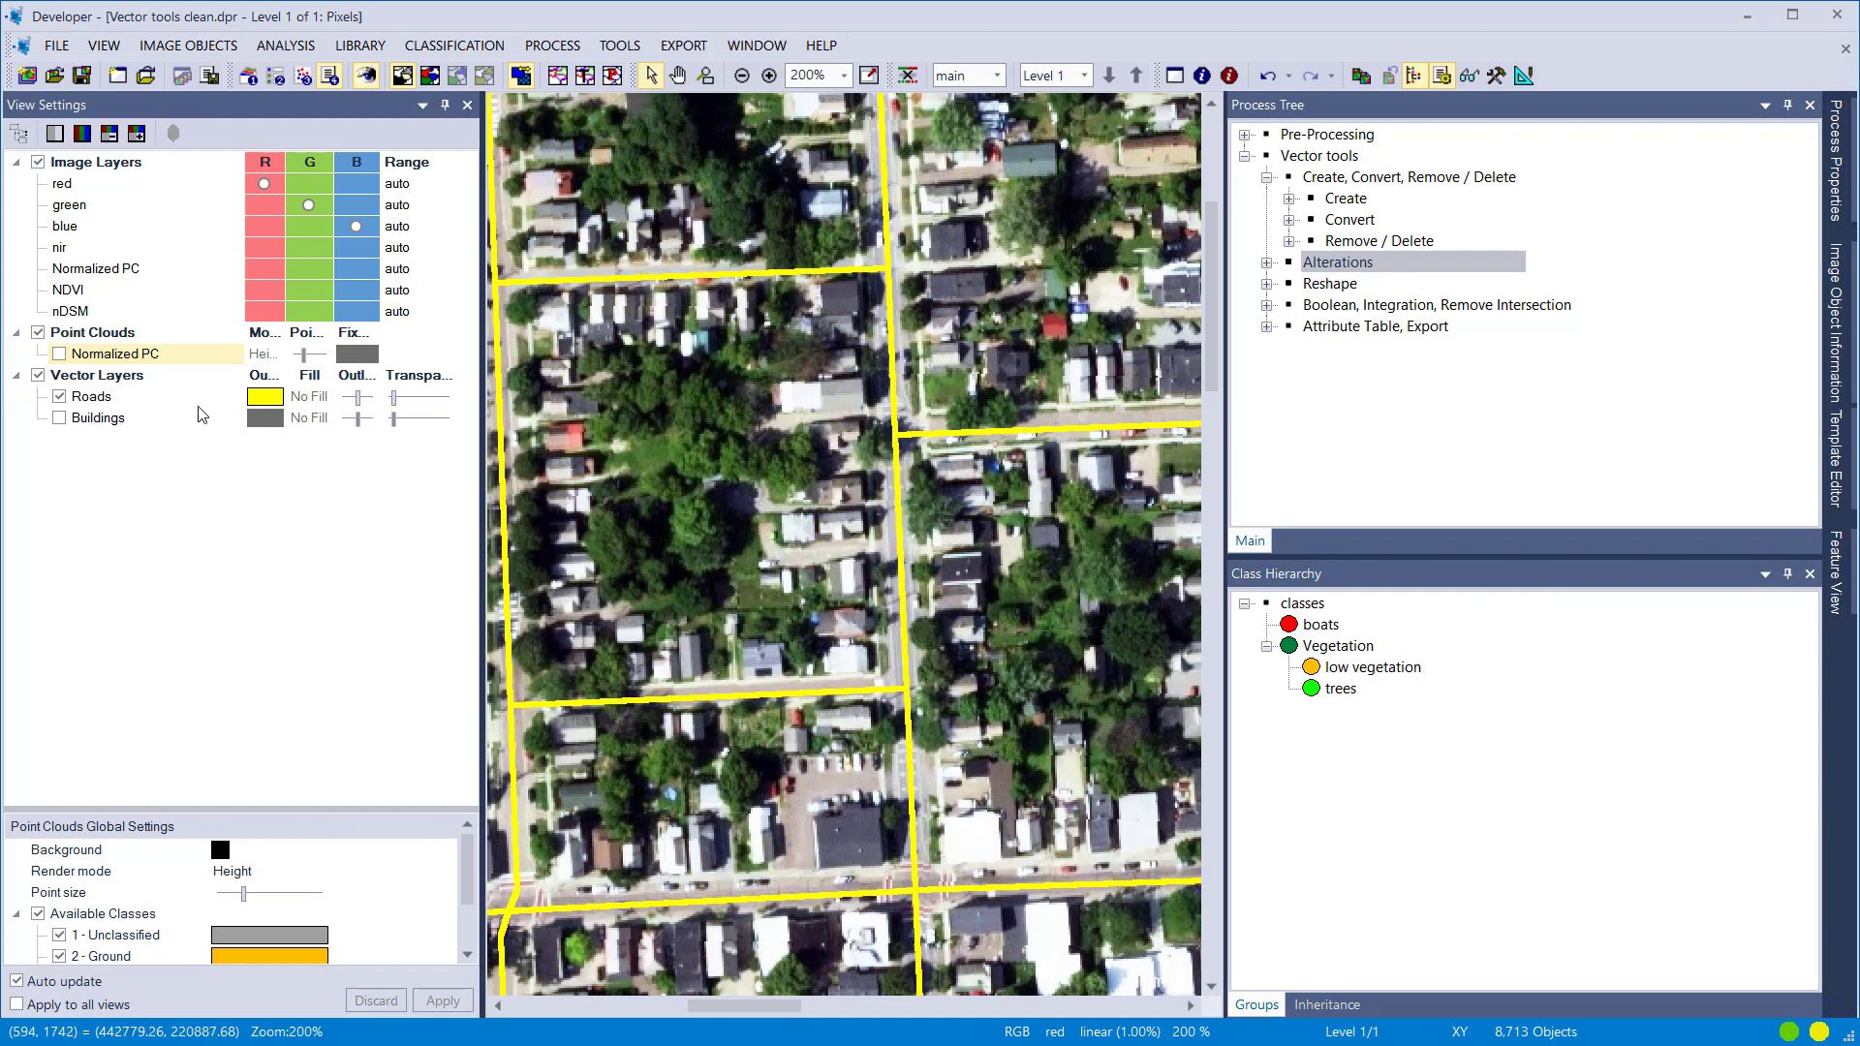
# Step: Display the Buildings vector layer in place of Roads, and hide Buildings again so that no vector layer is displayed
pyautogui.click(59, 419)
pyautogui.click(59, 397)
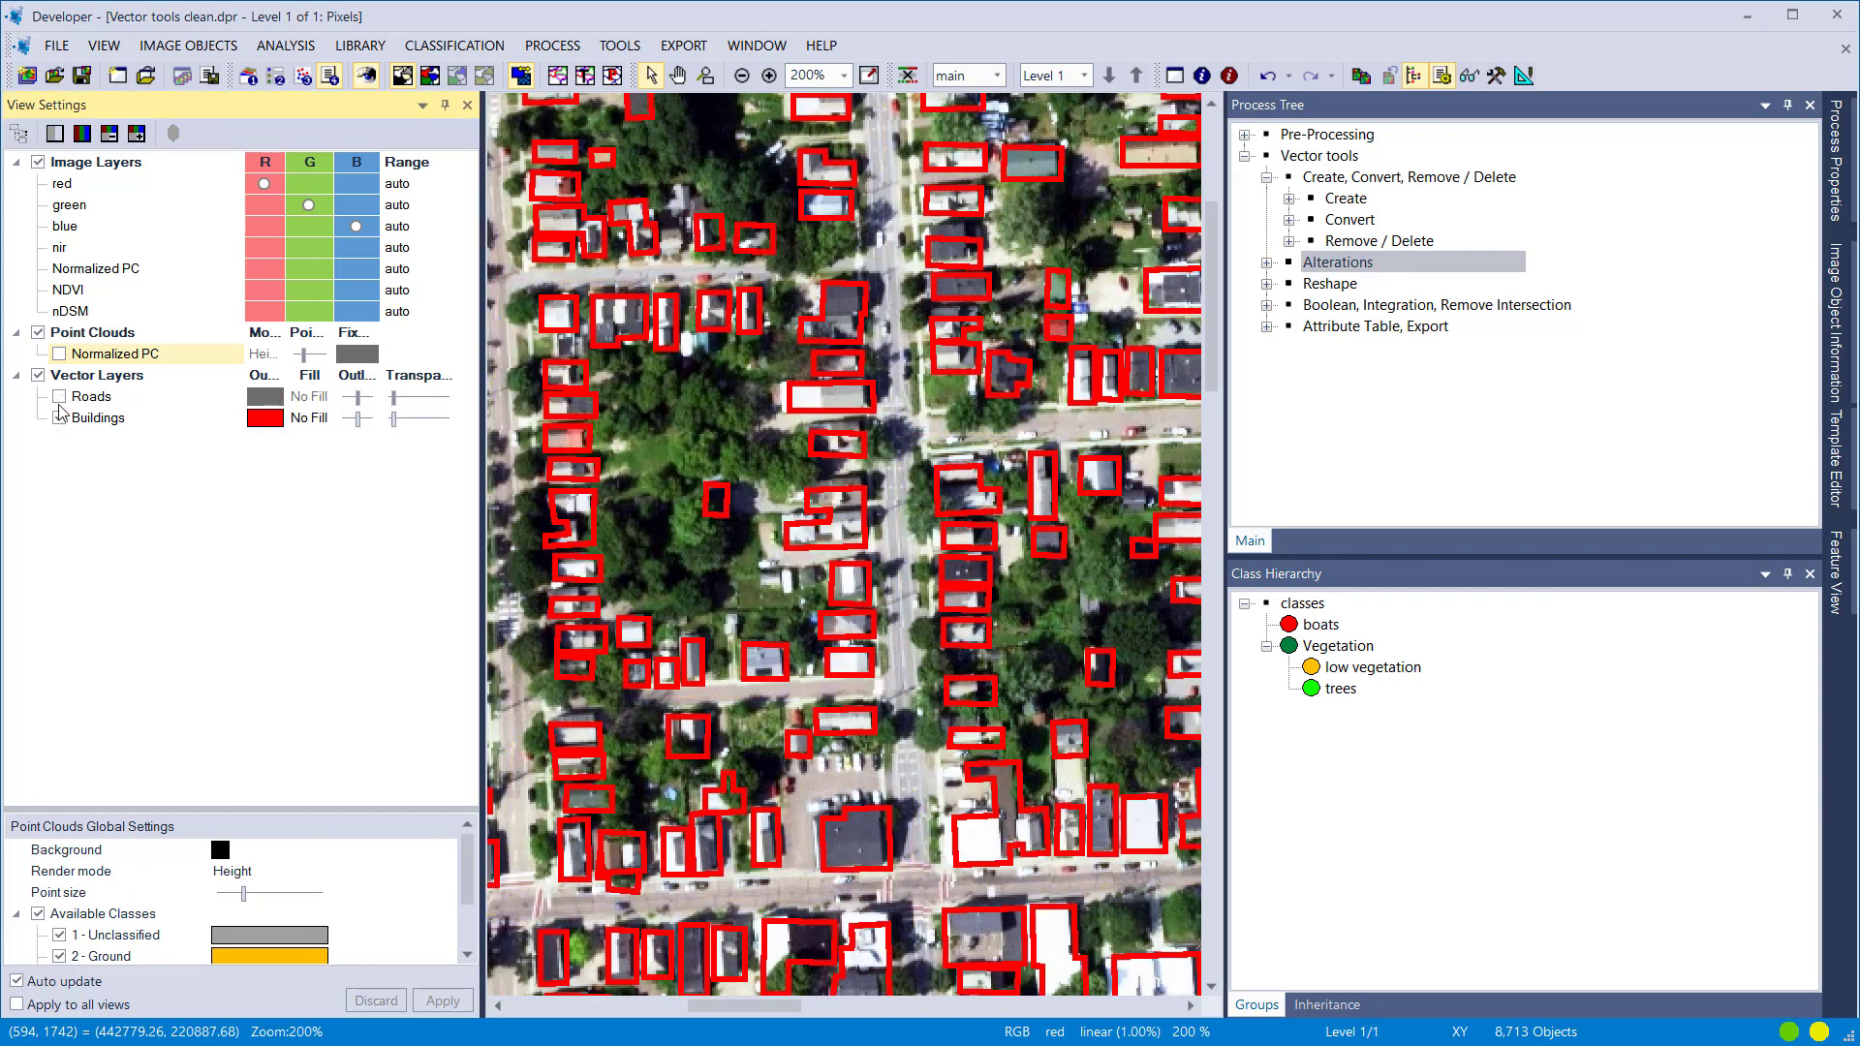
pyautogui.click(59, 397)
pyautogui.click(60, 397)
pyautogui.click(59, 418)
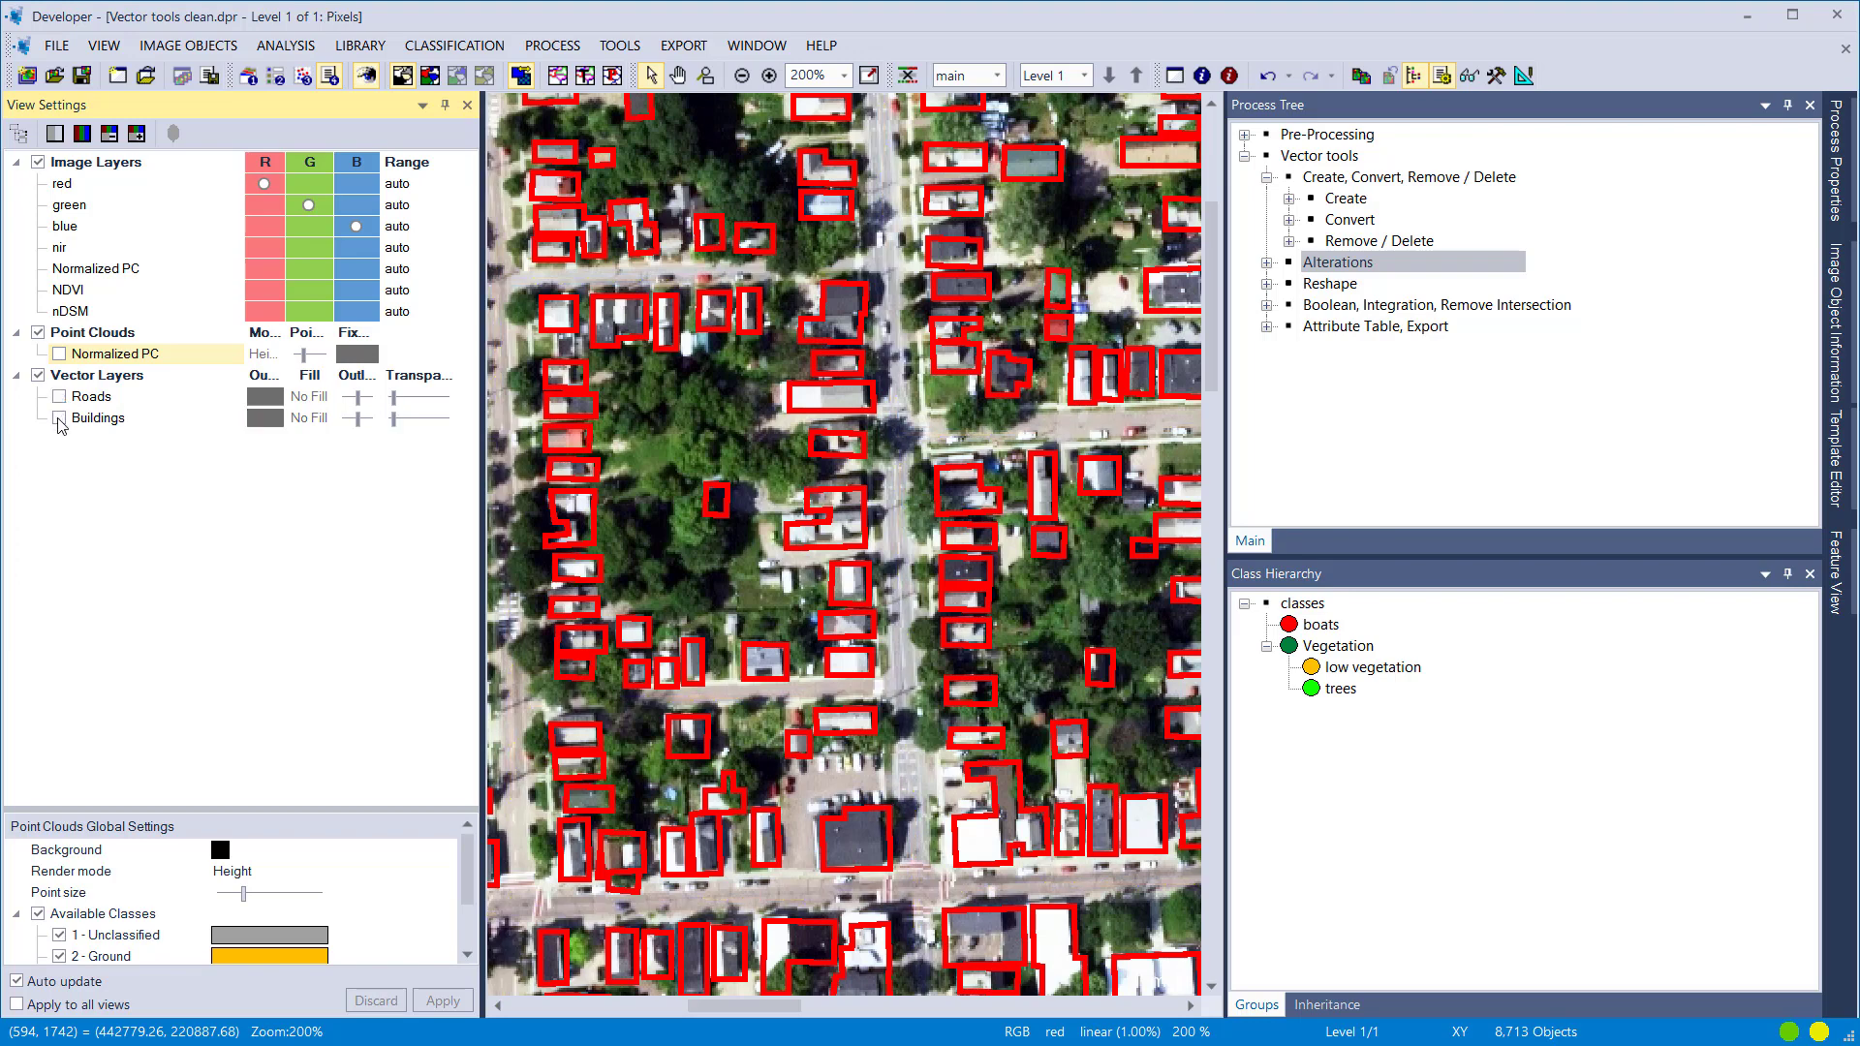
# Step: Inspect the Normalized PC point cloud over the whole scene at point sizes 7 and 3, and hide it again
pyautogui.click(59, 355)
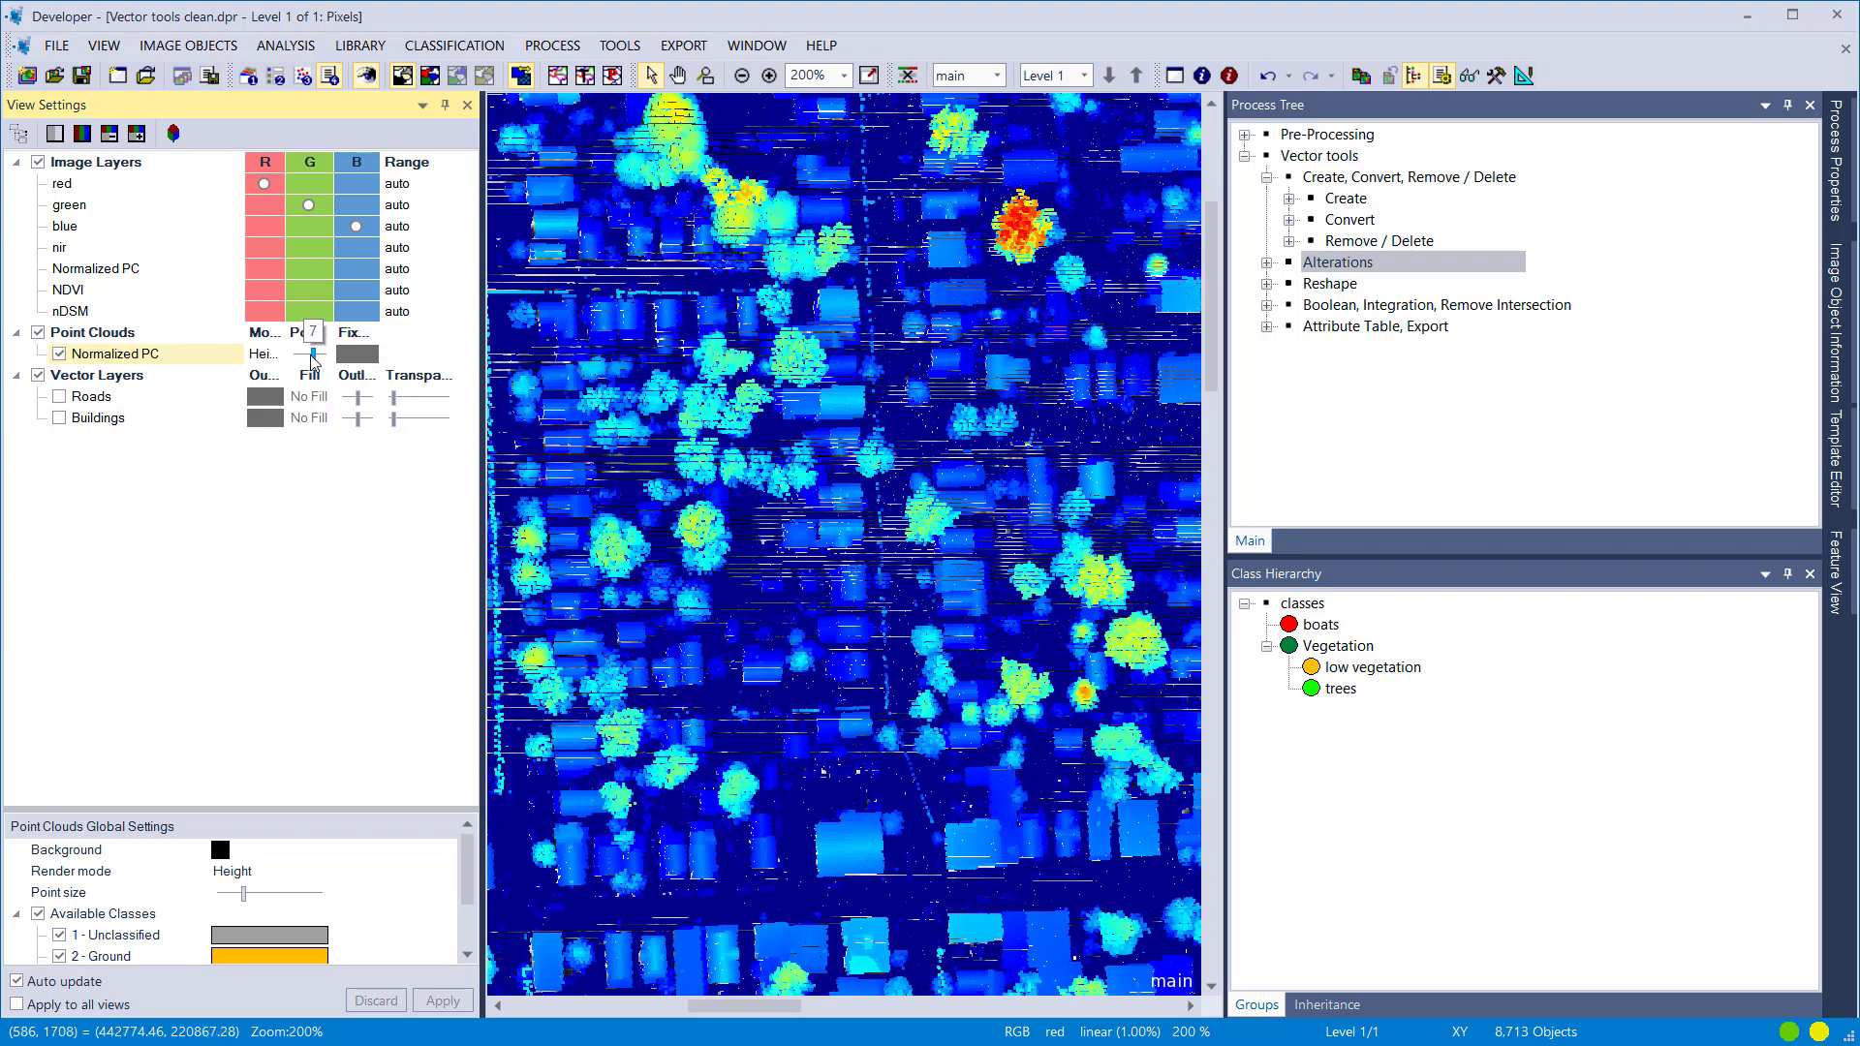
pyautogui.scroll(-2, 633, 497)
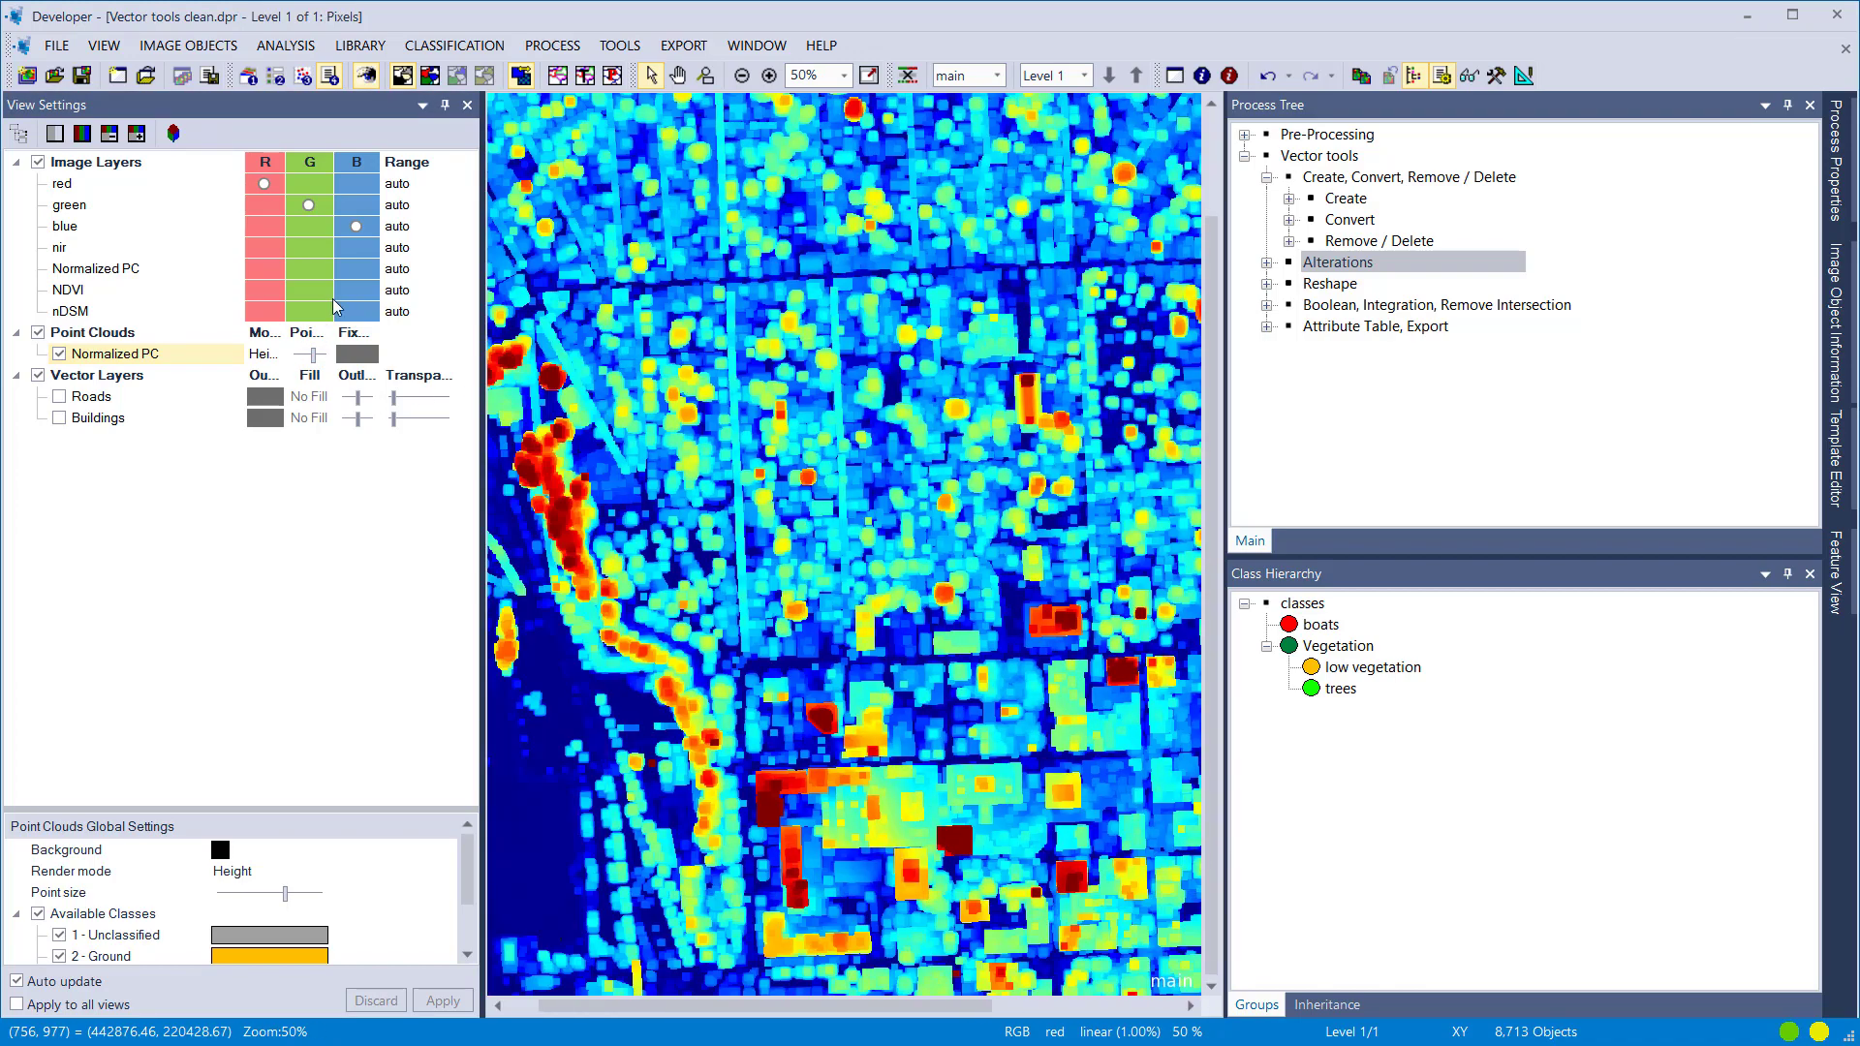
pyautogui.moveTo(315, 355); pyautogui.dragTo(303, 356)
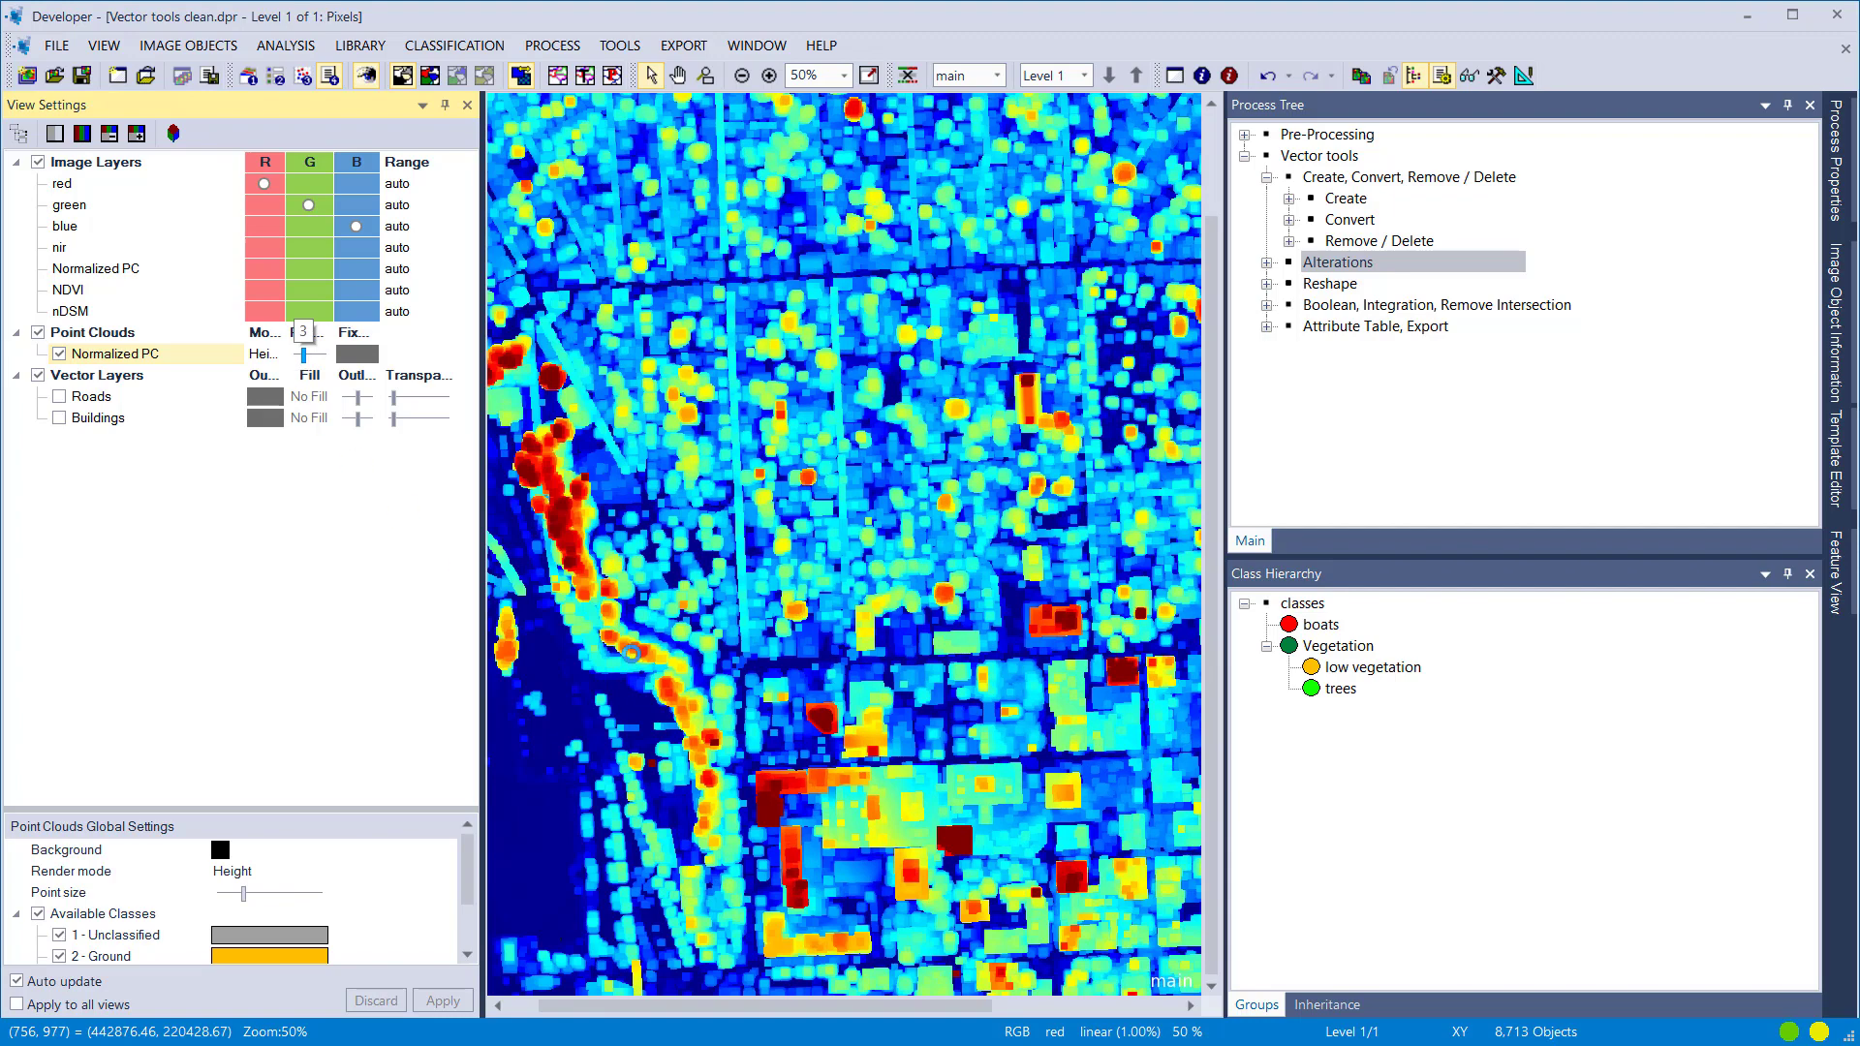
pyautogui.moveTo(631, 653); pyautogui.dragTo(664, 653)
pyautogui.scroll(-1, 572, 707)
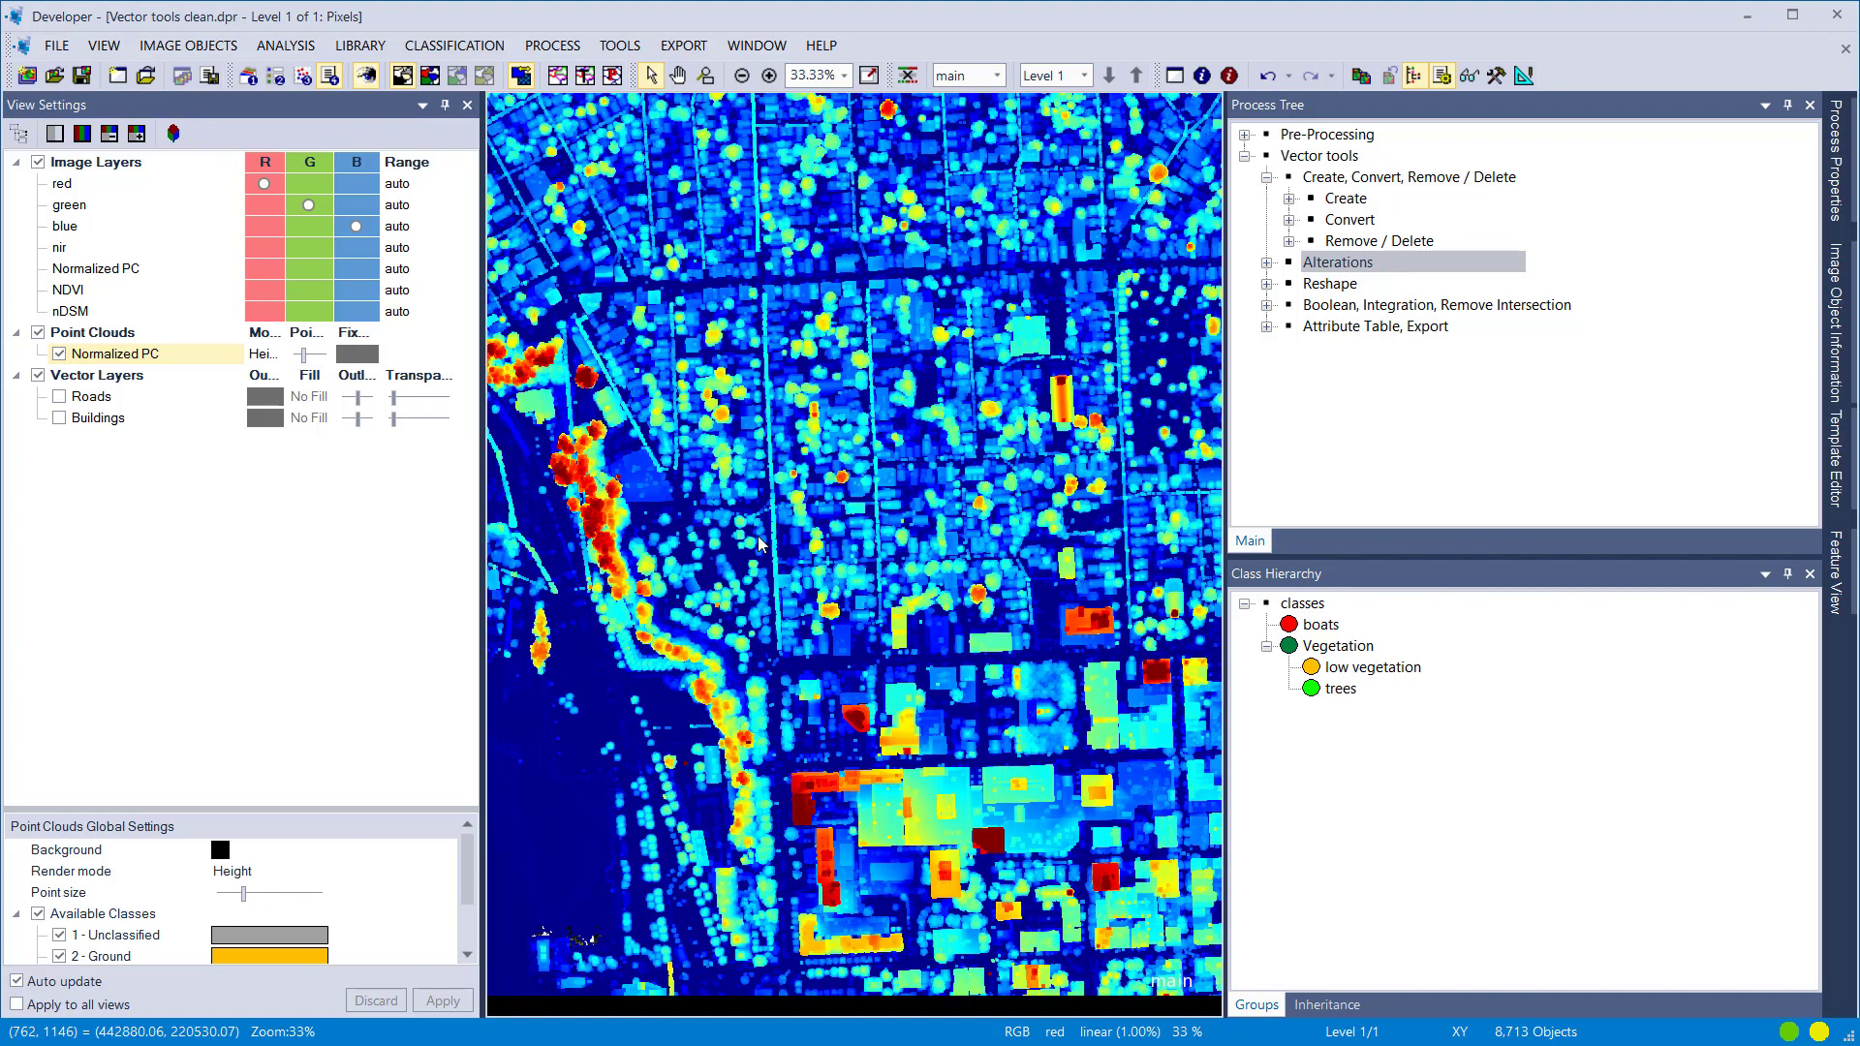
pyautogui.click(59, 355)
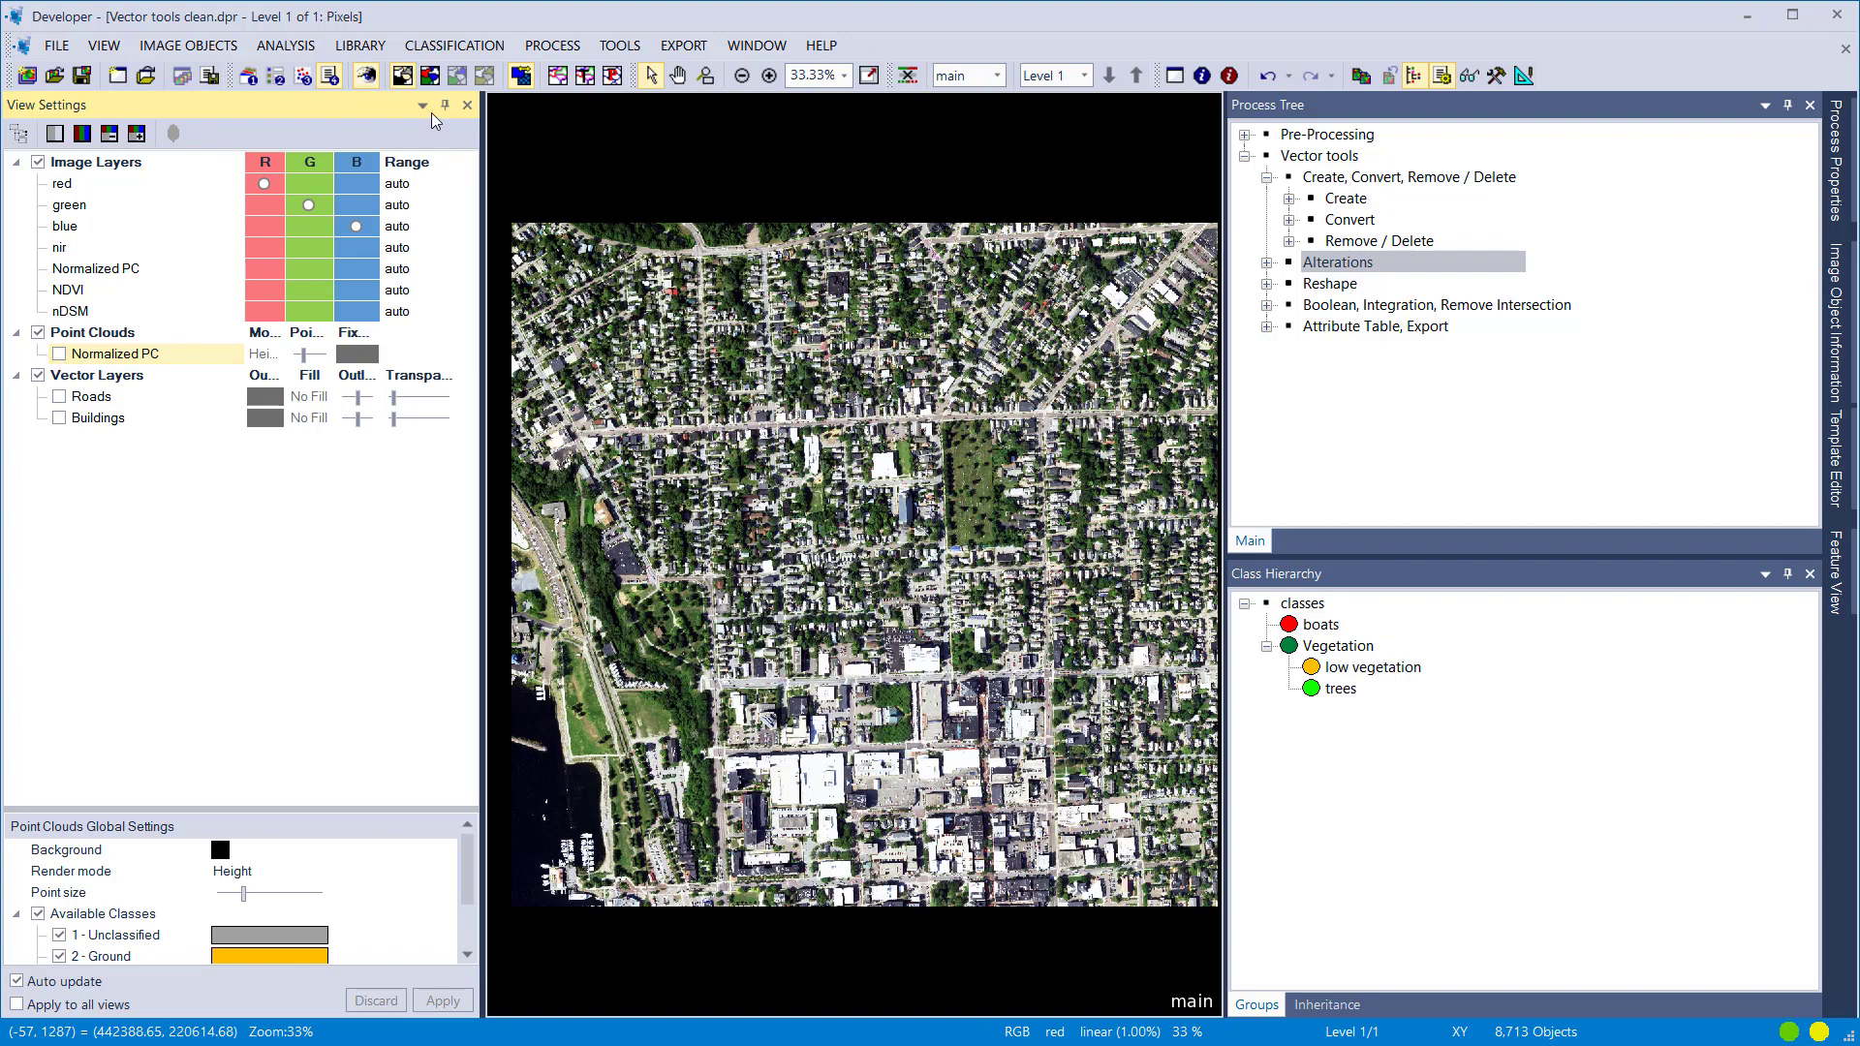
# Step: Display the classification with object outlines and examine the classified trees and the boats on the water
pyautogui.click(431, 79)
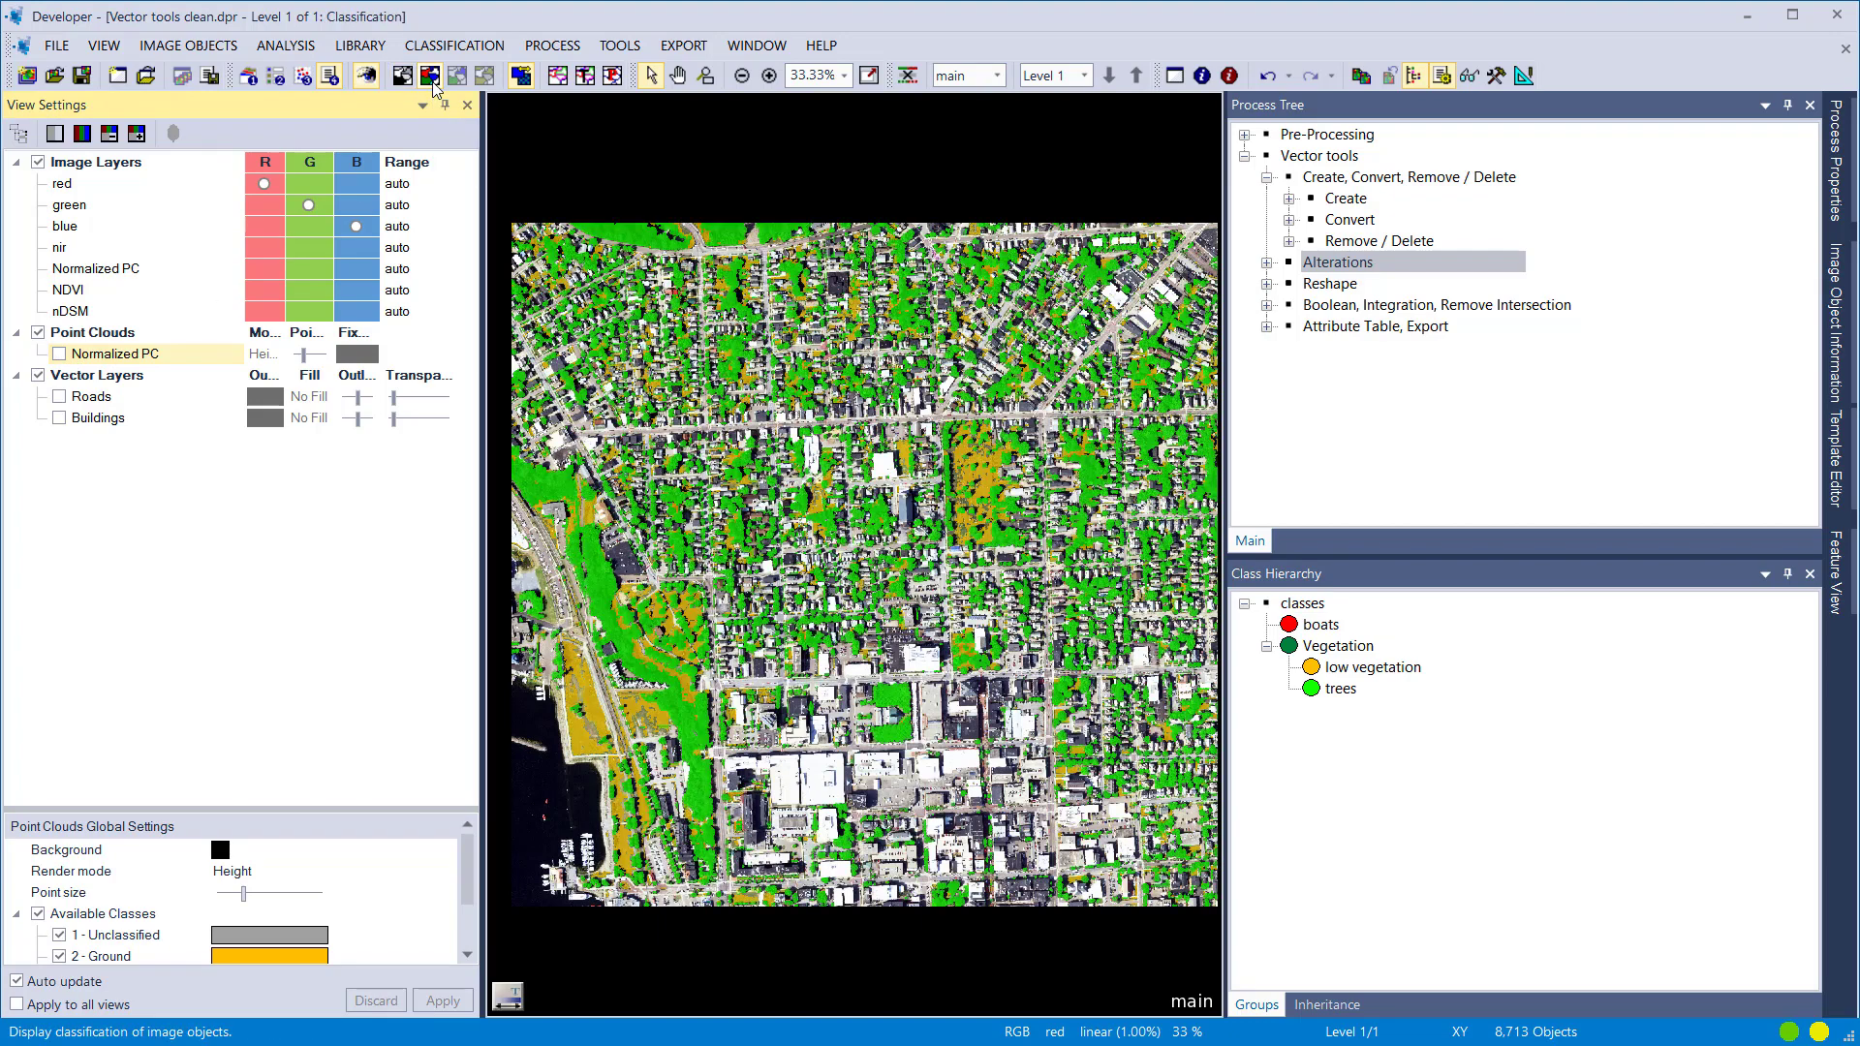
pyautogui.scroll(5, 618, 717)
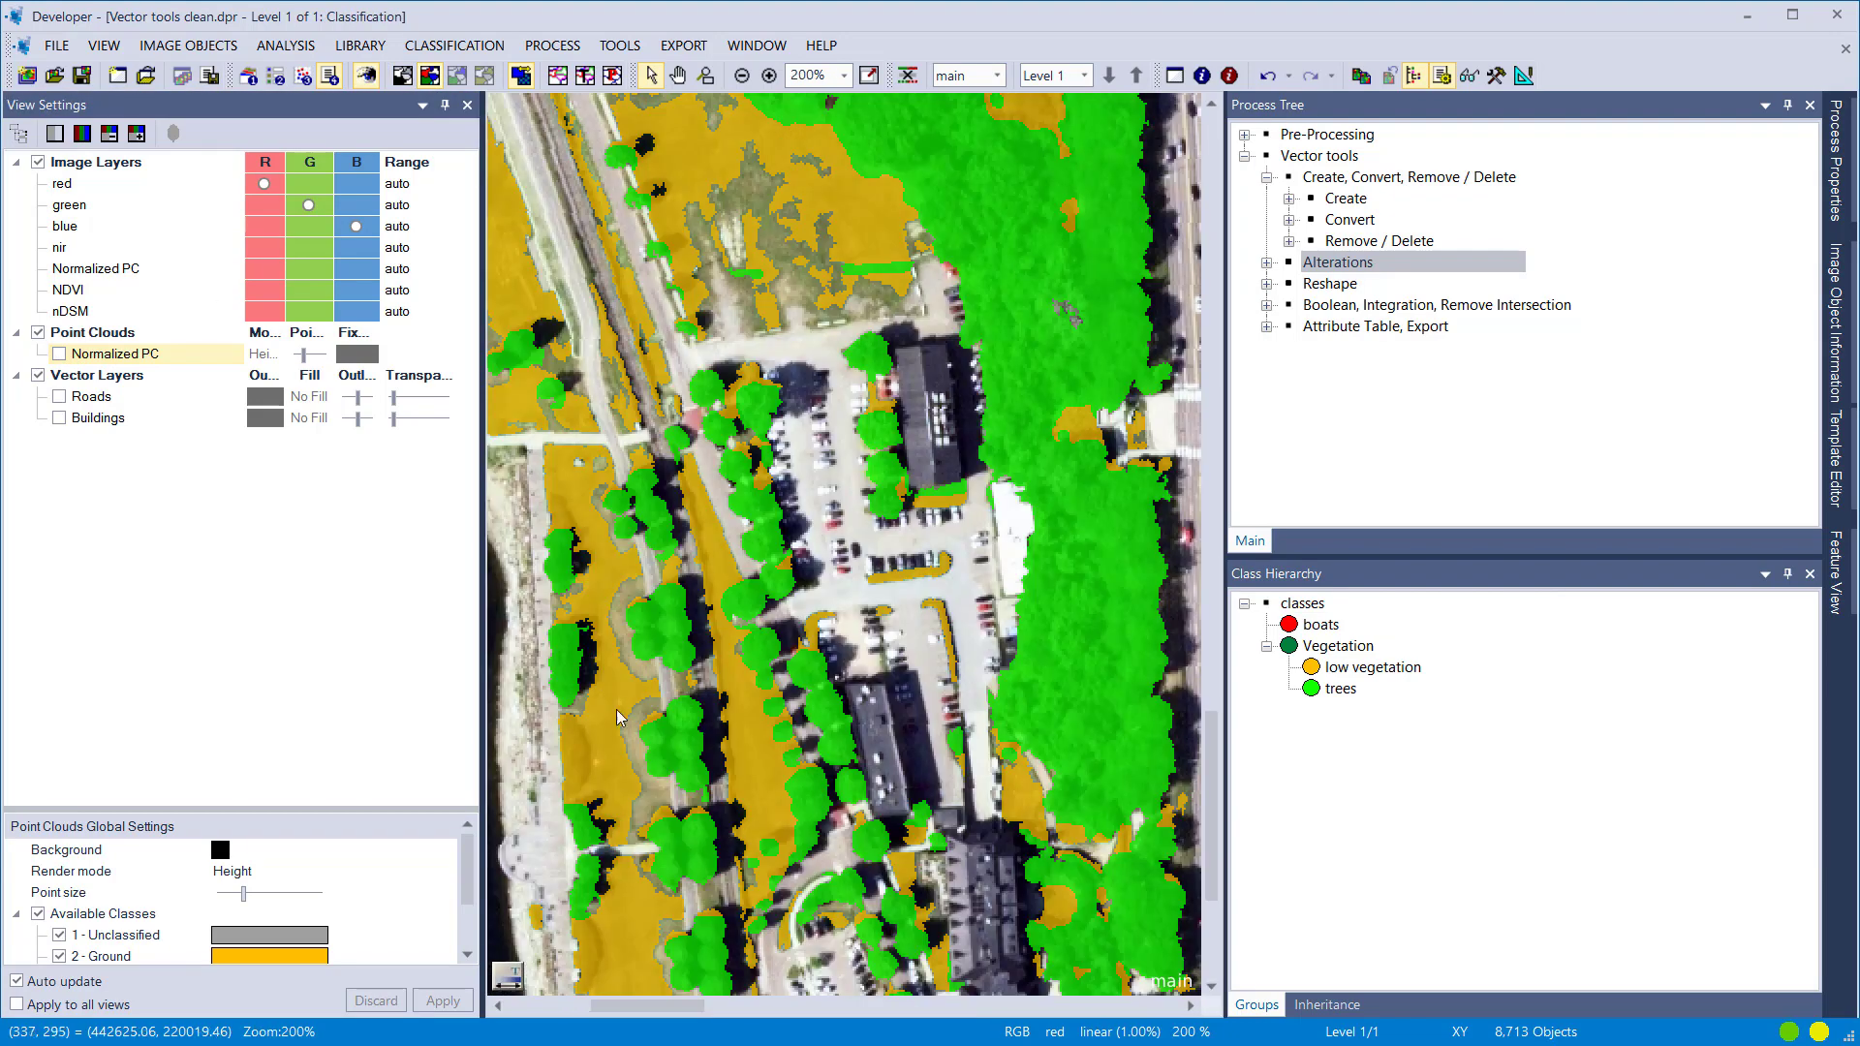
pyautogui.click(584, 74)
pyautogui.moveTo(632, 724); pyautogui.dragTo(649, 547)
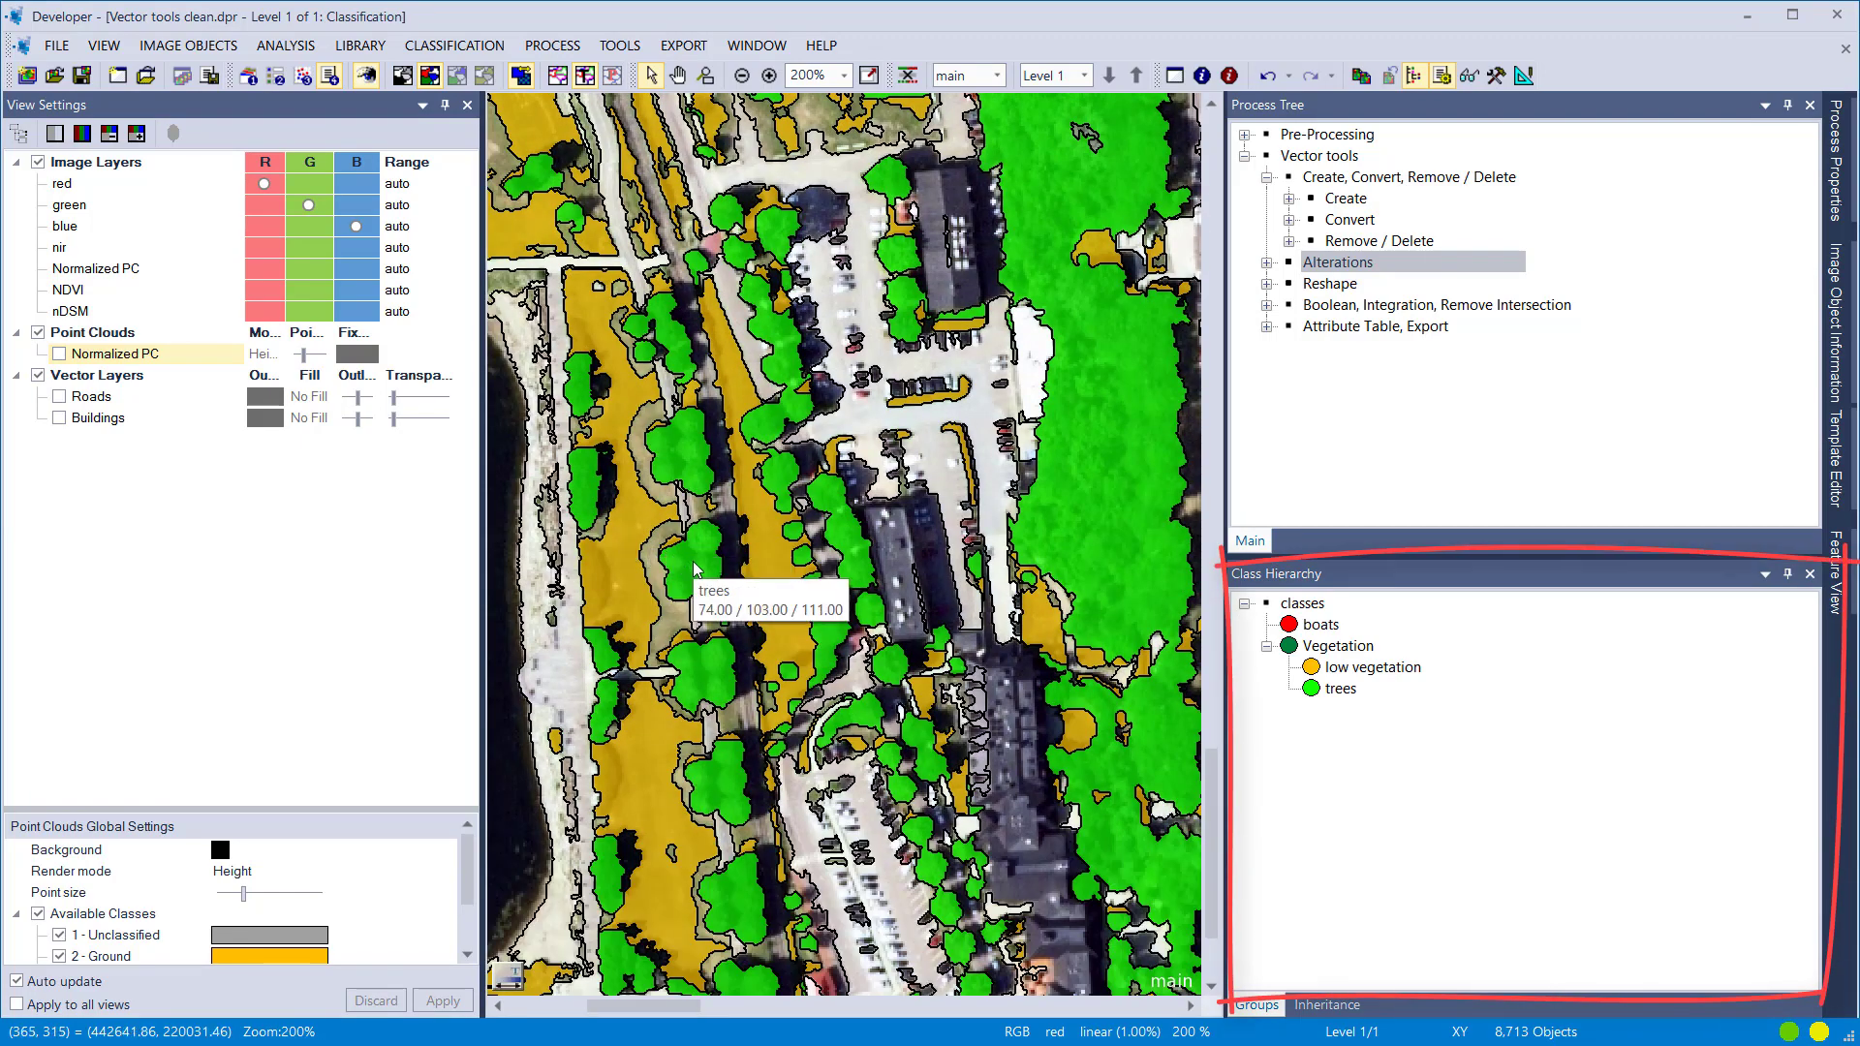
pyautogui.moveTo(517, 734); pyautogui.dragTo(1100, 653)
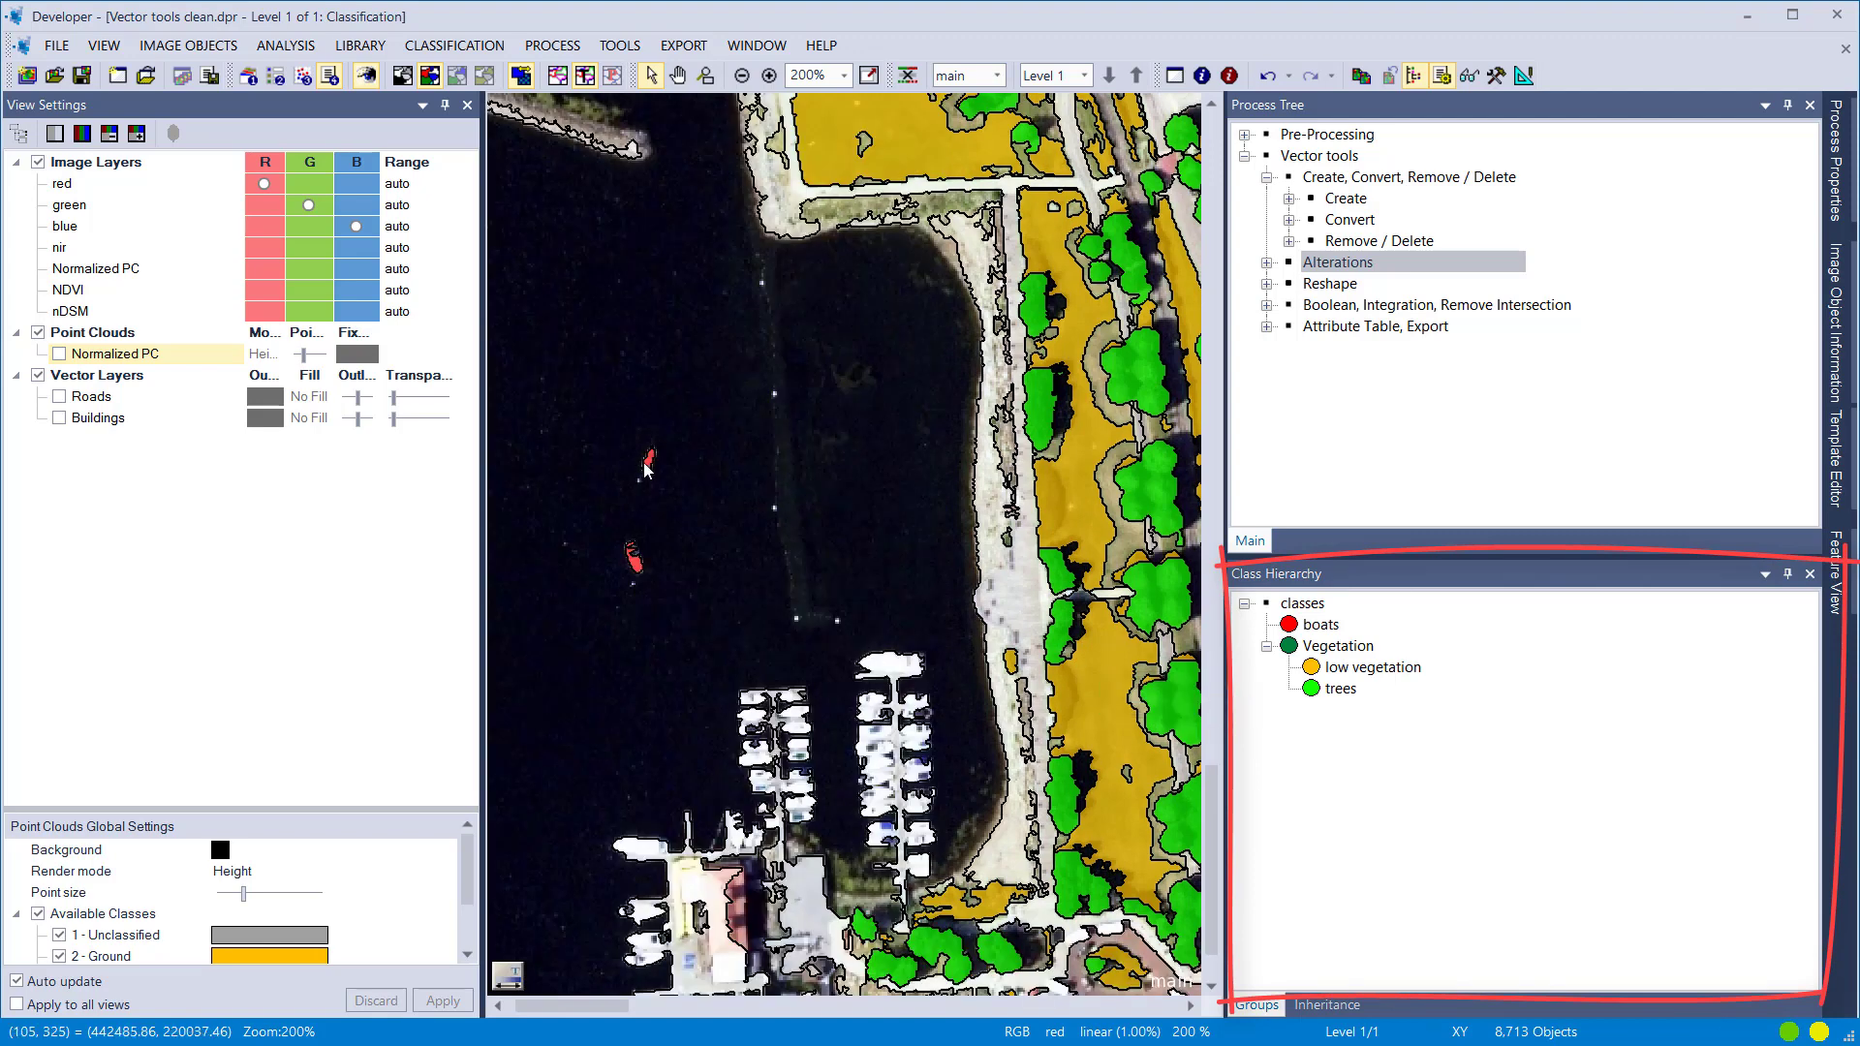
pyautogui.moveTo(646, 469)
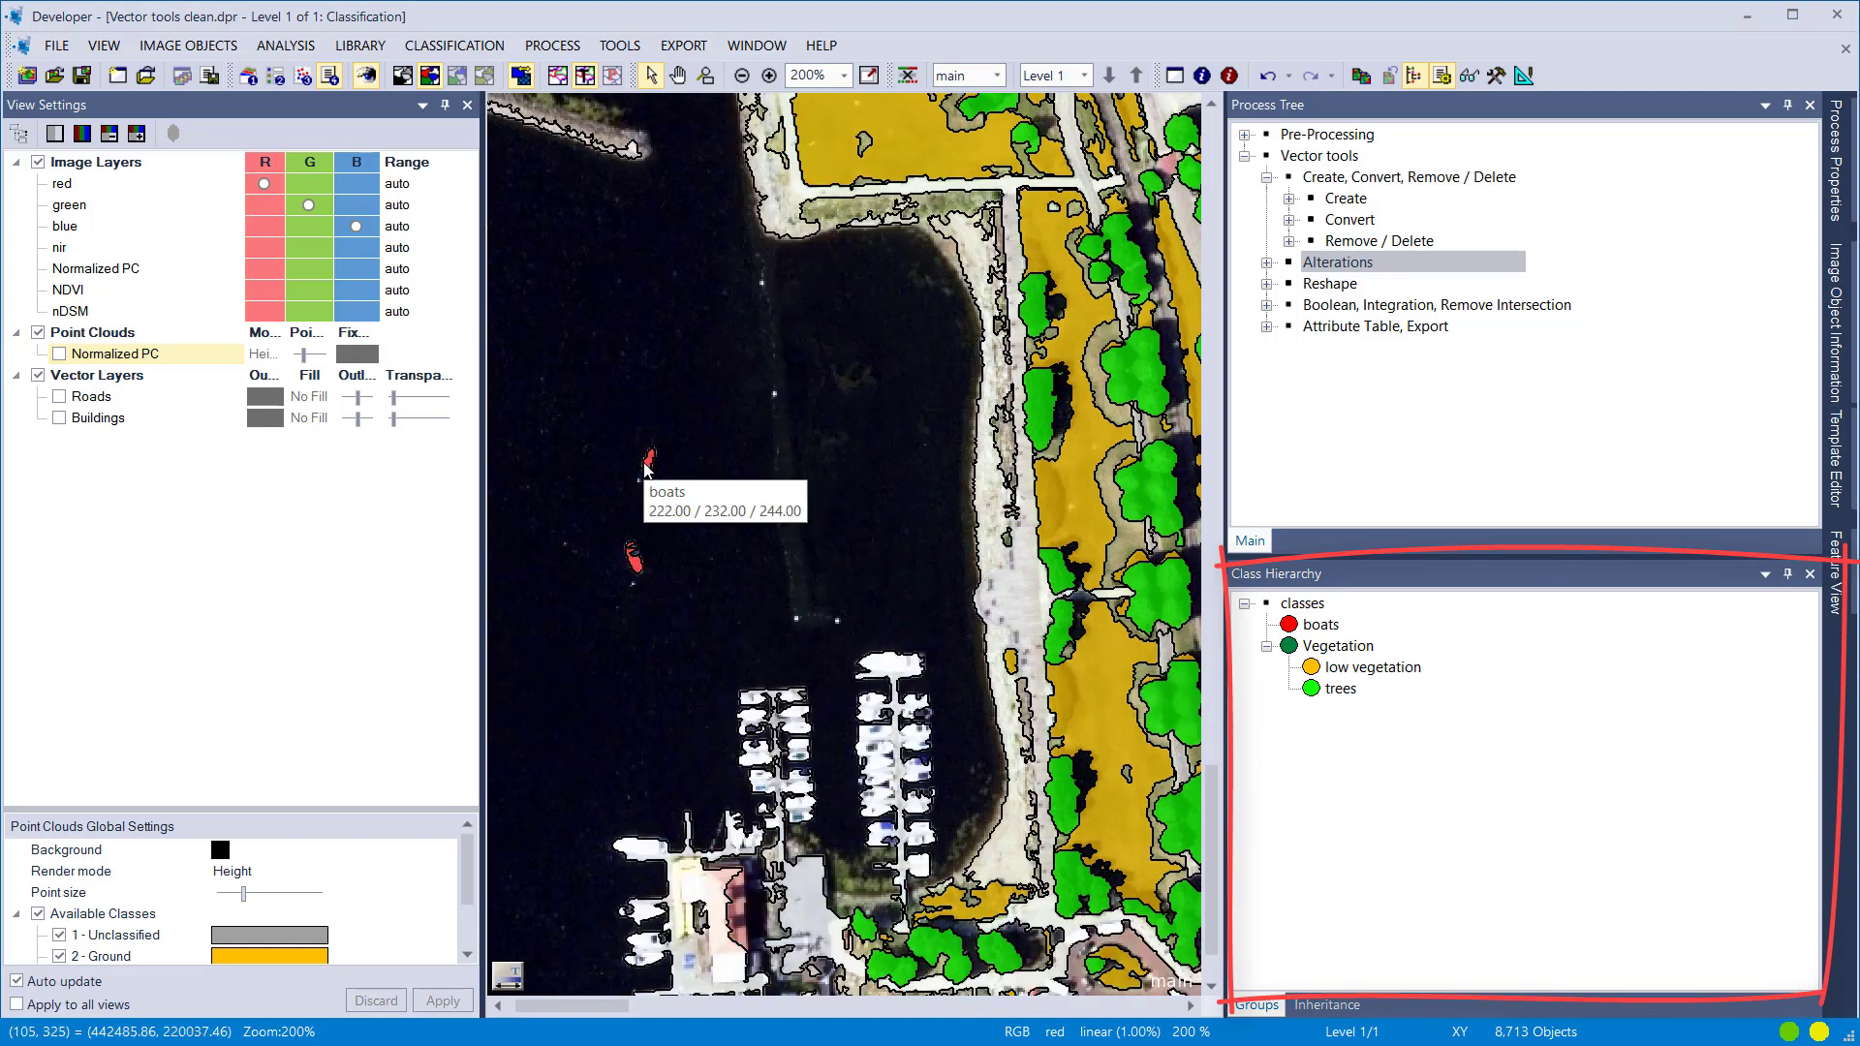
# Step: Return to the plain pixel view of the image without classification colours or object outlines
pyautogui.click(402, 76)
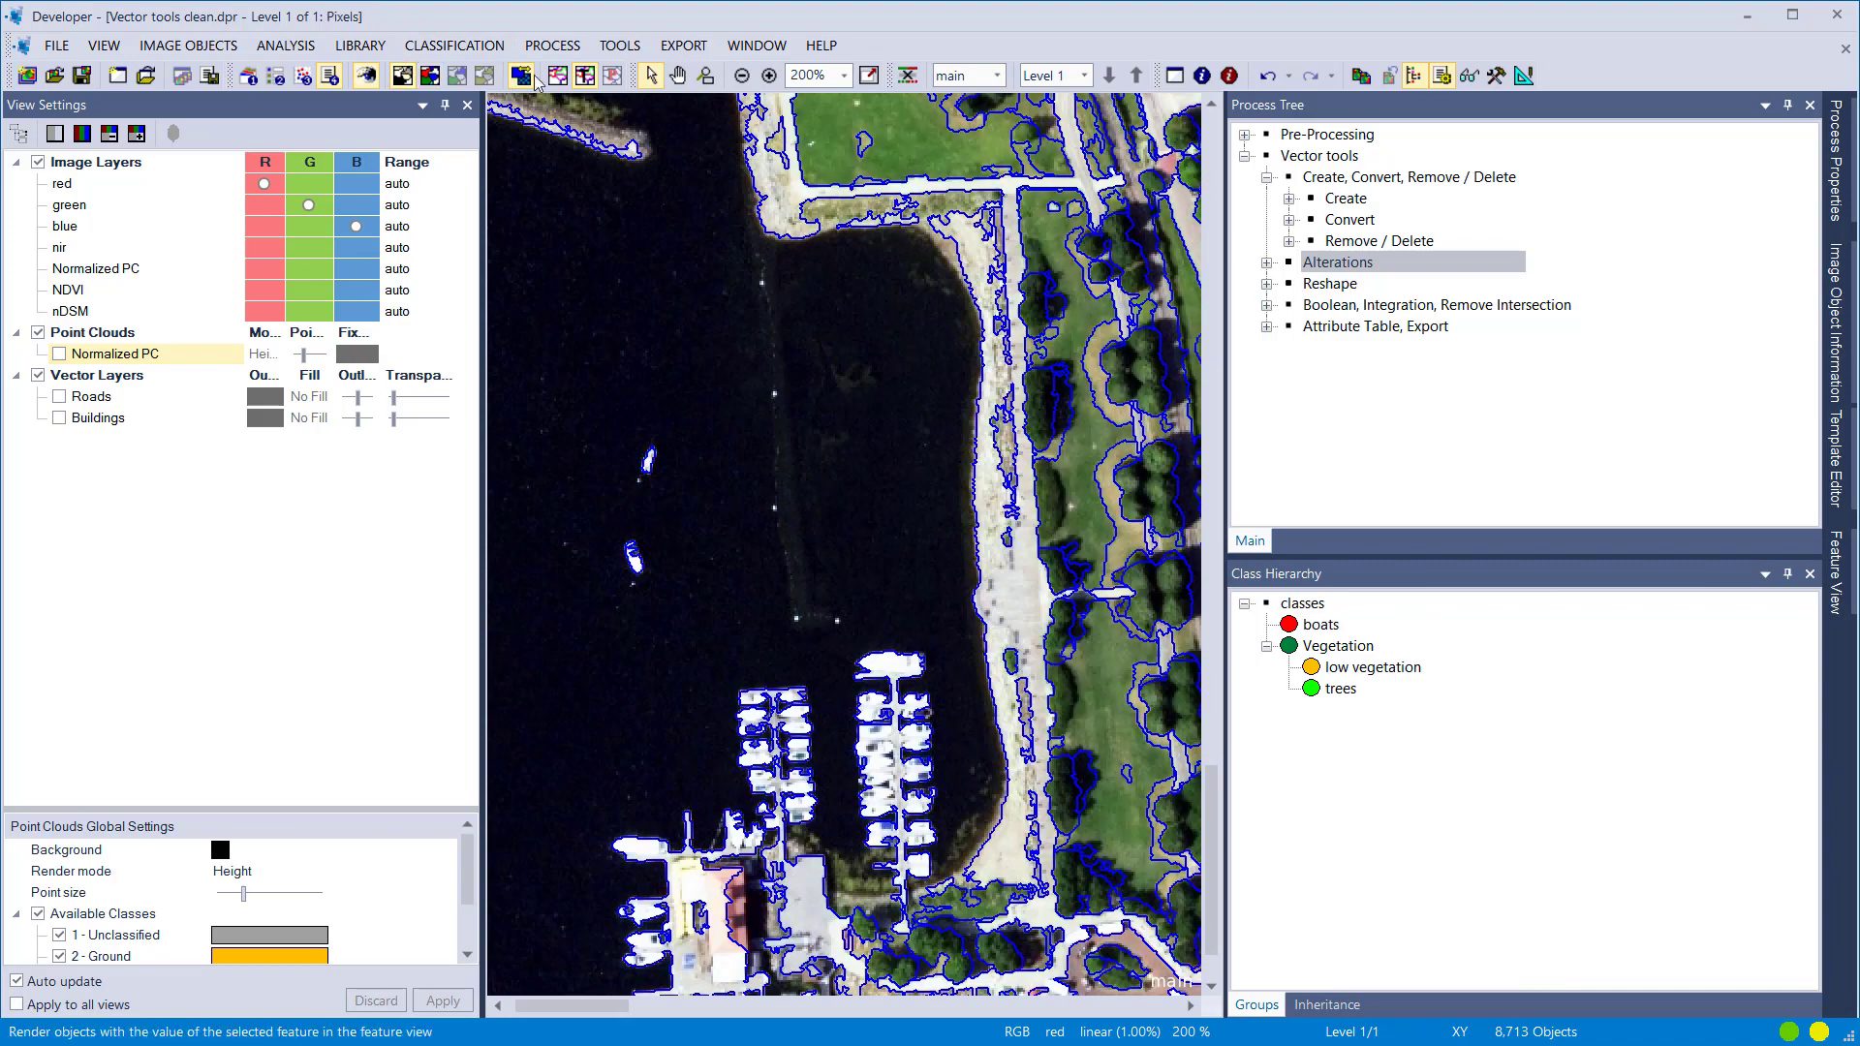
pyautogui.click(585, 76)
pyautogui.scroll(-4, 962, 519)
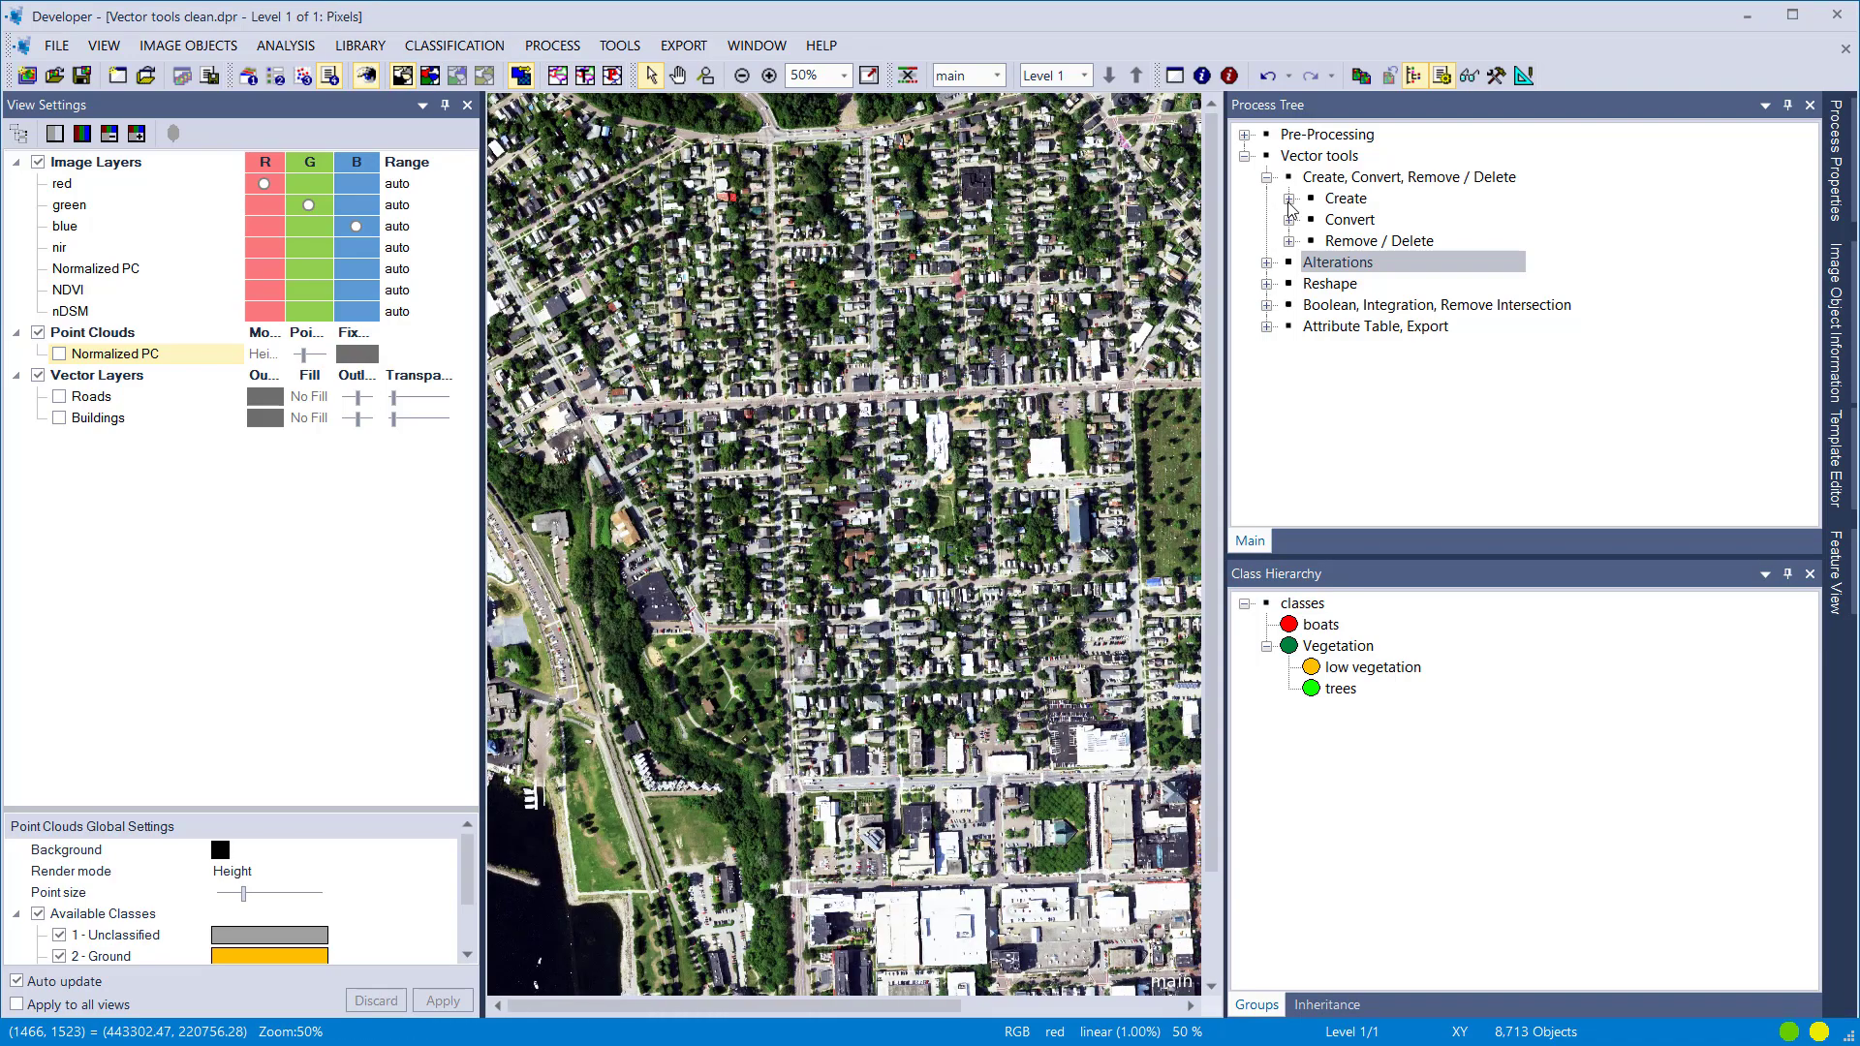
# Step: Expand the Create process group under Vector tools and widen the Process Tree to make the process names readable
pyautogui.click(1316, 186)
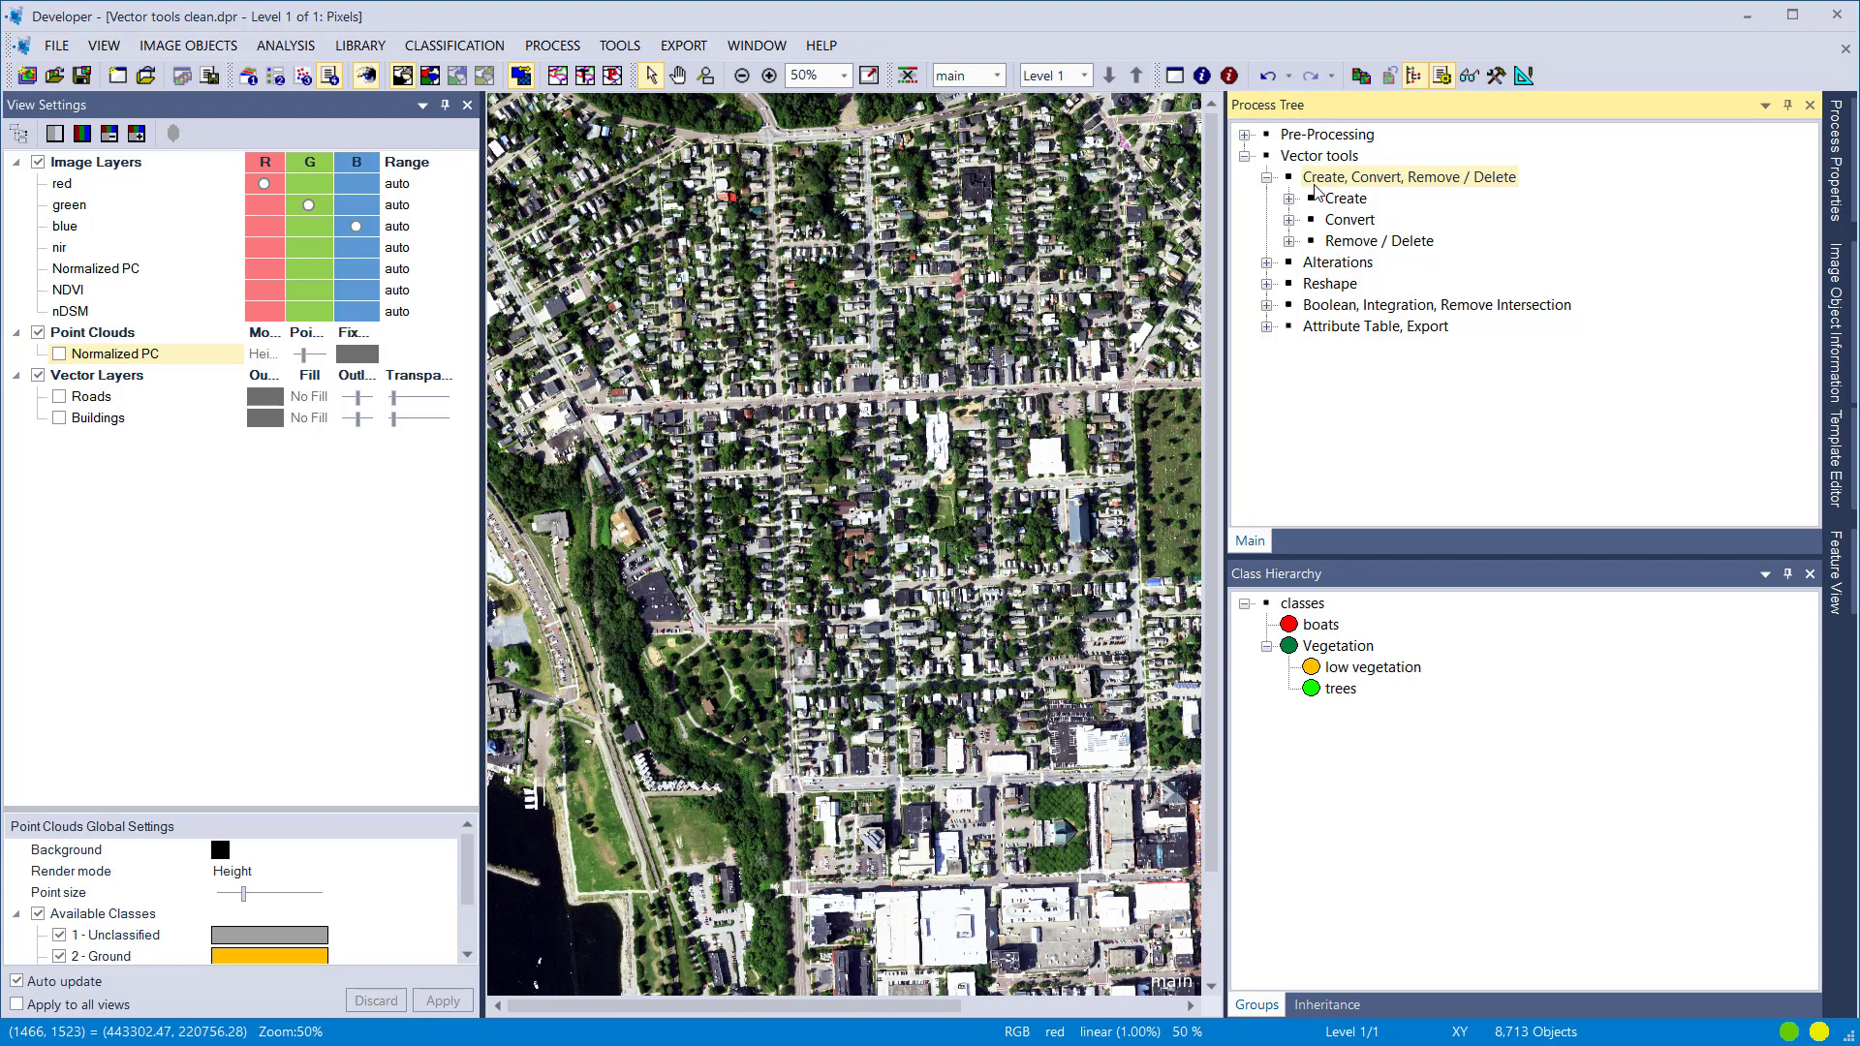
pyautogui.click(1289, 199)
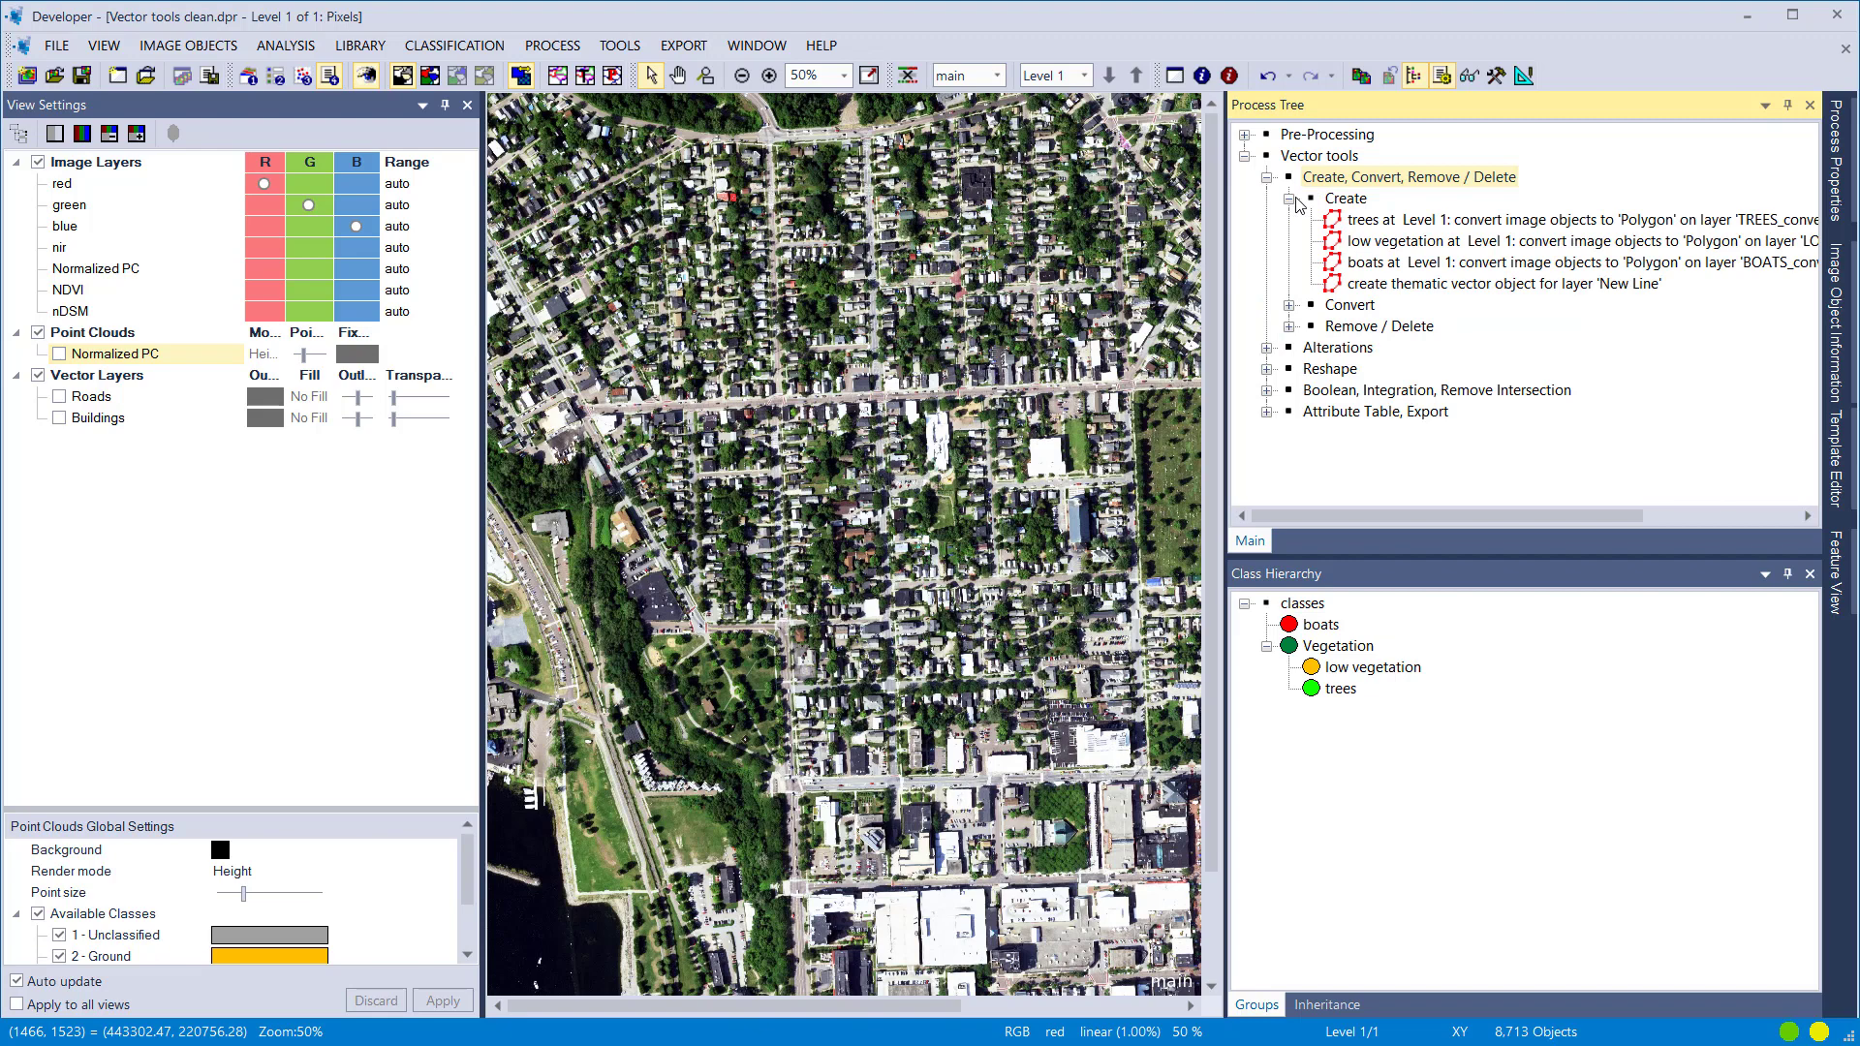
pyautogui.moveTo(1225, 202); pyautogui.dragTo(1169, 200)
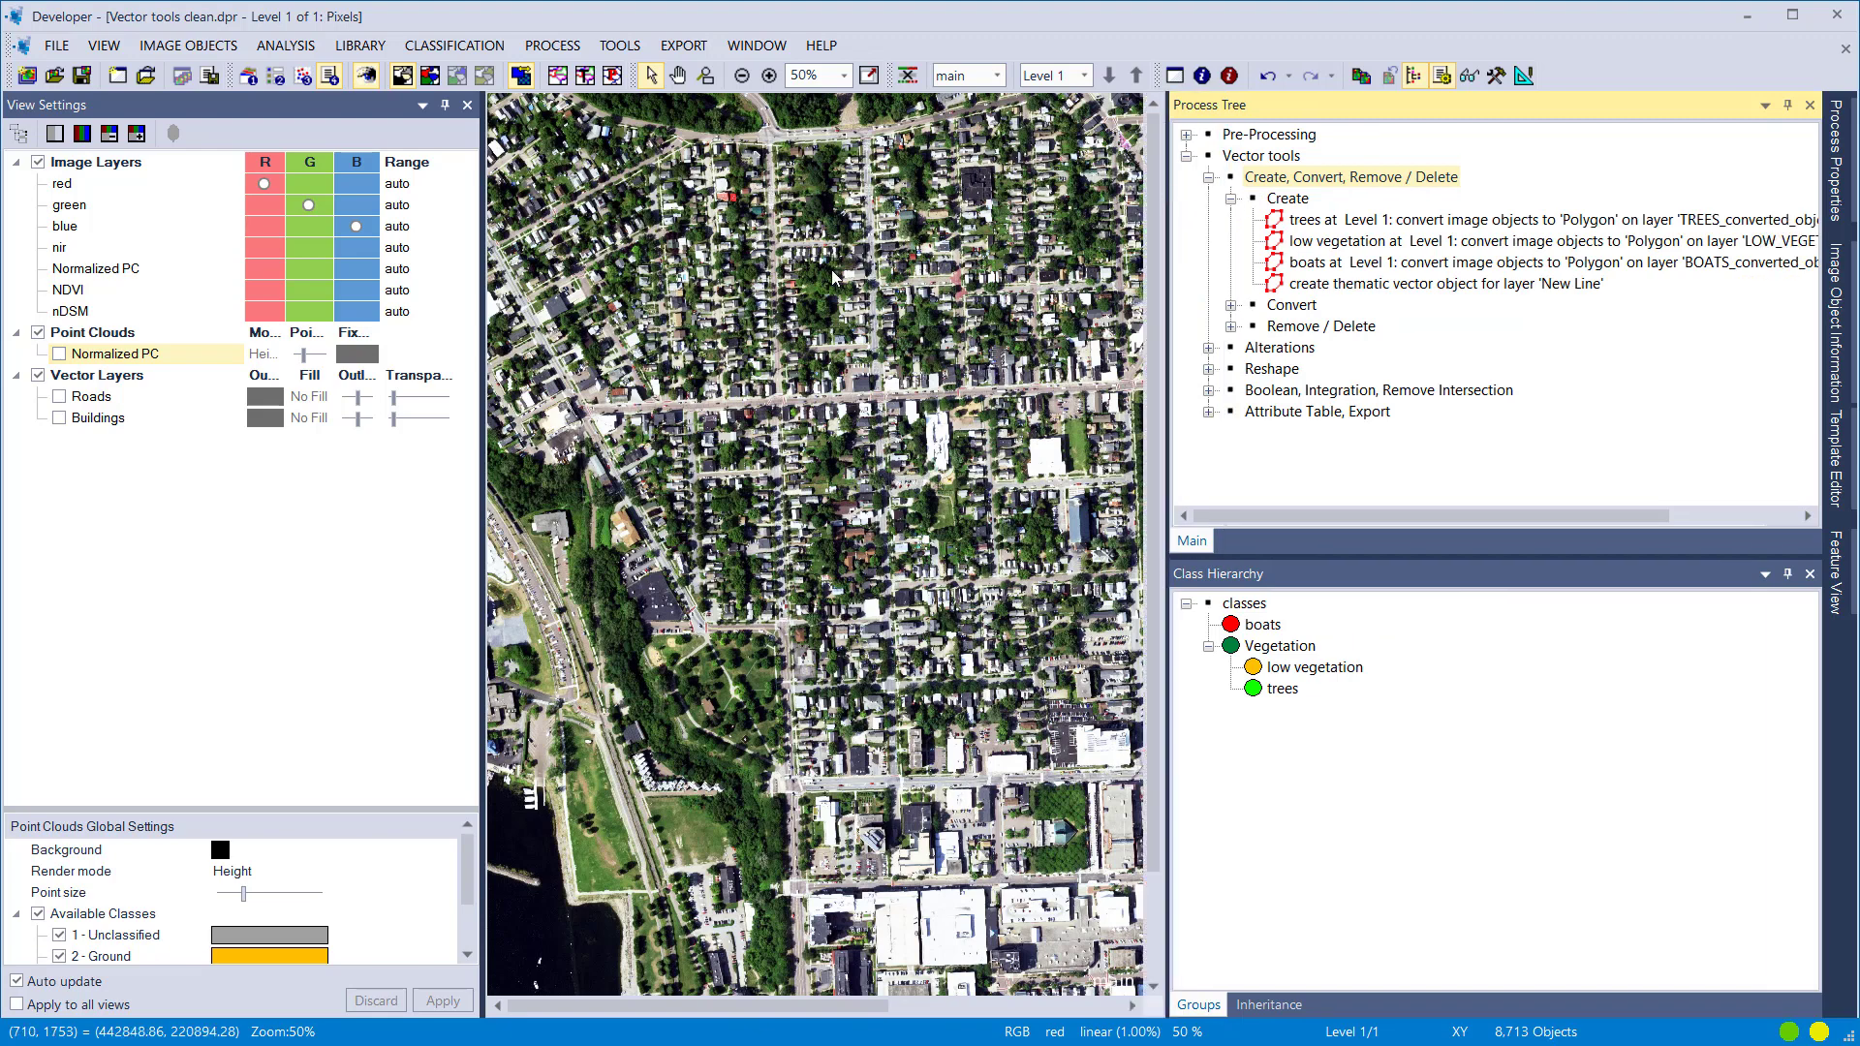
# Step: Review and execute the trees process, converting image objects to Polygons on TREES_converted_objects with attributes Mean_nDSM and Mean_NDVI
pyautogui.doubleClick(1354, 222)
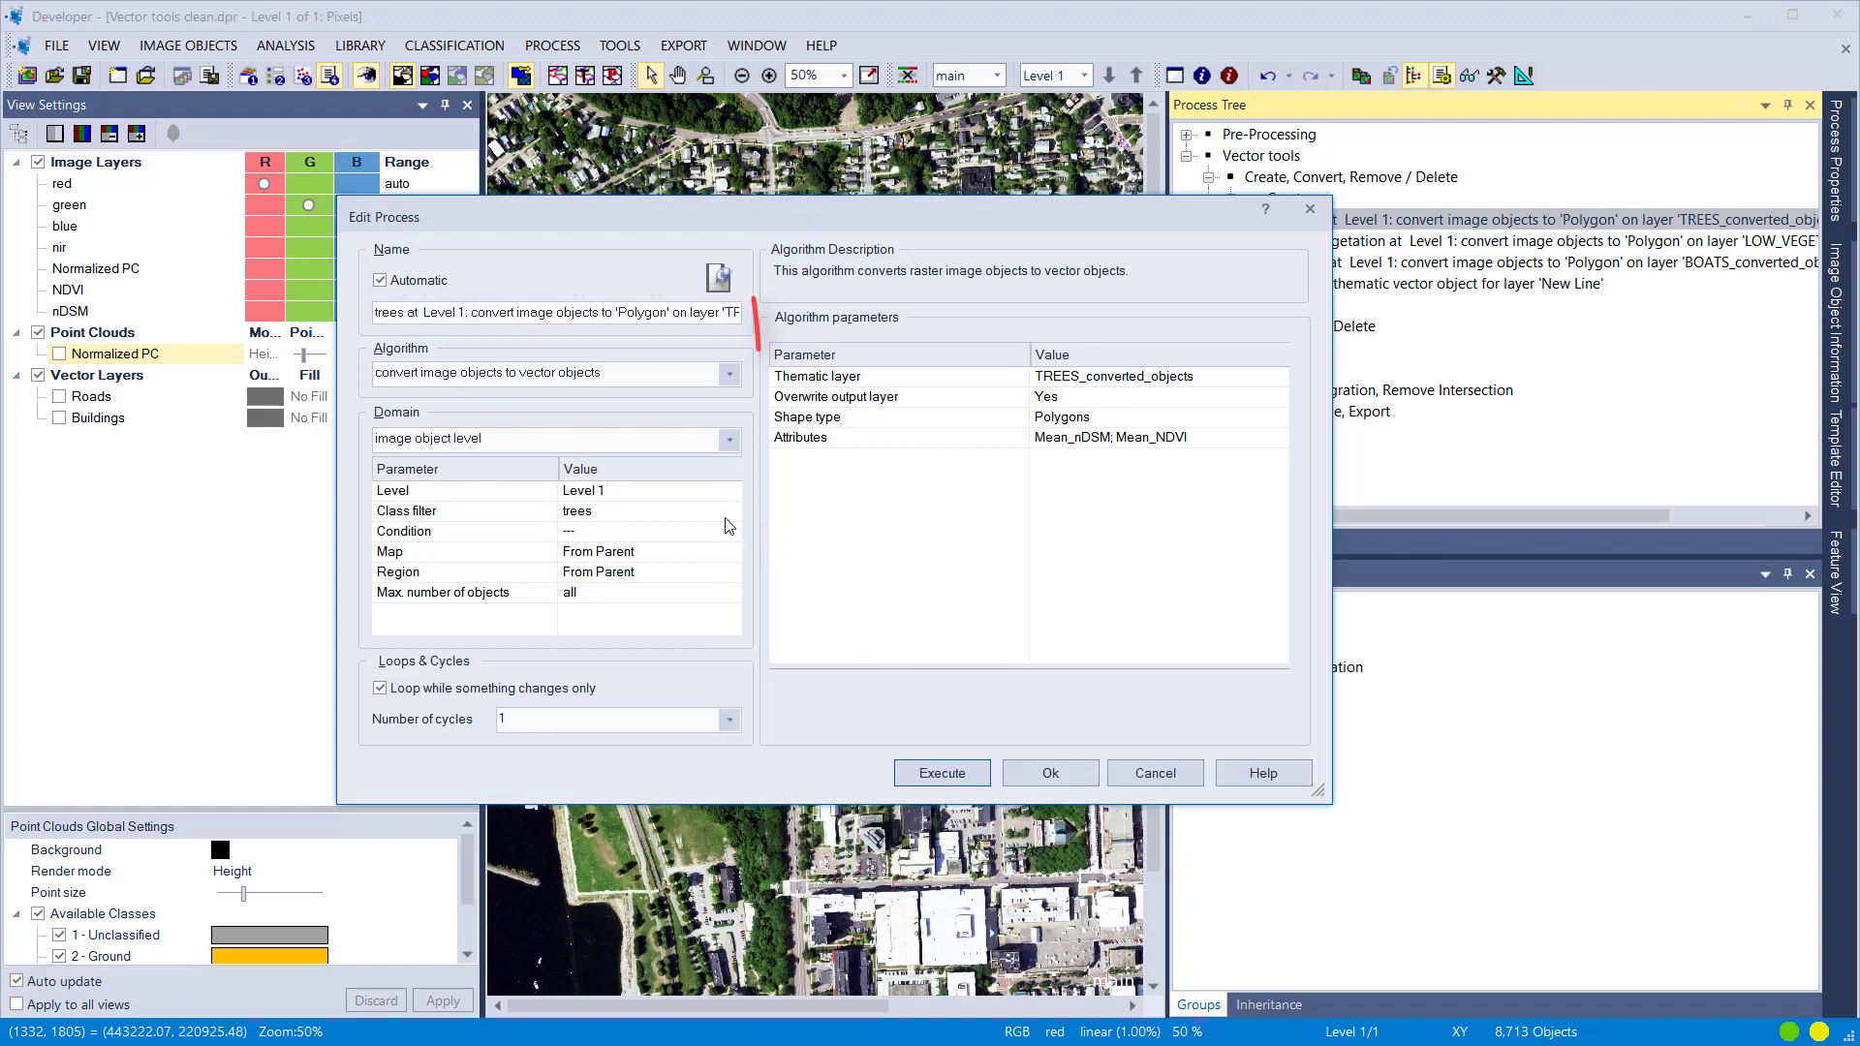
pyautogui.click(1179, 418)
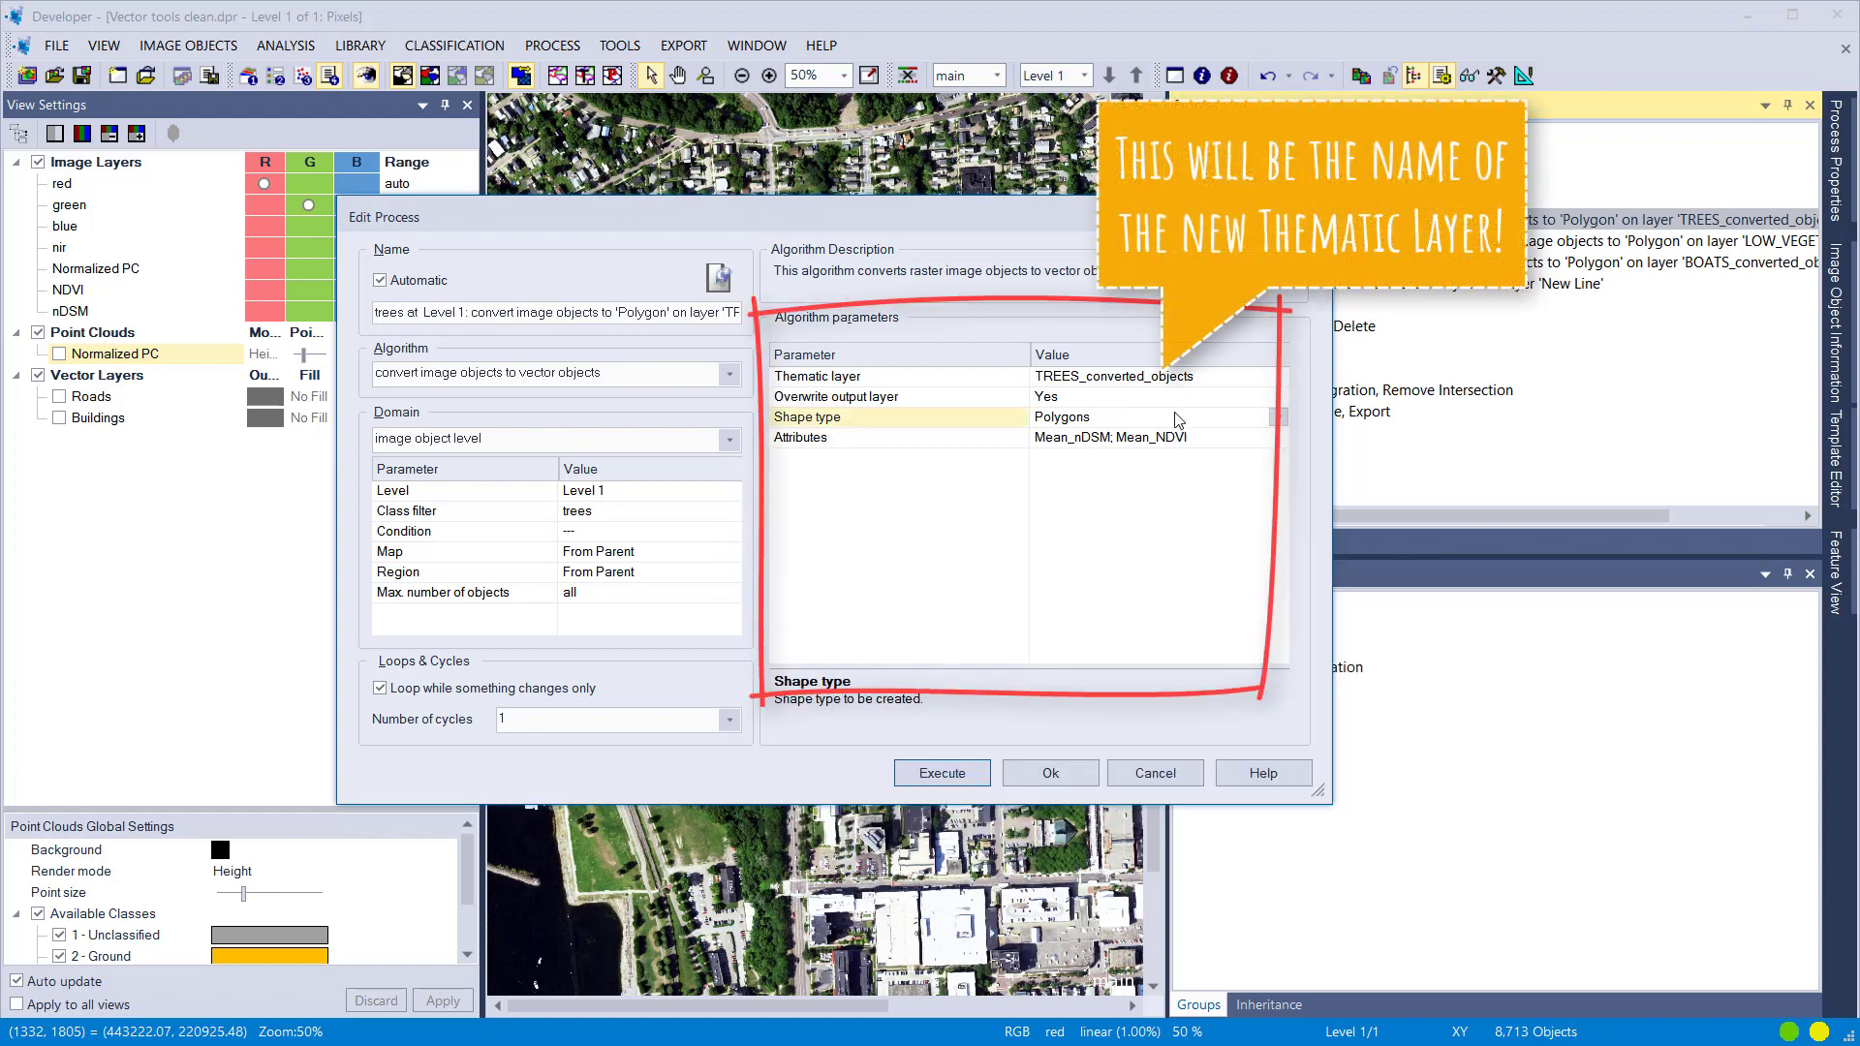
pyautogui.click(1278, 419)
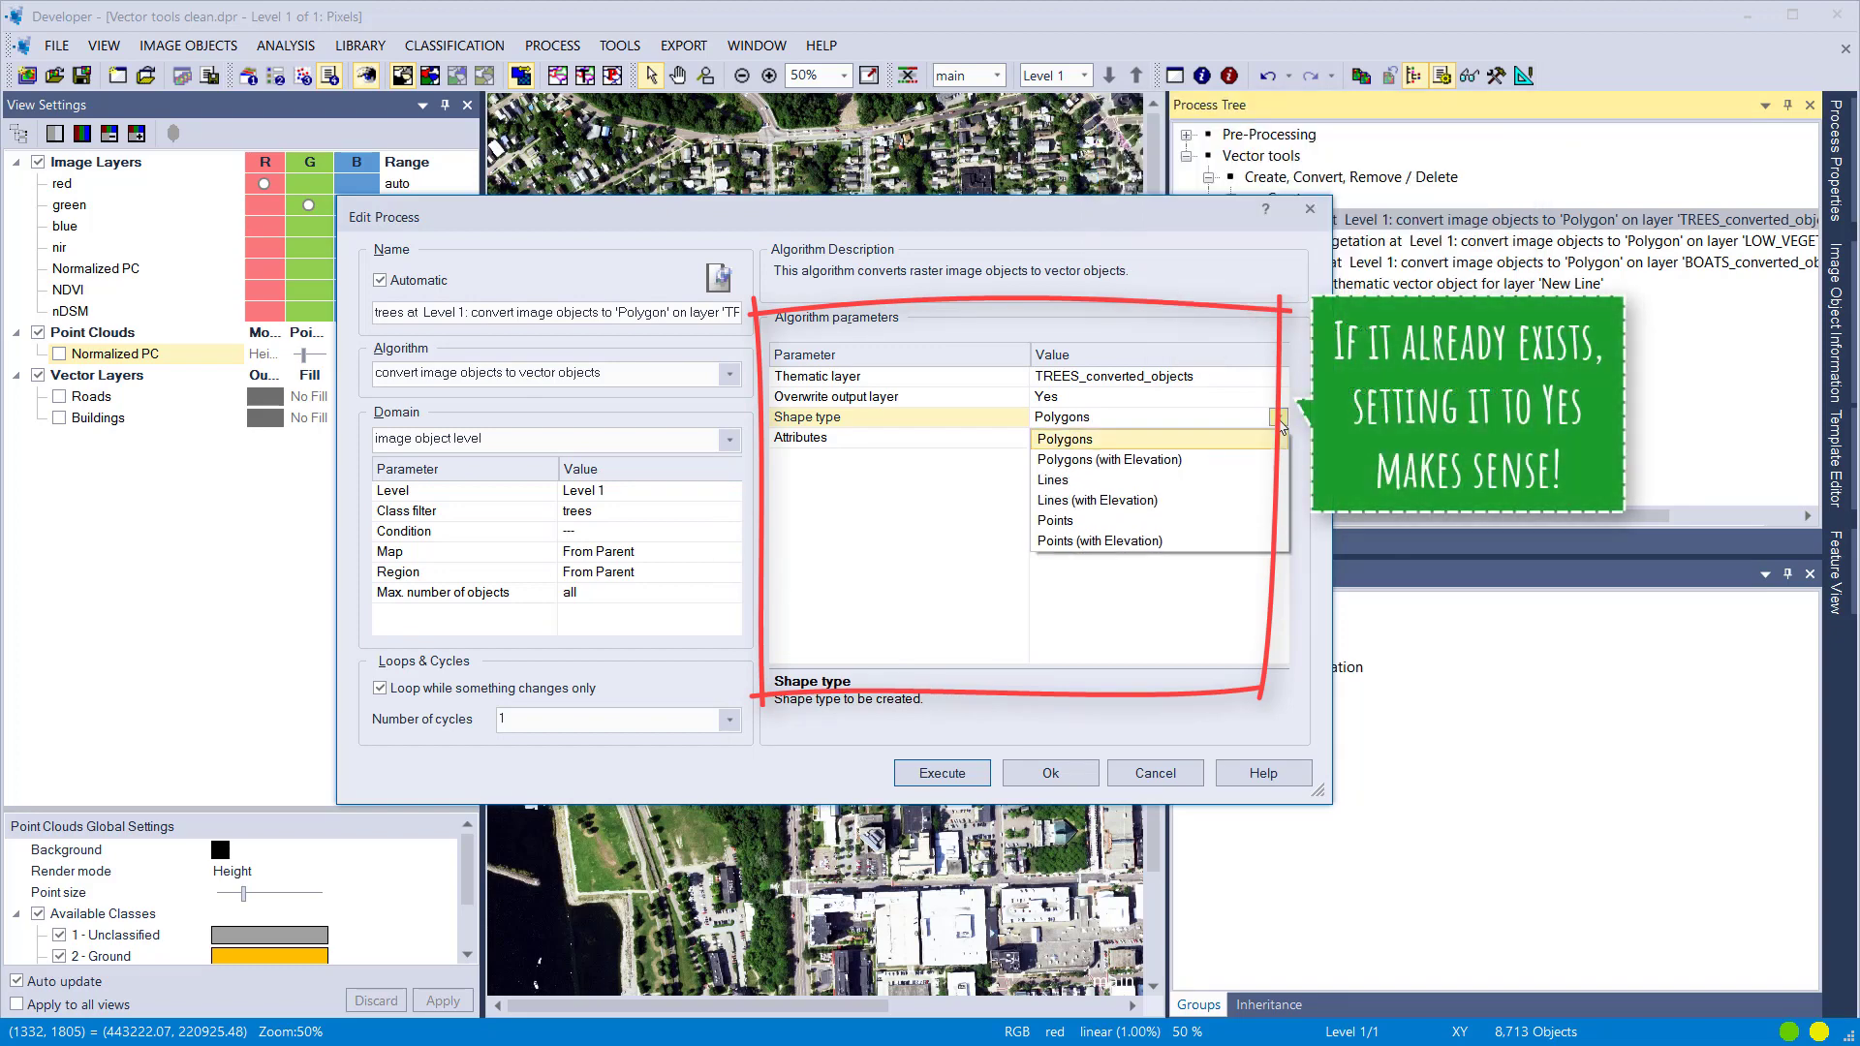
pyautogui.click(1279, 441)
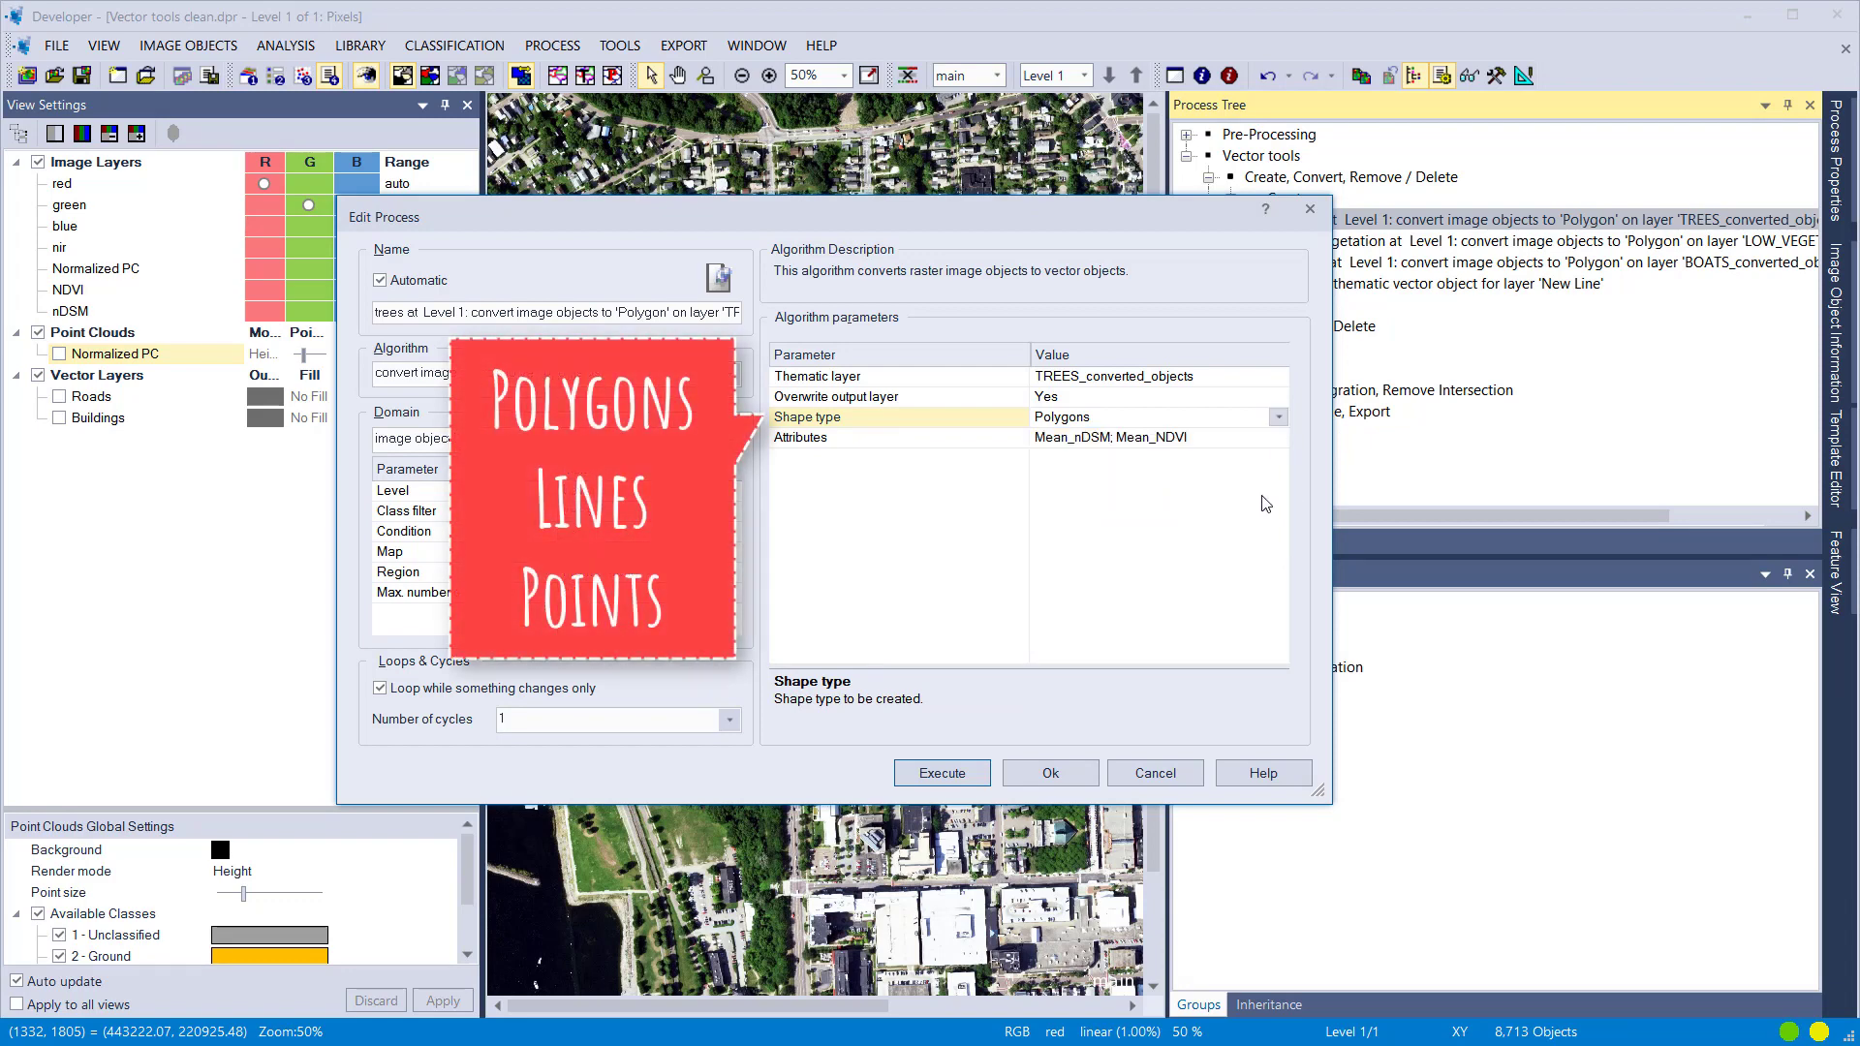
pyautogui.click(1228, 376)
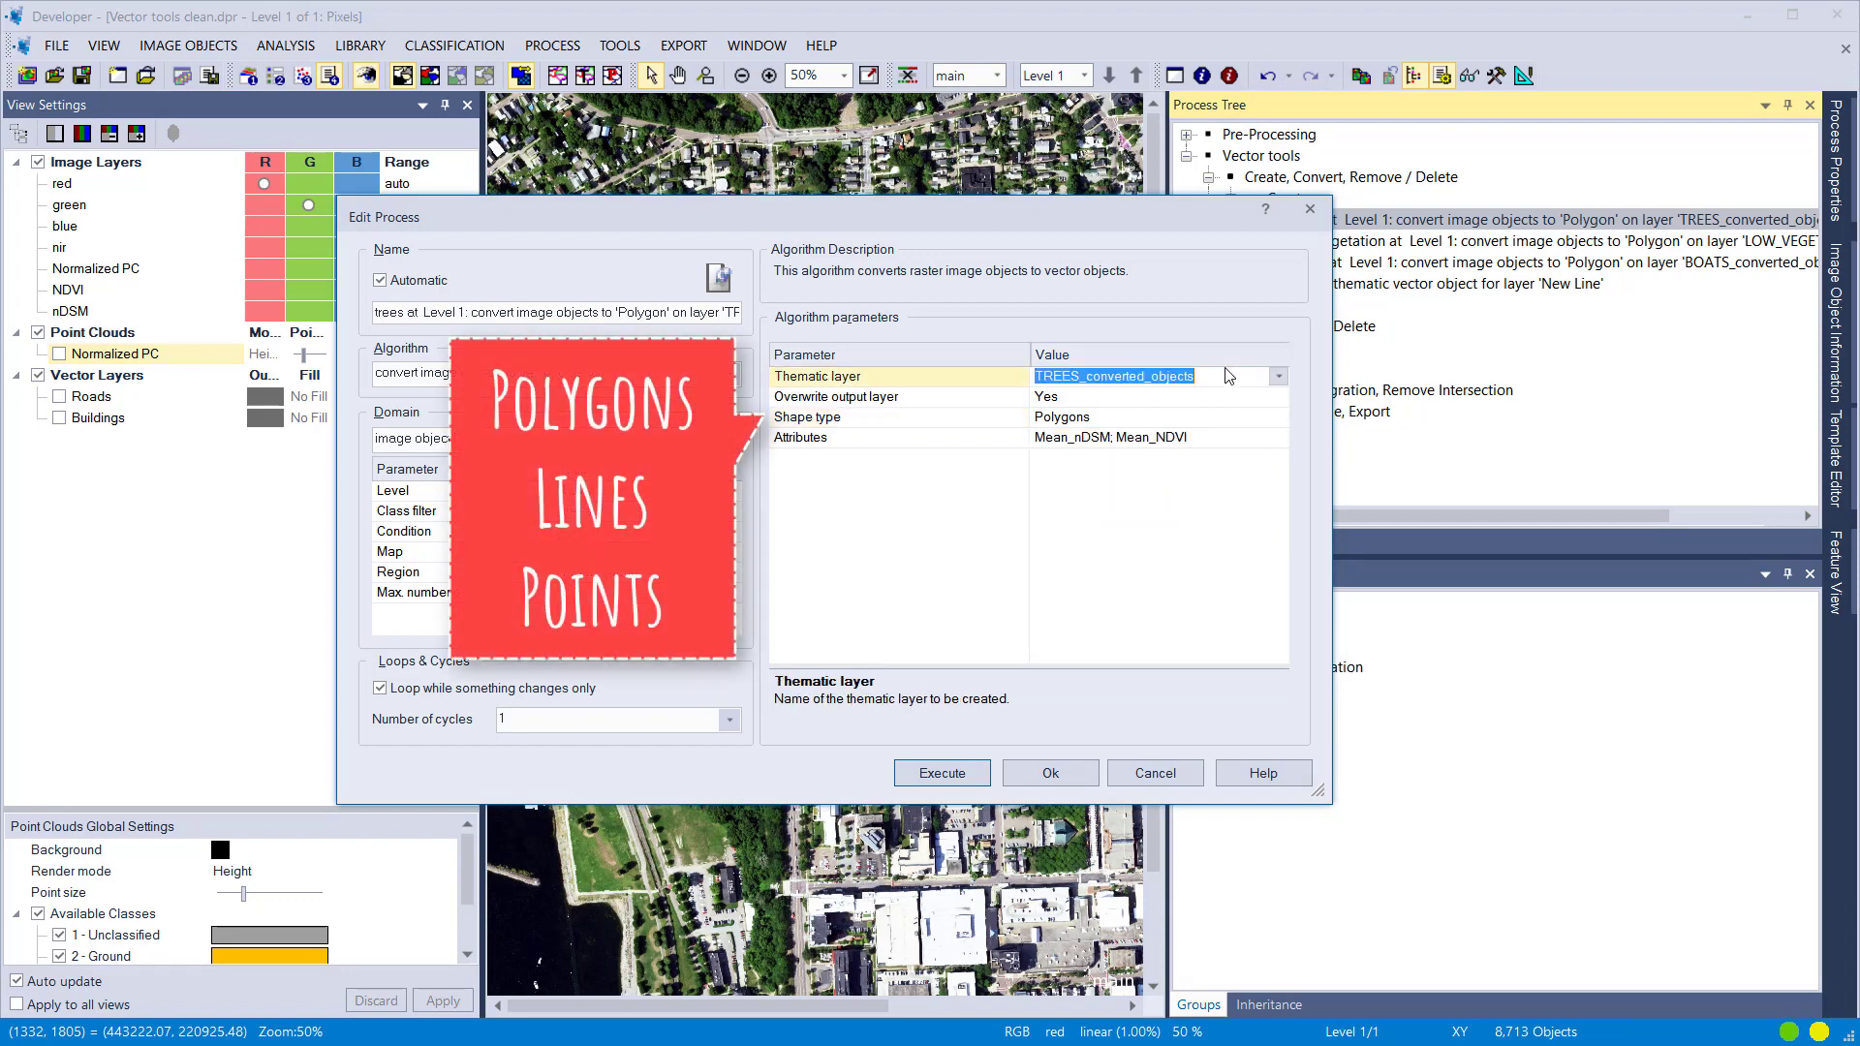
pyautogui.click(1227, 372)
pyautogui.click(1216, 441)
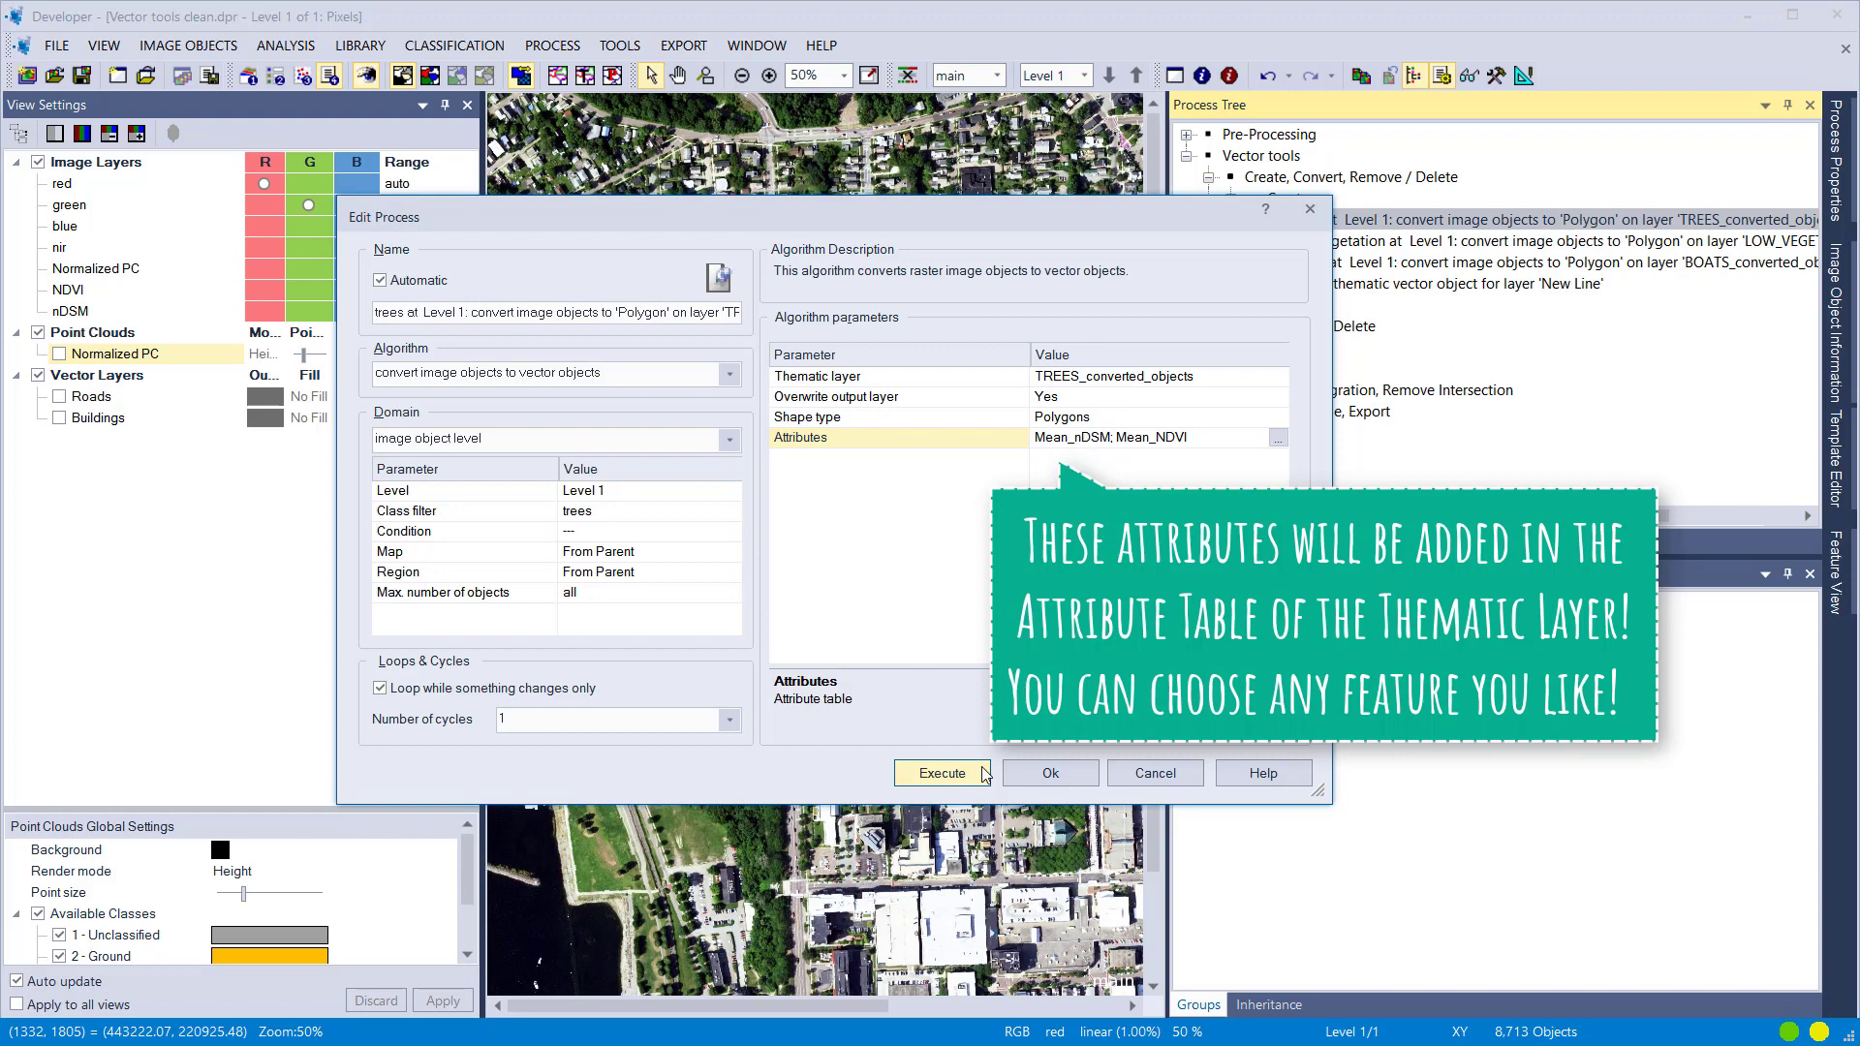
pyautogui.click(941, 772)
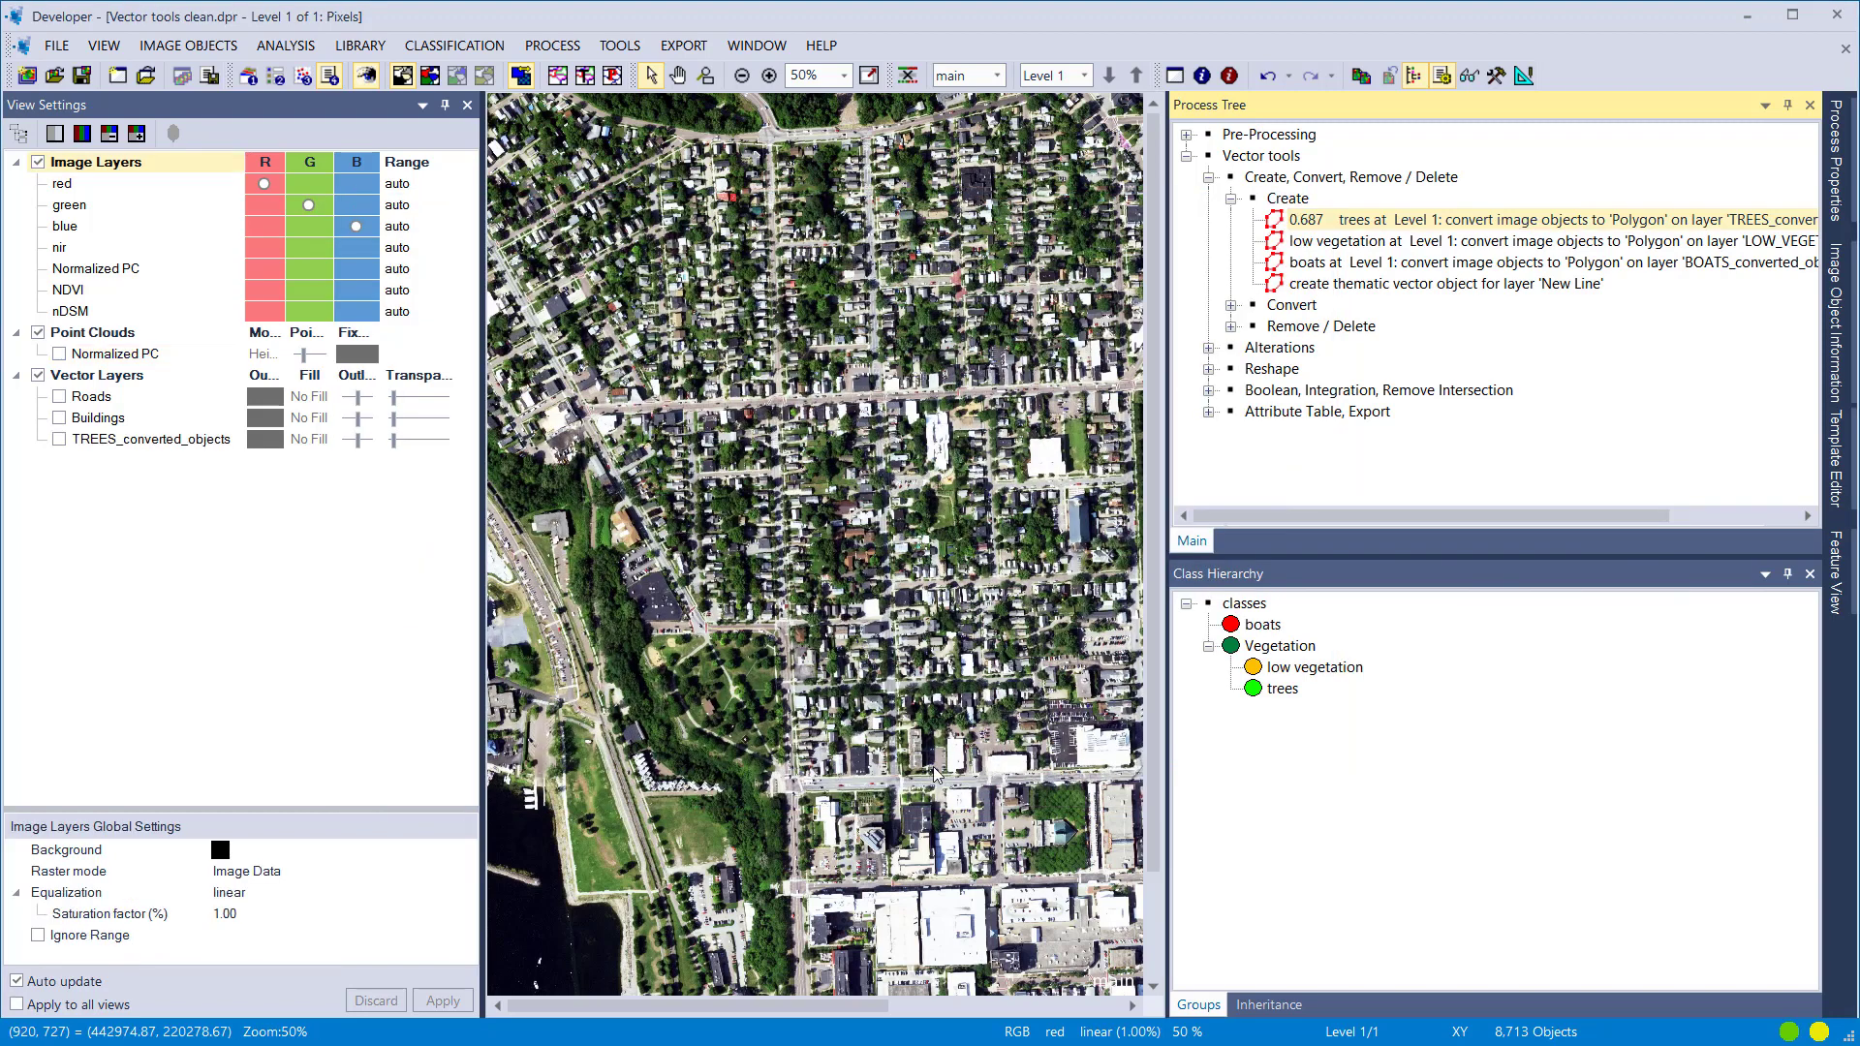
# Step: Display the TREES_converted_objects vector layer with a black outline, a bright green fill and a thinner outline width
pyautogui.click(59, 439)
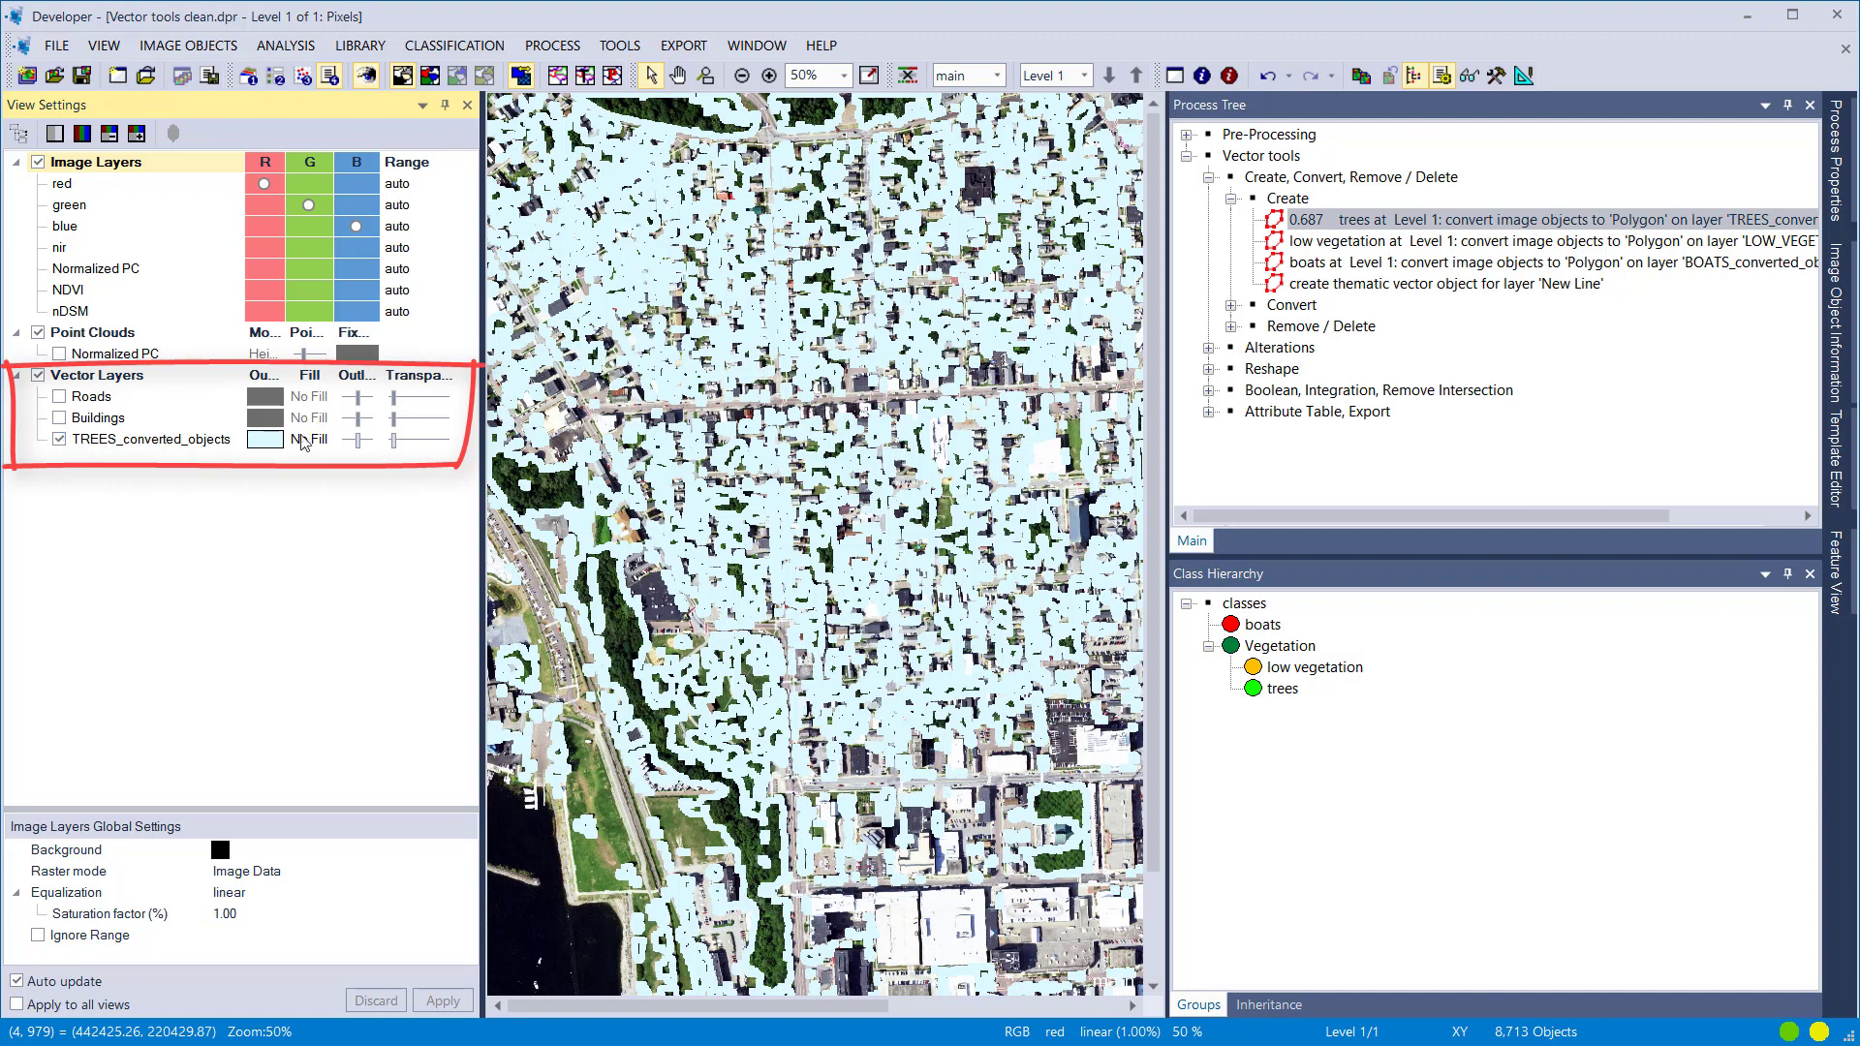
pyautogui.click(271, 440)
pyautogui.click(260, 493)
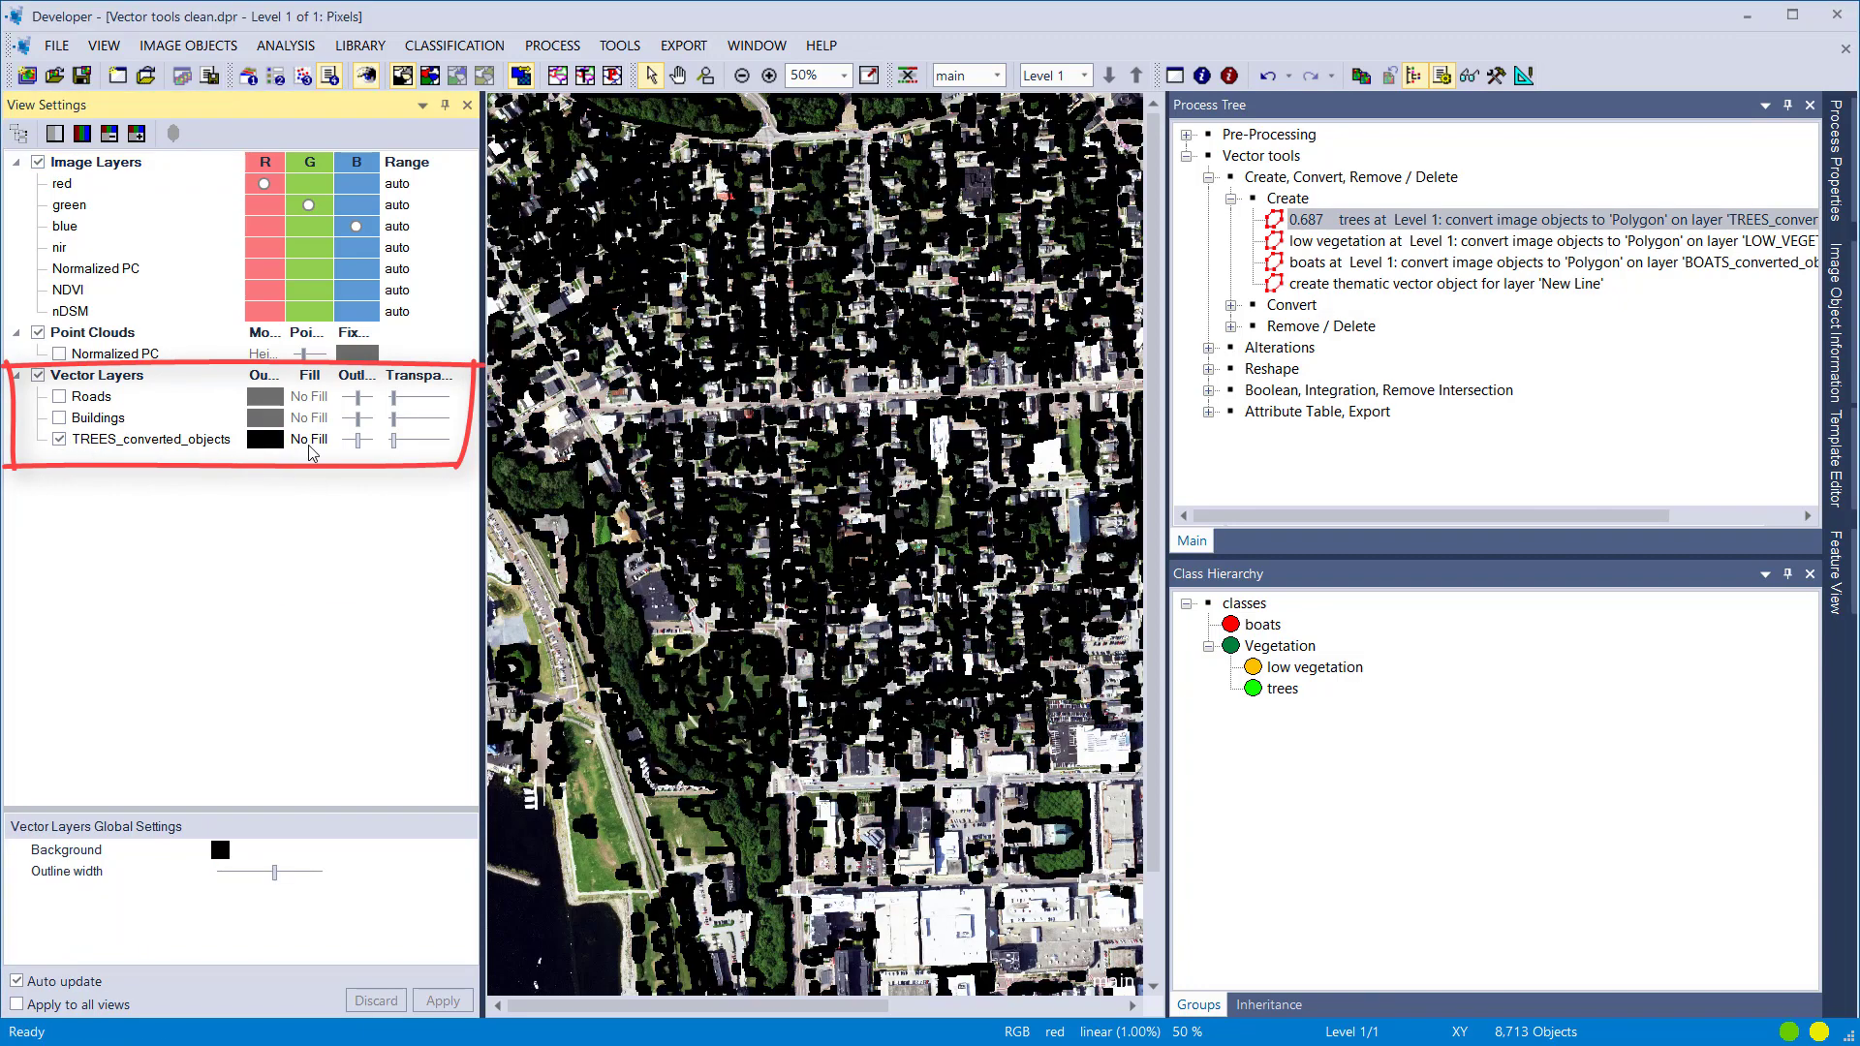
pyautogui.click(310, 440)
pyautogui.click(383, 534)
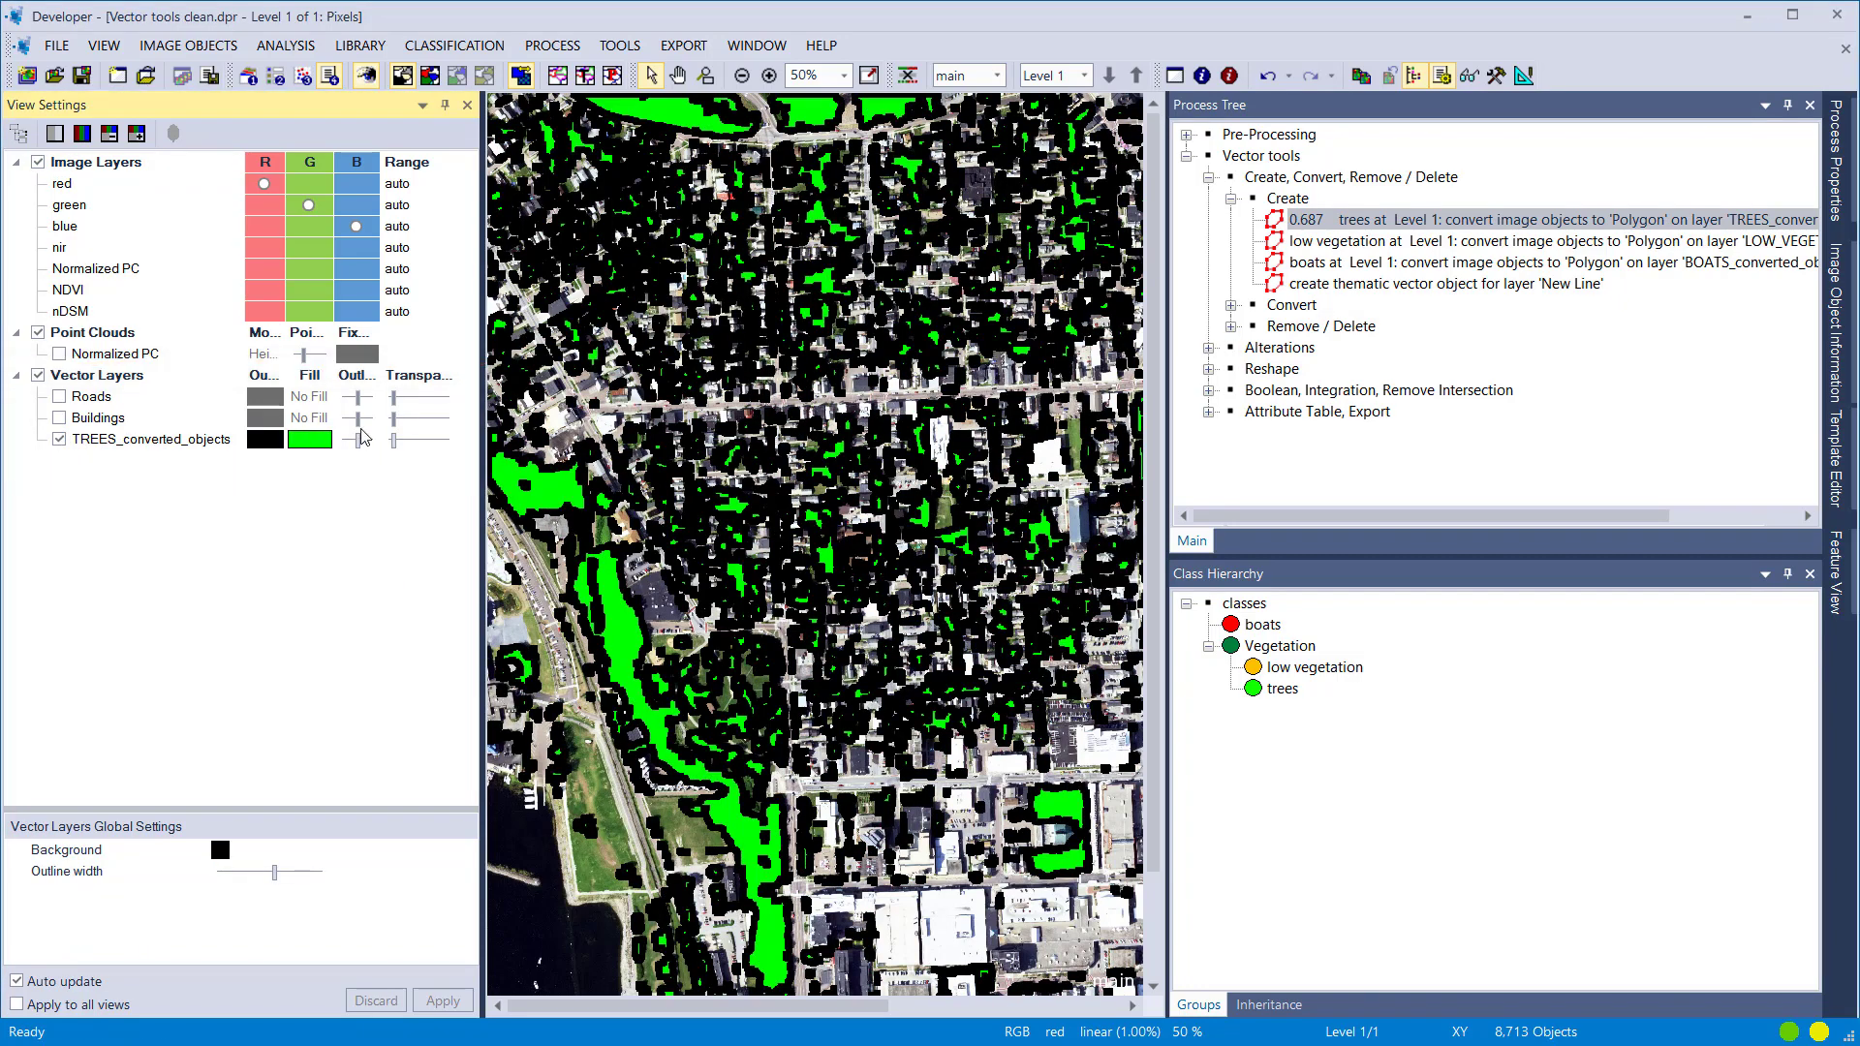
pyautogui.moveTo(360, 440); pyautogui.dragTo(348, 441)
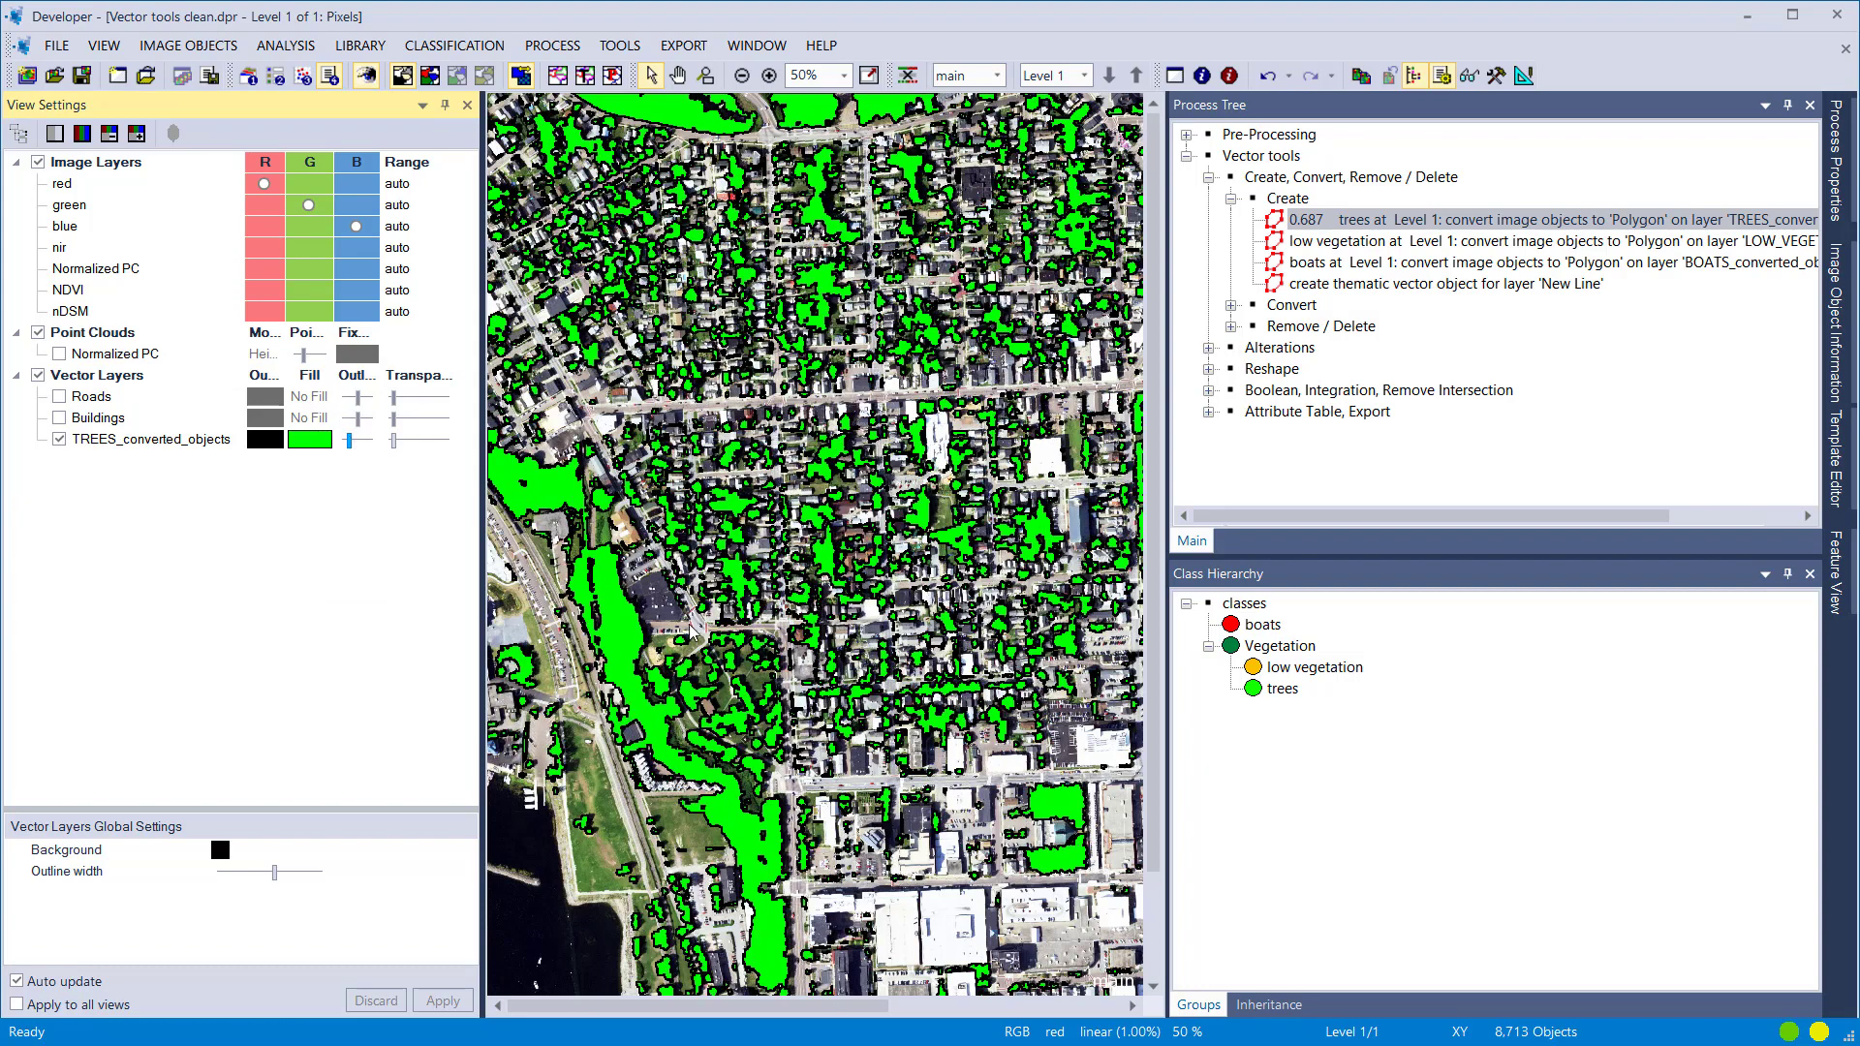
# Step: Split the view horizontally and show the classification instead of the TREES_converted_objects layer in the upper view
pyautogui.scroll(5, 598, 636)
pyautogui.click(757, 45)
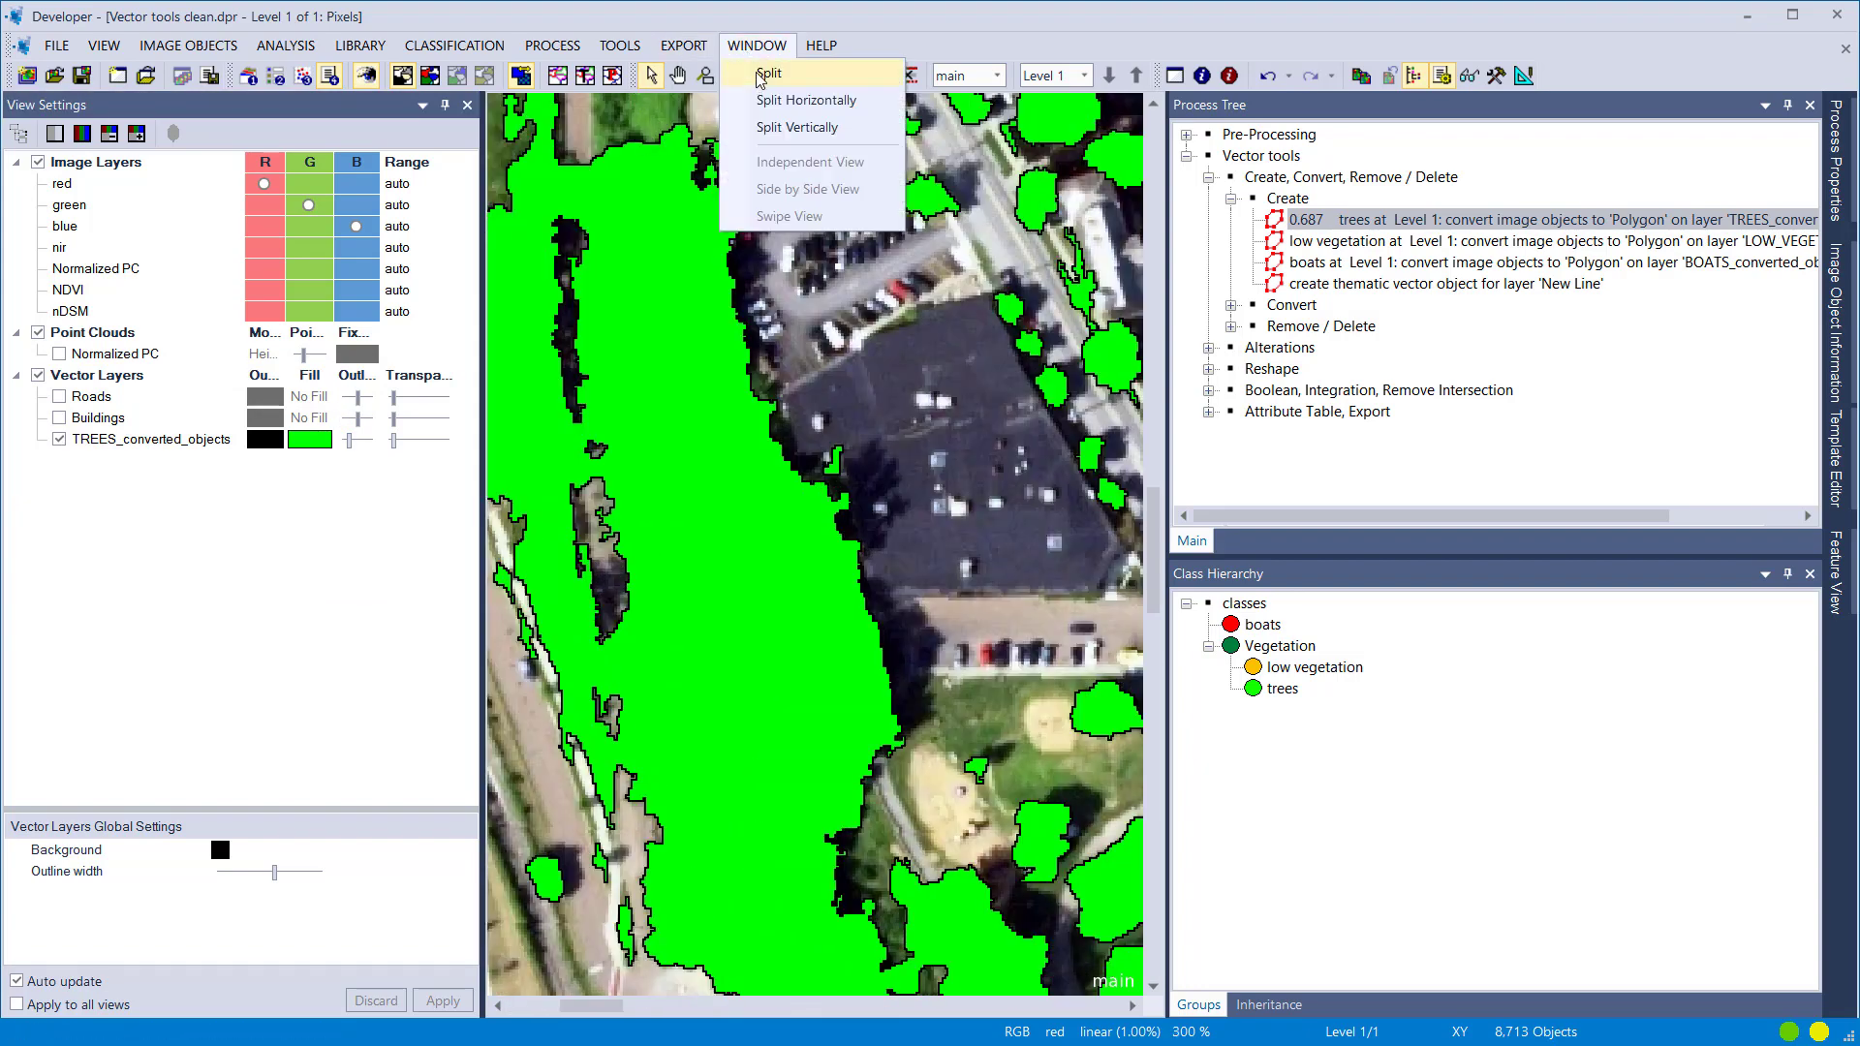
pyautogui.click(765, 100)
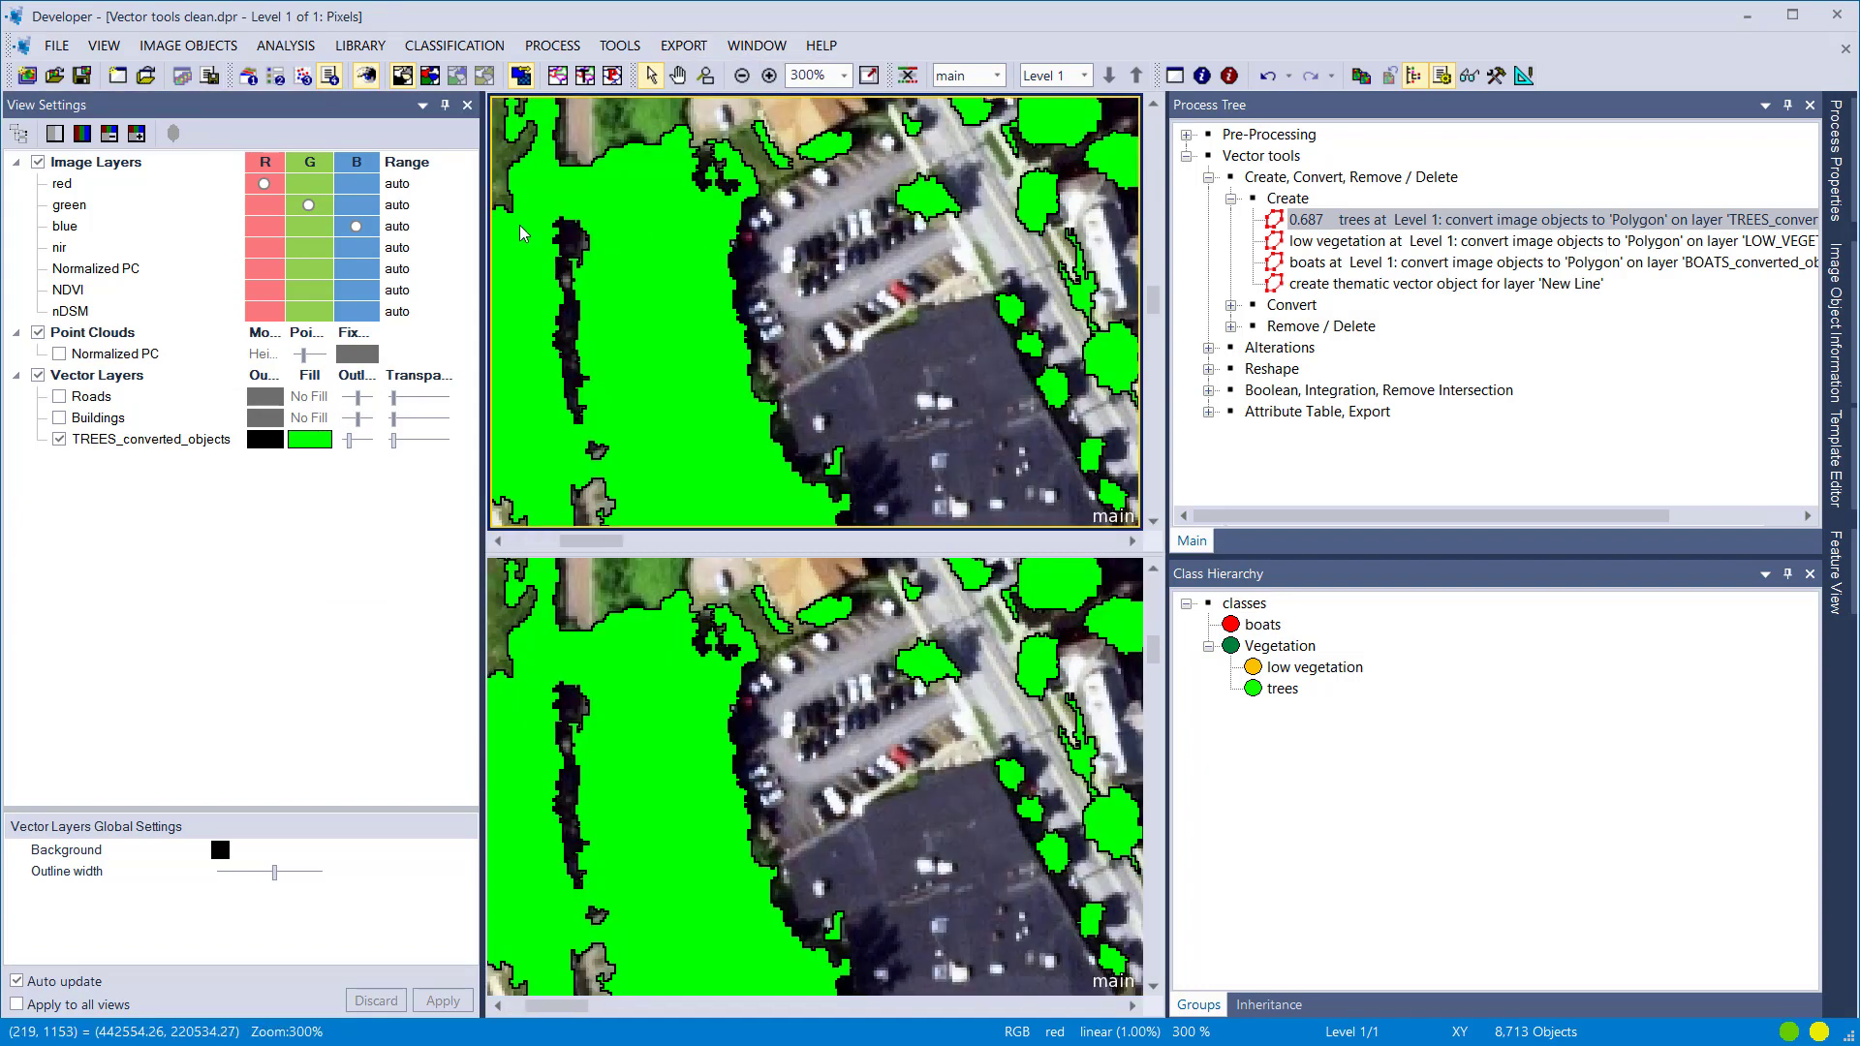
pyautogui.click(59, 440)
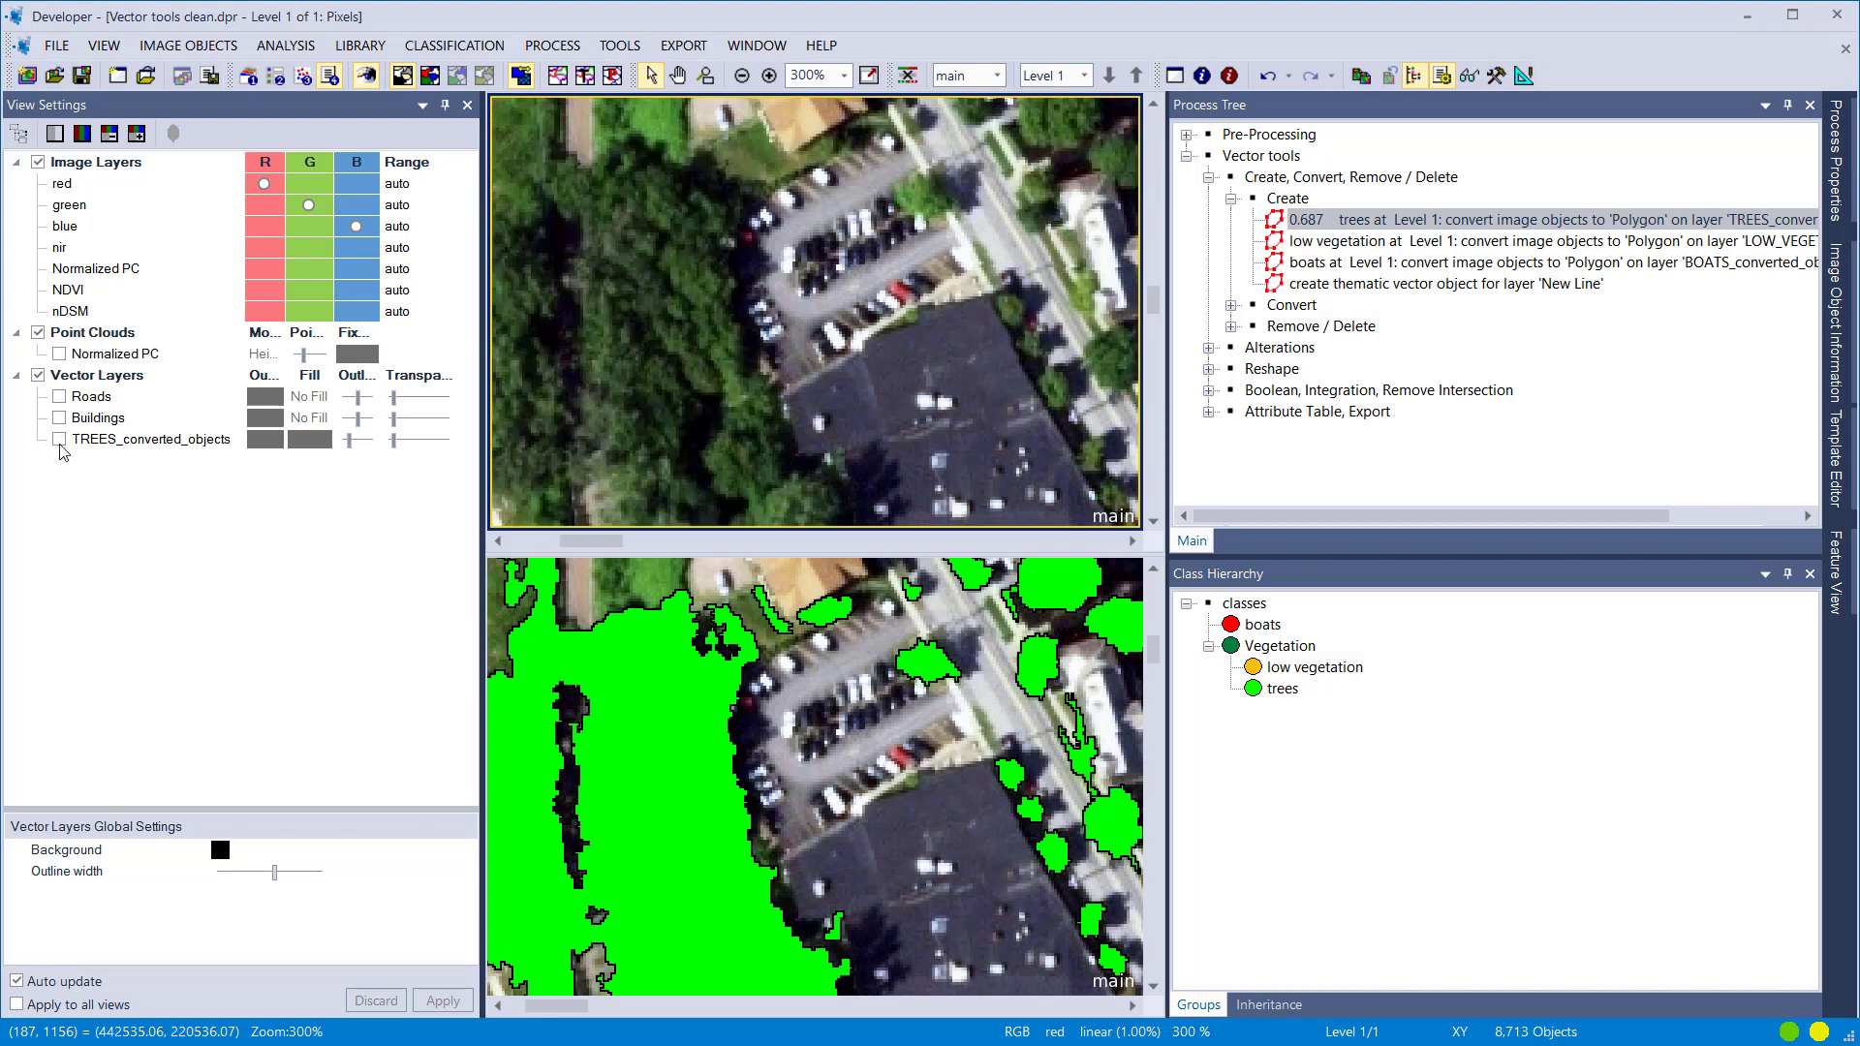
pyautogui.click(429, 75)
# Step: Set the split views to Swipe View and move the divider to compare the classification with the tree polygons
pyautogui.click(757, 46)
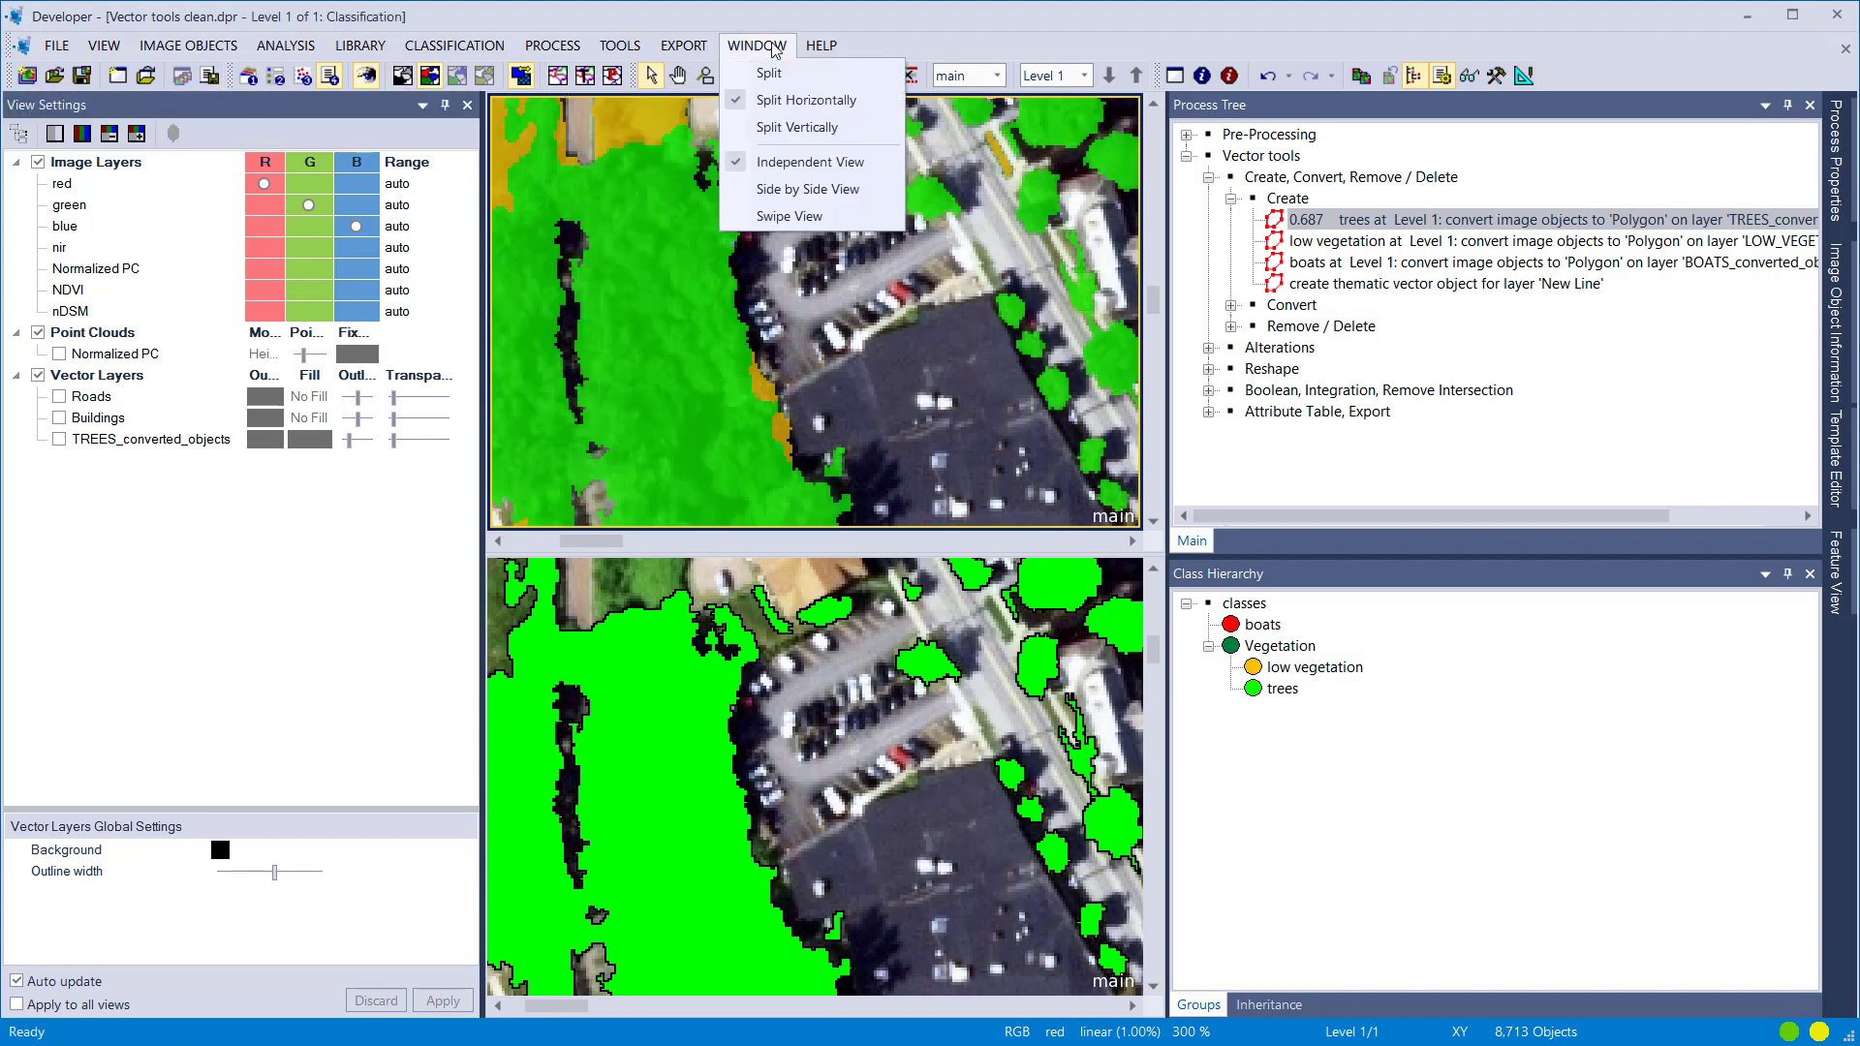
pyautogui.click(832, 212)
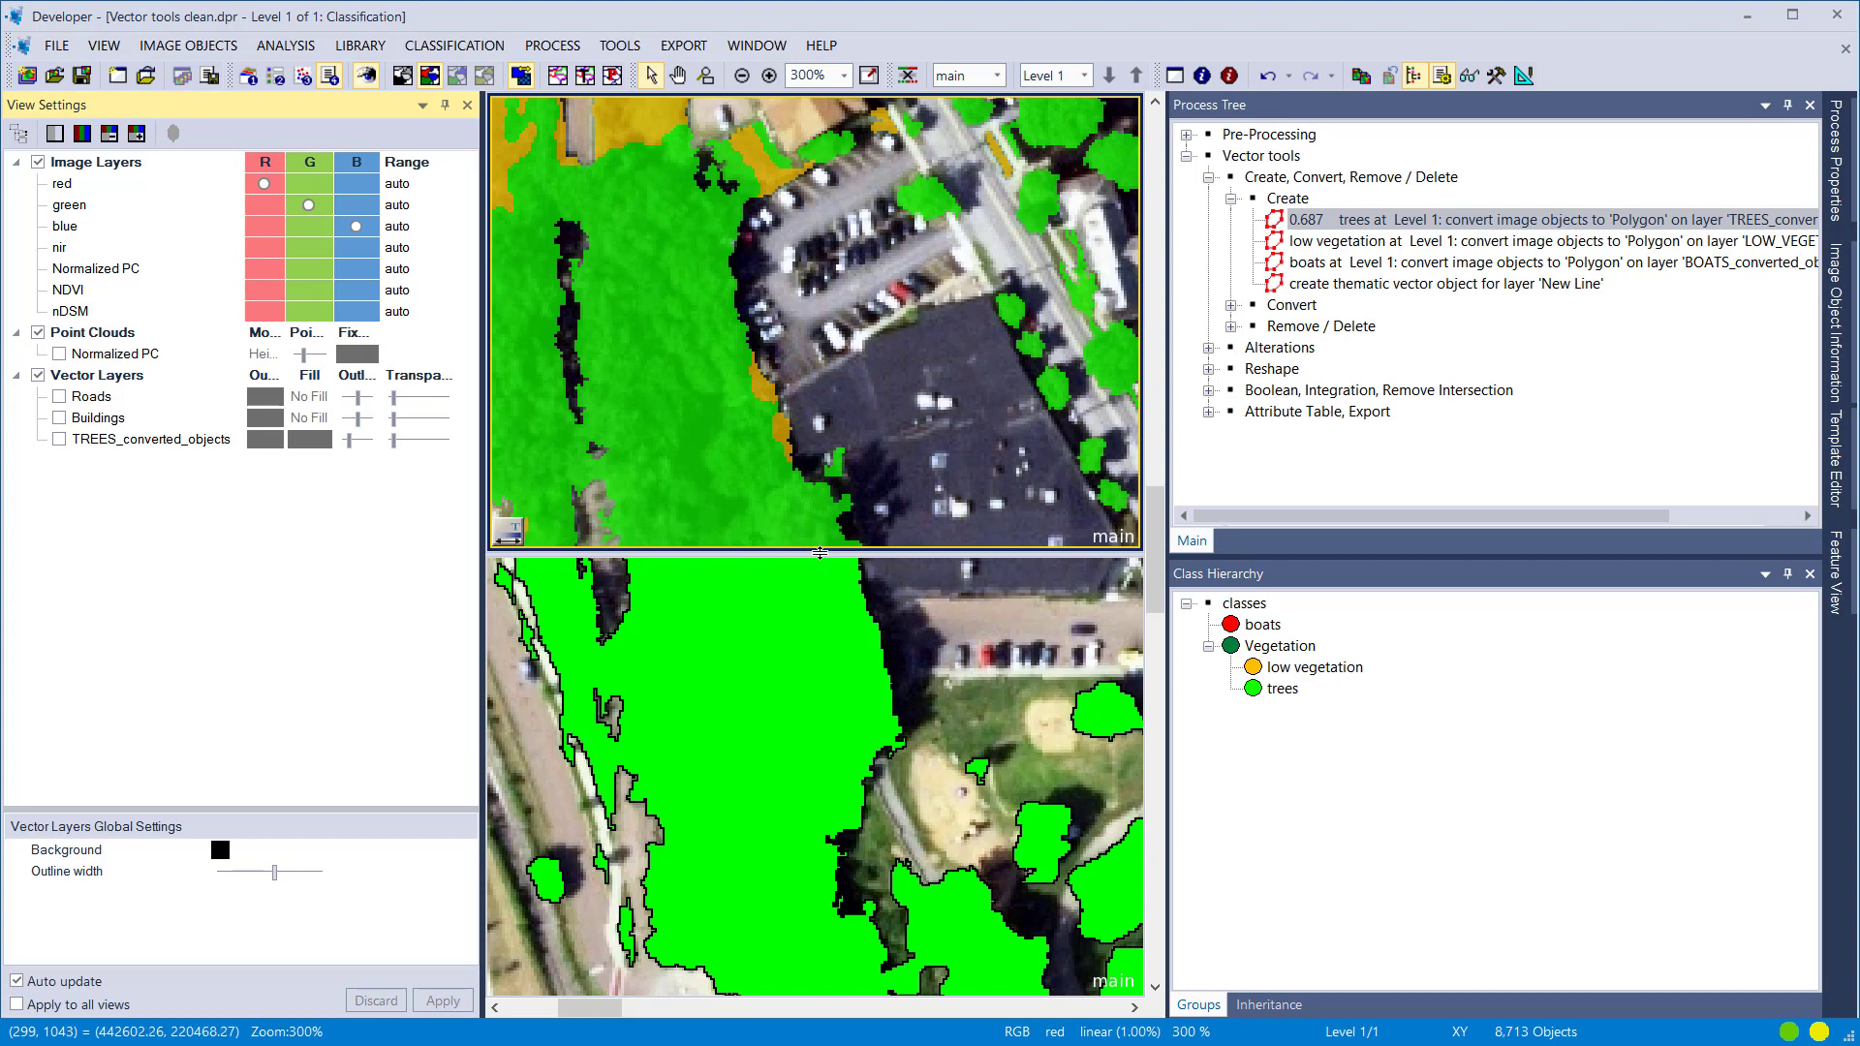
pyautogui.moveTo(820, 553); pyautogui.dragTo(773, 494)
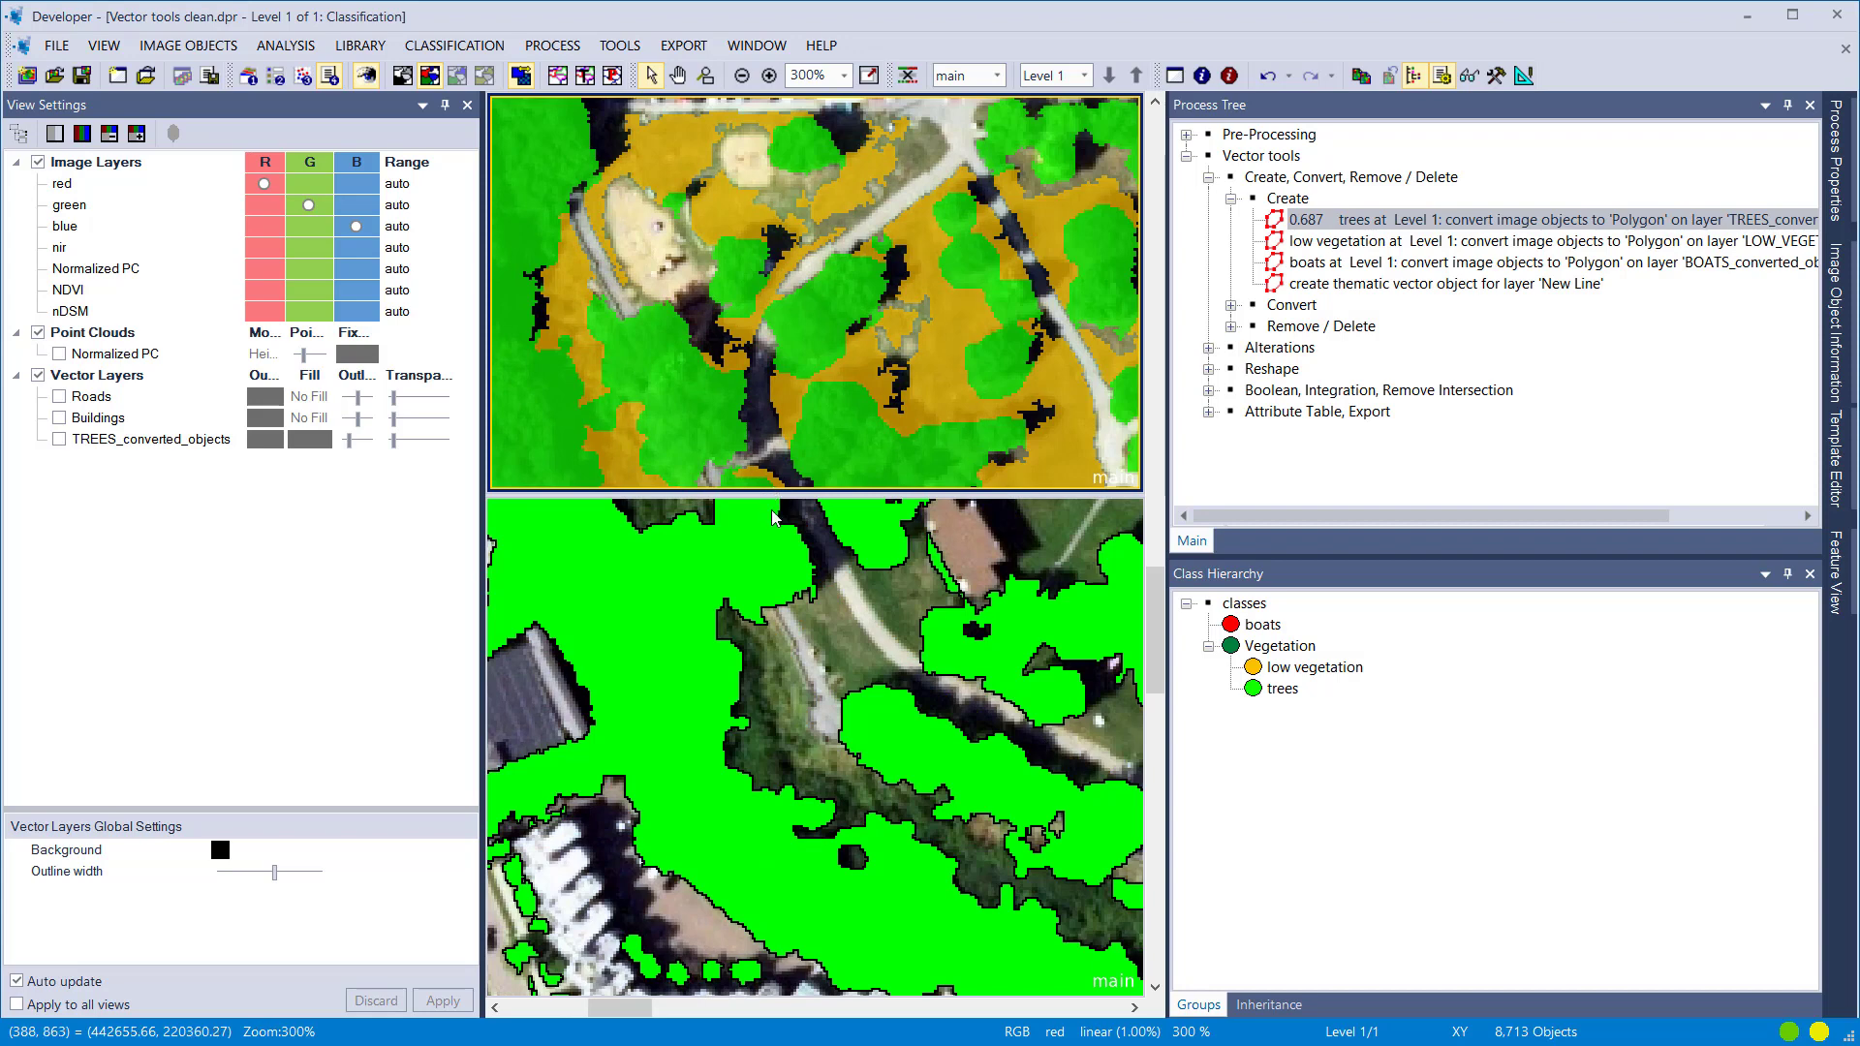
# Step: Execute the low vegetation process to create LOW_VEGETATION_converted_objects as Polygons, and display that layer in both views
pyautogui.doubleClick(1364, 248)
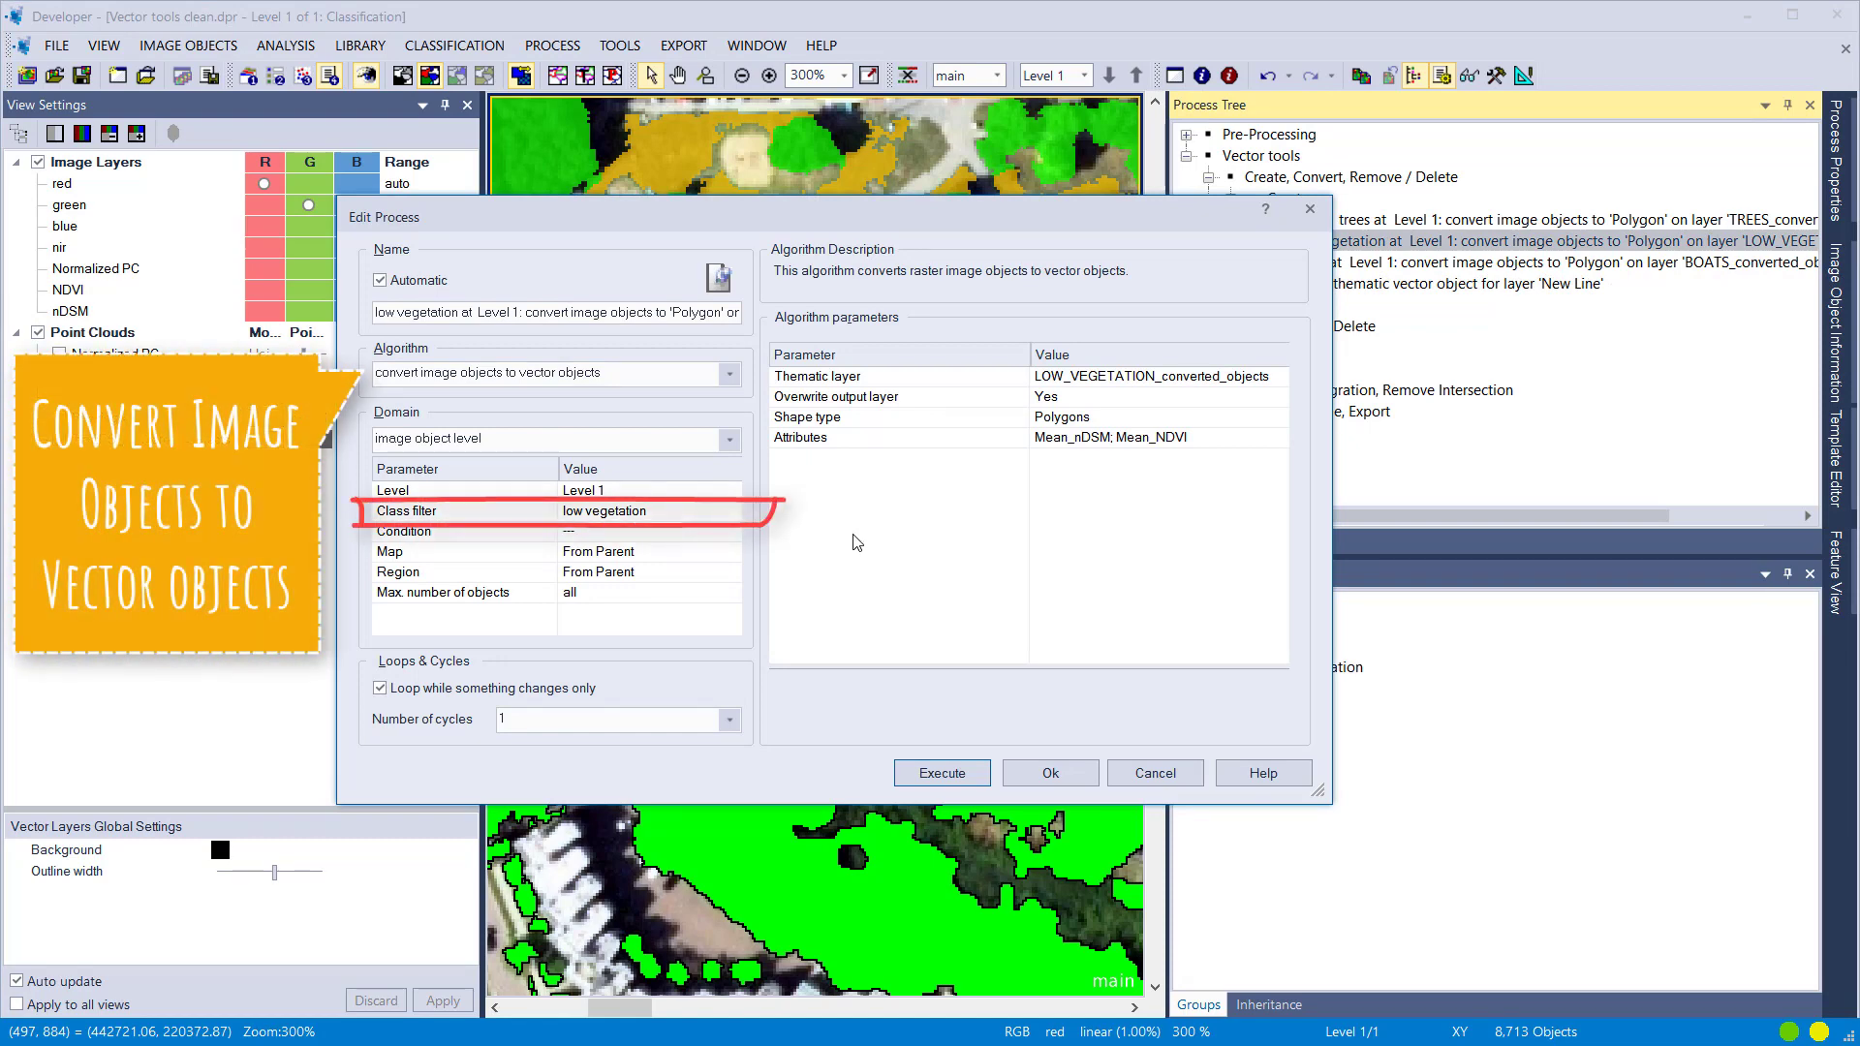
pyautogui.click(941, 773)
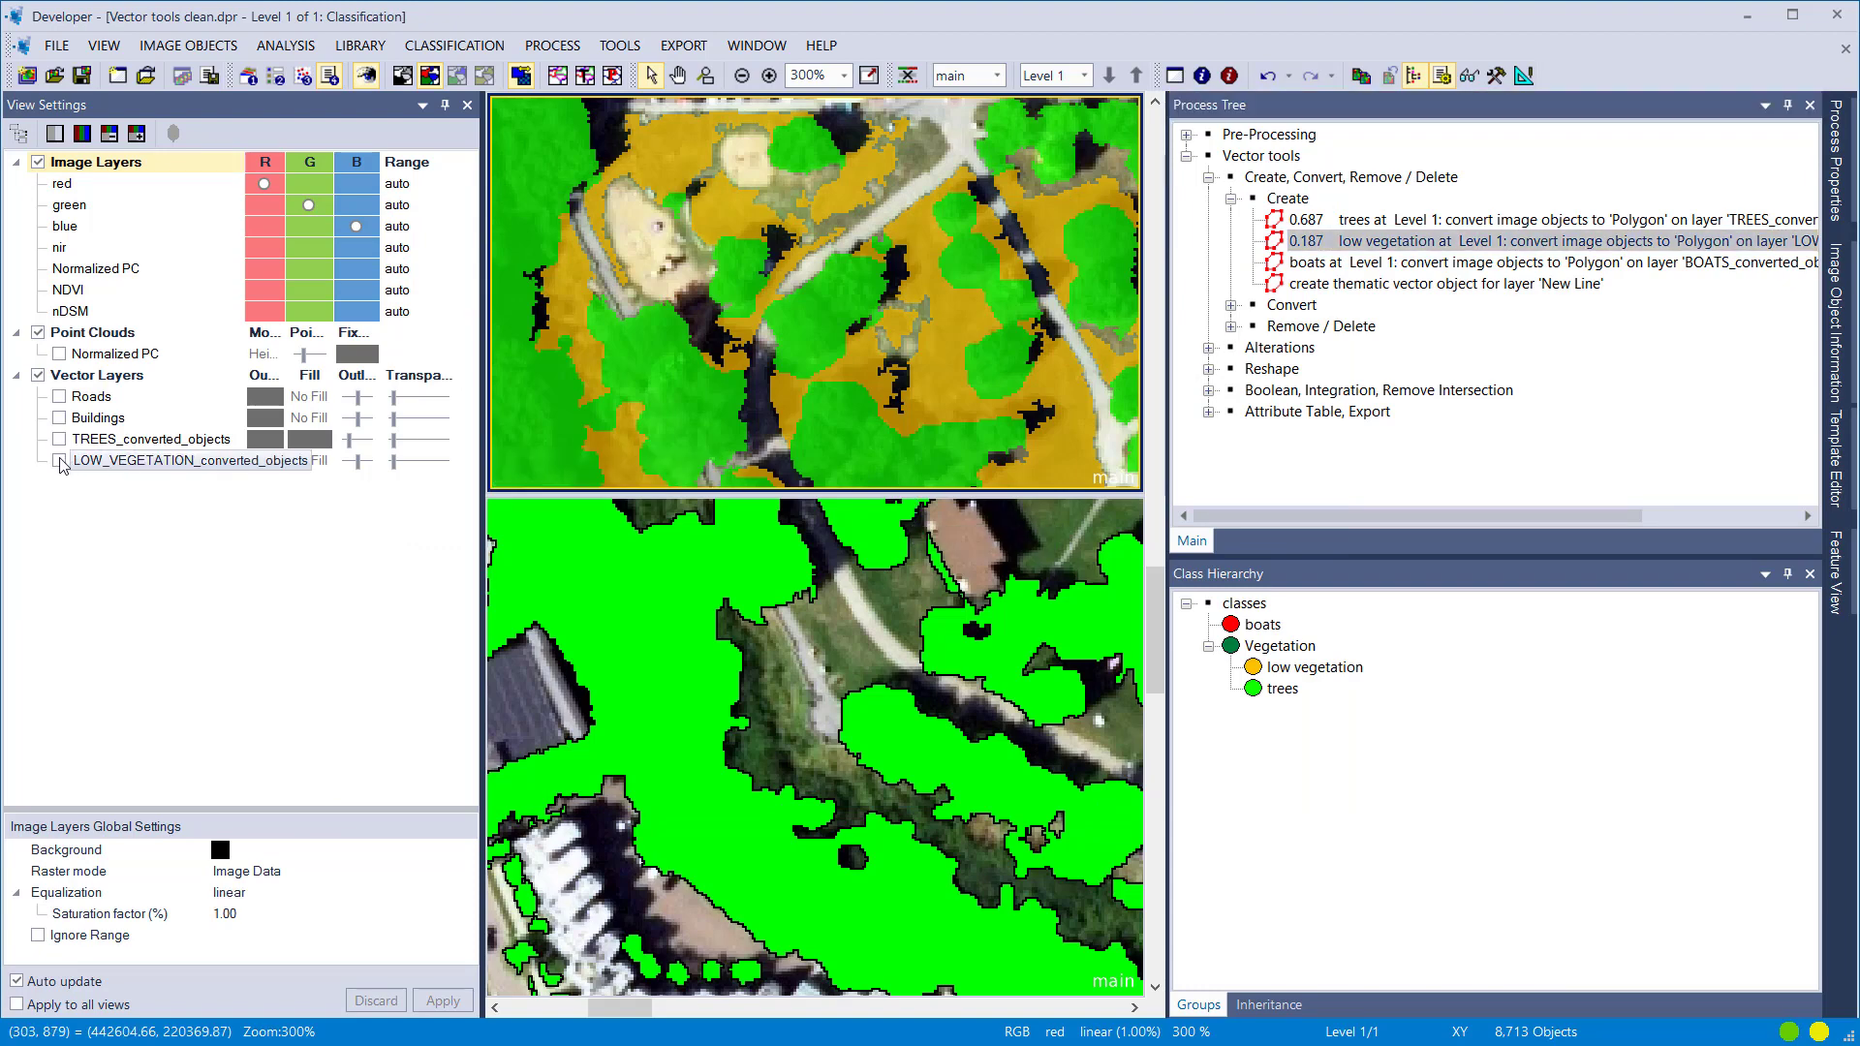
pyautogui.click(60, 461)
pyautogui.click(494, 548)
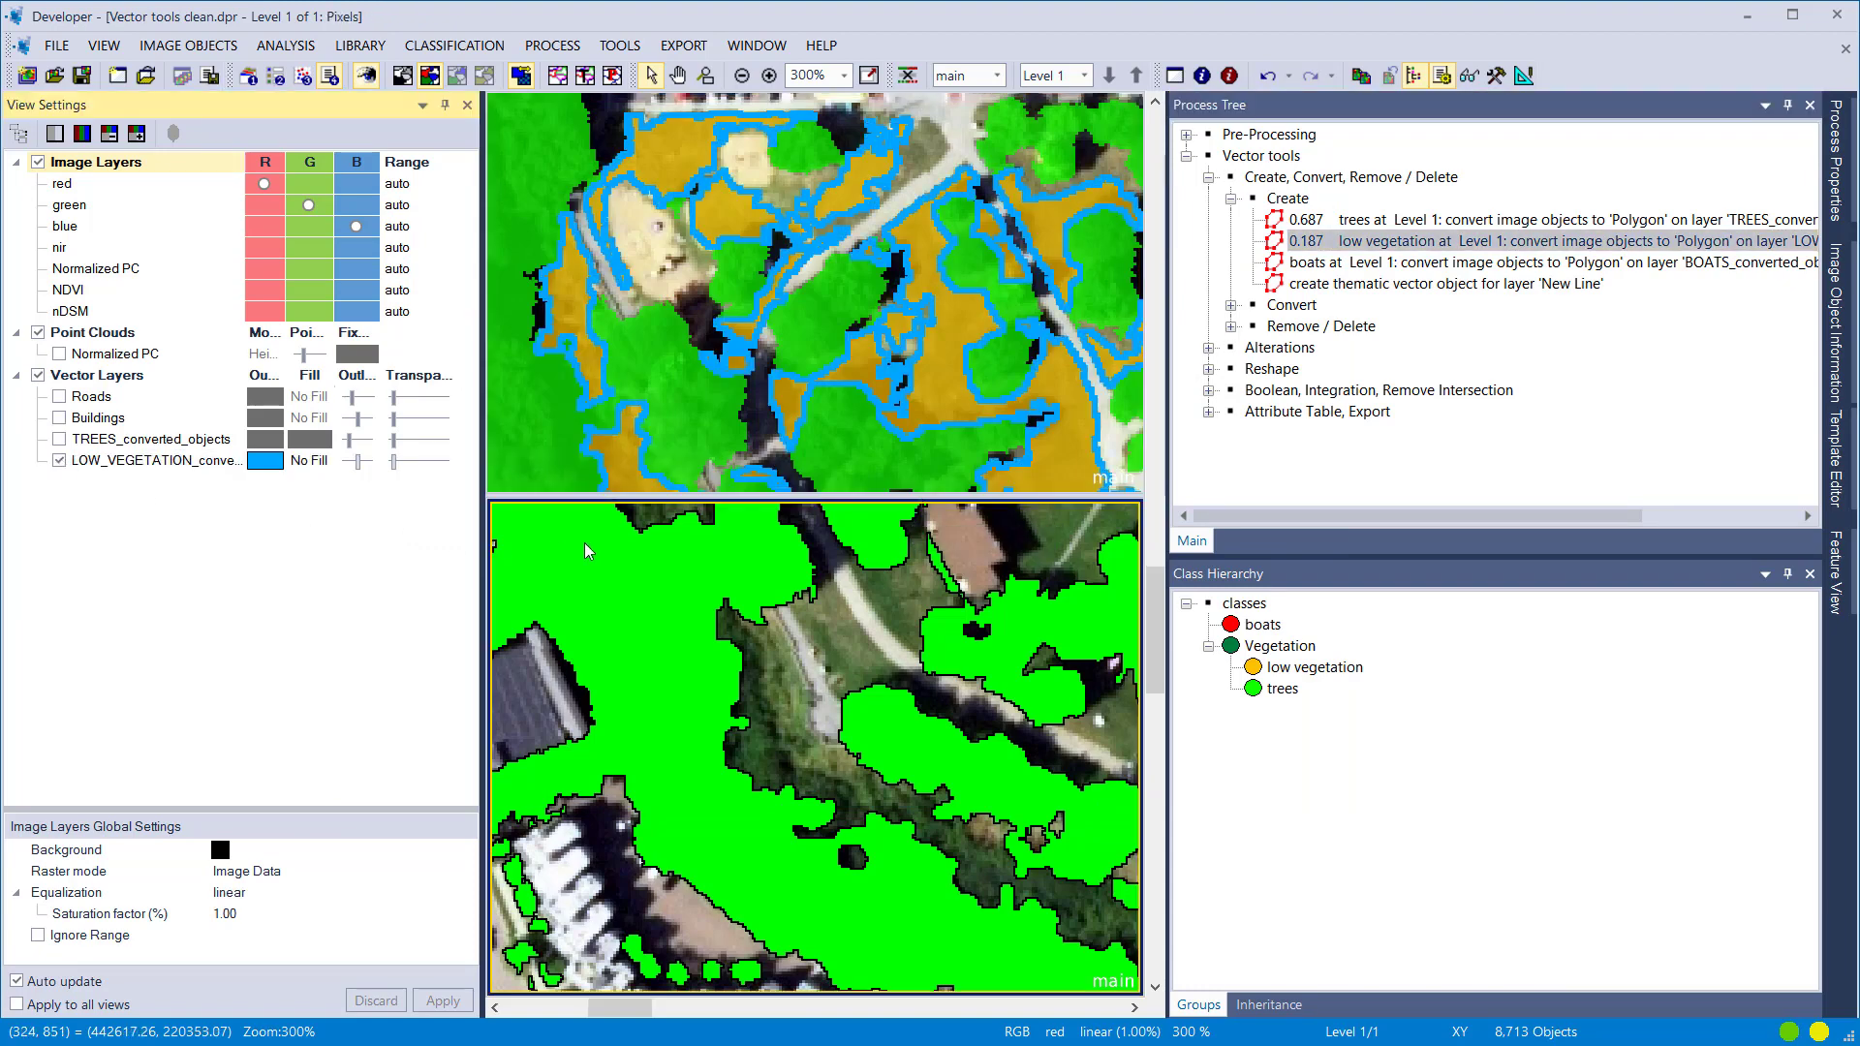
pyautogui.click(60, 461)
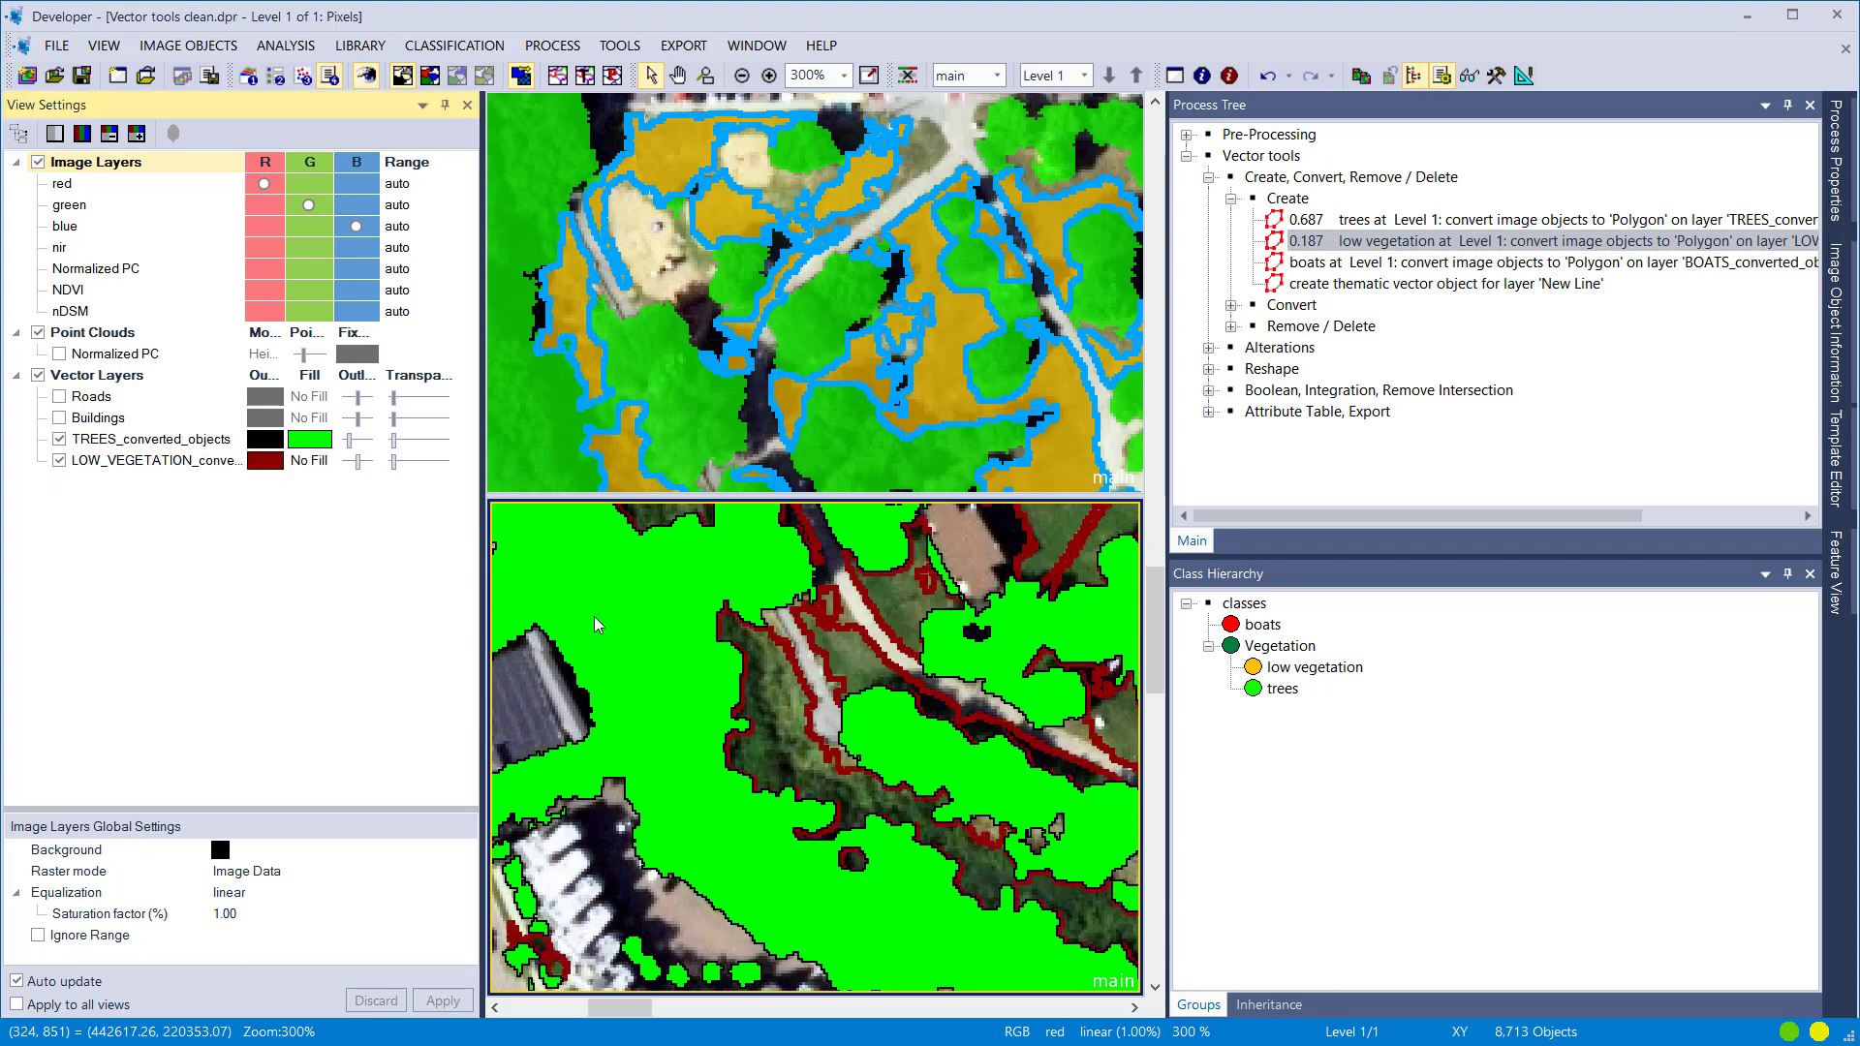
# Step: Style the LOW_VEGETATION_converted_objects layer in the lower view with a black outline, an orange fill and a thinner outline width
pyautogui.click(263, 464)
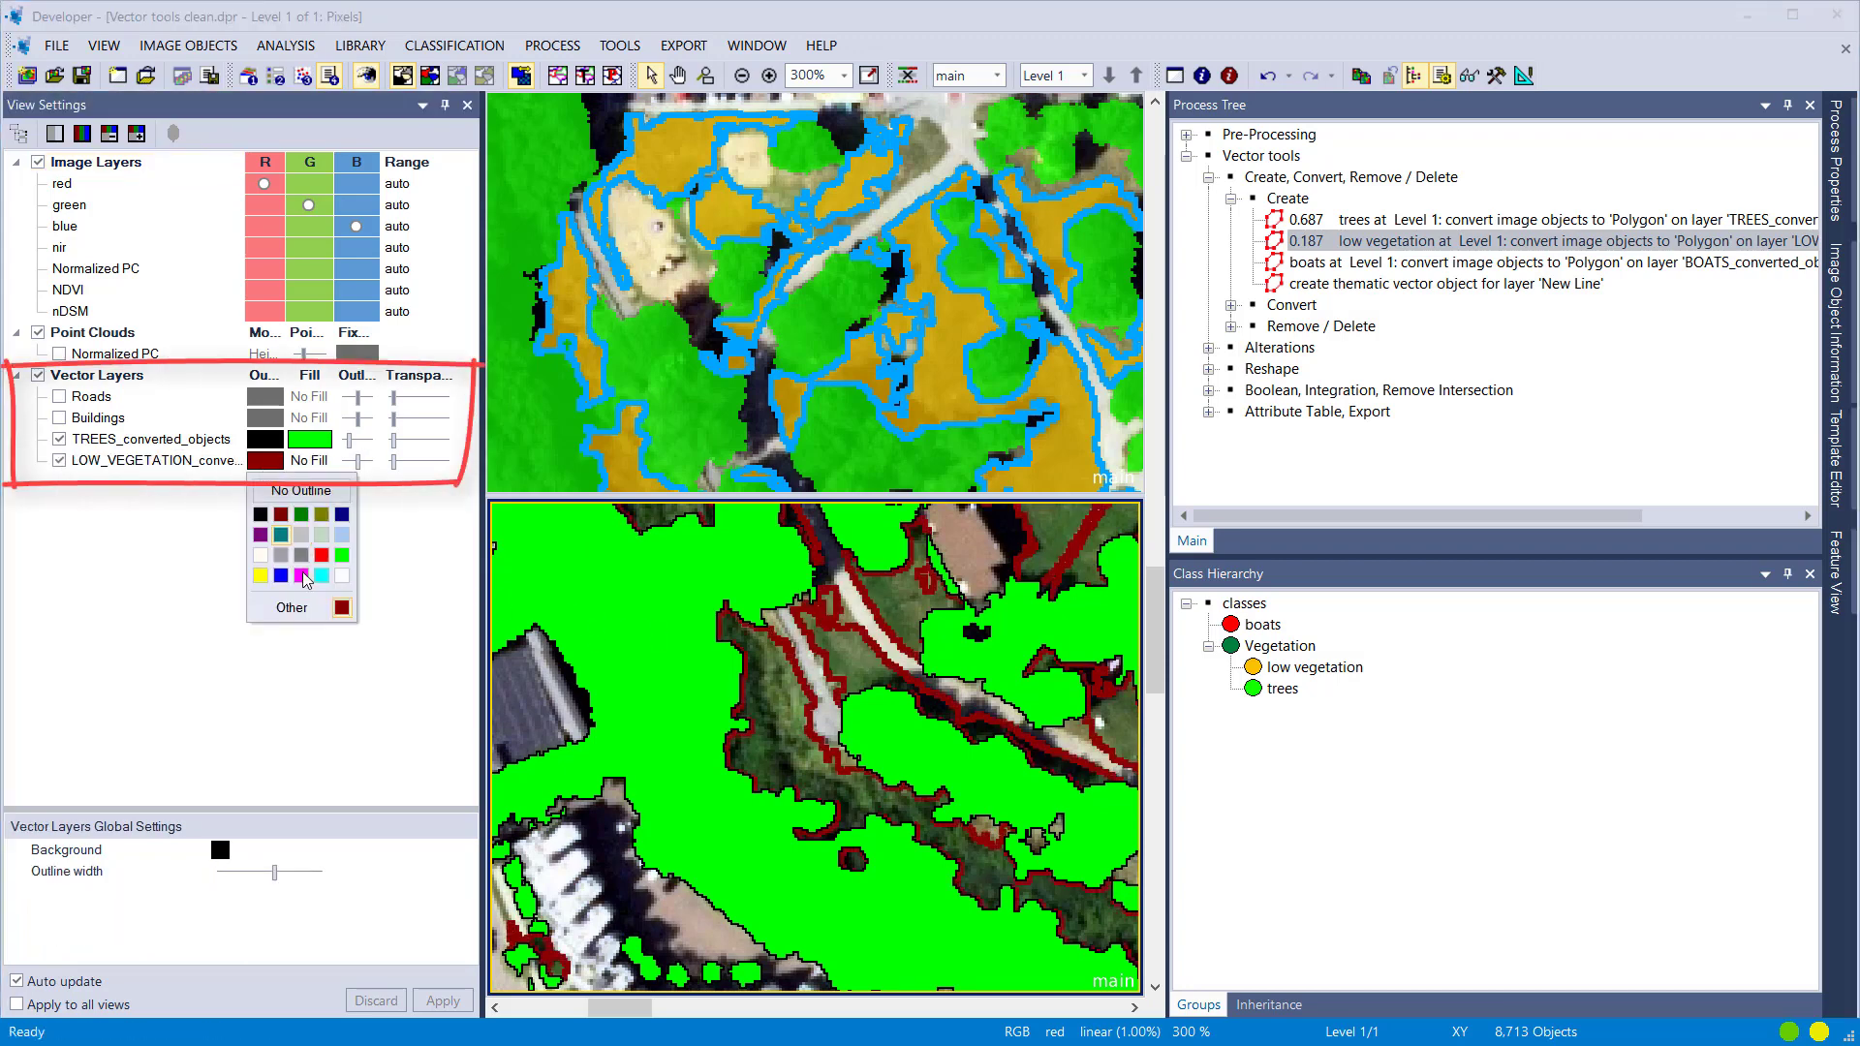
pyautogui.click(259, 514)
pyautogui.click(309, 461)
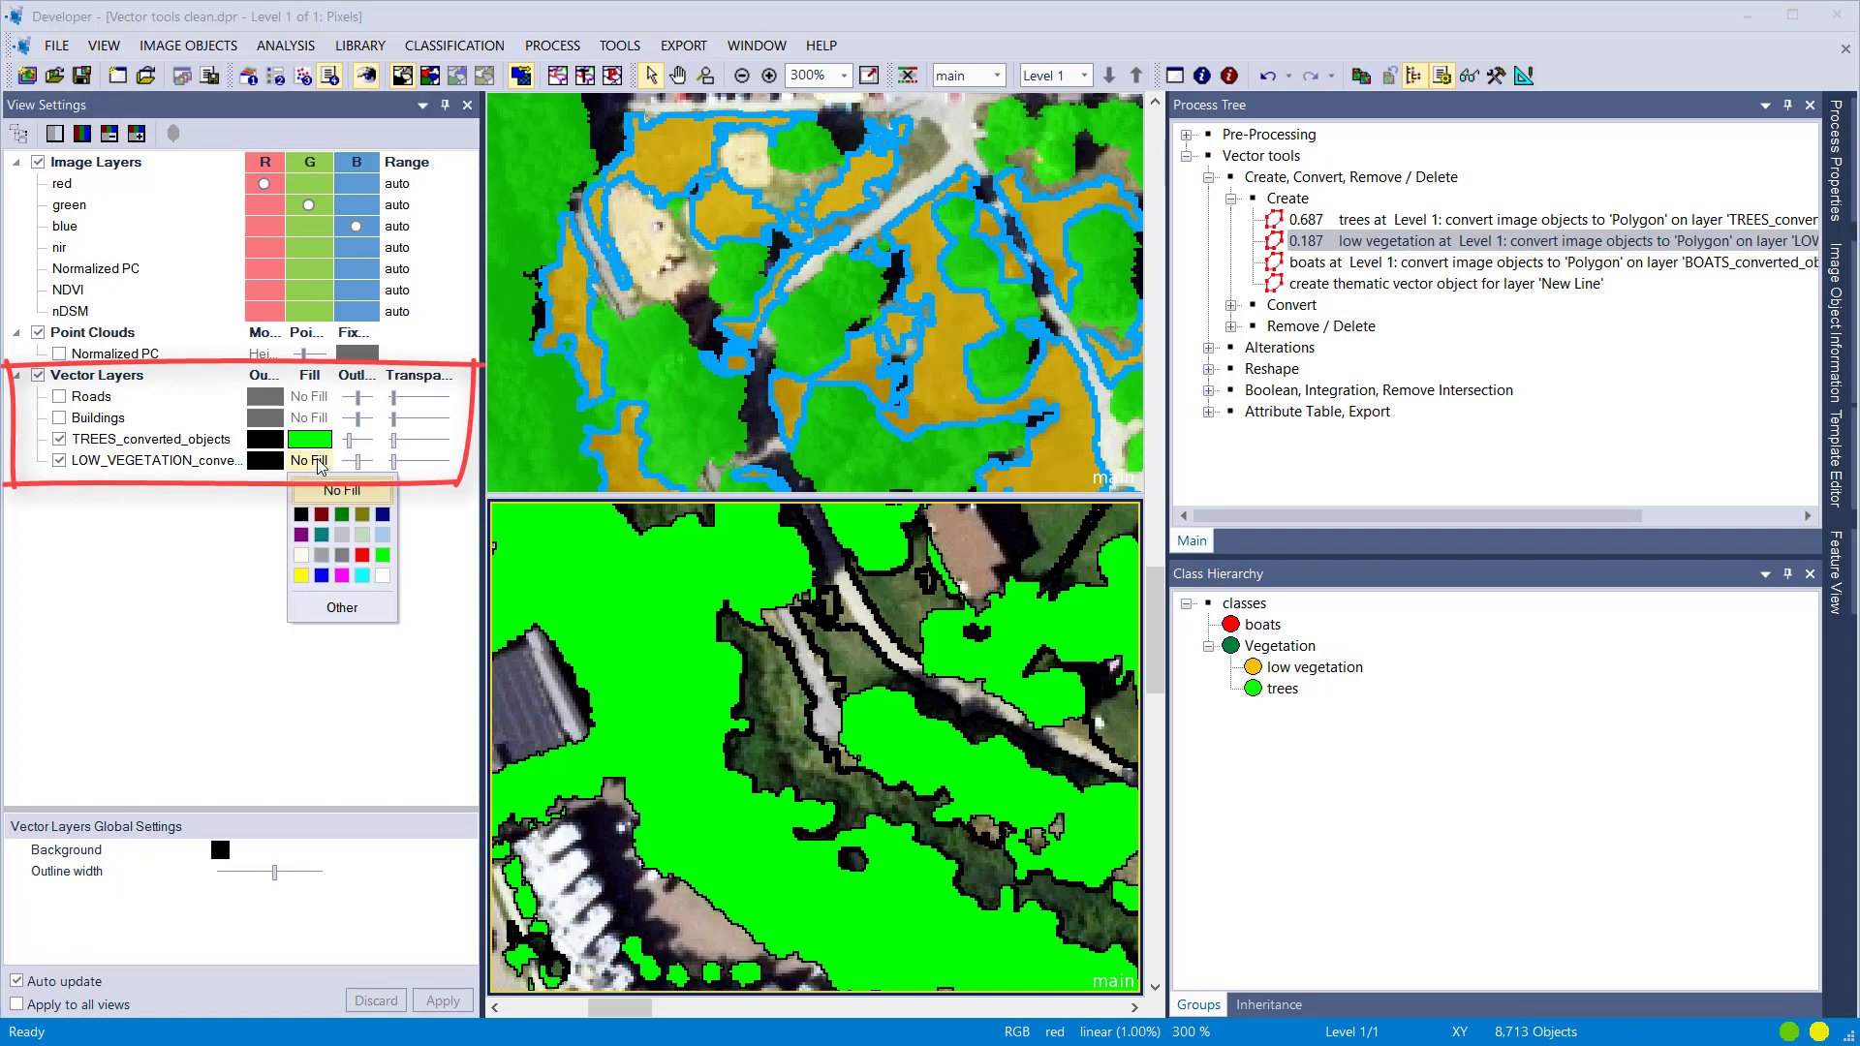
pyautogui.click(343, 607)
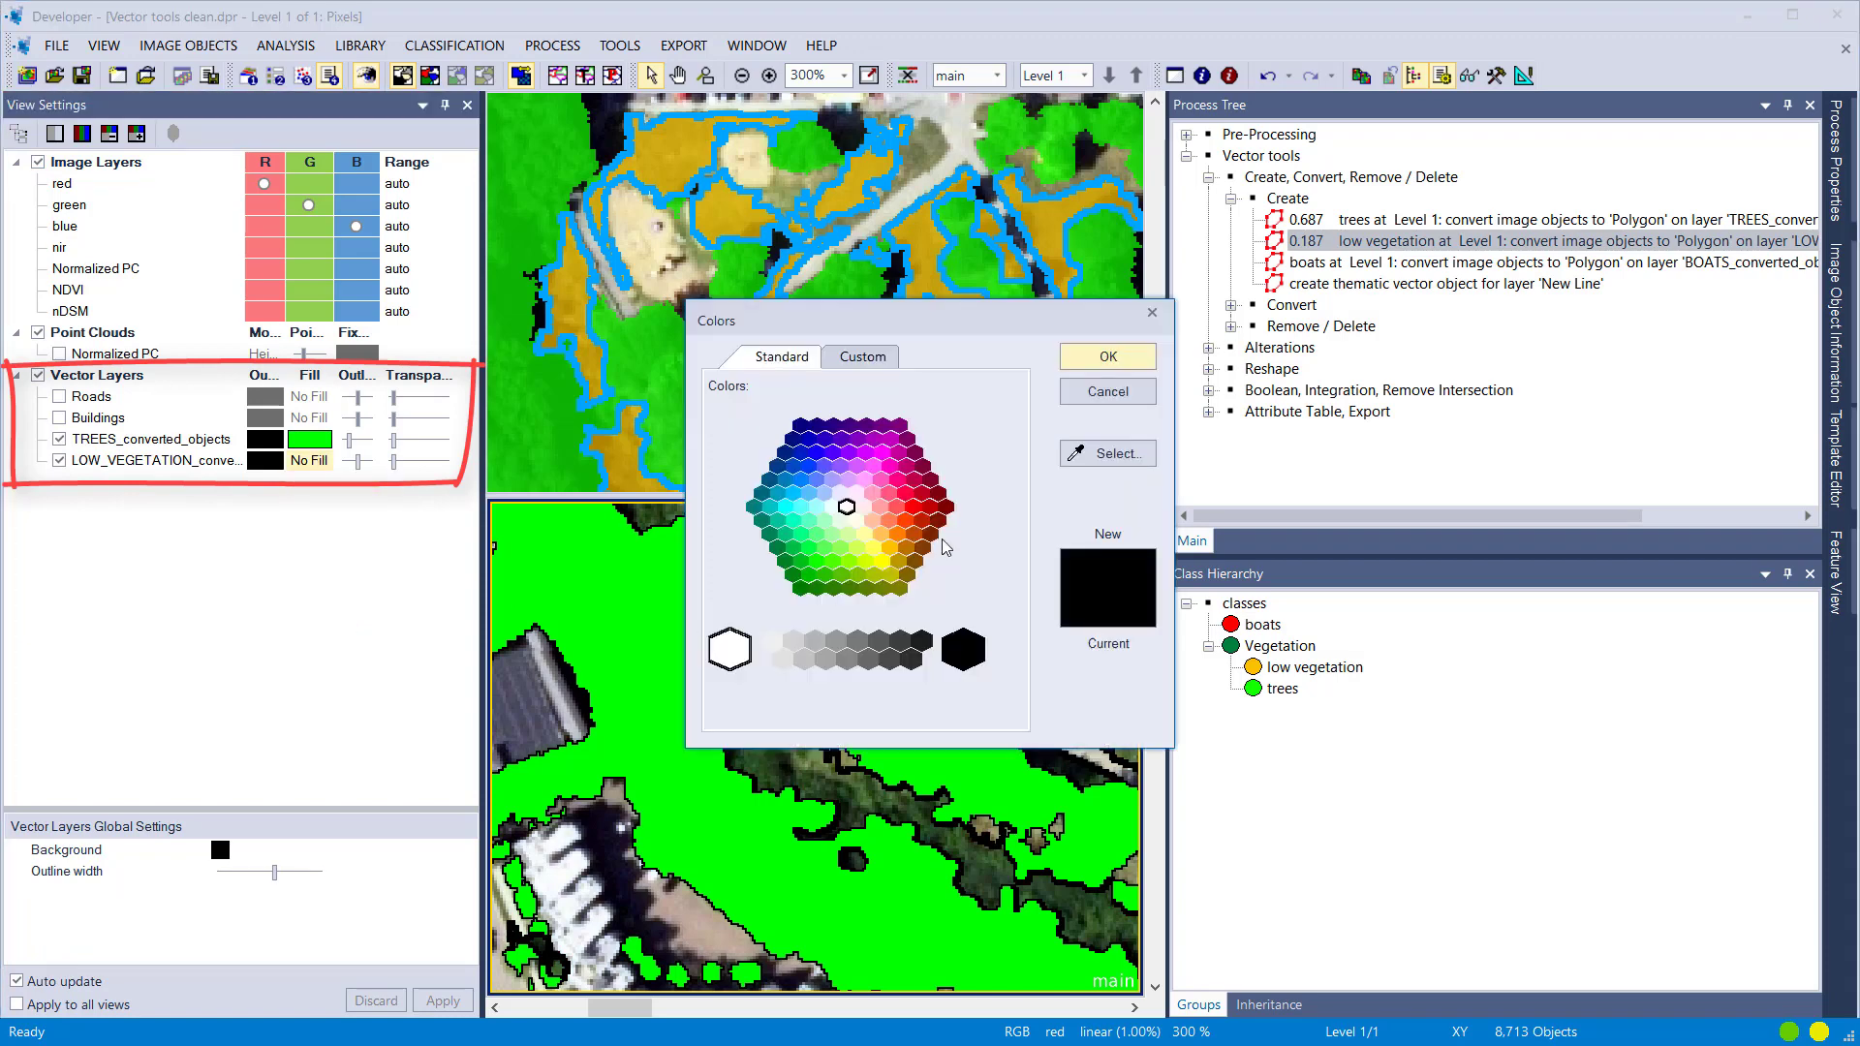
pyautogui.click(896, 534)
pyautogui.click(1108, 356)
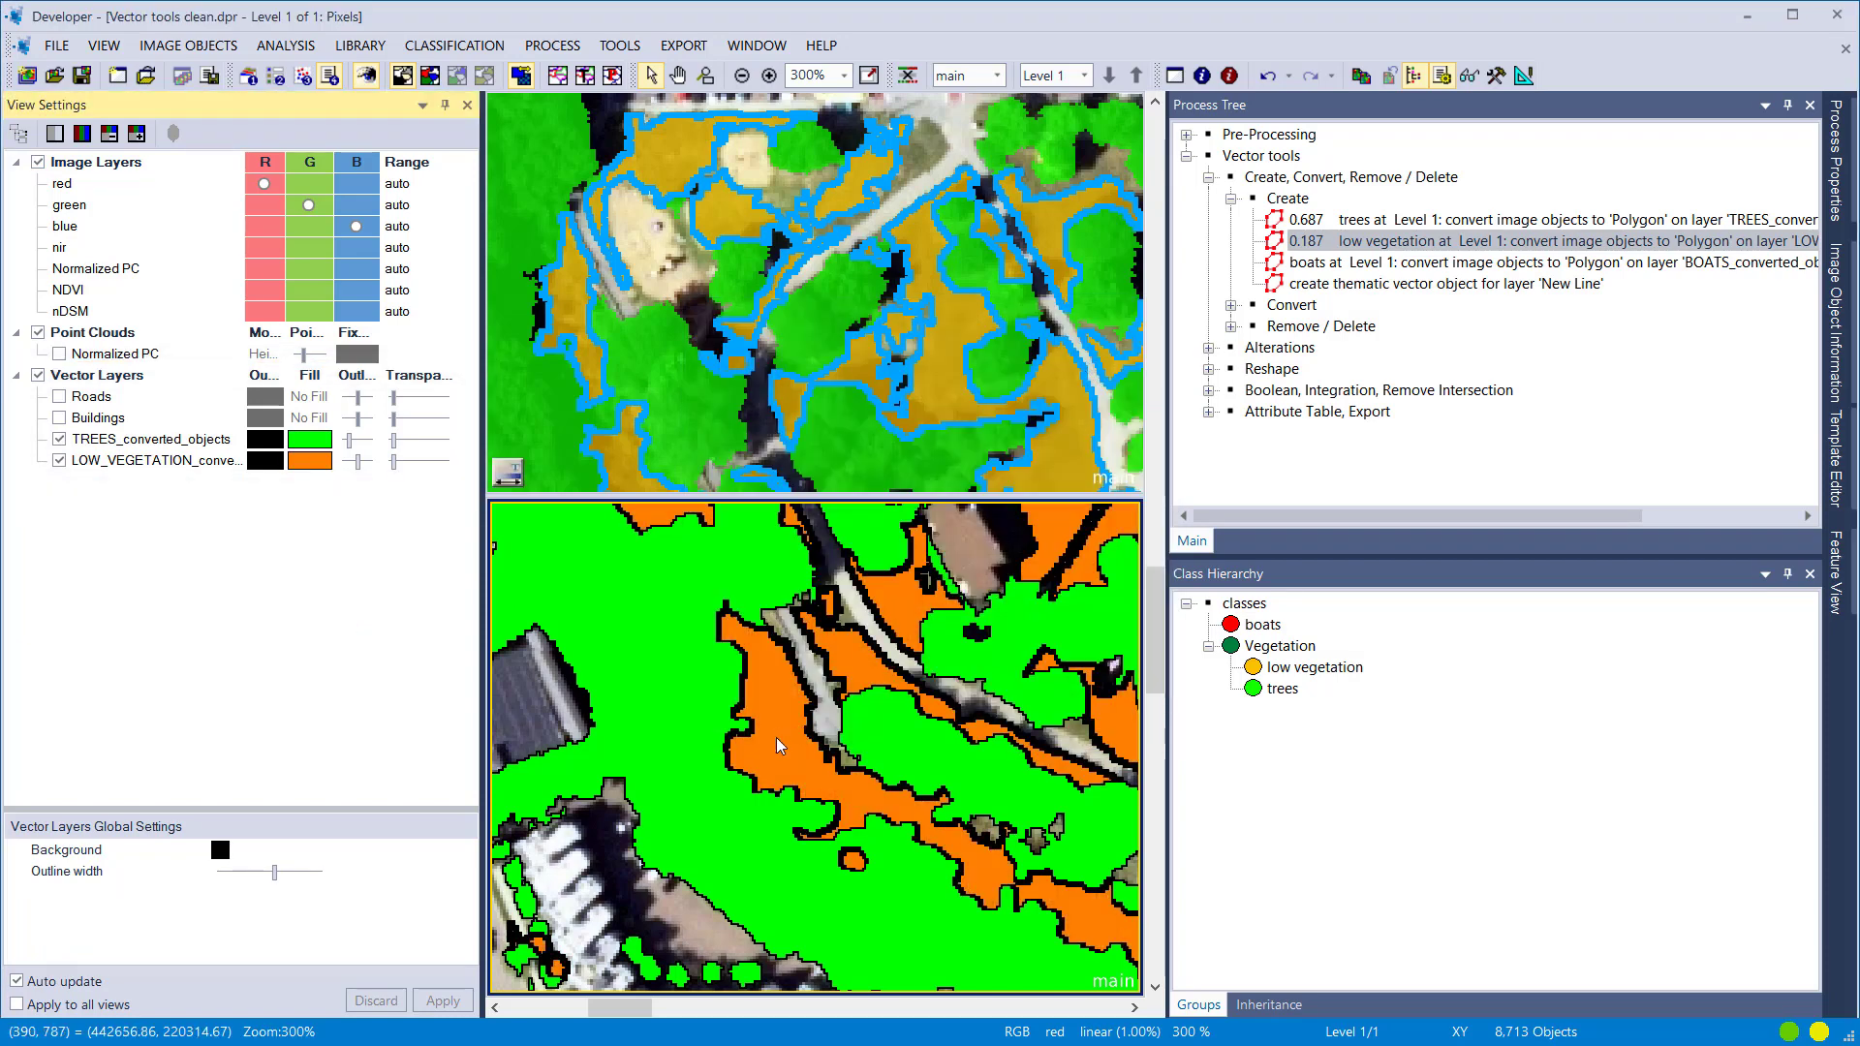
pyautogui.scroll(-4, 721, 722)
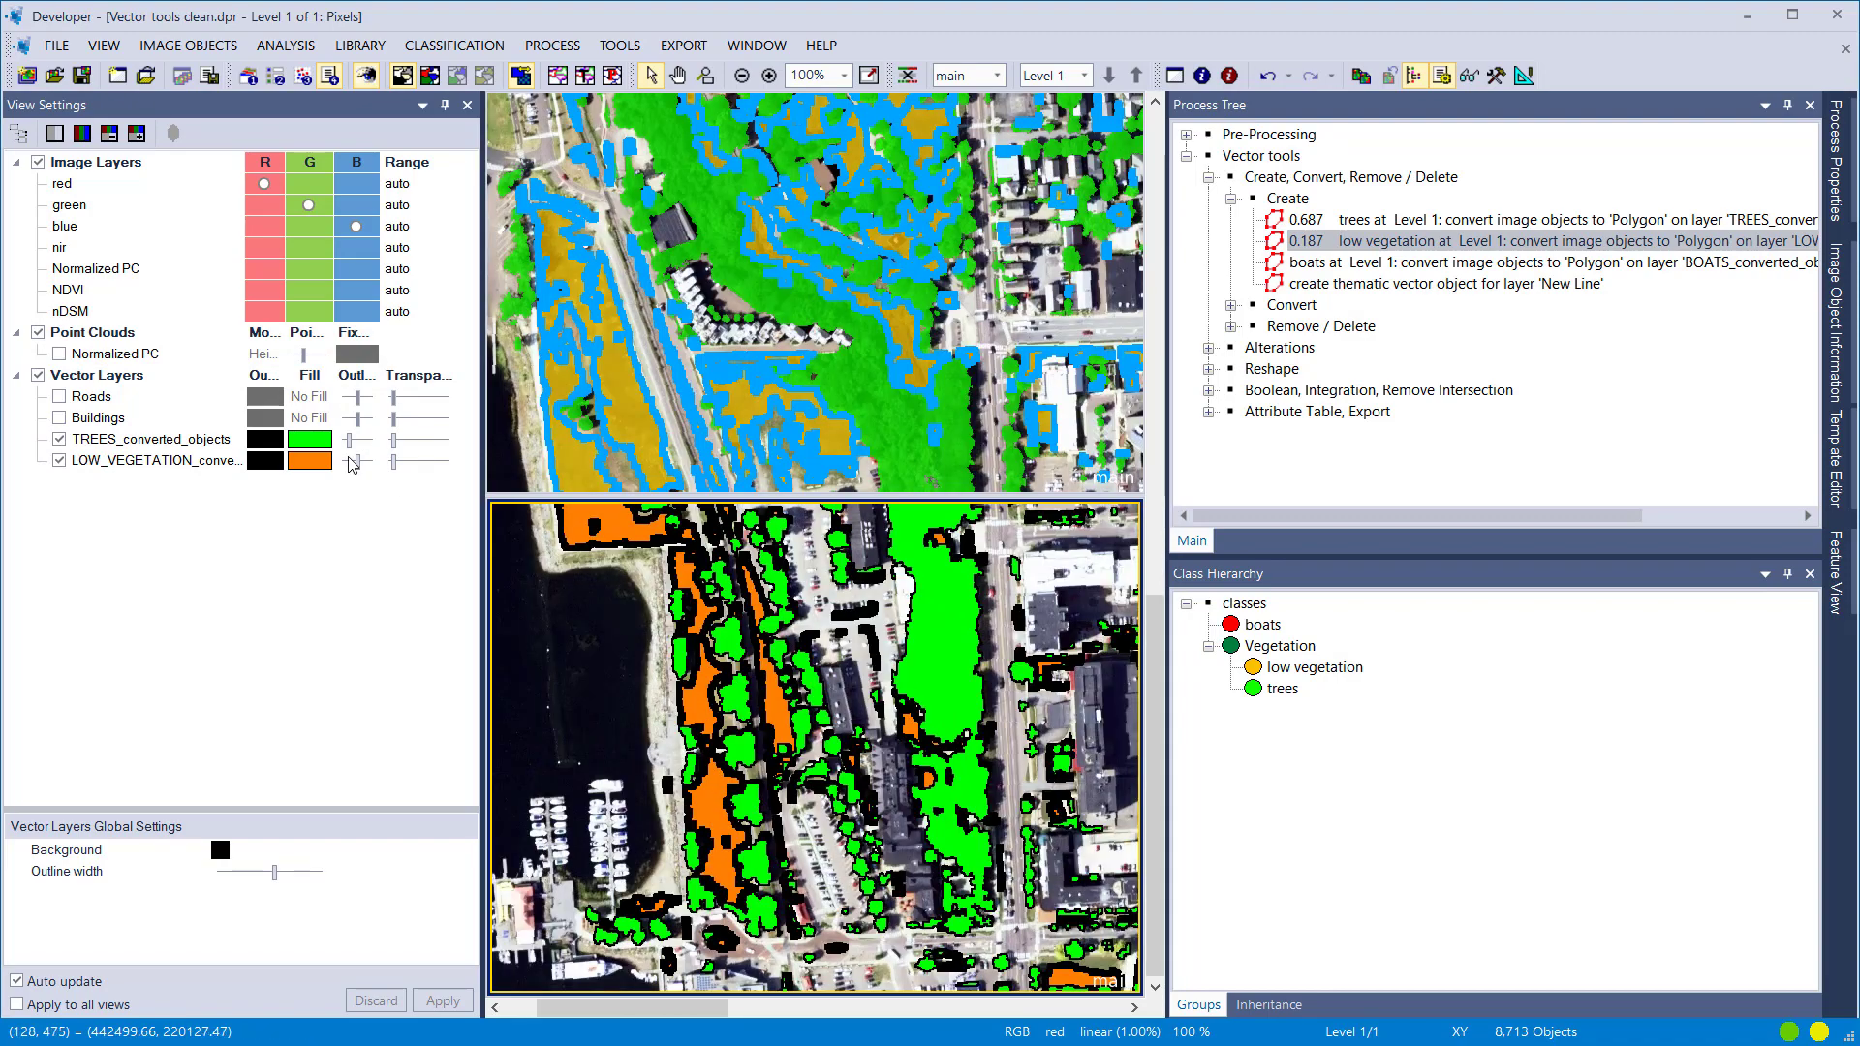
pyautogui.moveTo(360, 468); pyautogui.dragTo(353, 468)
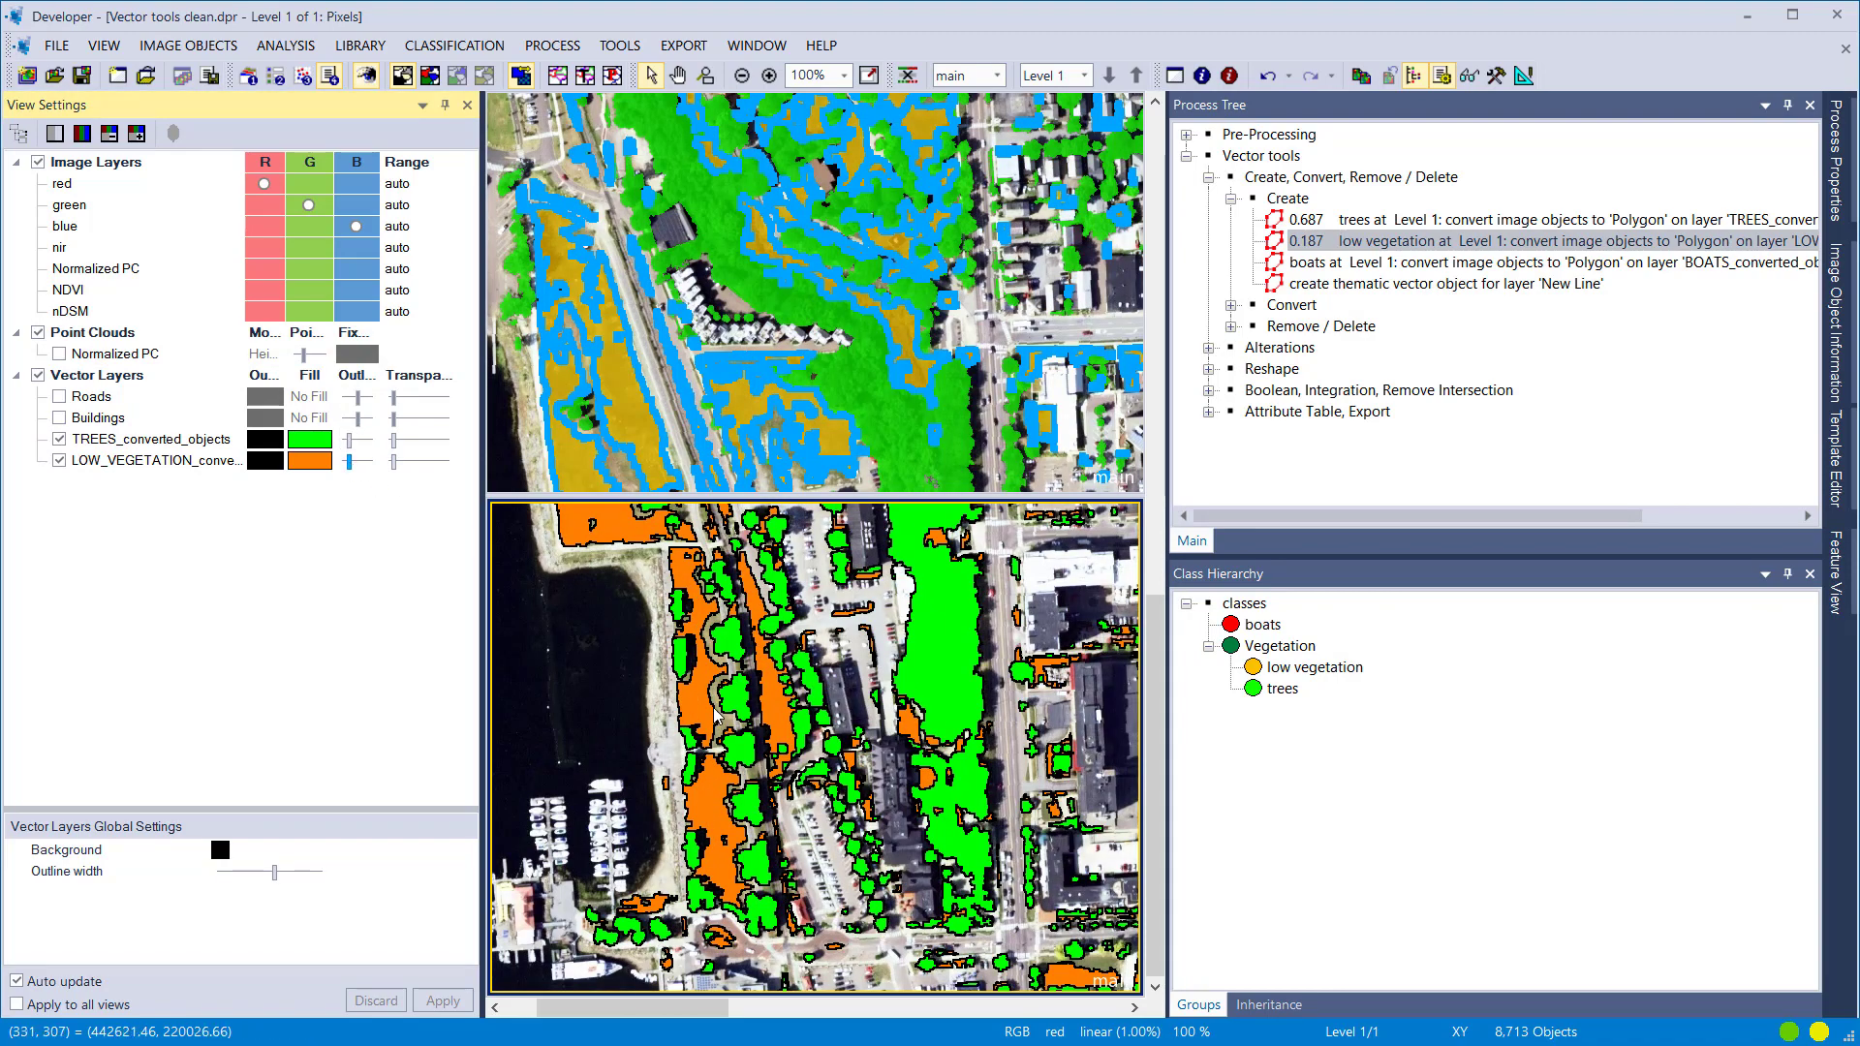
# Step: Enlarge the lower view to inspect the tree and low vegetation polygons along the waterfront
pyautogui.scroll(2, 887, 849)
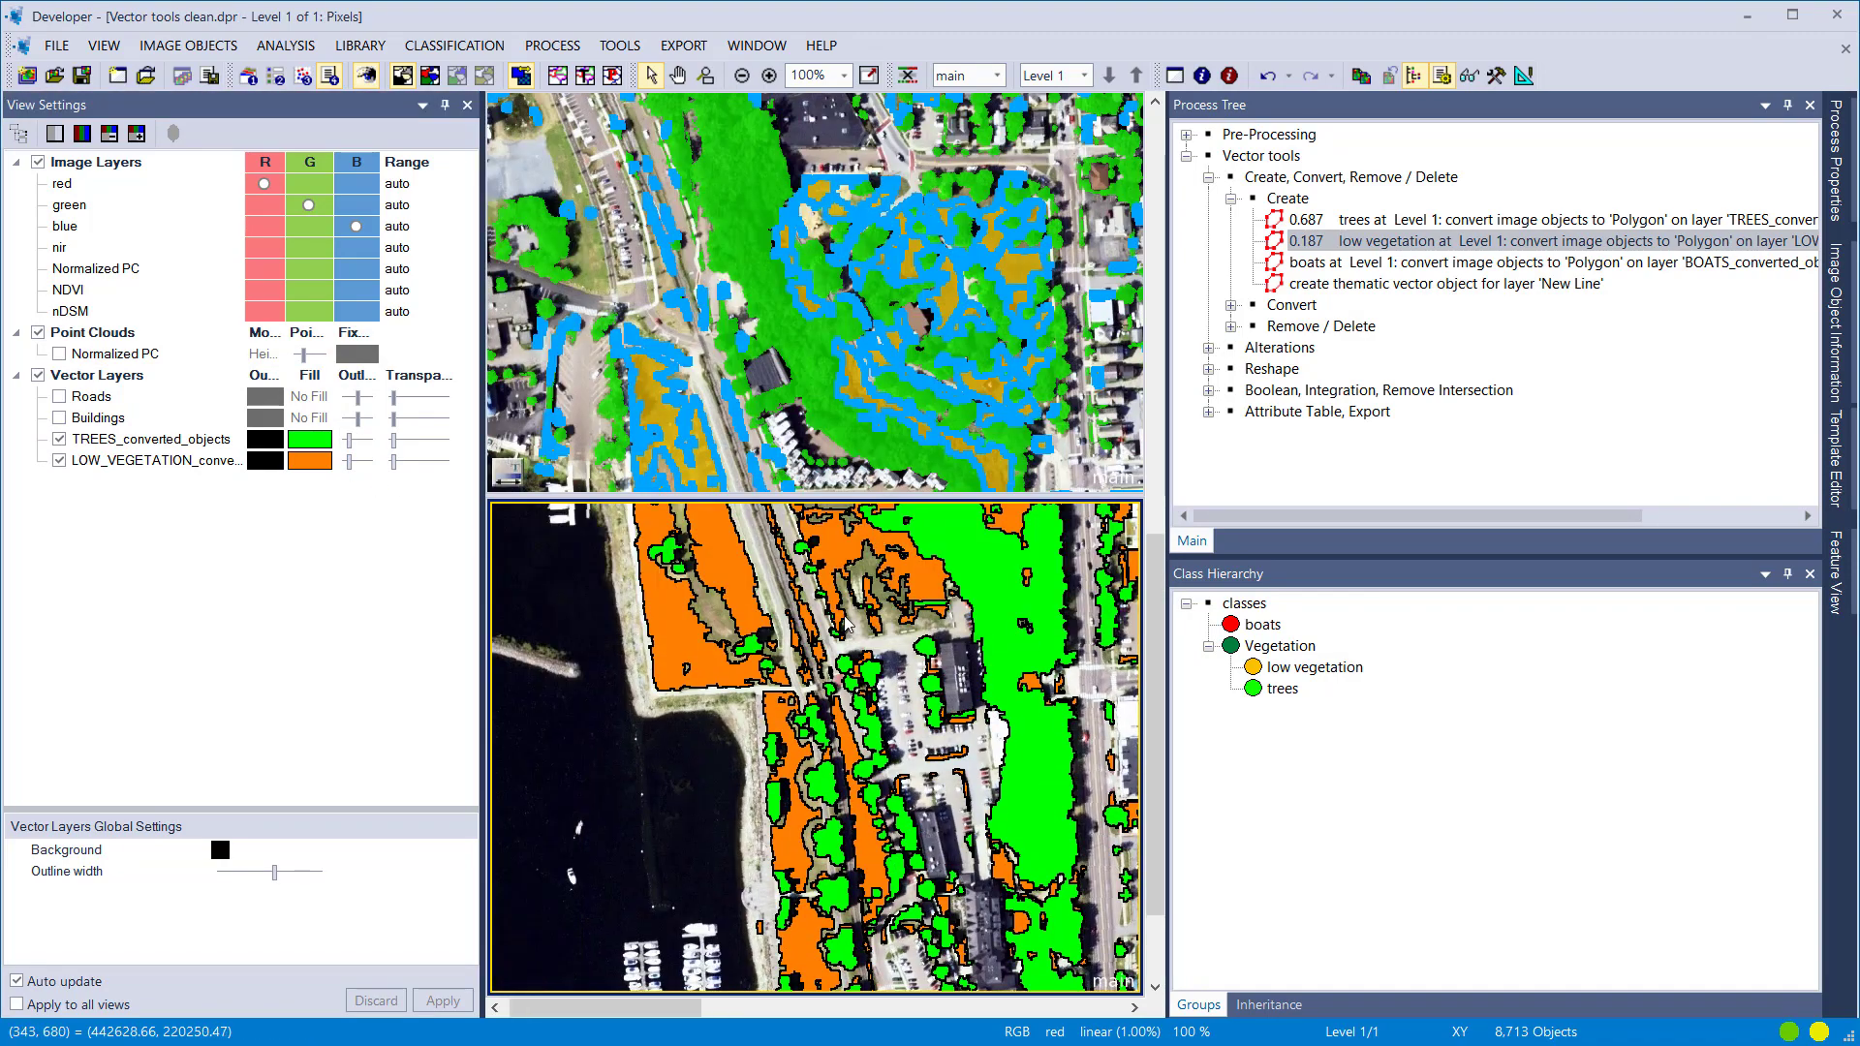
pyautogui.moveTo(891, 496); pyautogui.dragTo(884, 153)
pyautogui.scroll(2, 722, 758)
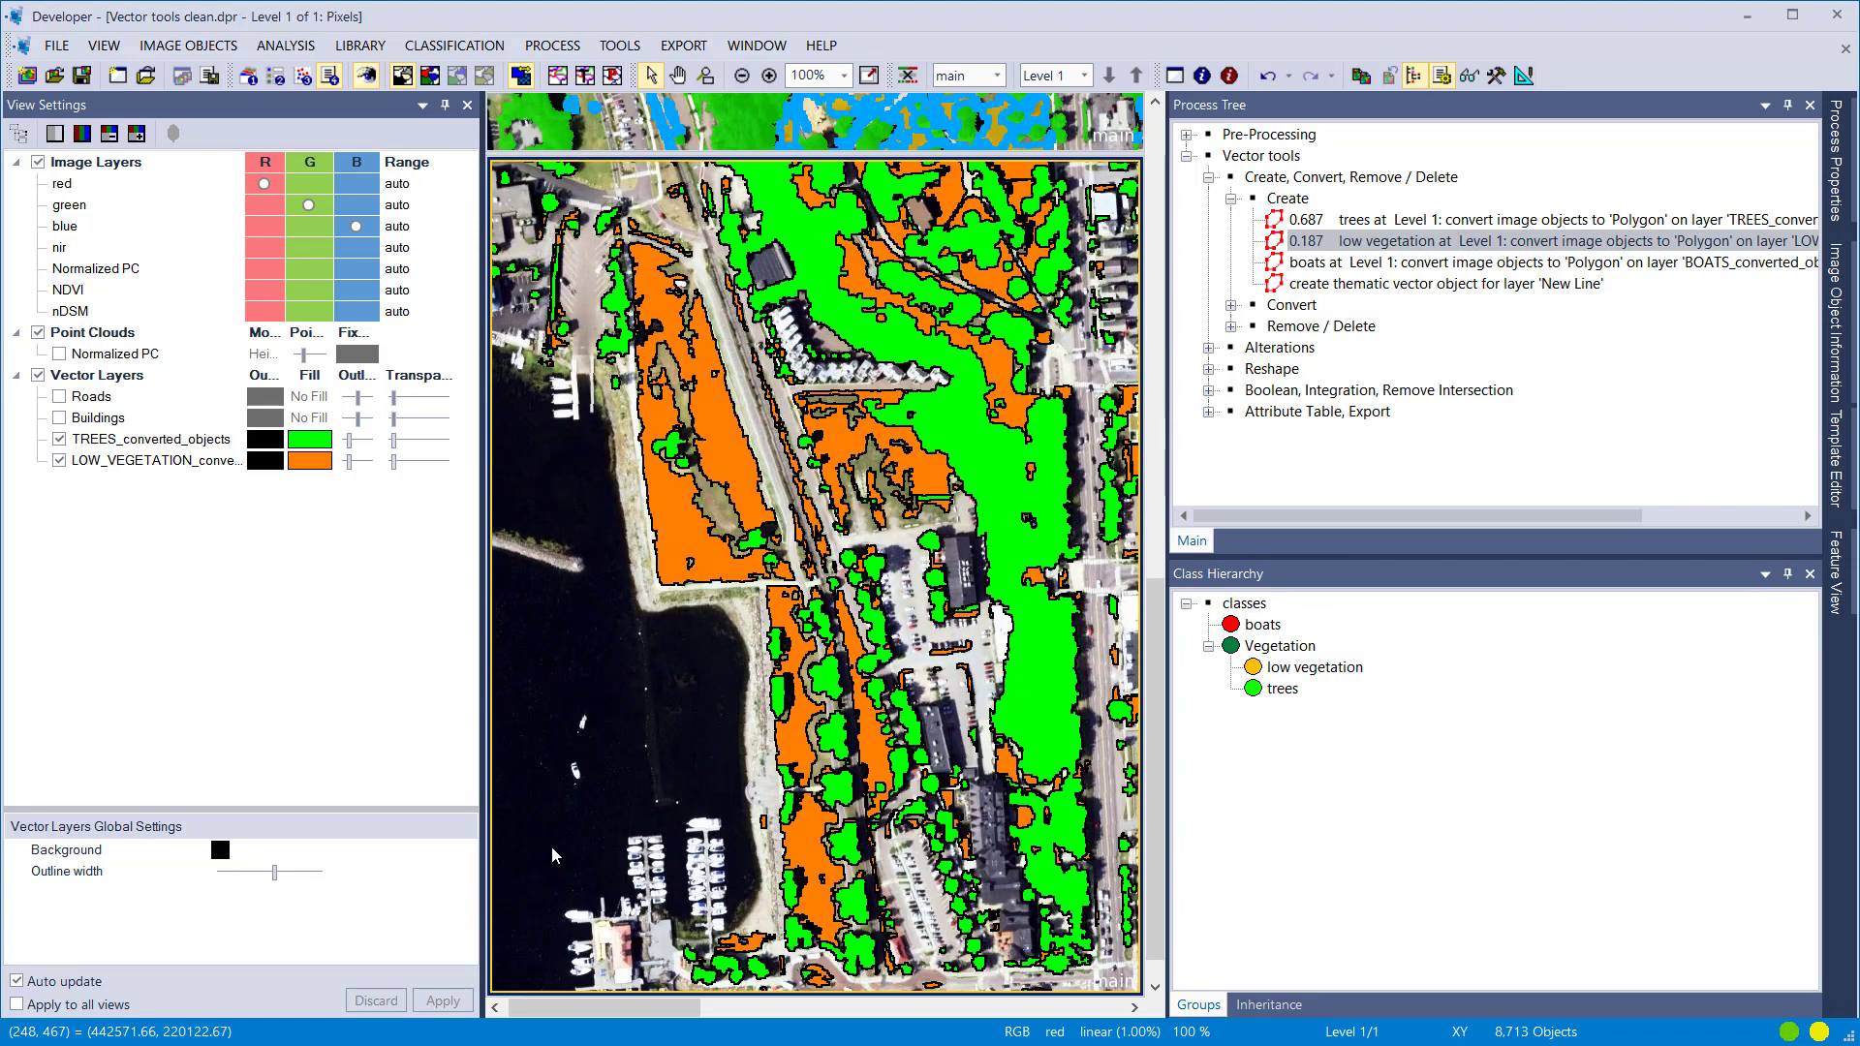
# Step: Review and execute the boats process, converting the boats image objects on Level 1 to Polygons on BOATS_converted_objects
pyautogui.scroll(1, 557, 801)
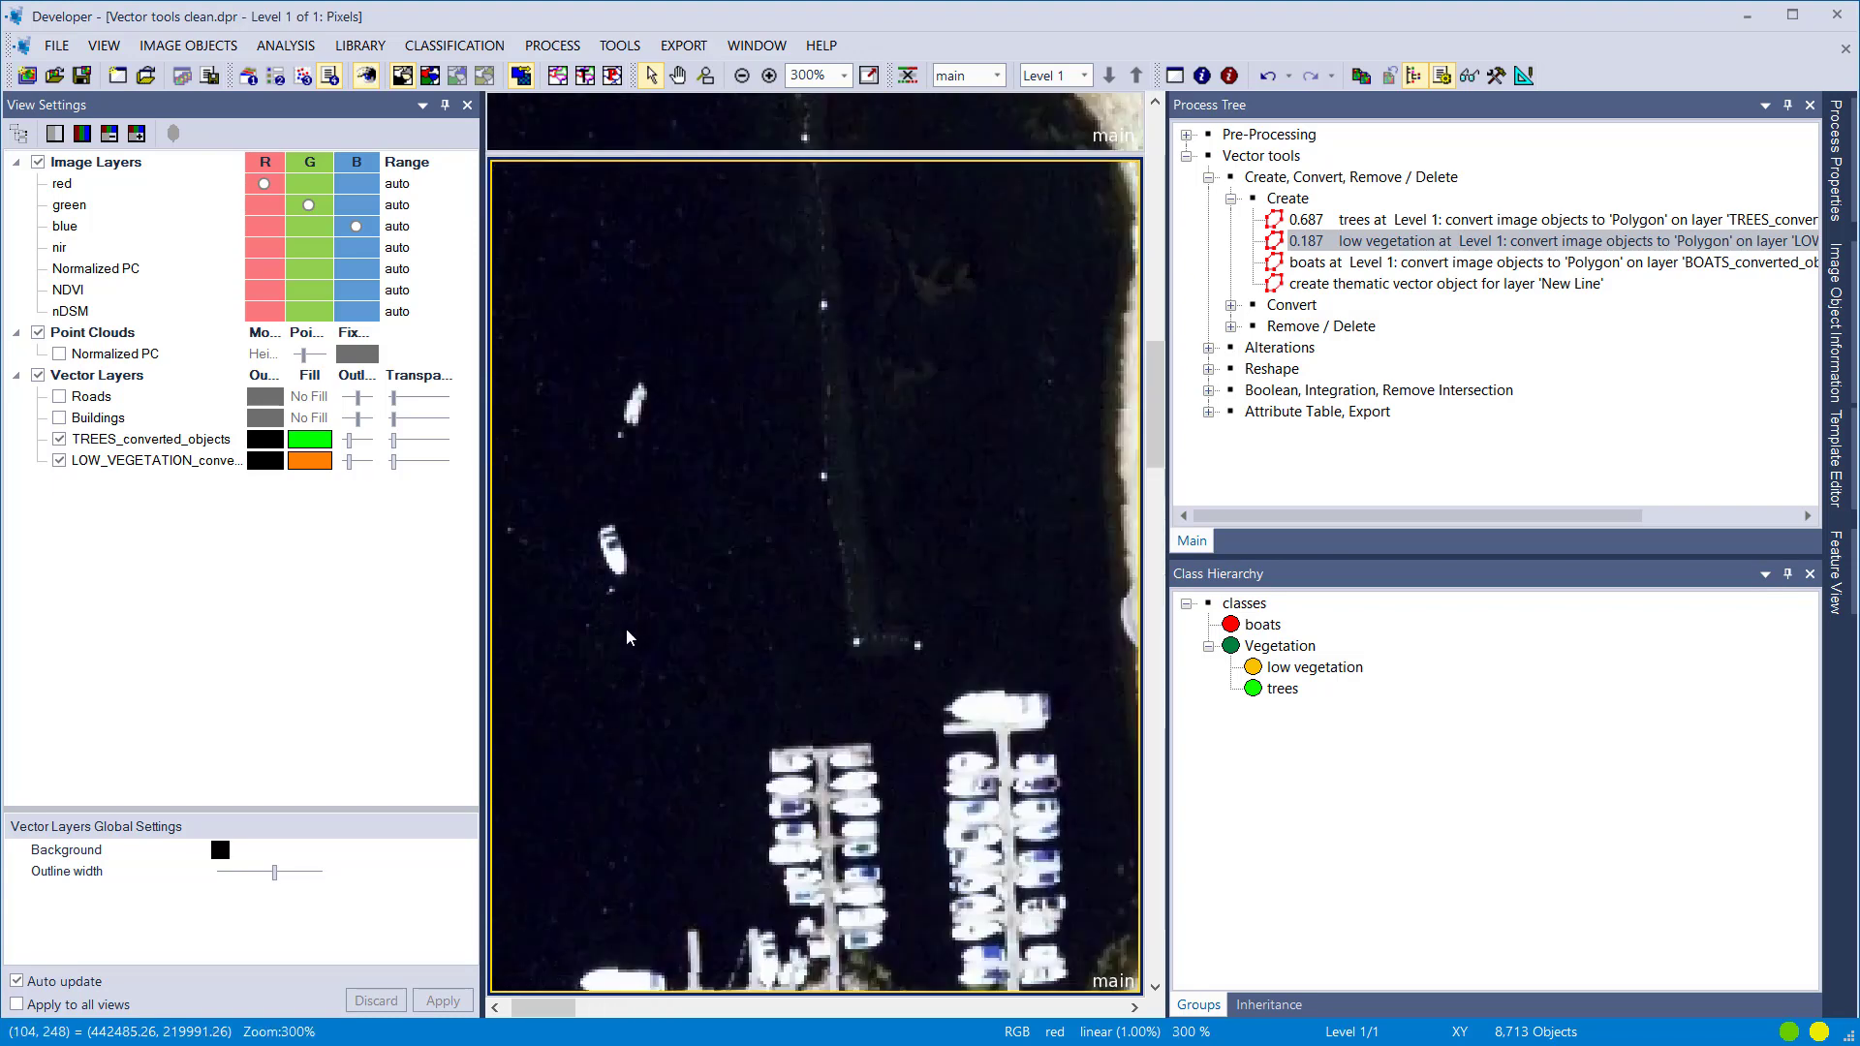
pyautogui.click(1340, 268)
pyautogui.doubleClick(1340, 271)
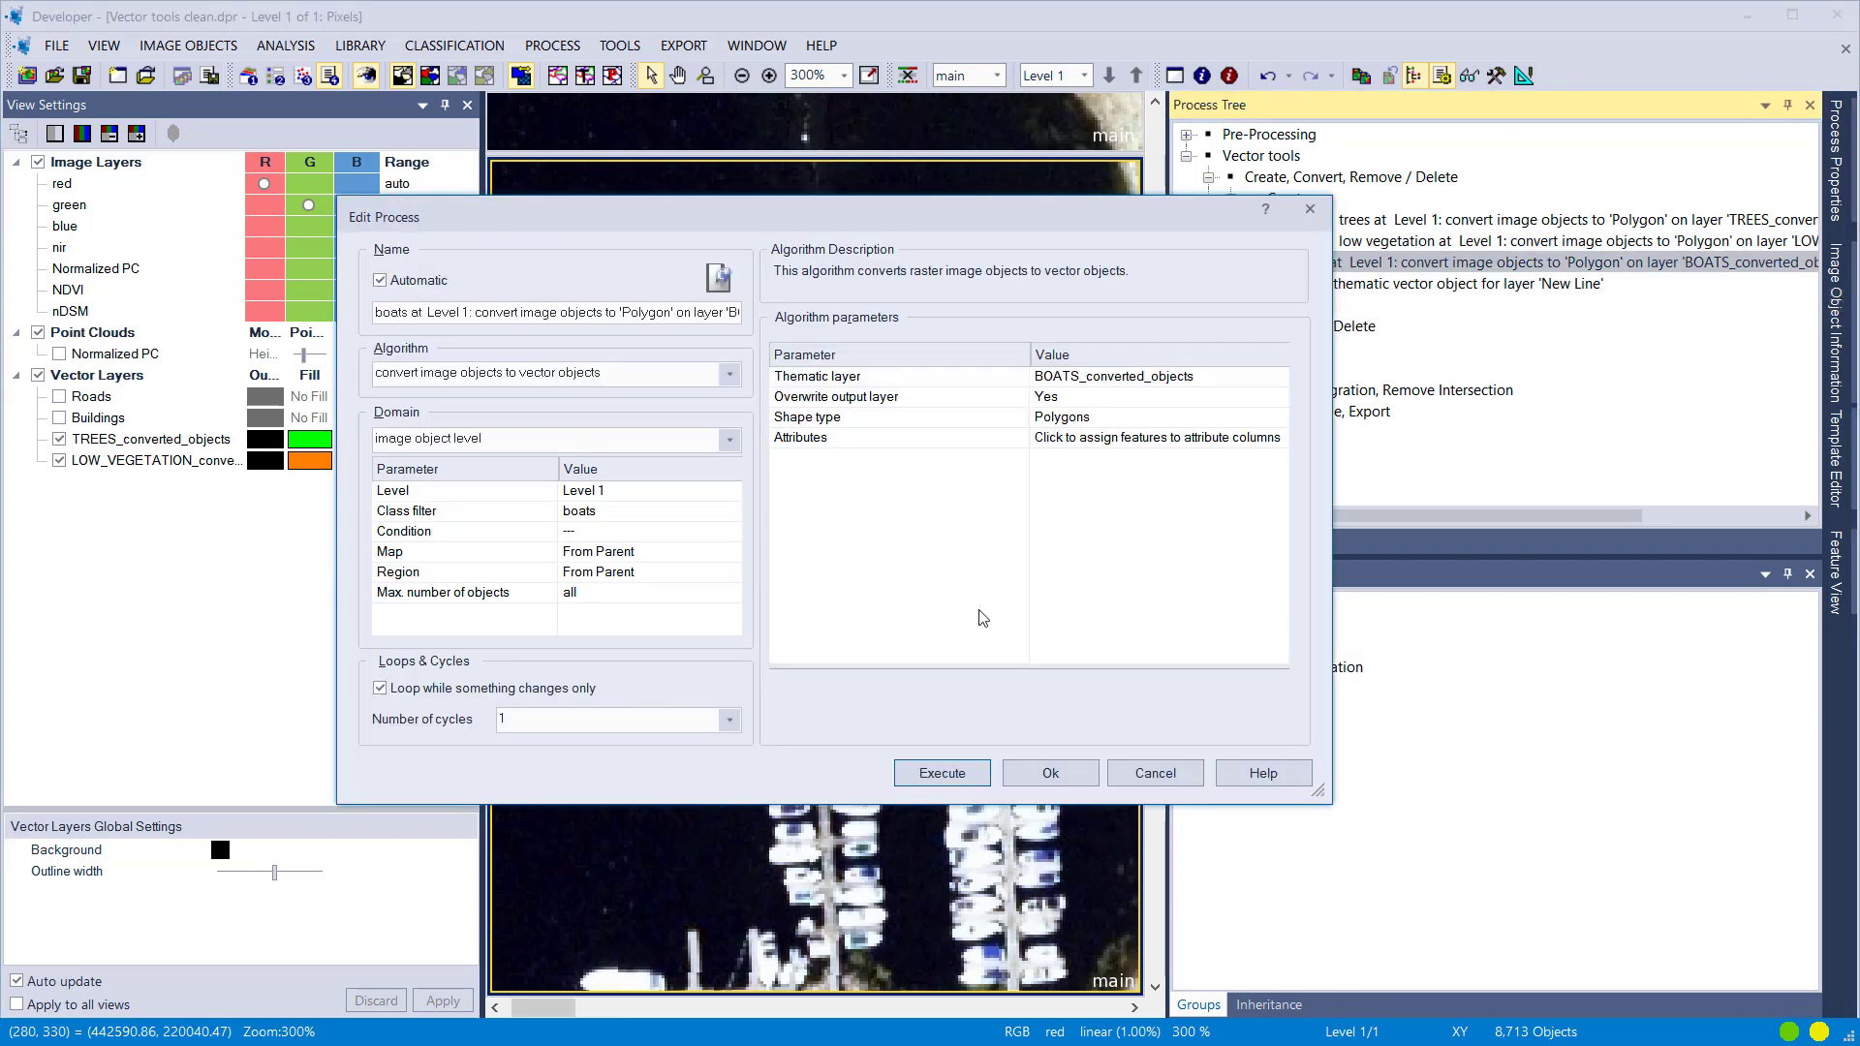
pyautogui.click(681, 519)
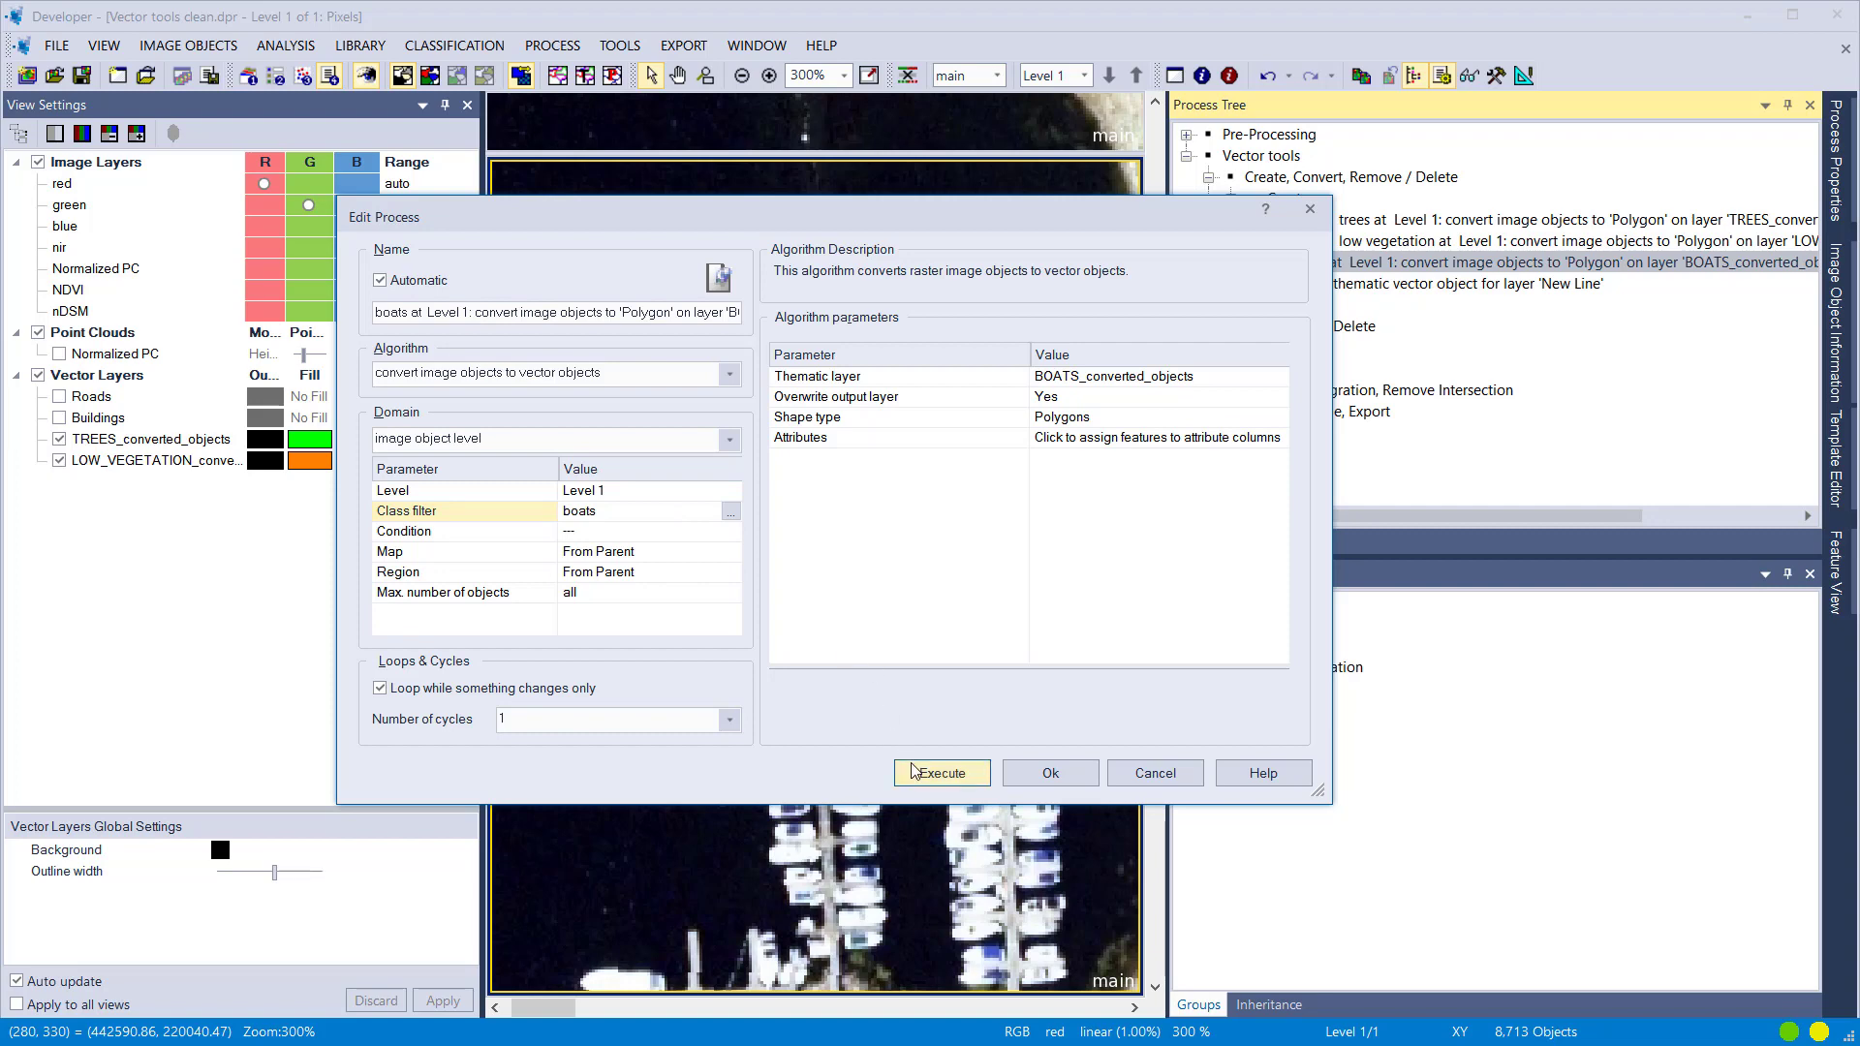
pyautogui.click(940, 772)
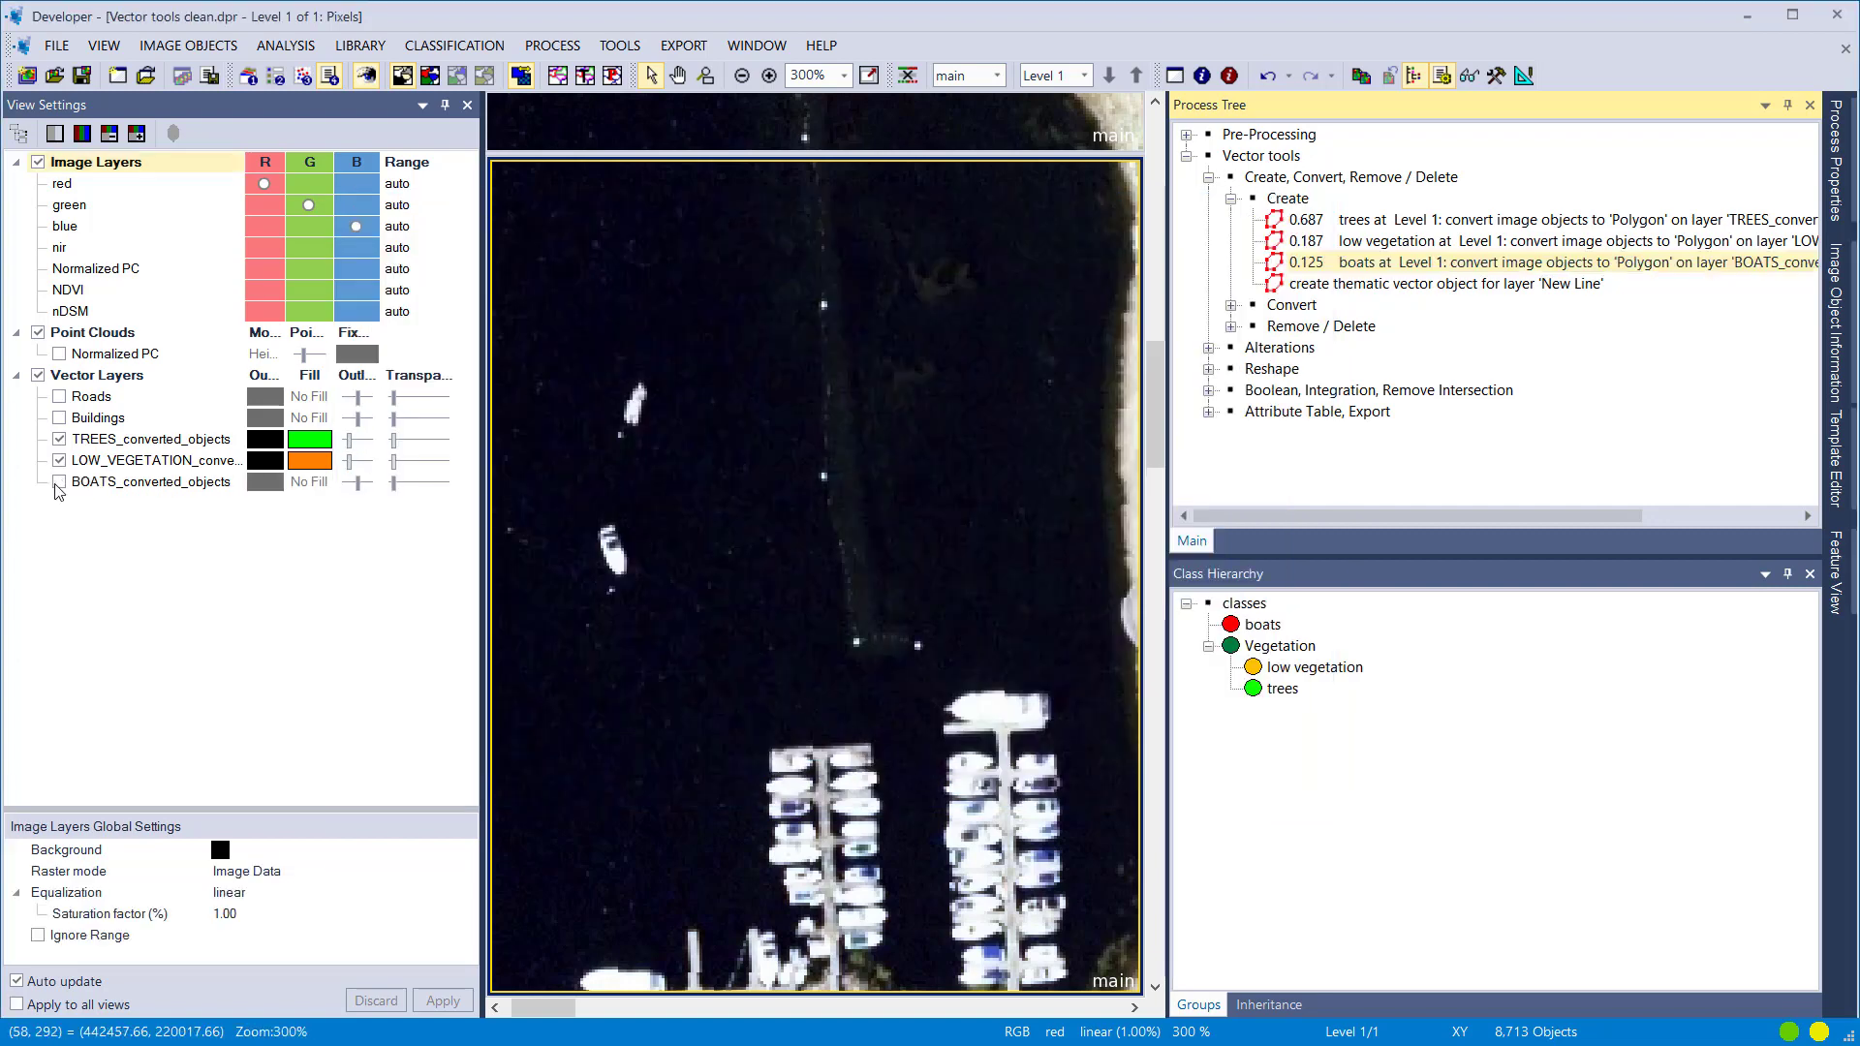
# Step: Display the BOATS_converted_objects layer with a yellow outline and a thinner outline width
pyautogui.click(58, 483)
pyautogui.click(279, 491)
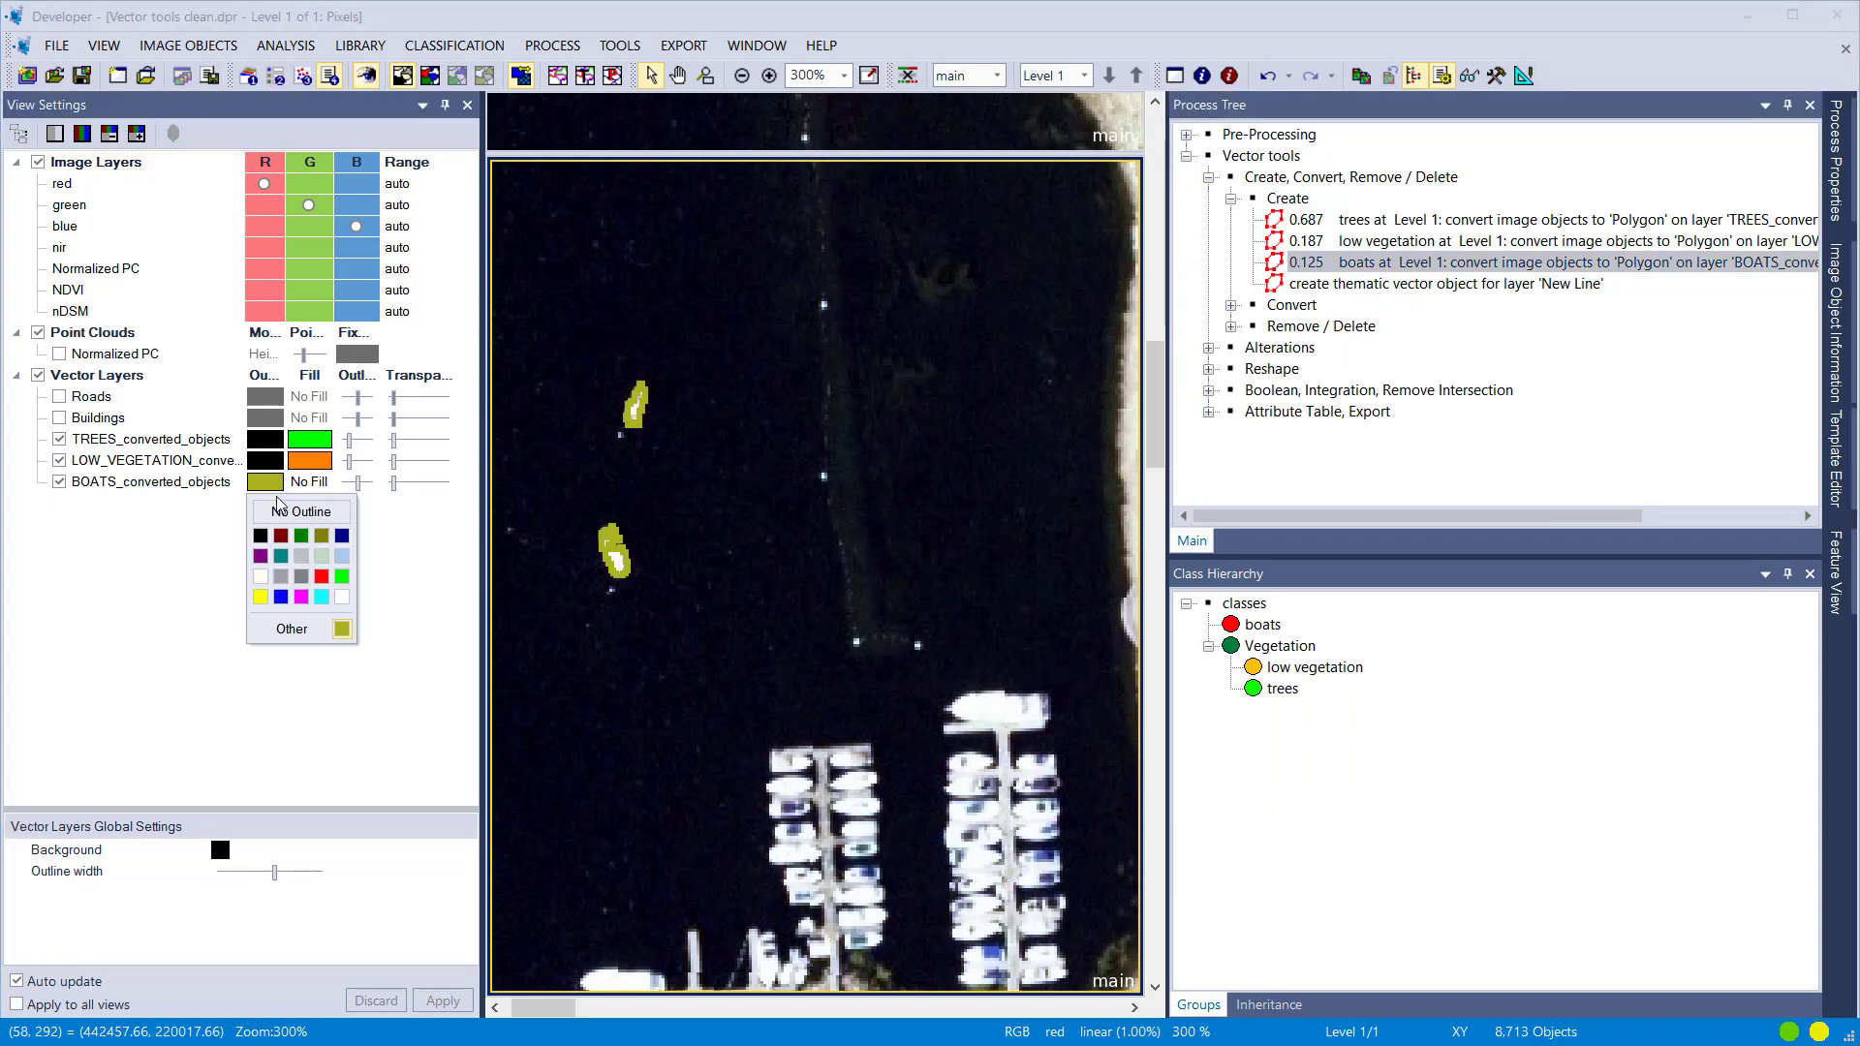
pyautogui.click(261, 598)
pyautogui.moveTo(360, 484); pyautogui.dragTo(349, 483)
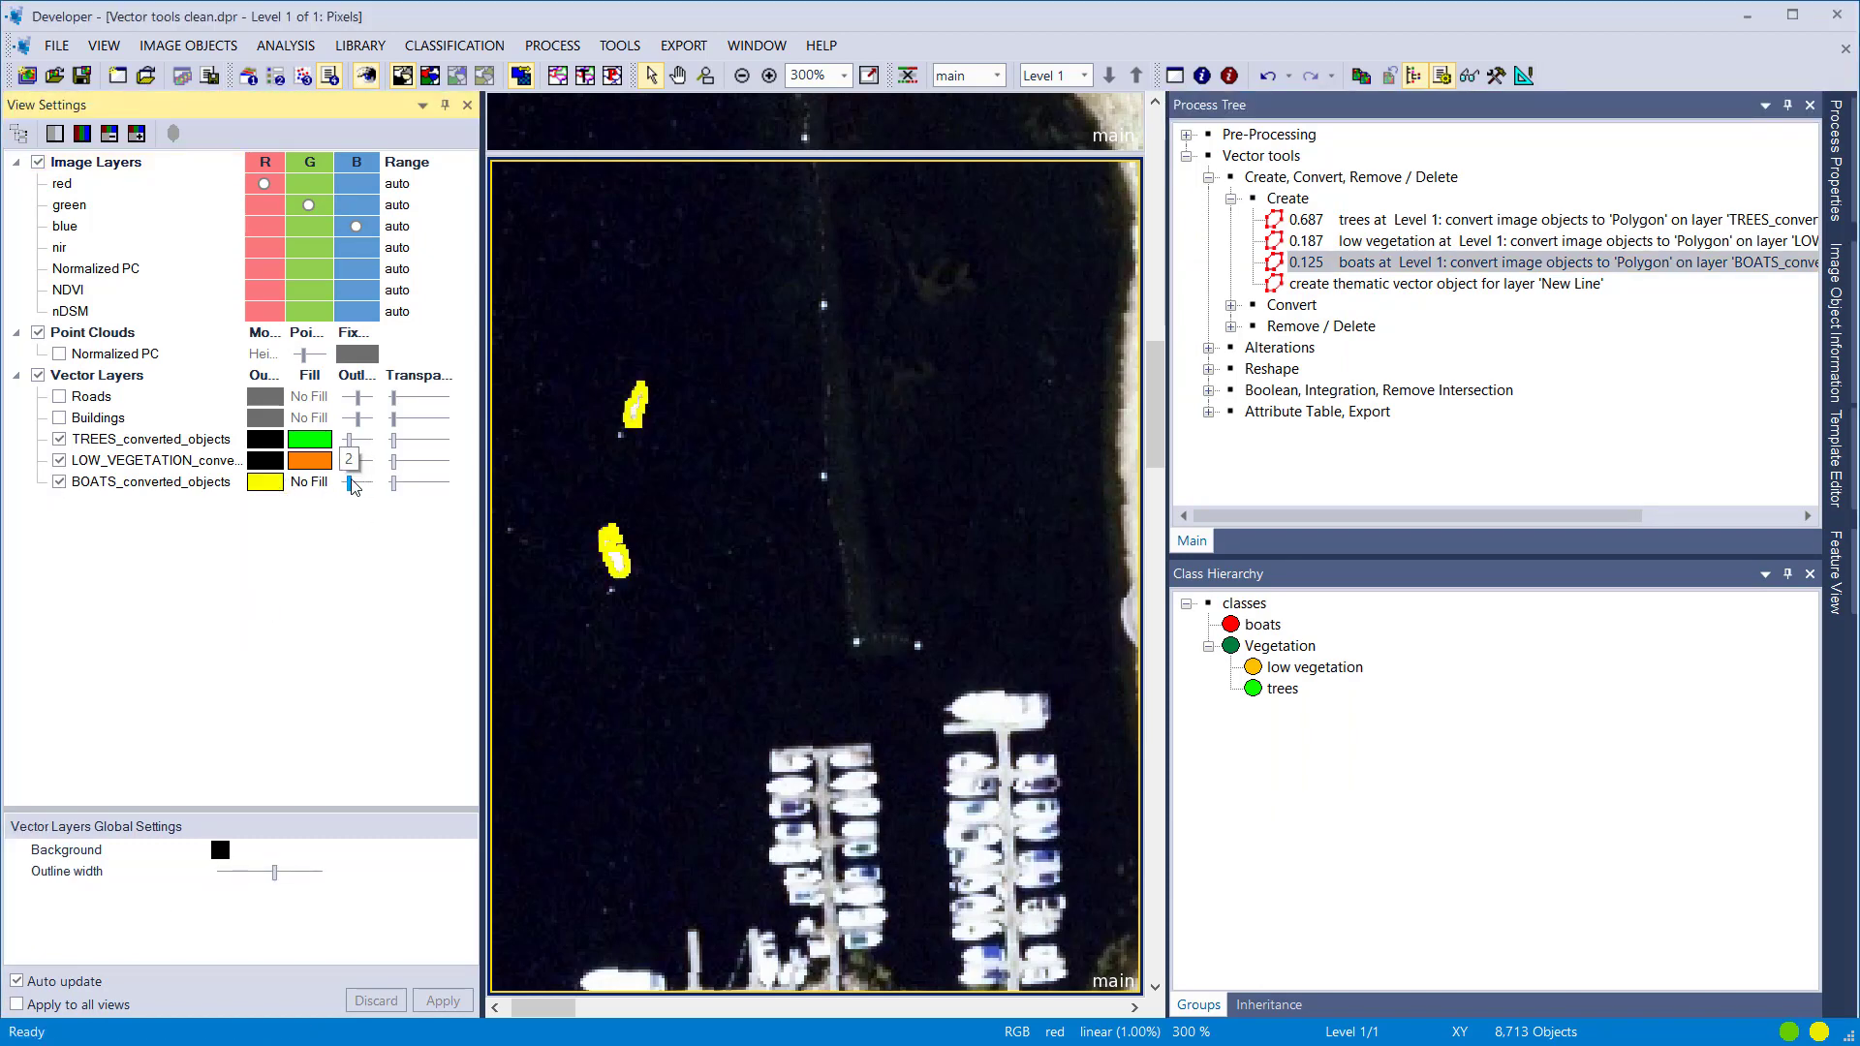
# Step: Select the lower of the two boats on open water and examine its converted polygon outline up close
pyautogui.click(613, 560)
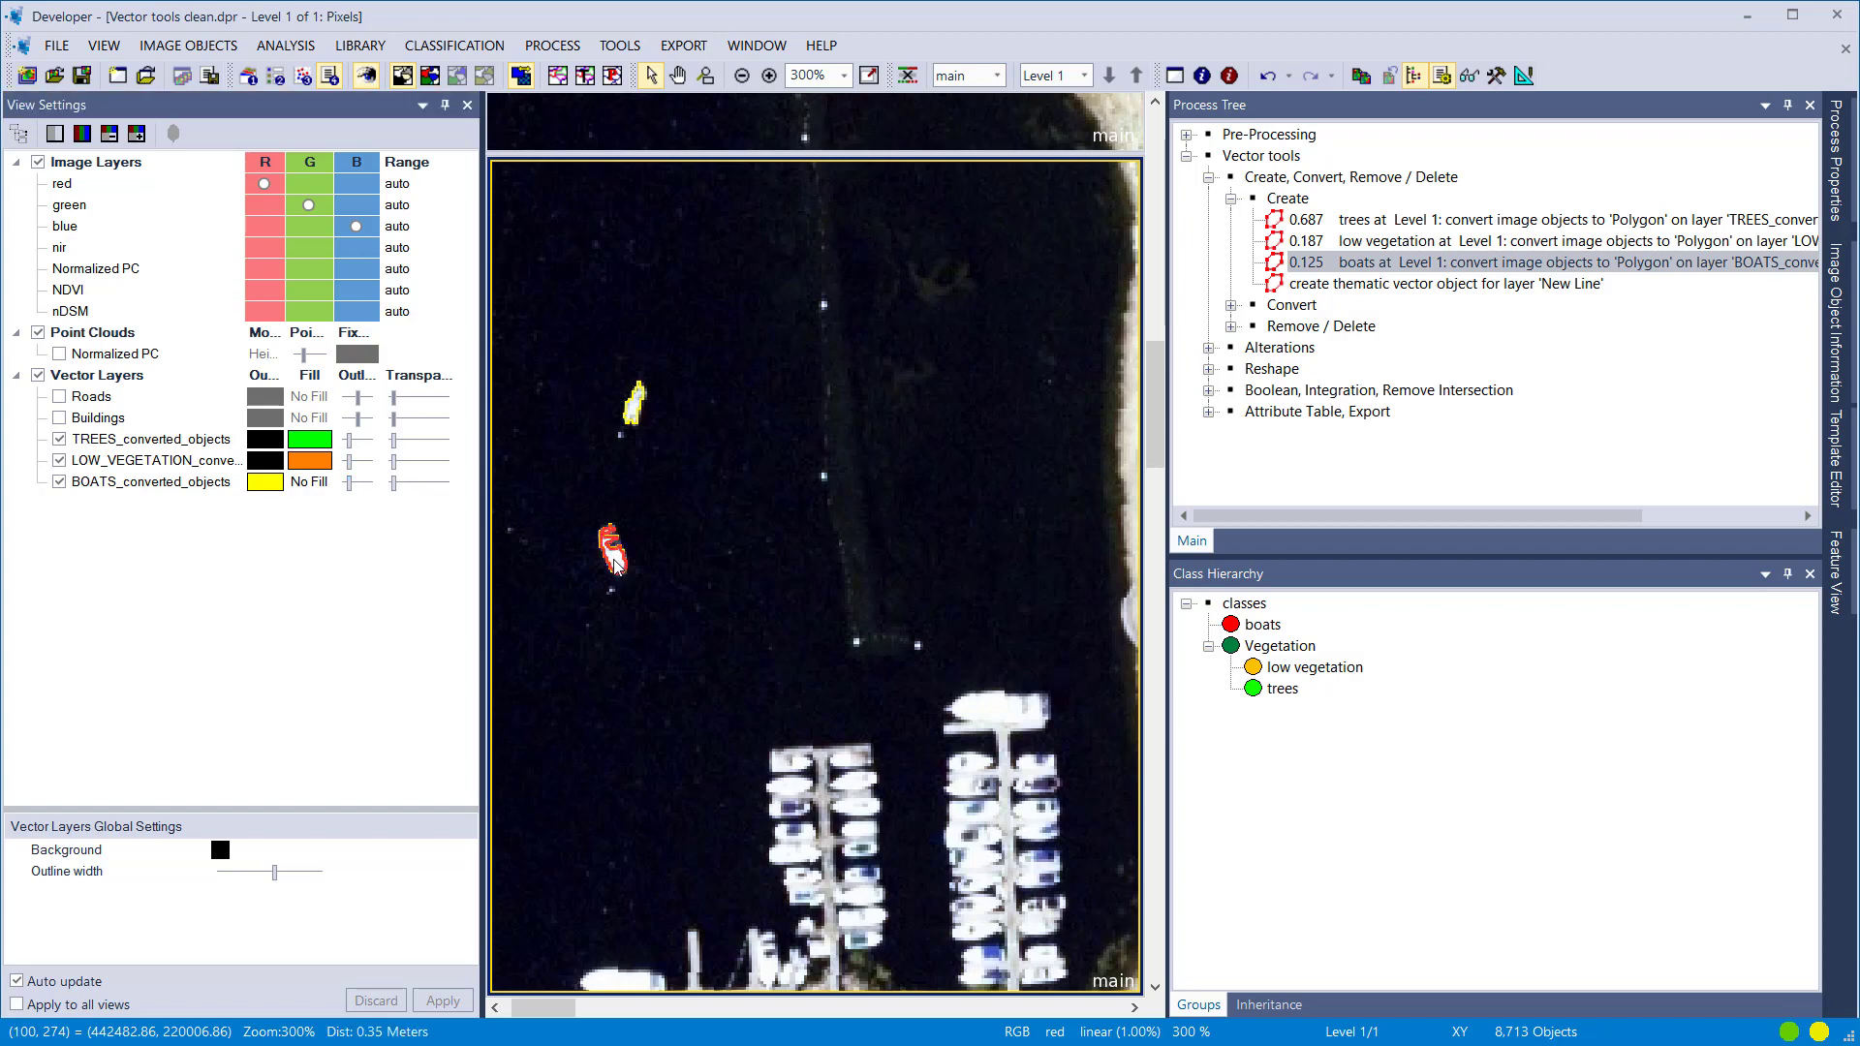
pyautogui.scroll(2, 614, 571)
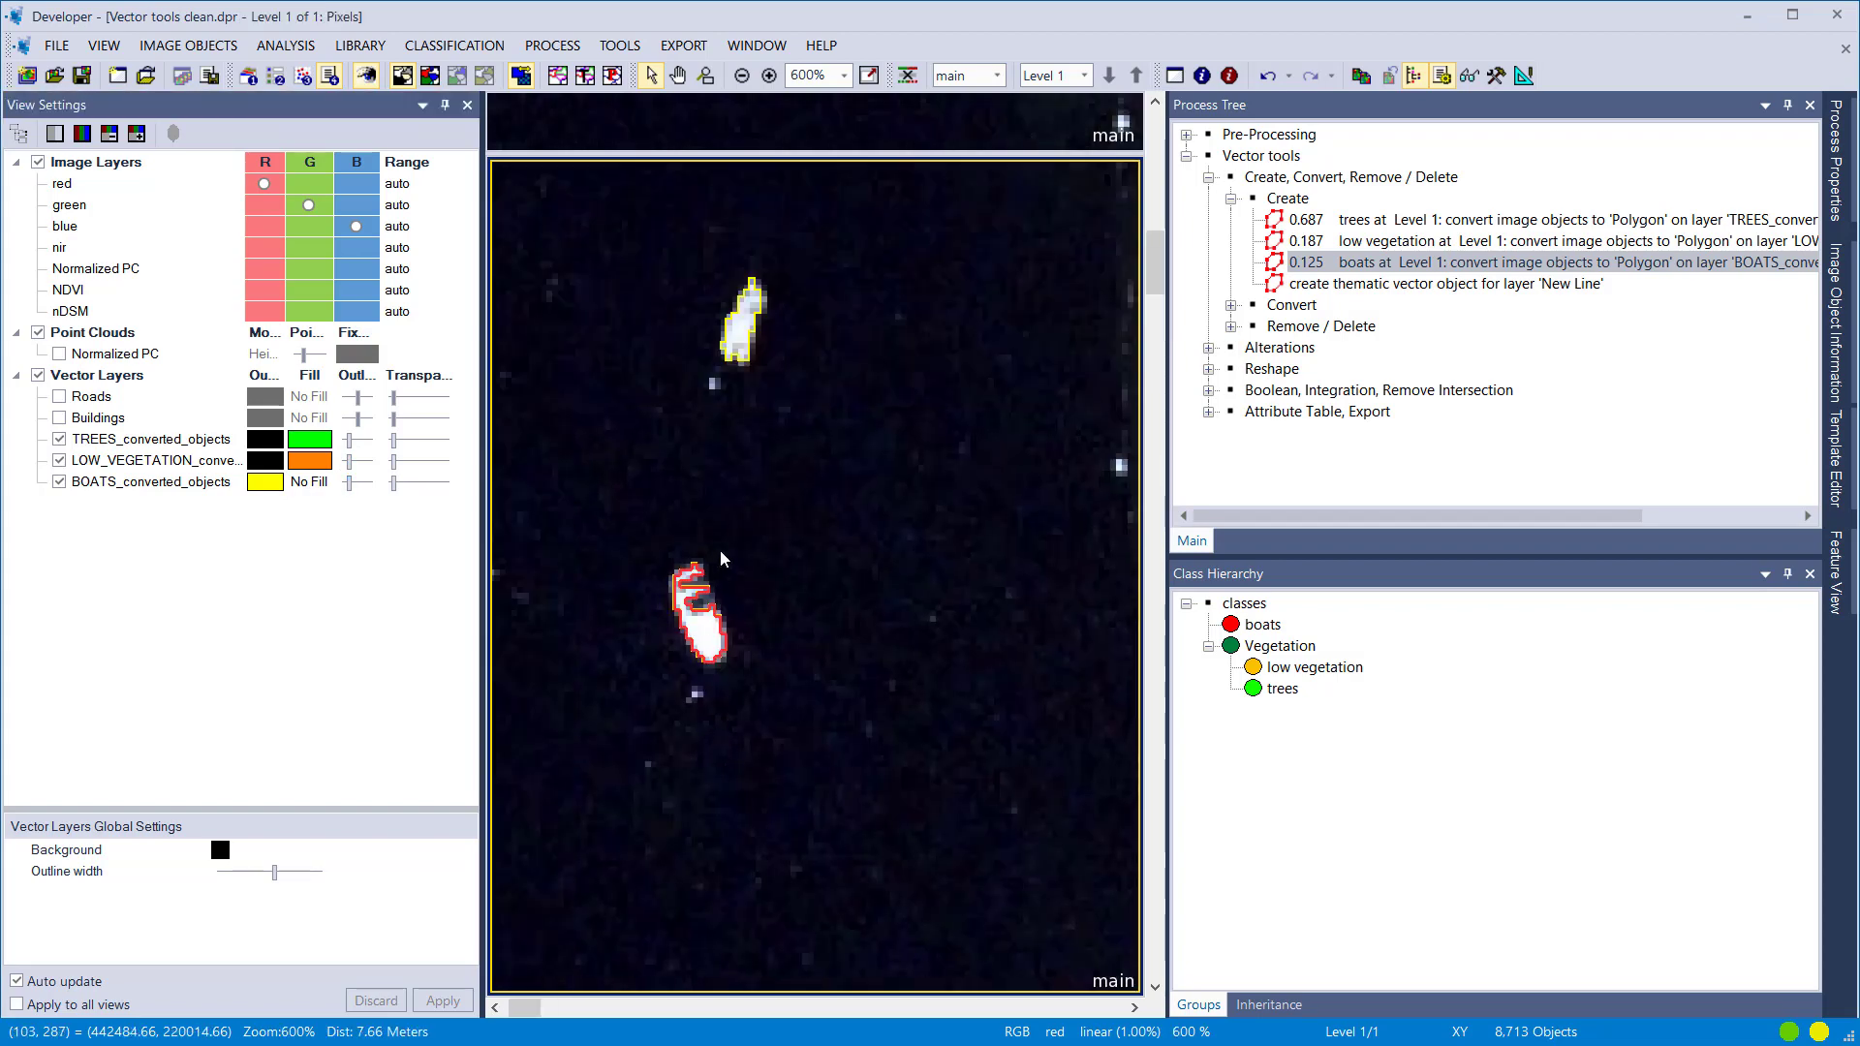
pyautogui.click(346, 629)
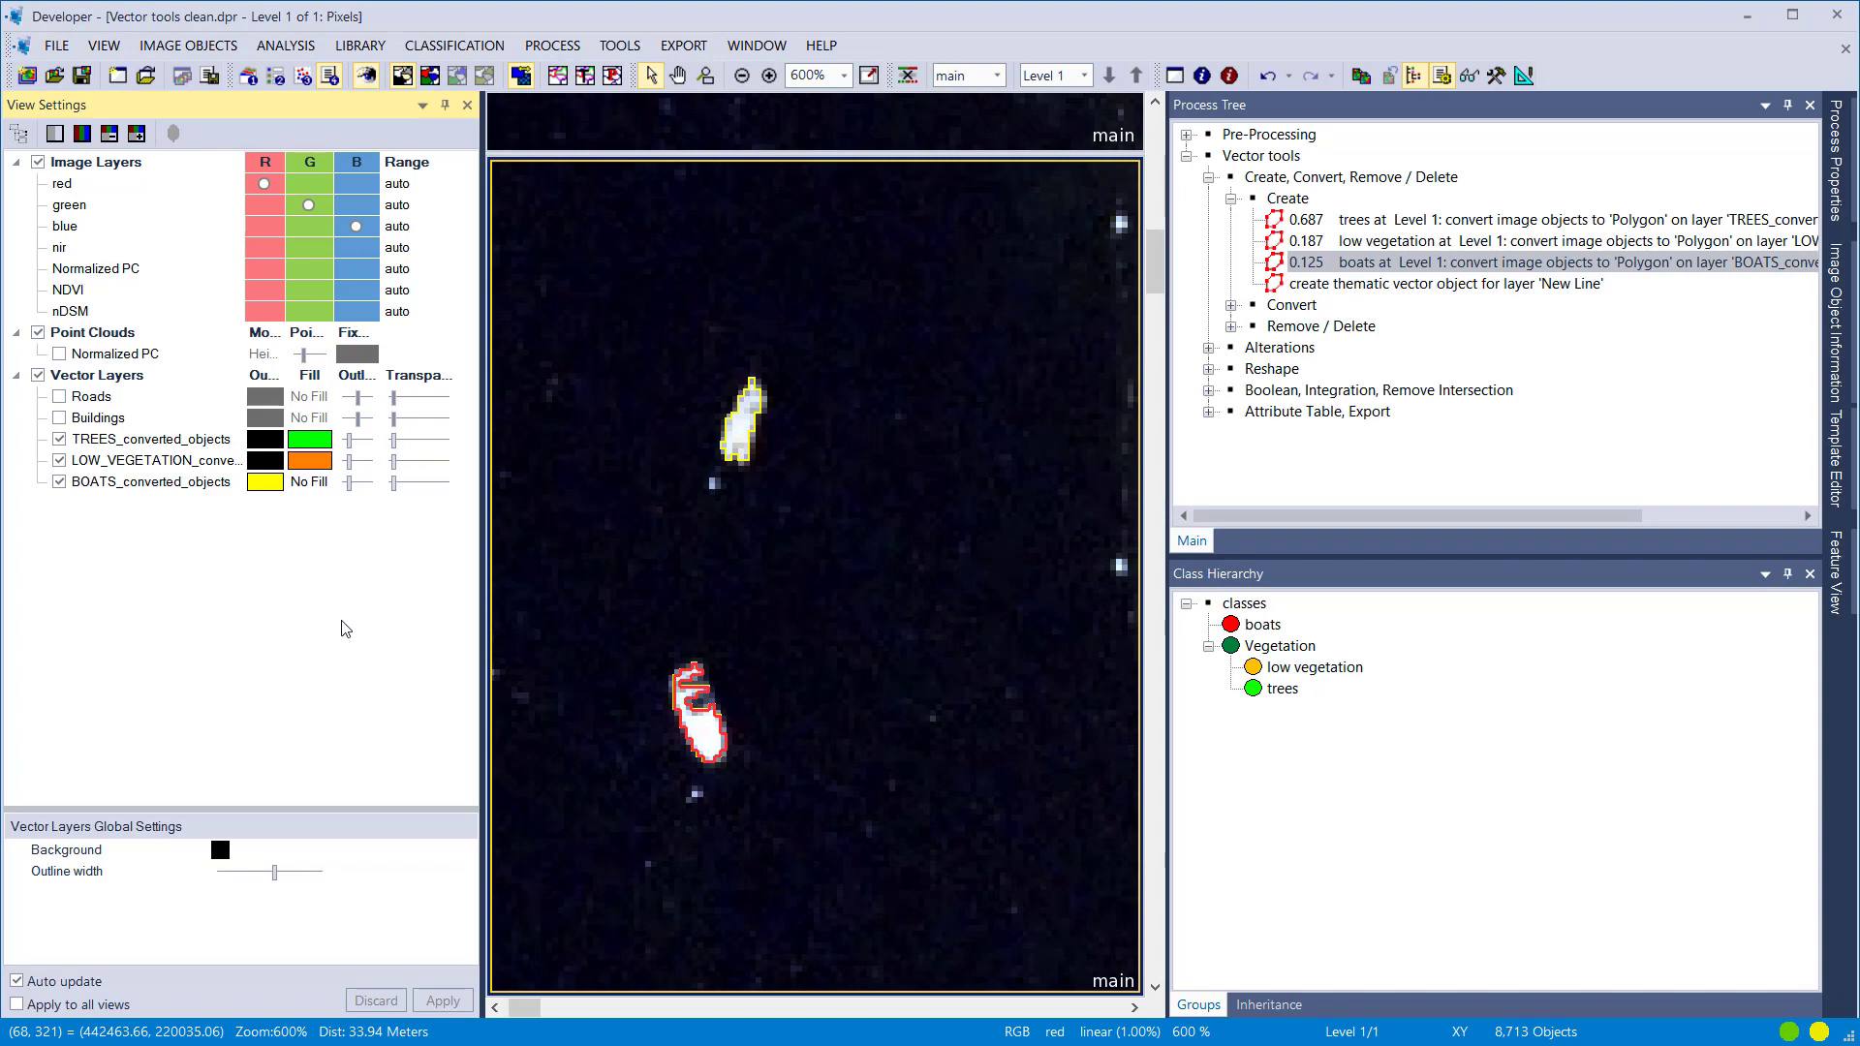
# Step: Execute the boats process with shape type Points at the Center of gravity, and thicken the outline of BOATS_converted_objects
pyautogui.doubleClick(1356, 263)
pyautogui.click(1278, 417)
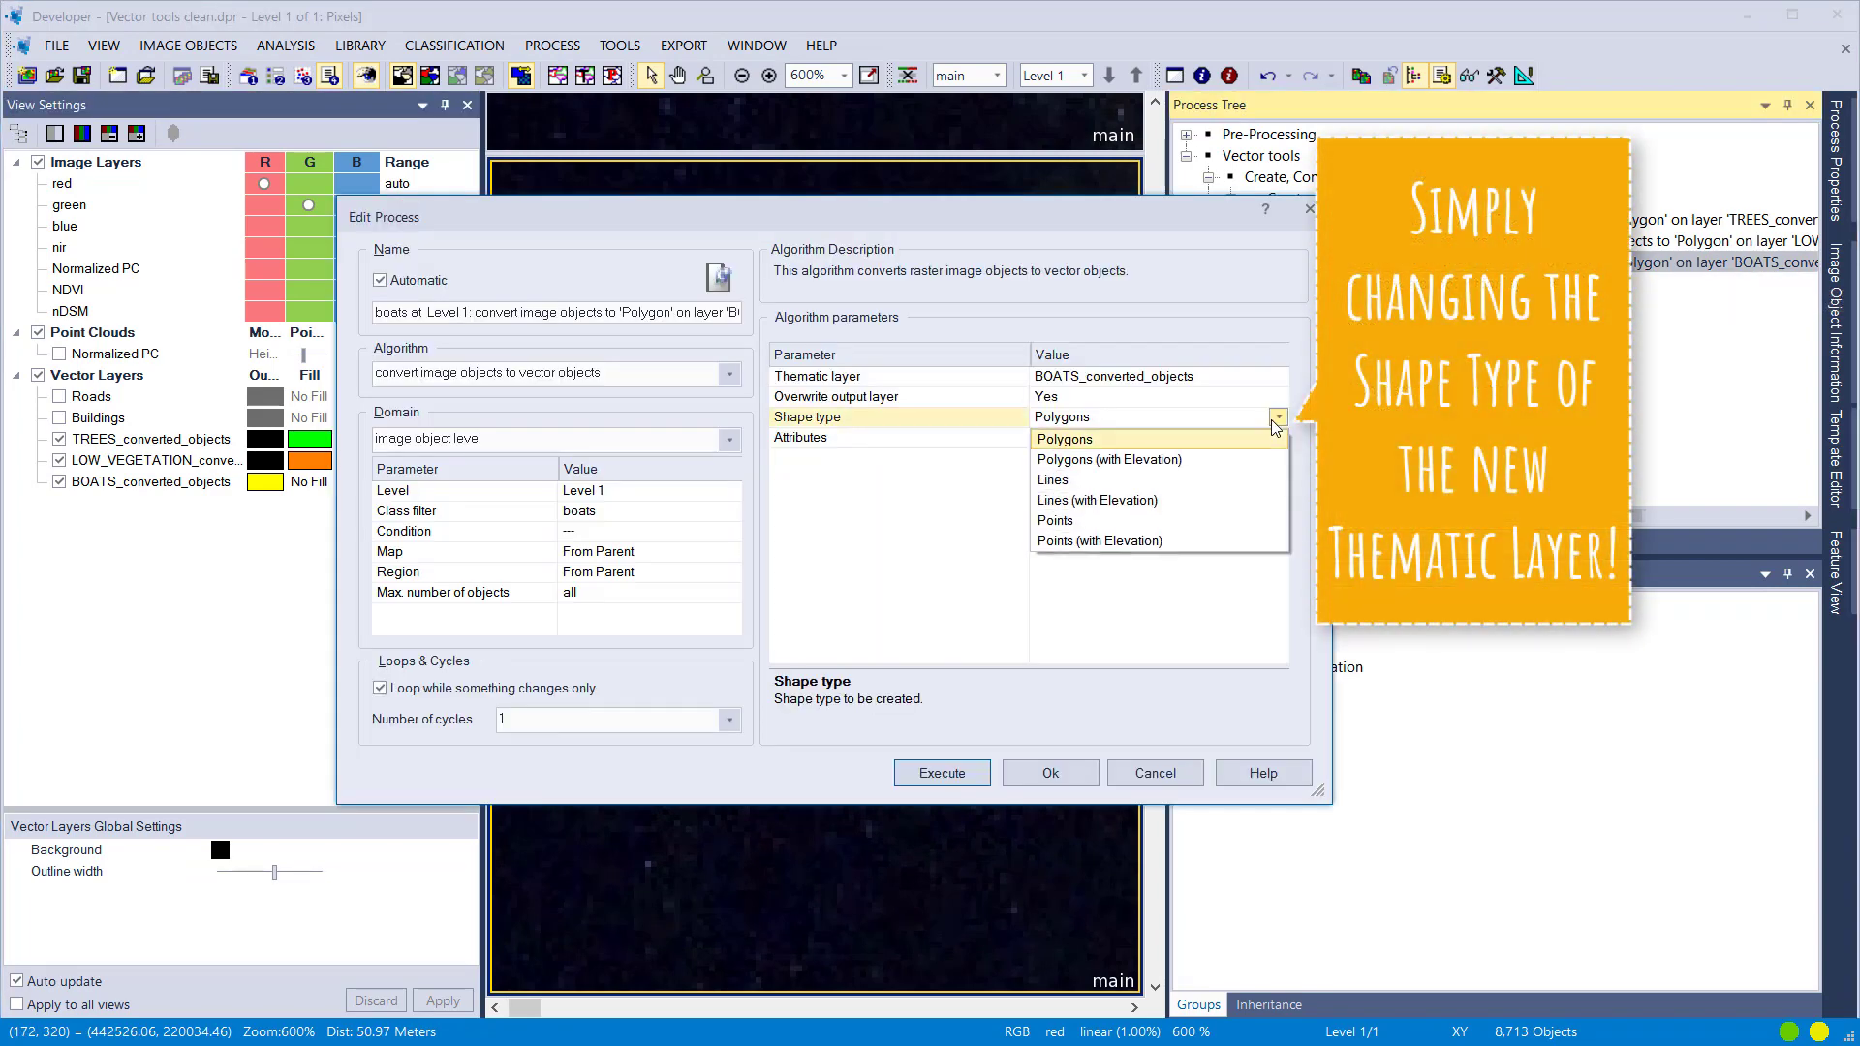
pyautogui.click(1191, 522)
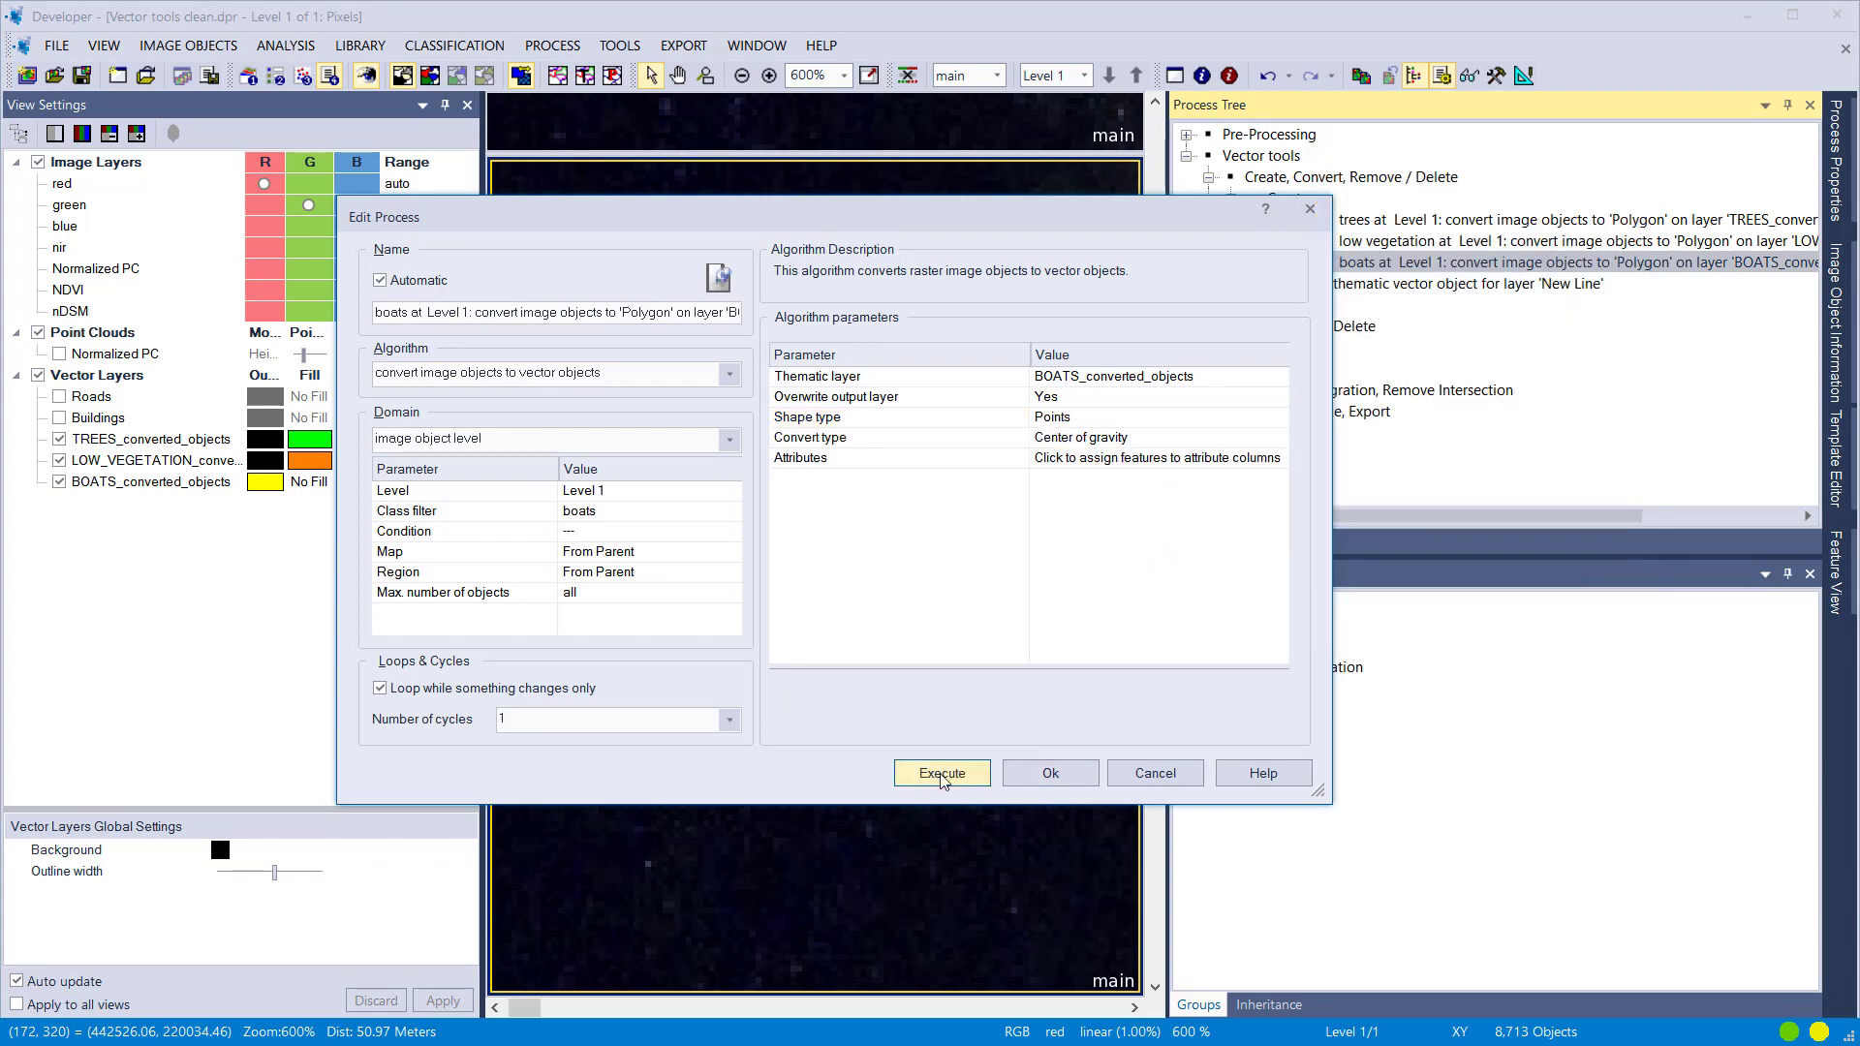
pyautogui.click(940, 773)
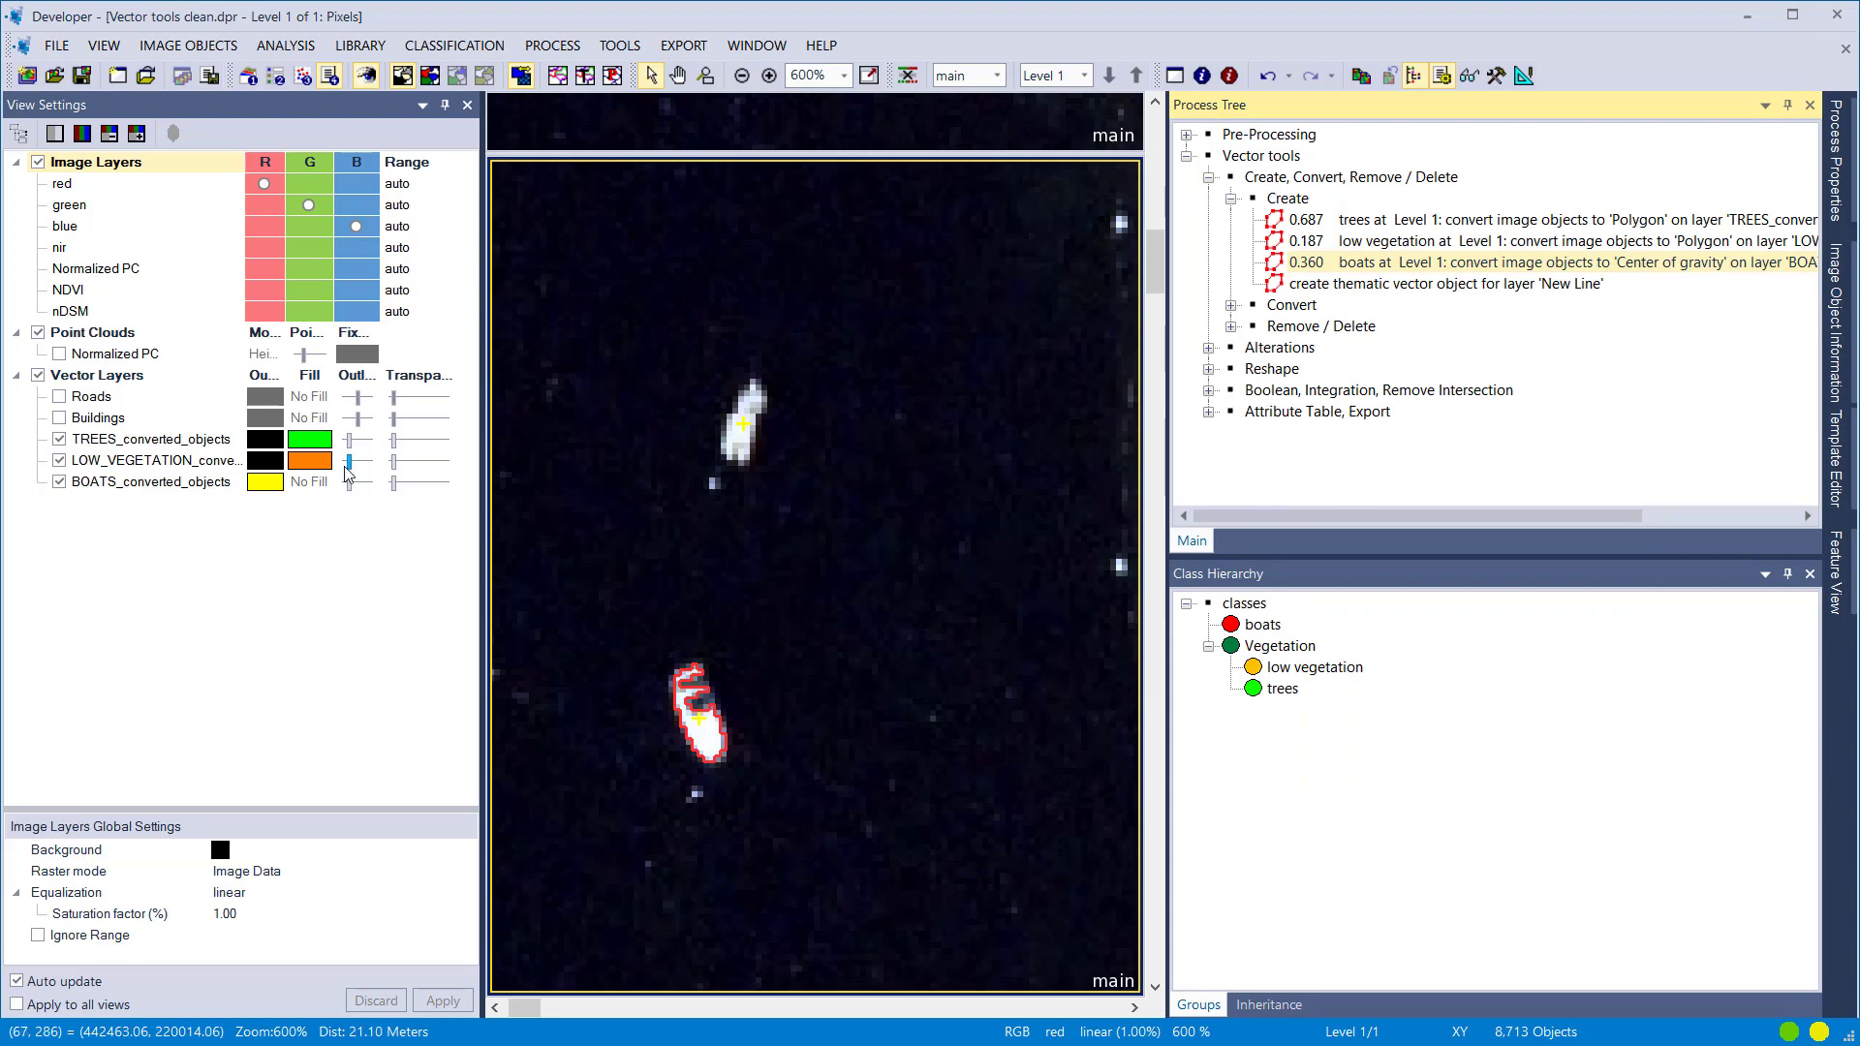
pyautogui.moveTo(346, 489); pyautogui.dragTo(359, 489)
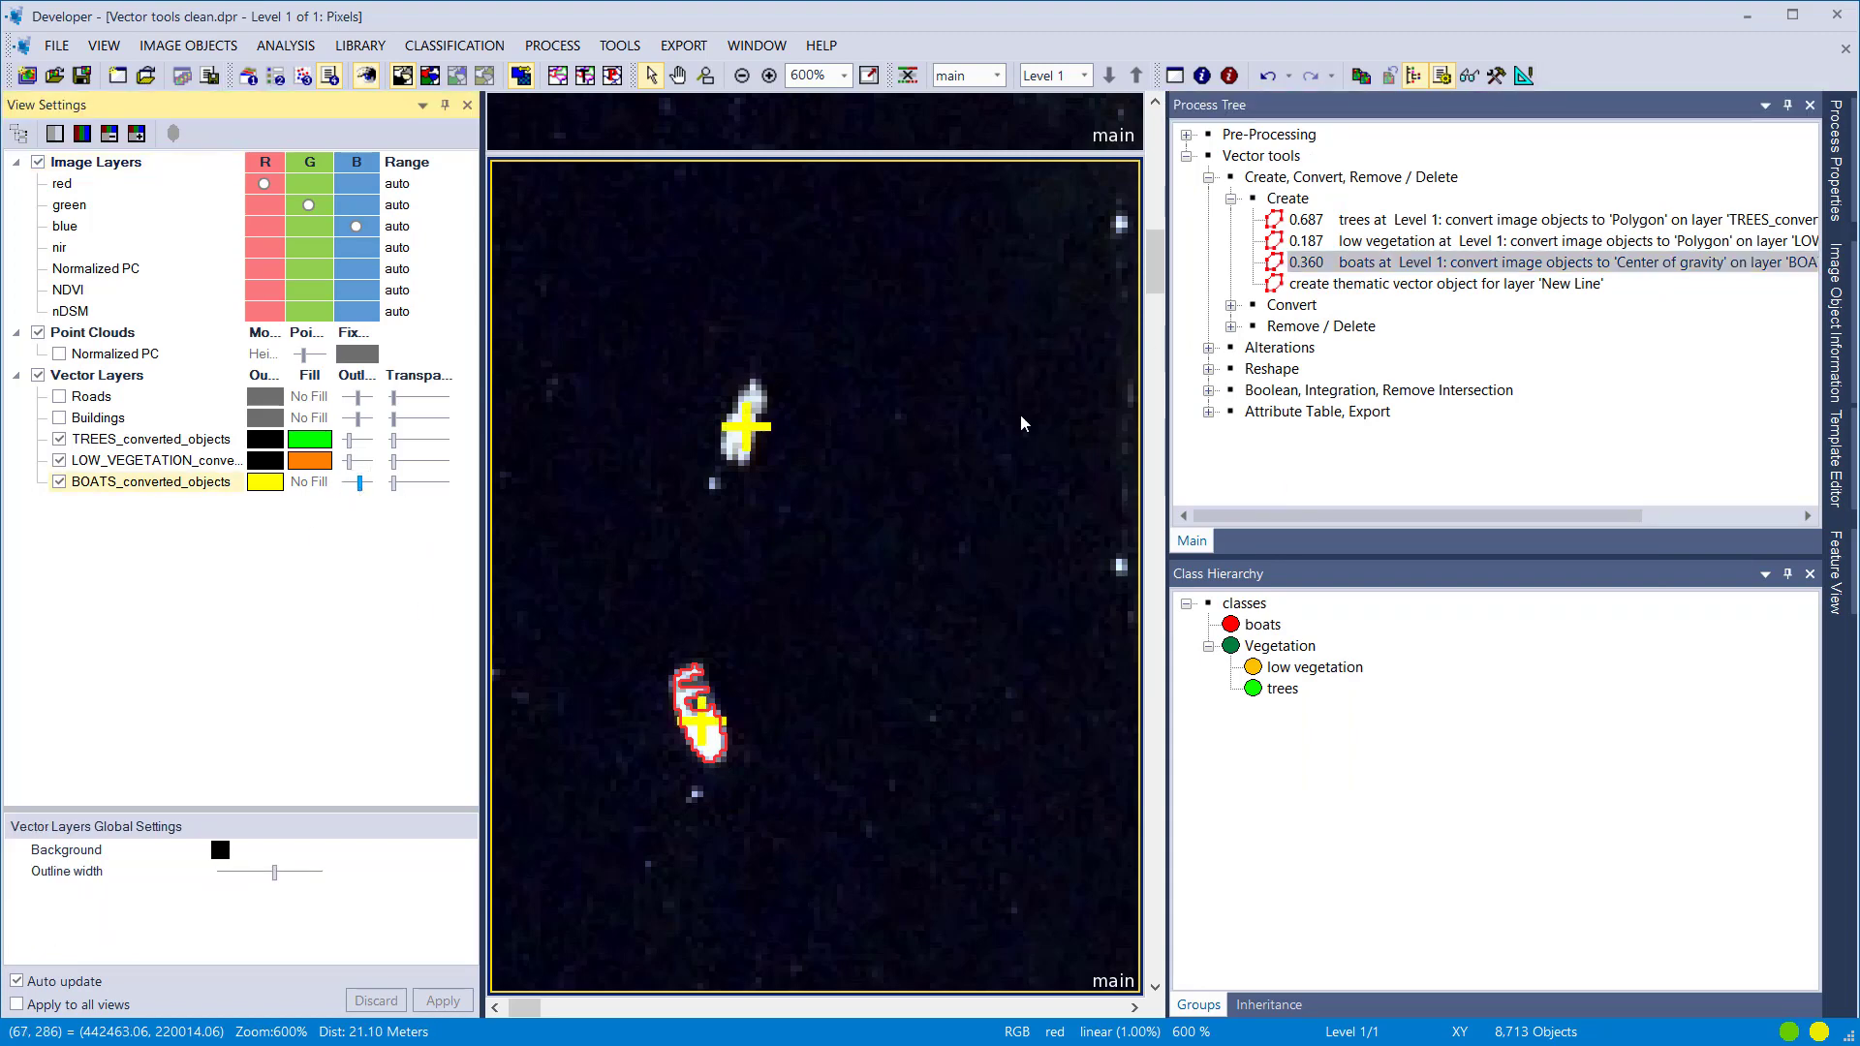
# Step: Set the boats process's shape type back to Polygons and execute it again
pyautogui.doubleClick(1260, 264)
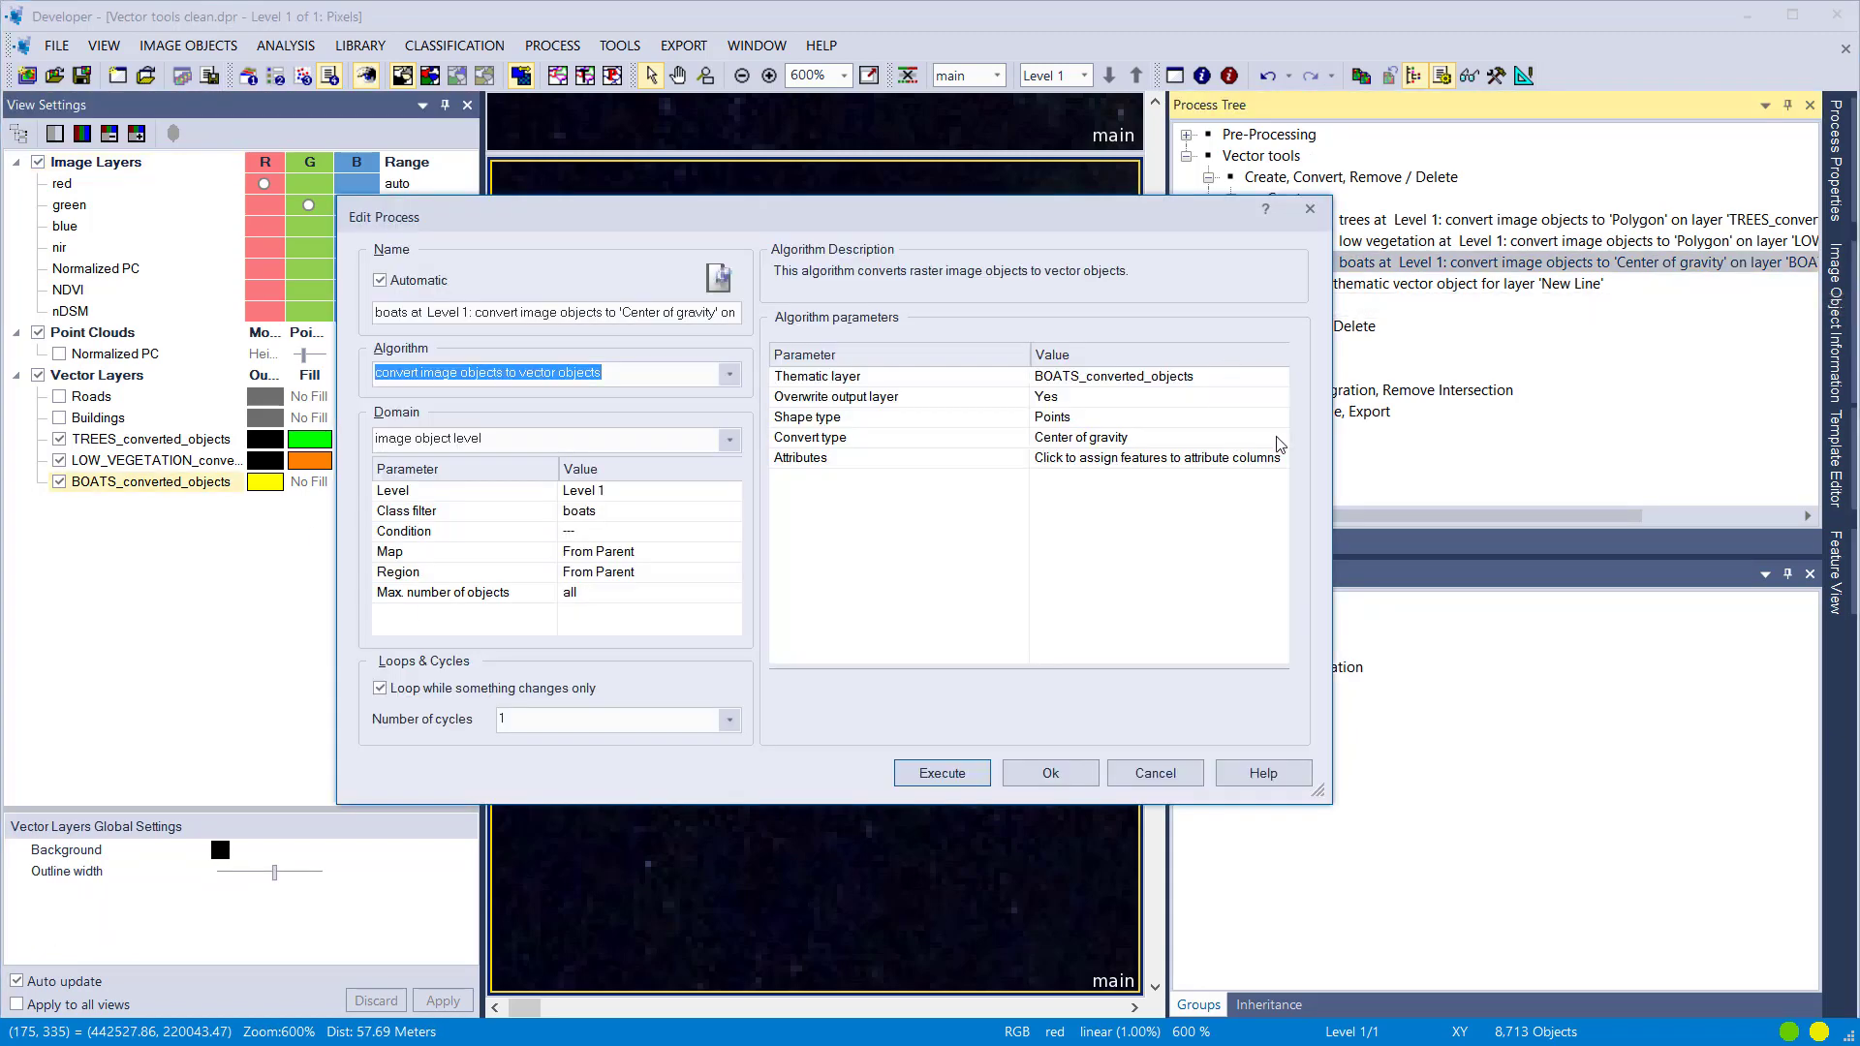
pyautogui.click(1278, 417)
pyautogui.click(1250, 437)
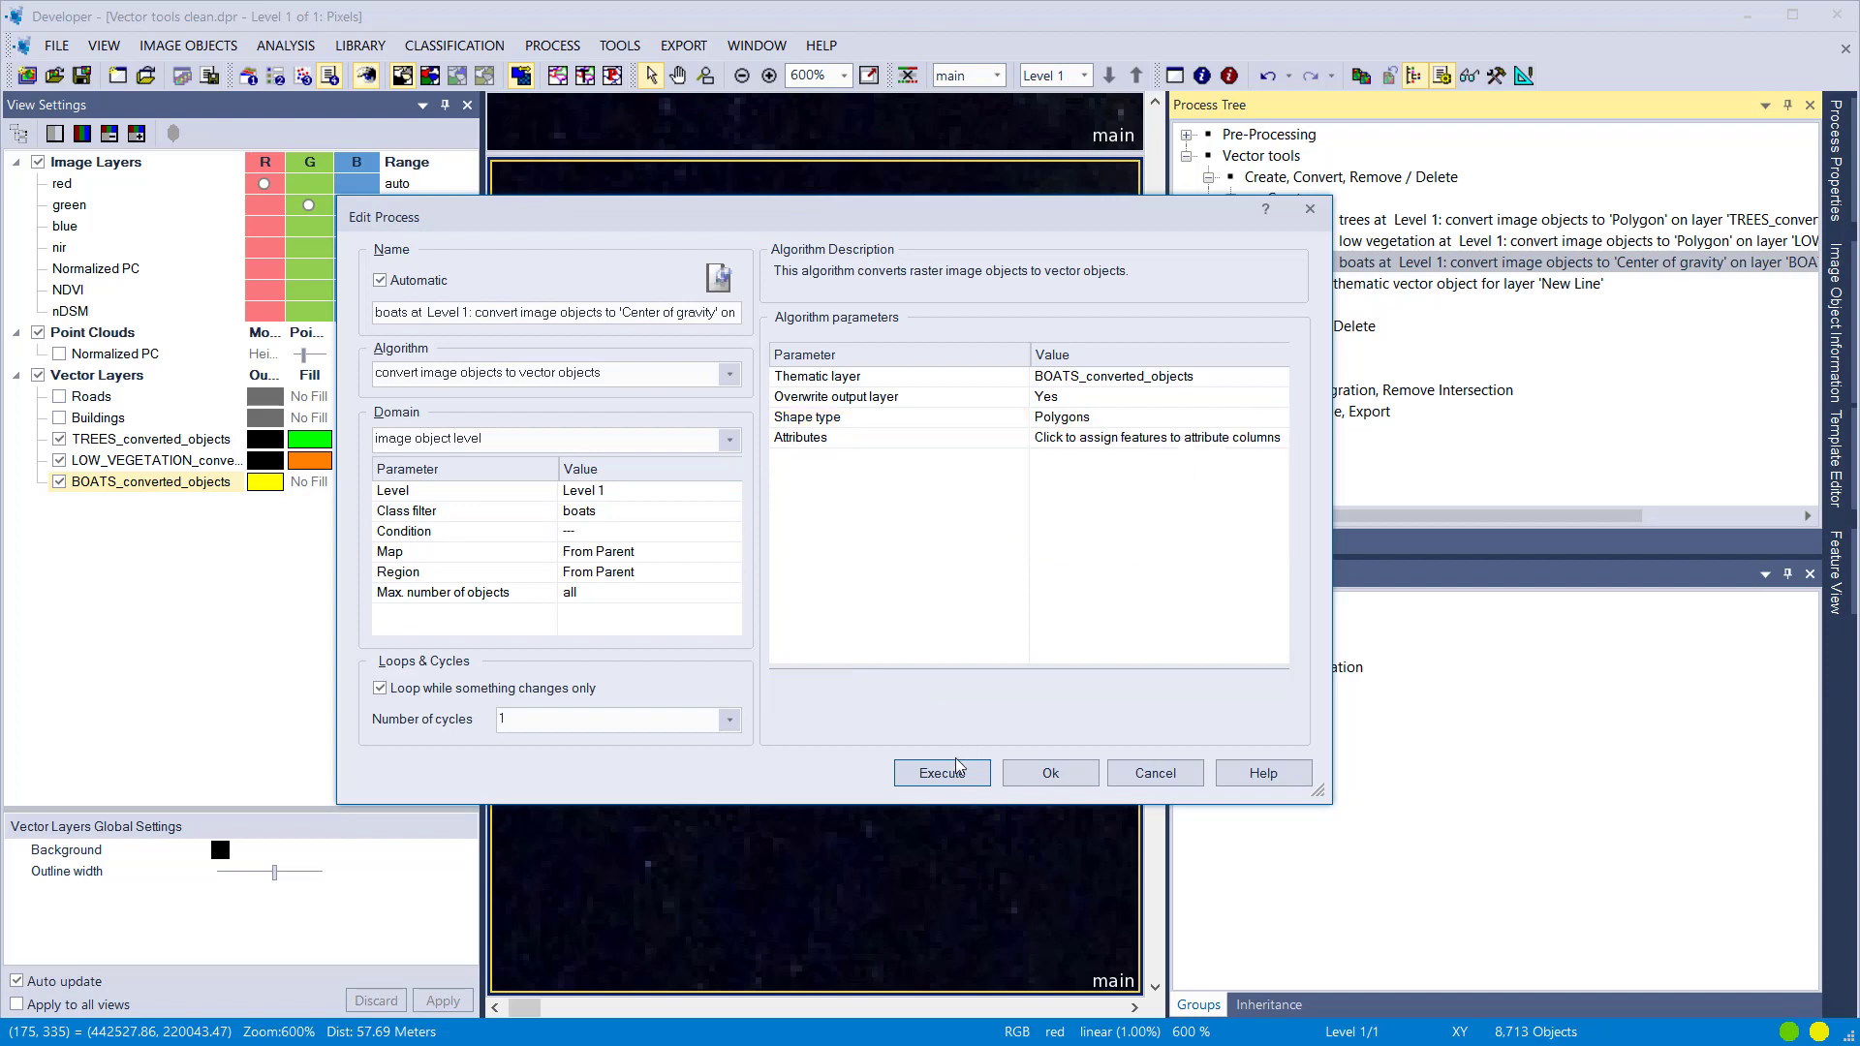
pyautogui.click(956, 773)
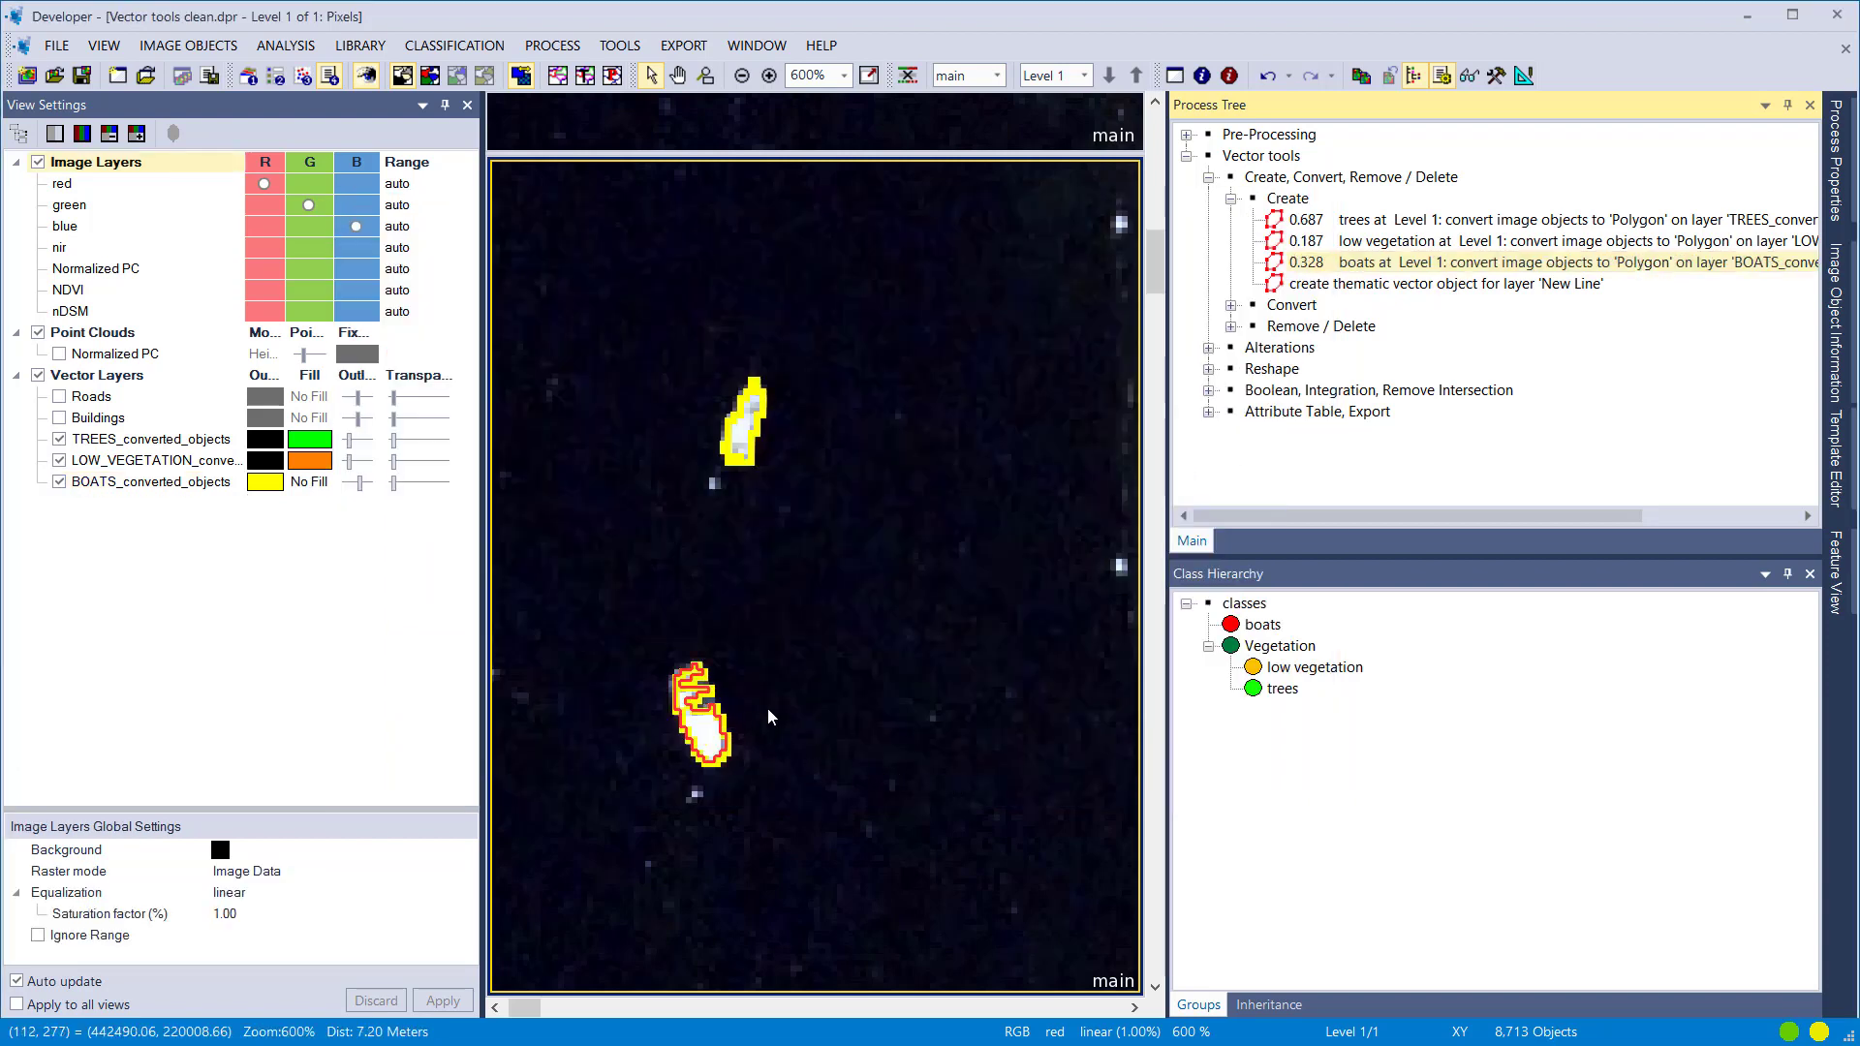
# Step: Execute the trees process with shape type Polygons (with Elevation) and the Mean nDSM feature as elevation
pyautogui.doubleClick(1537, 226)
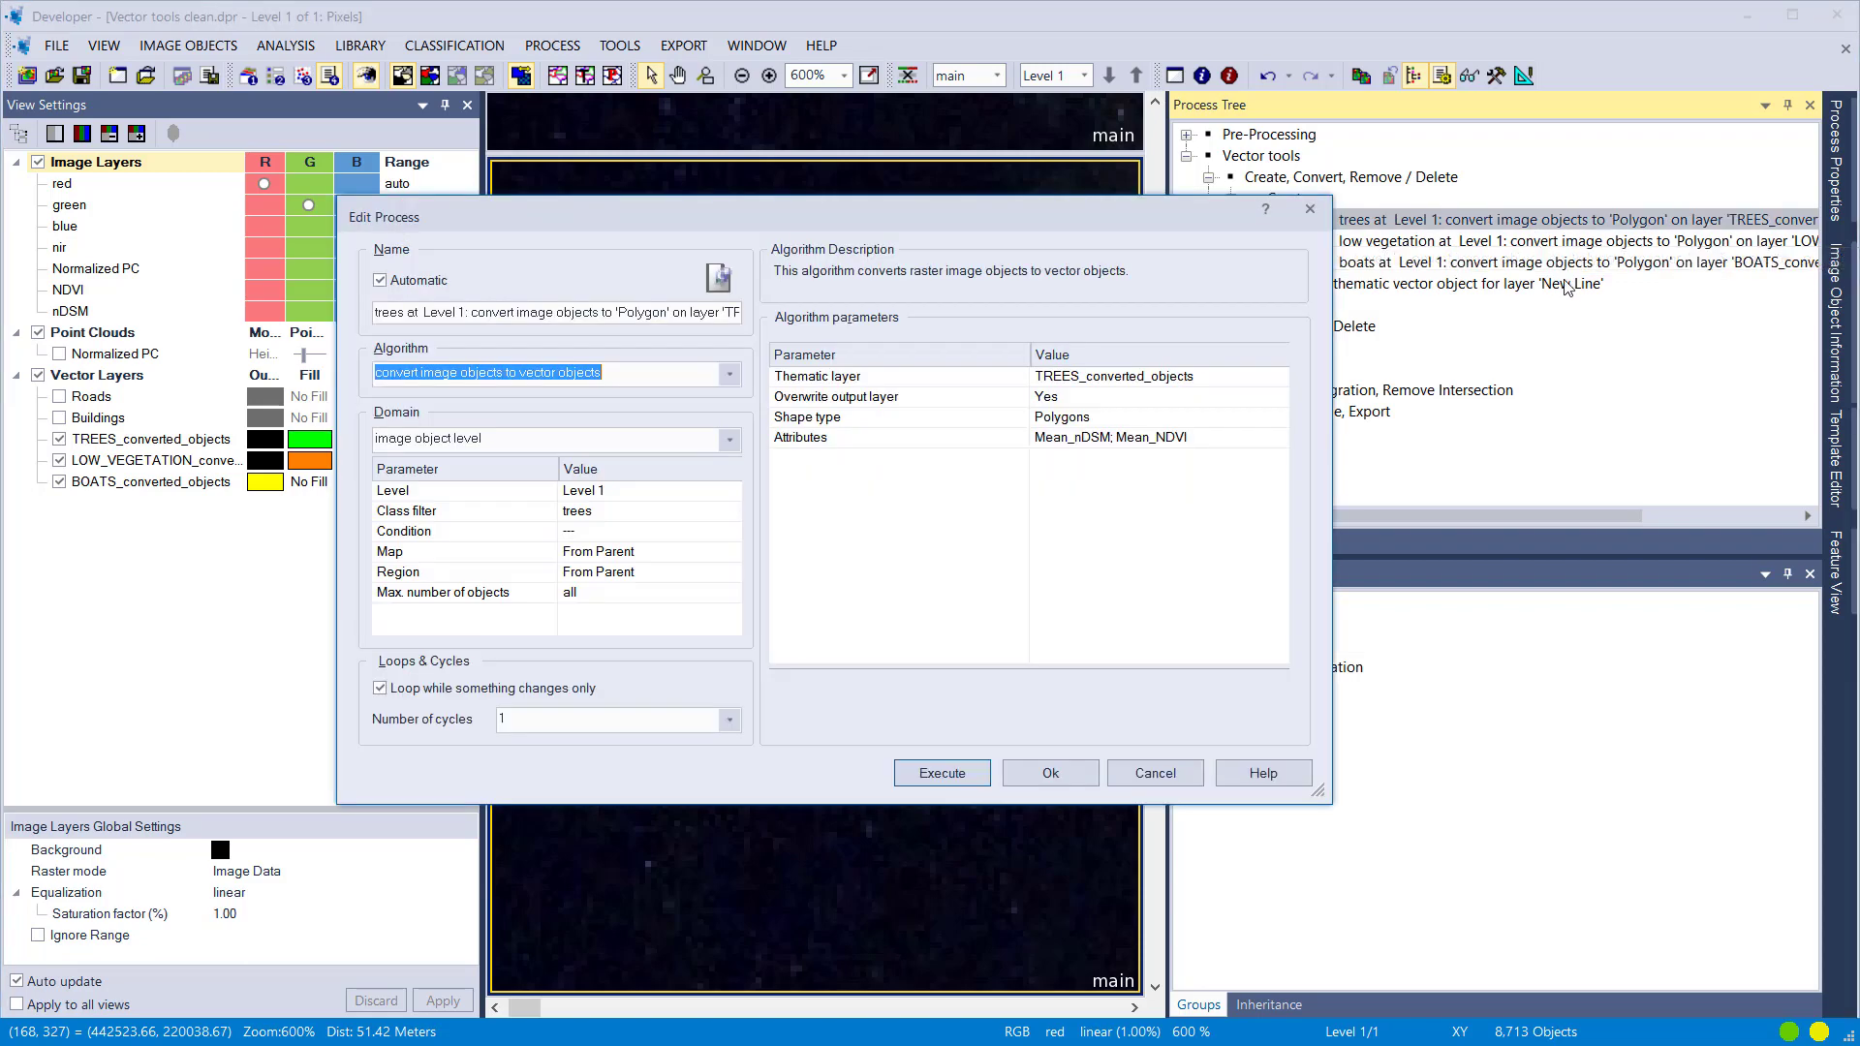
pyautogui.click(1281, 419)
pyautogui.click(1245, 461)
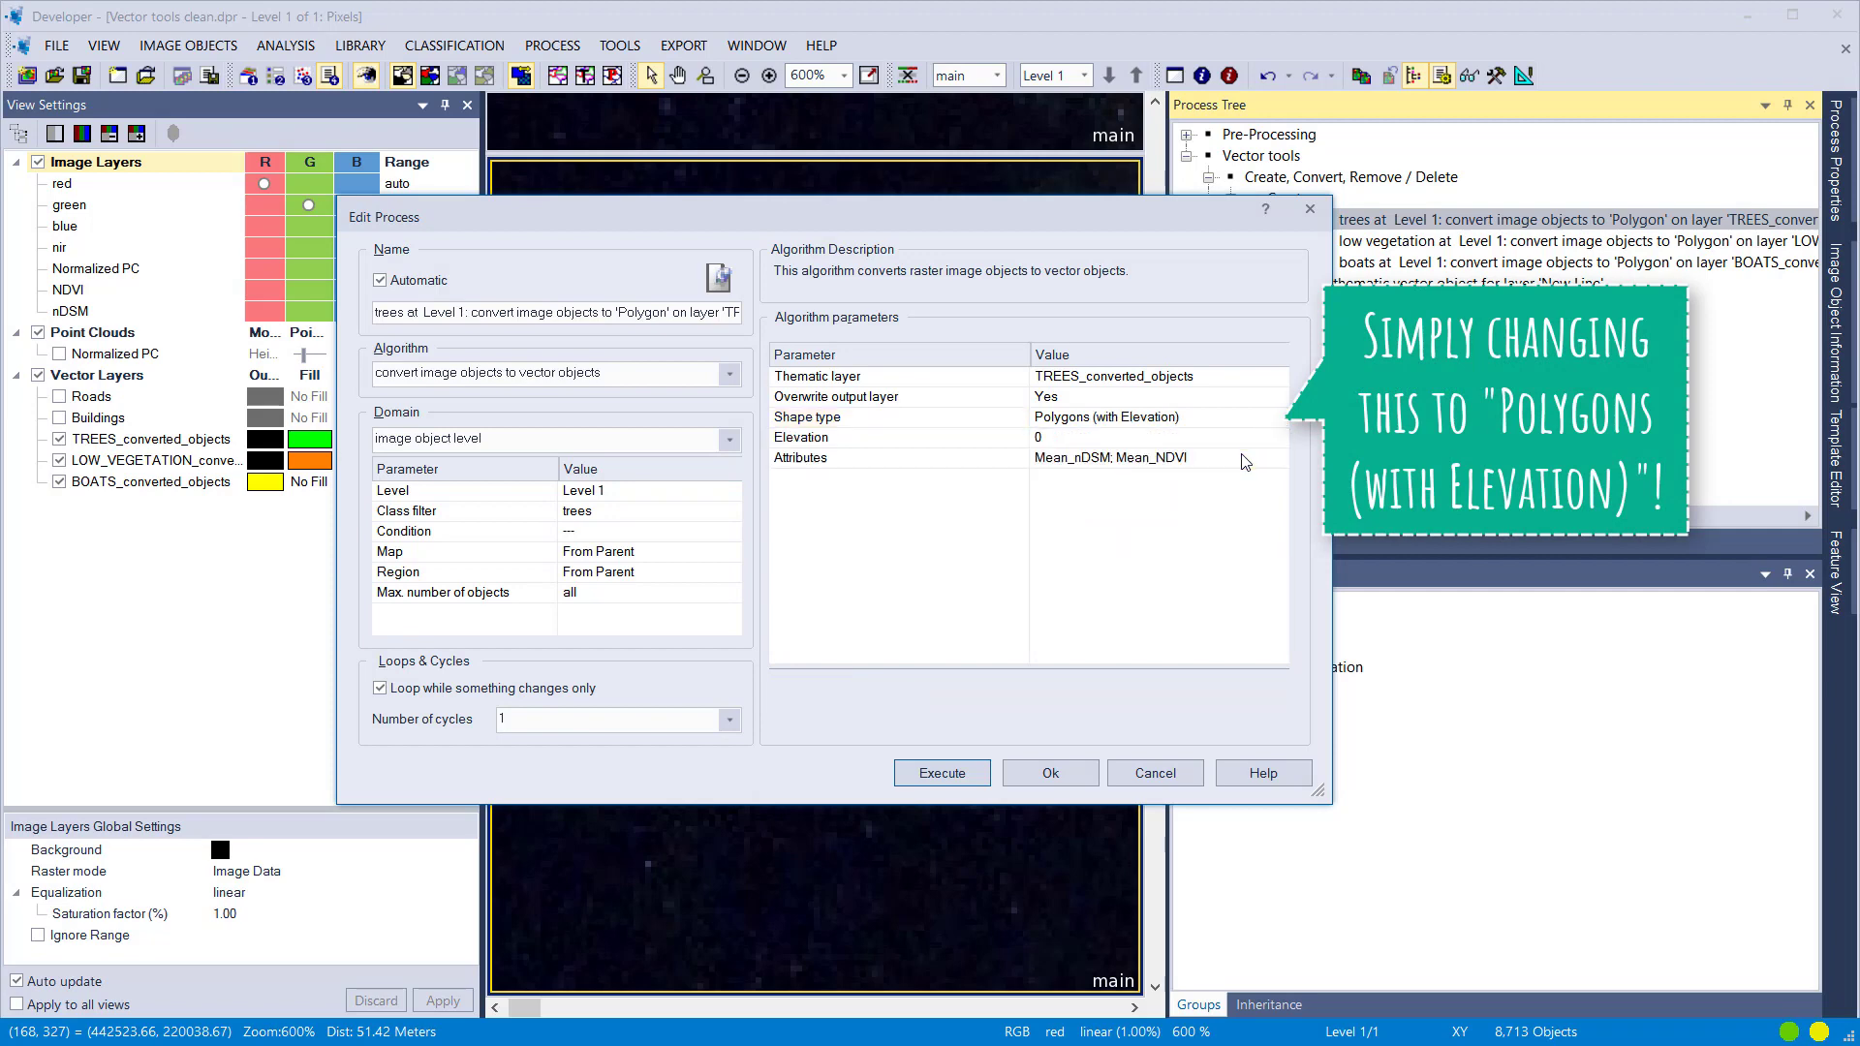
pyautogui.click(1283, 439)
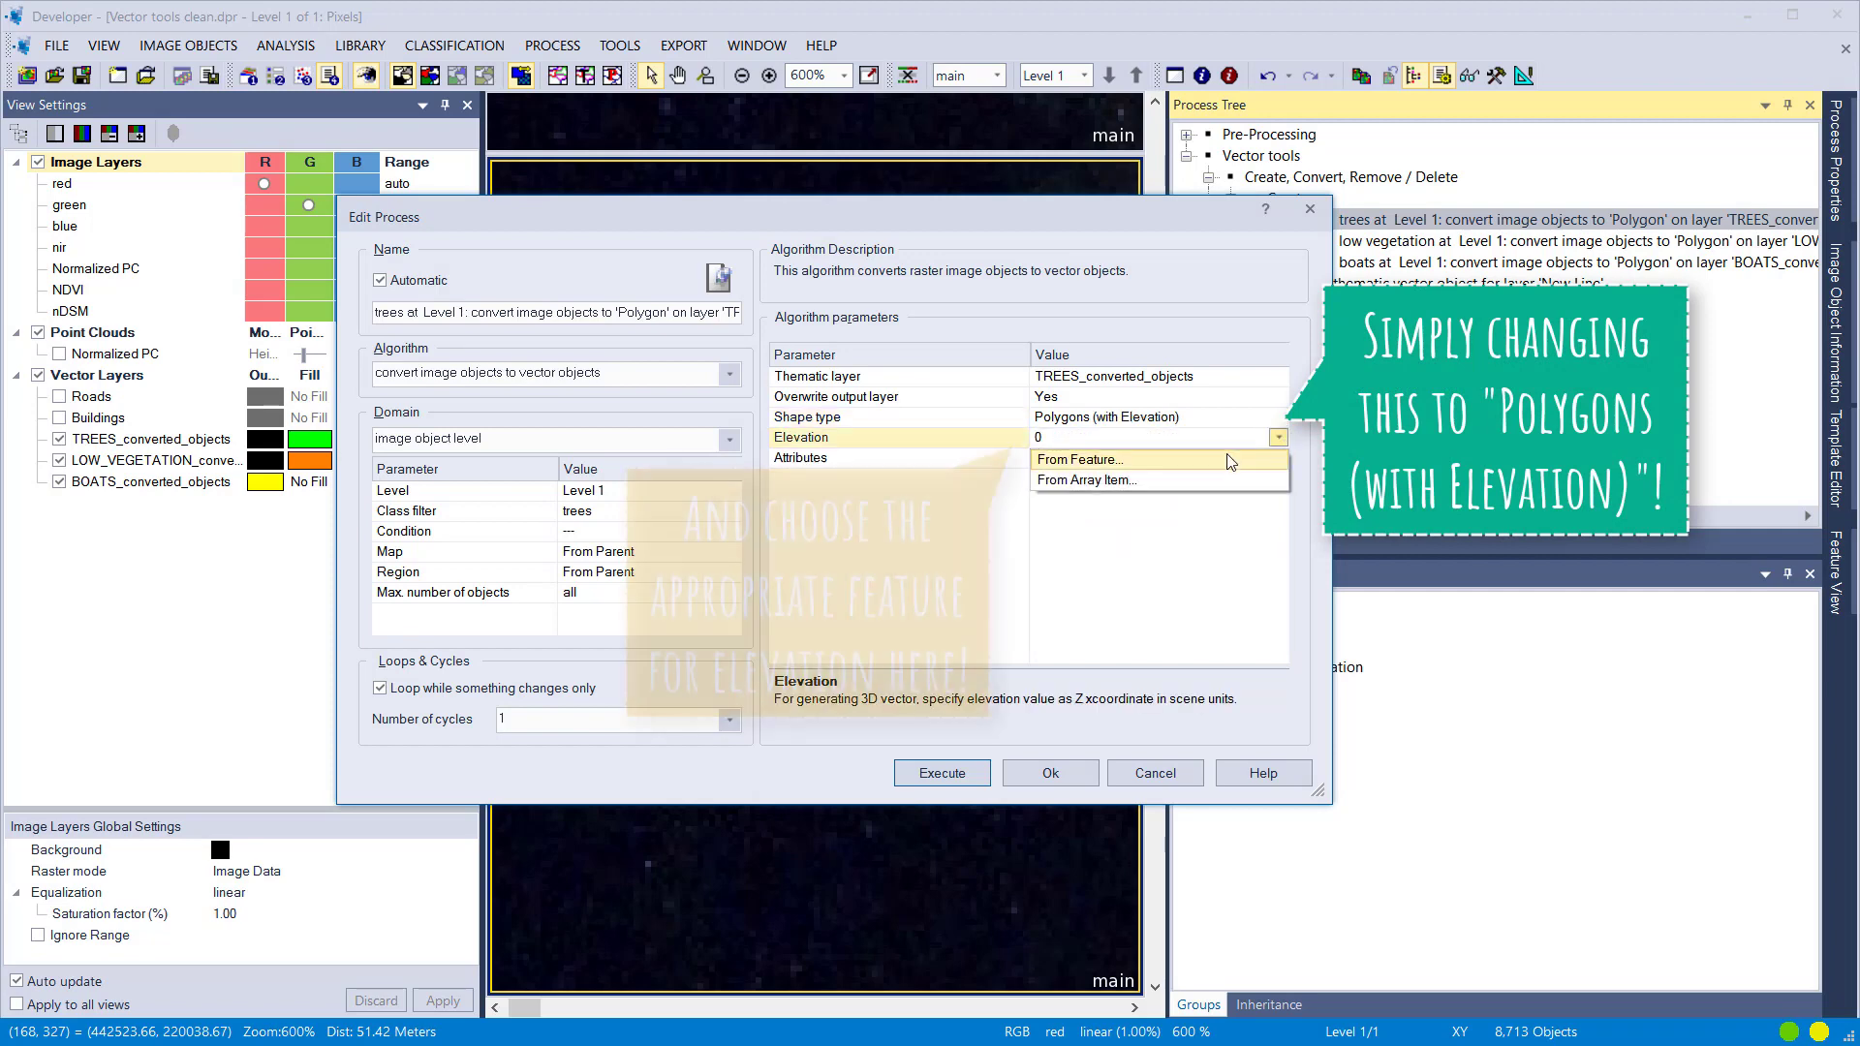
pyautogui.click(1129, 465)
pyautogui.click(1128, 434)
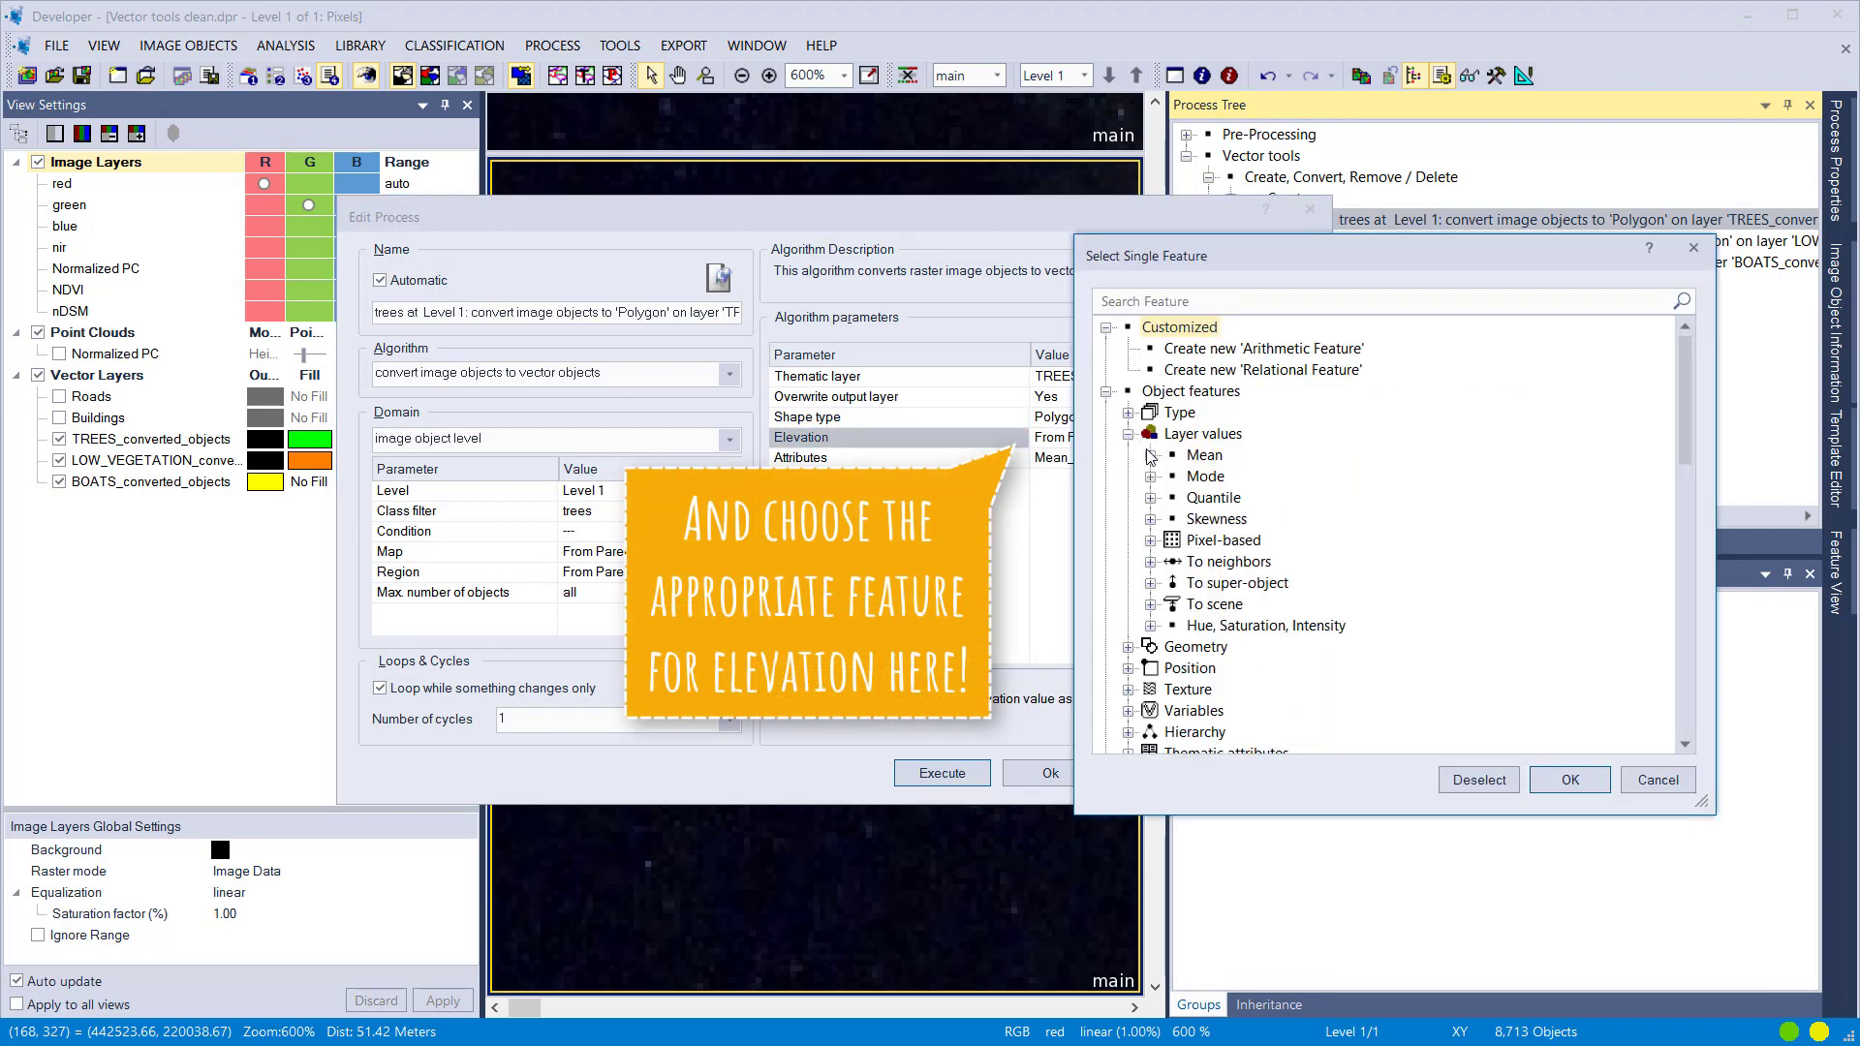
pyautogui.click(1150, 455)
pyautogui.doubleClick(1225, 605)
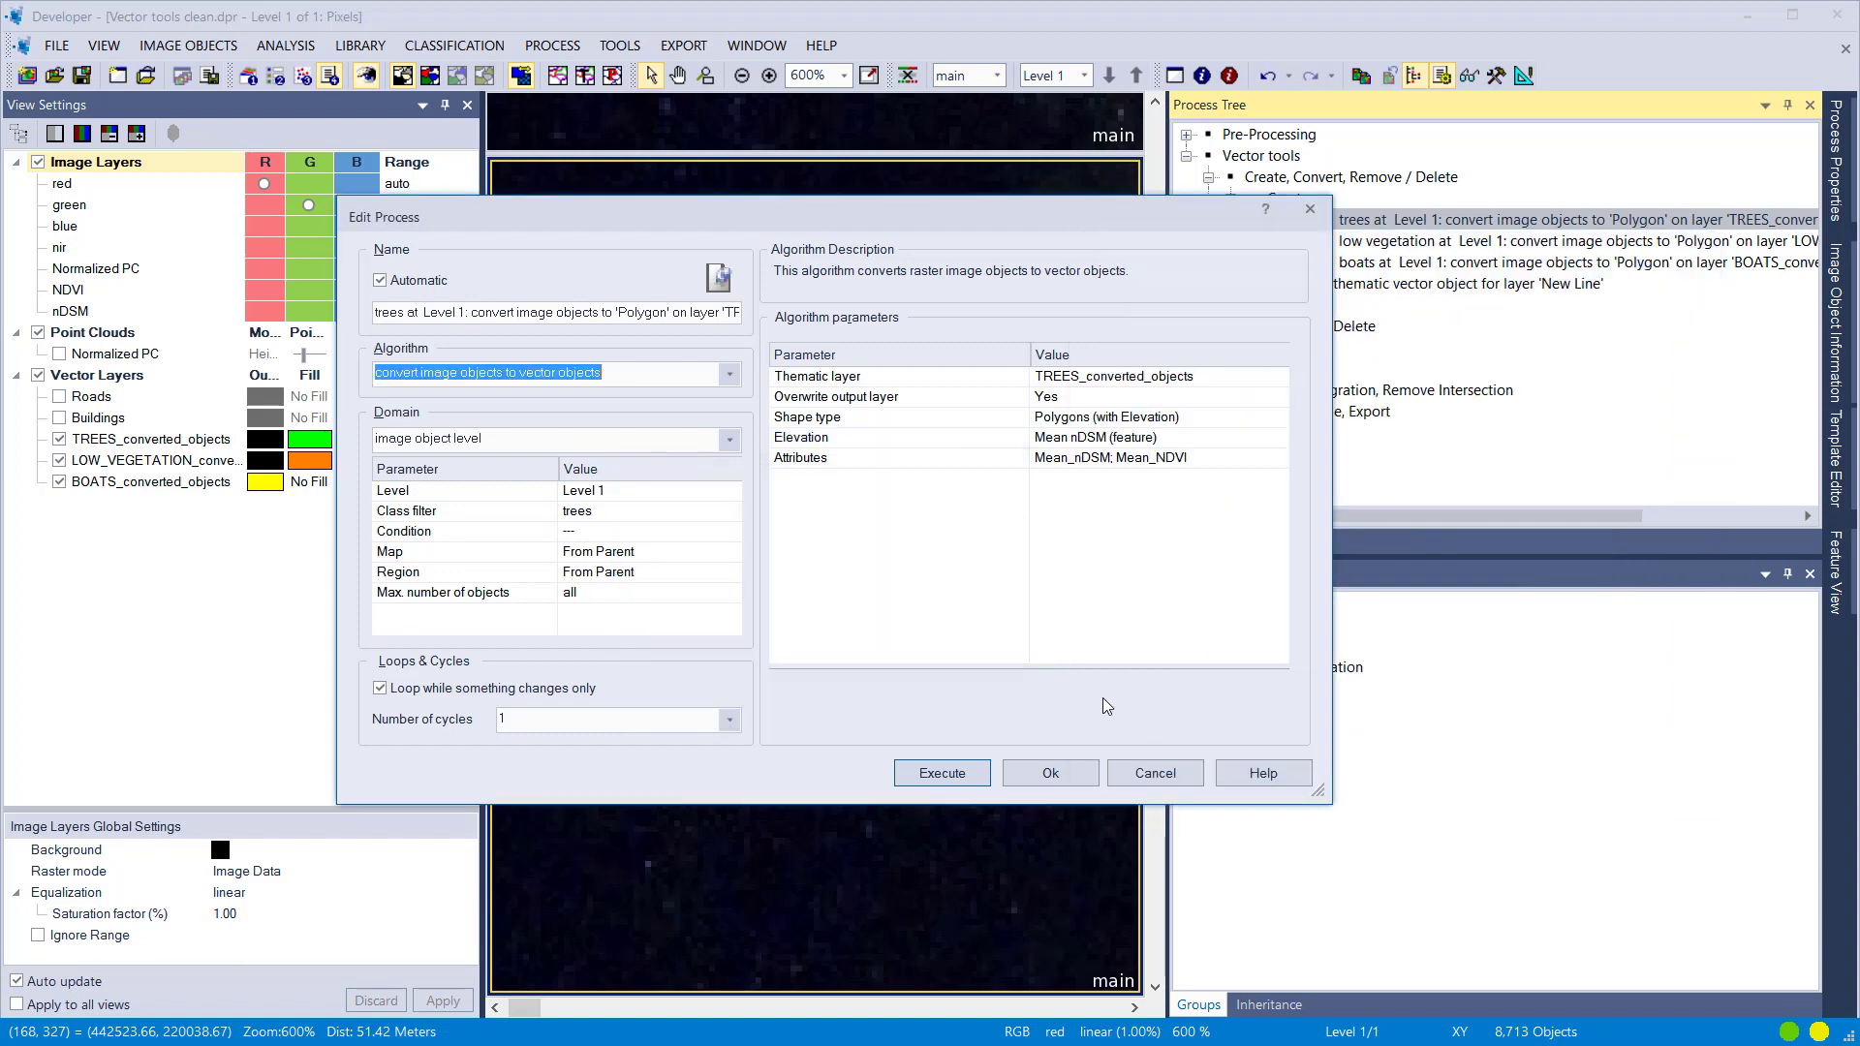
pyautogui.click(936, 774)
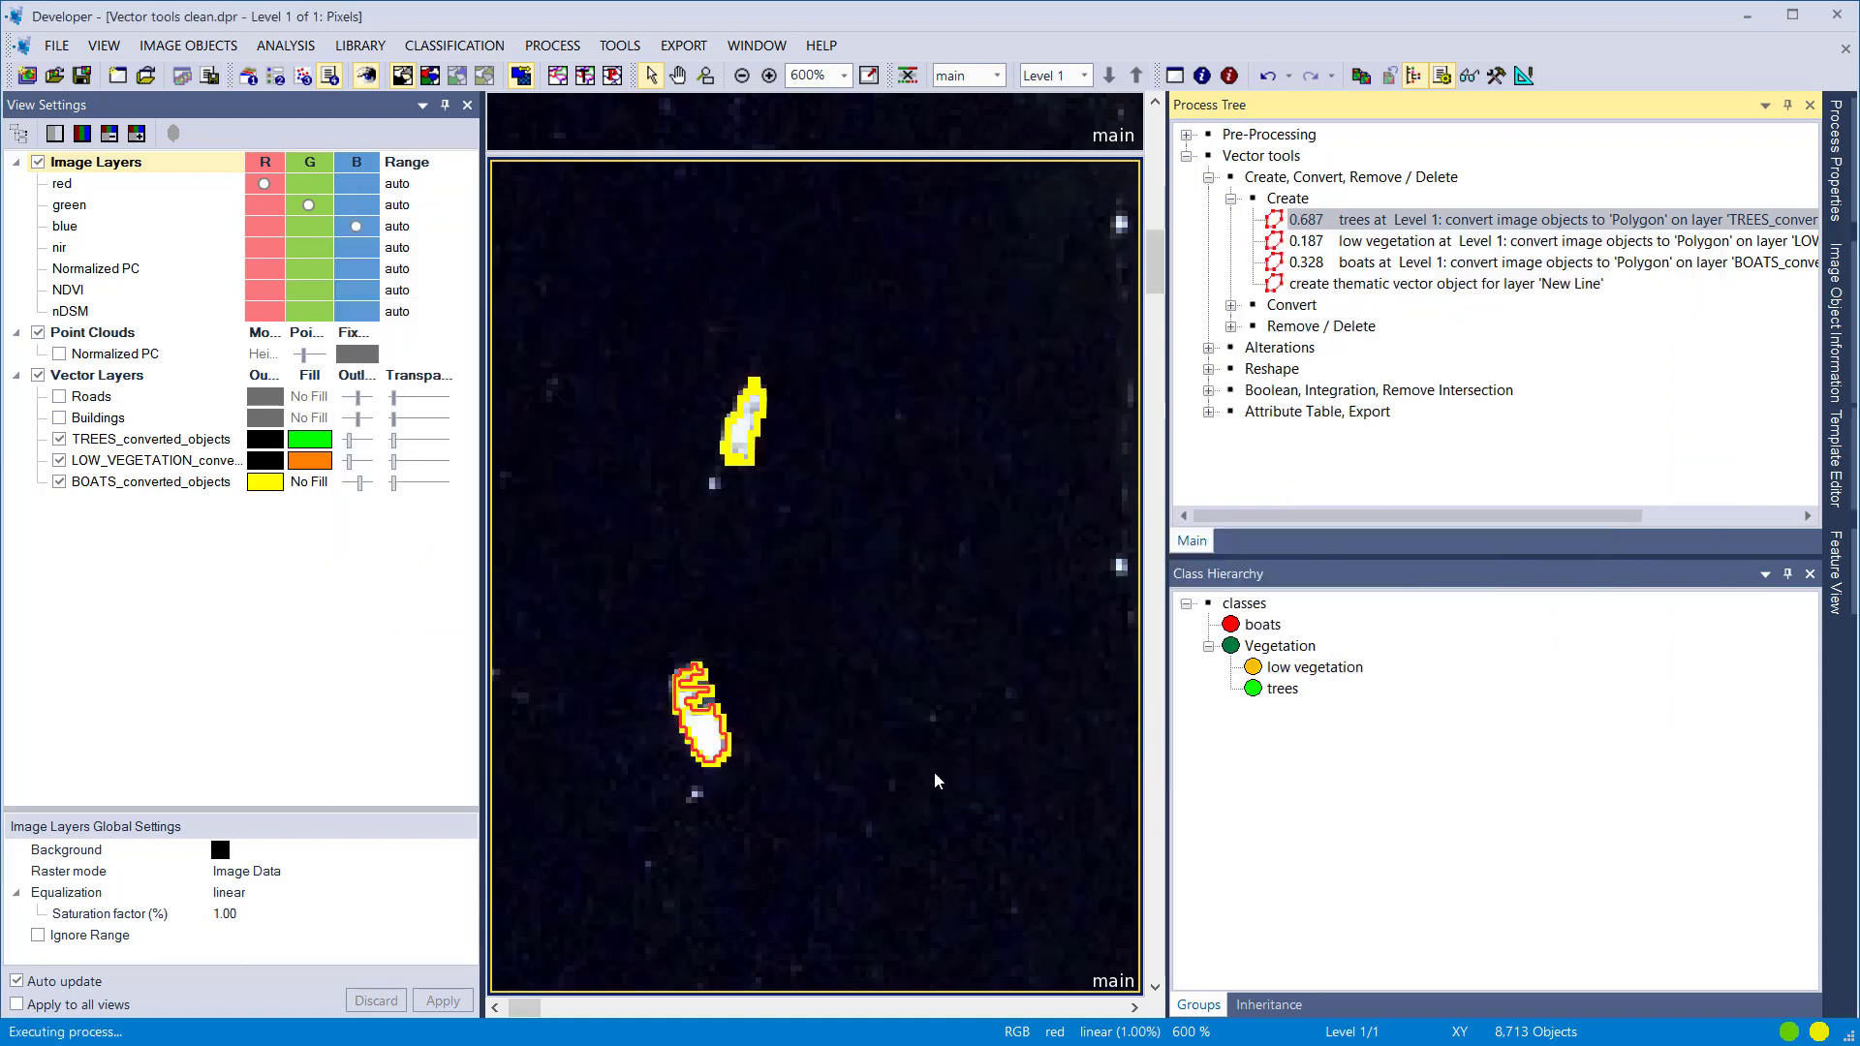
pyautogui.click(59, 481)
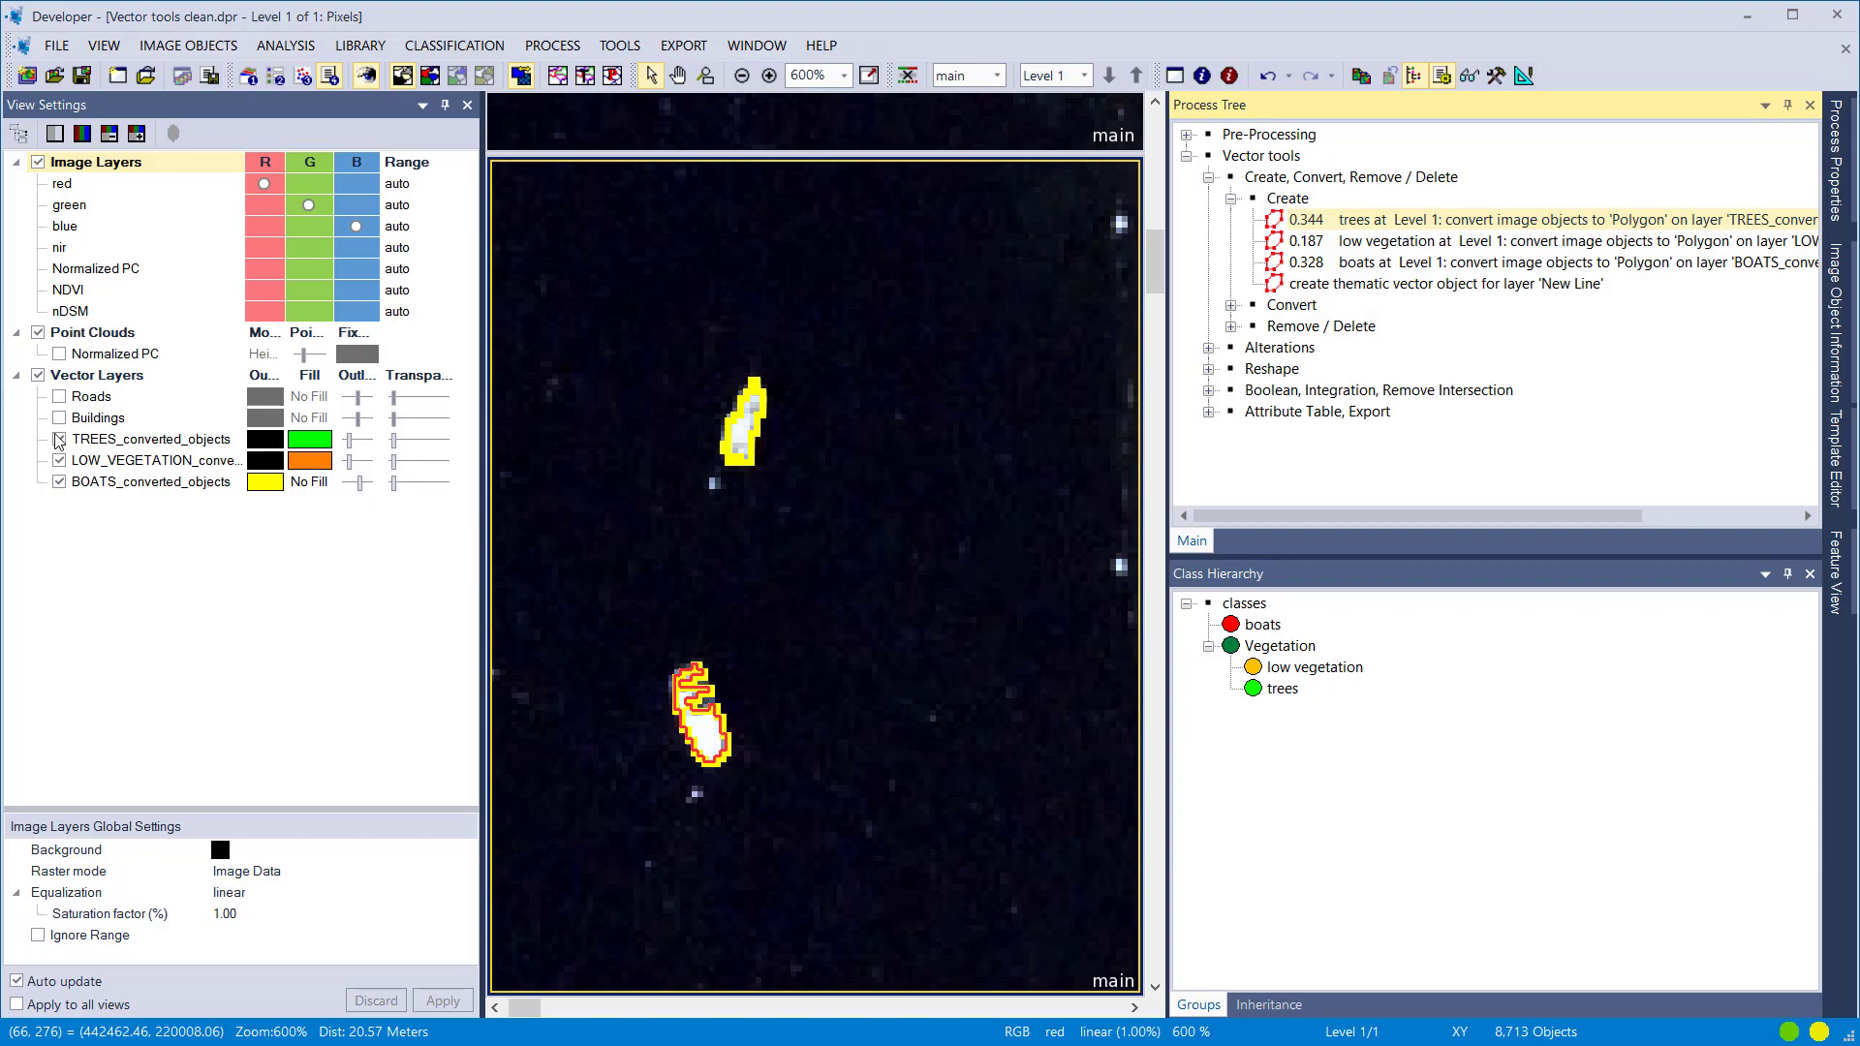
# Step: Hide the TREES, LOW_VEGETATION and BOATS converted object layers in the map view
pyautogui.scroll(-6, 933, 426)
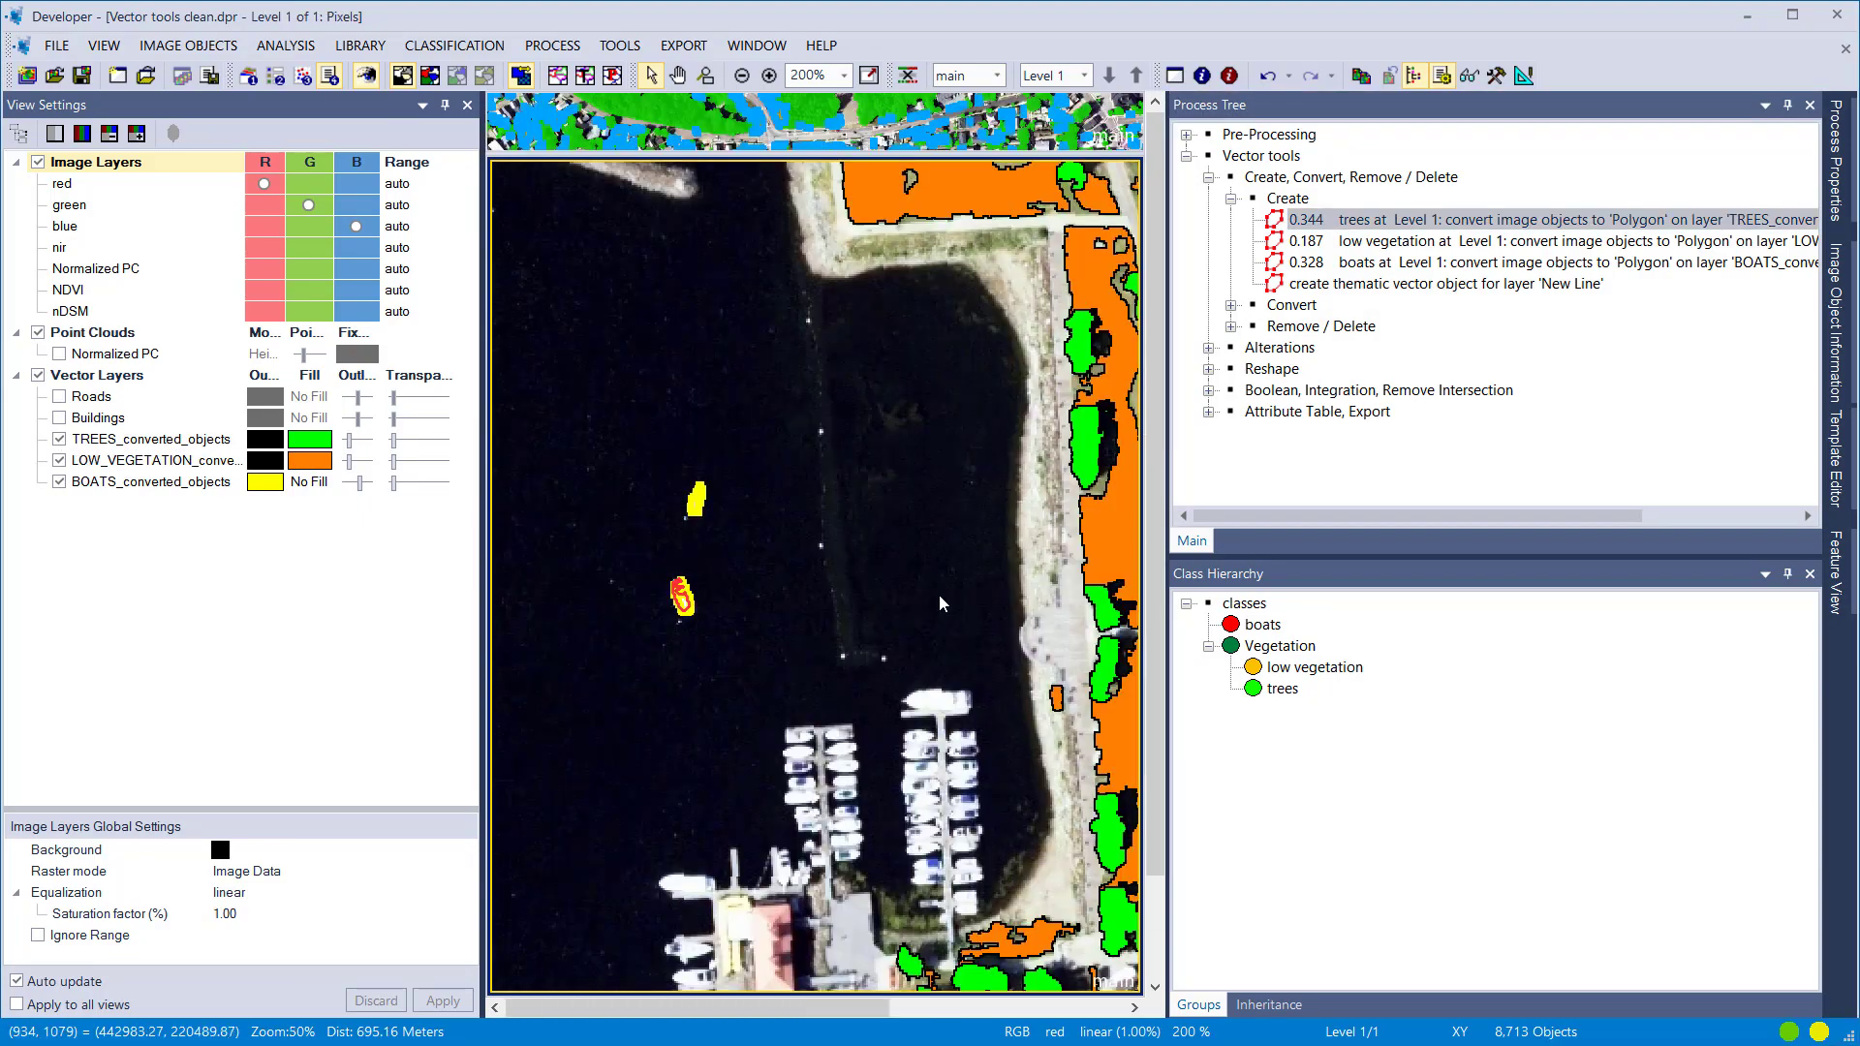
pyautogui.scroll(1, 983, 515)
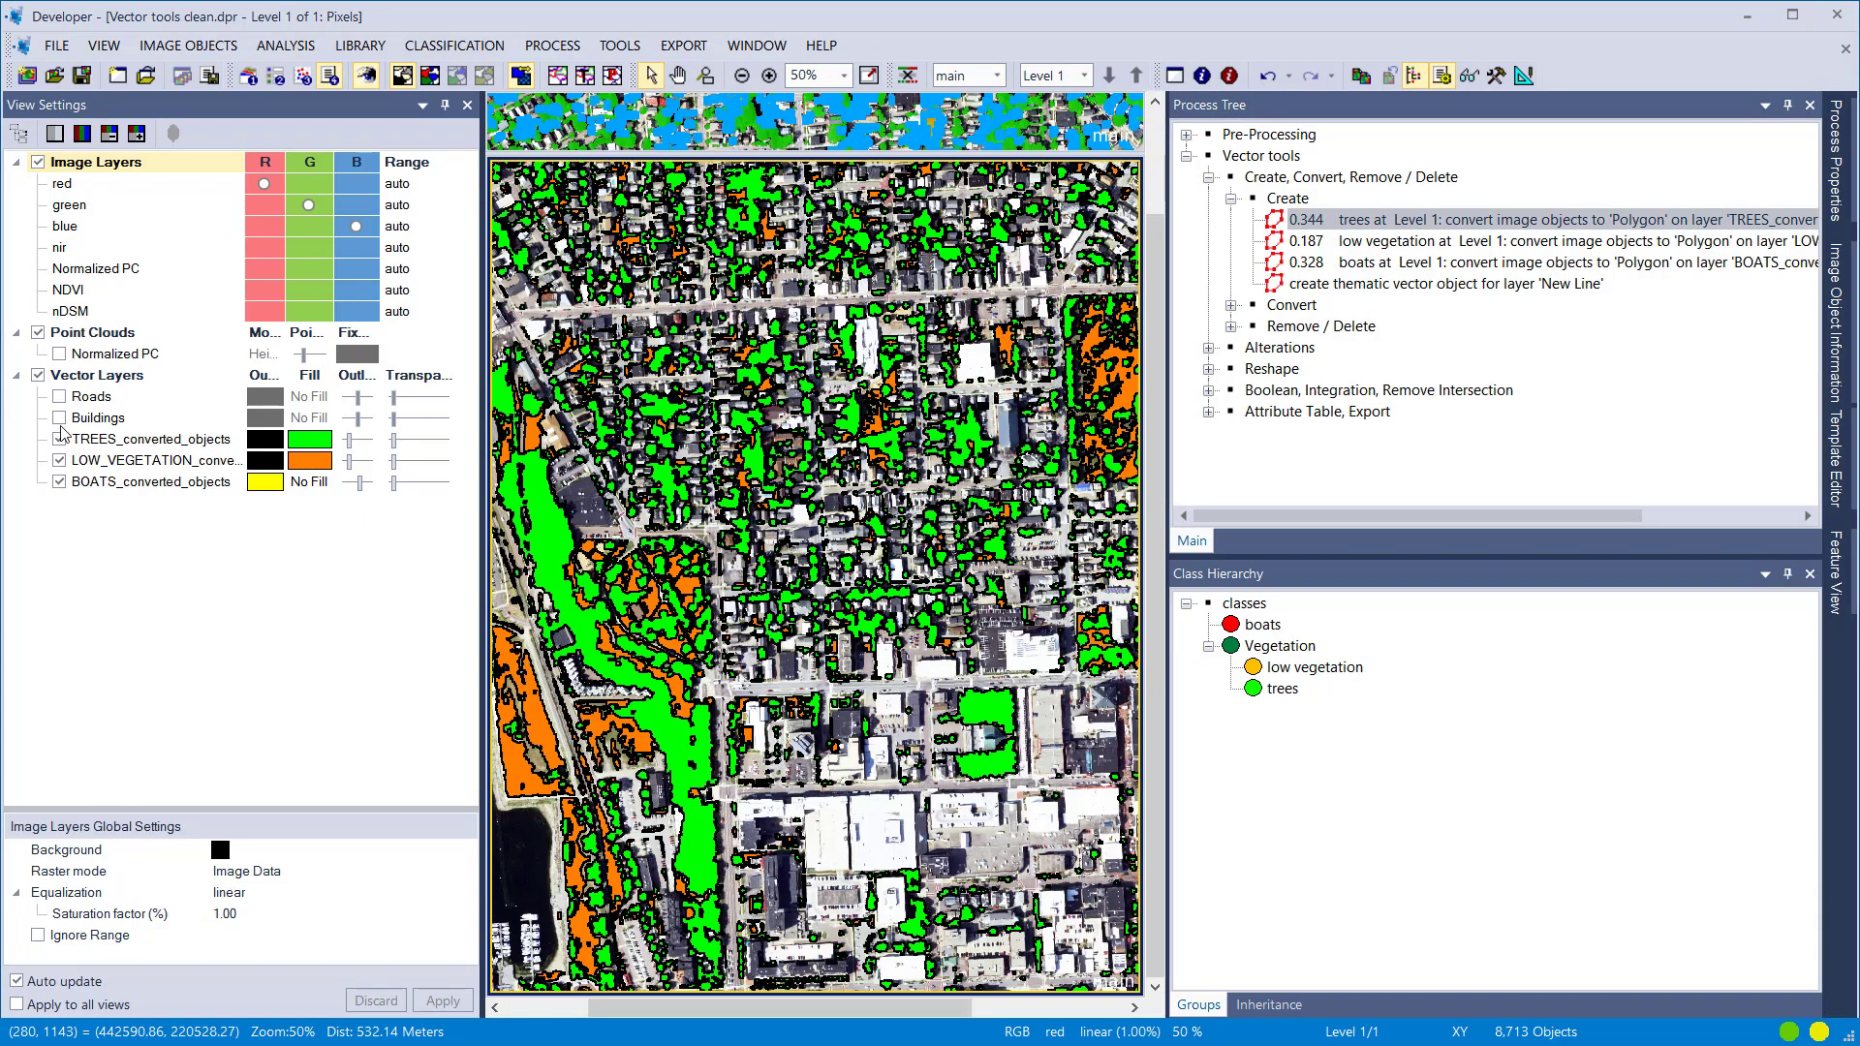
pyautogui.click(59, 461)
pyautogui.click(60, 482)
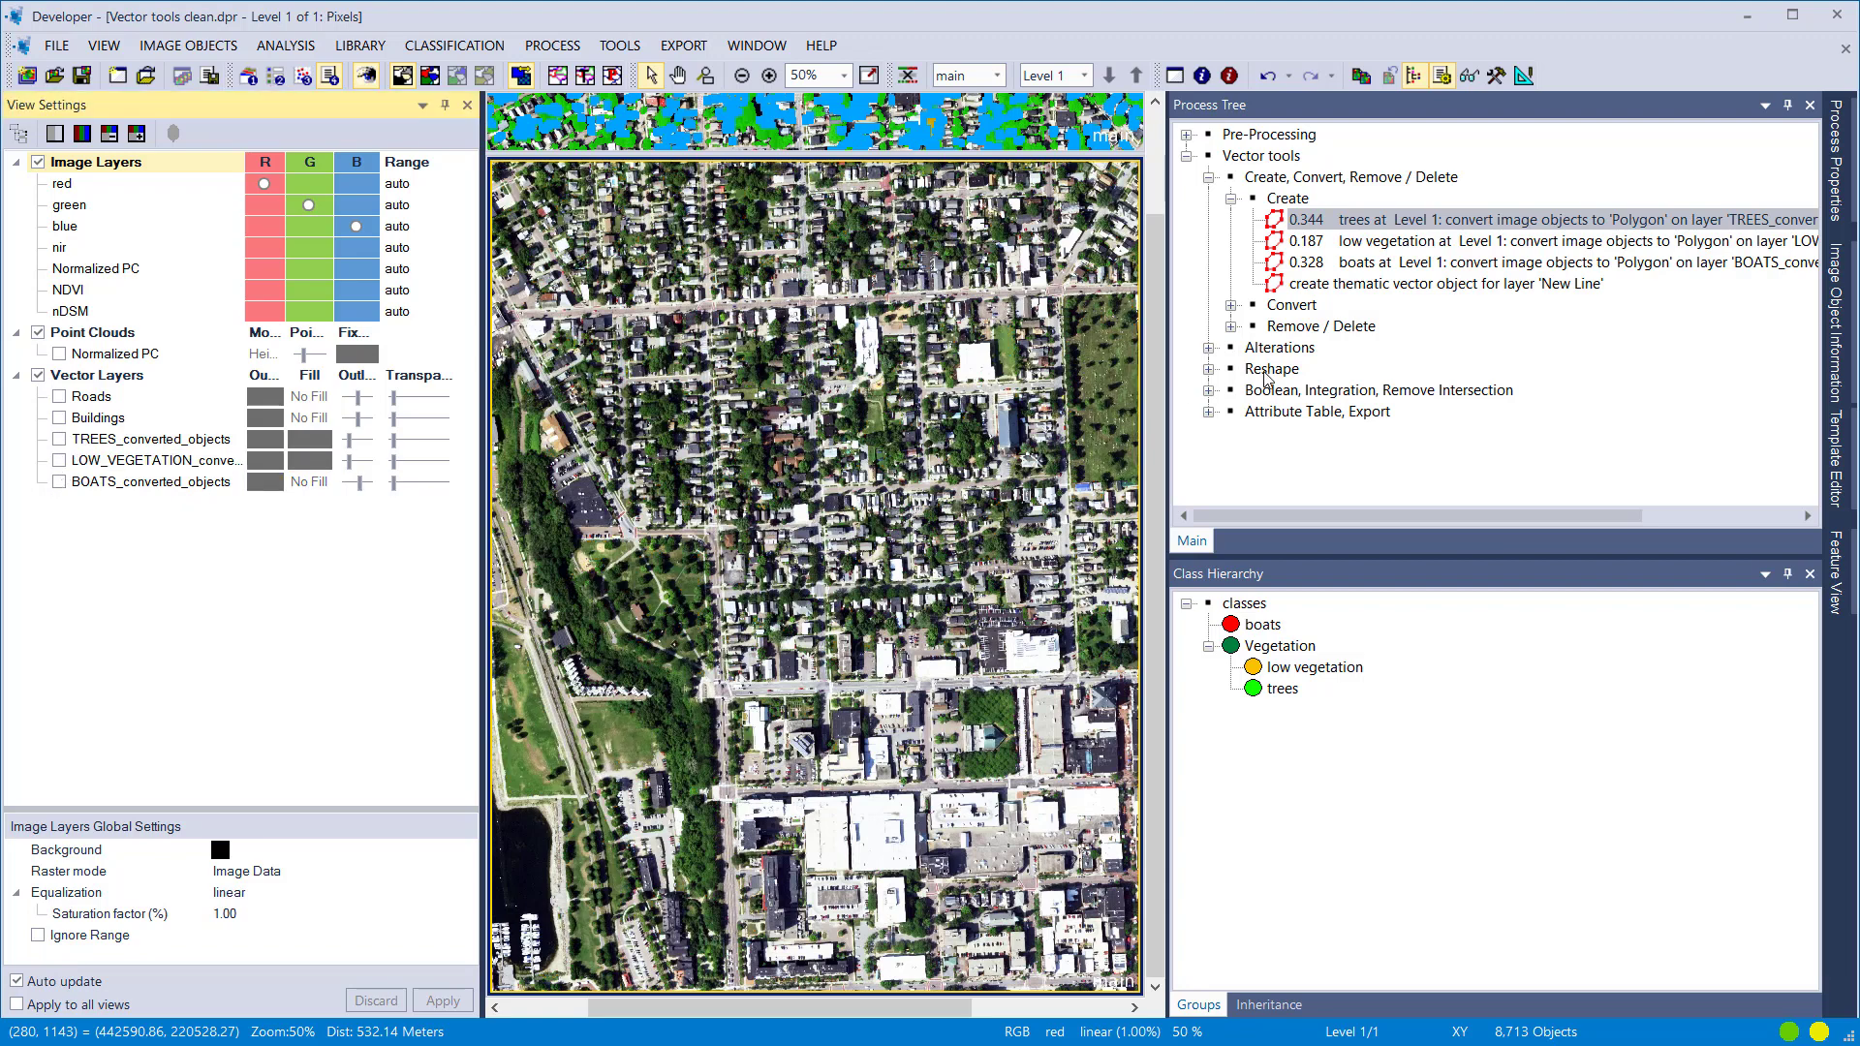
# Step: Open the create thematic vector object process for New Line and examine the available thematic object types
pyautogui.doubleClick(1298, 284)
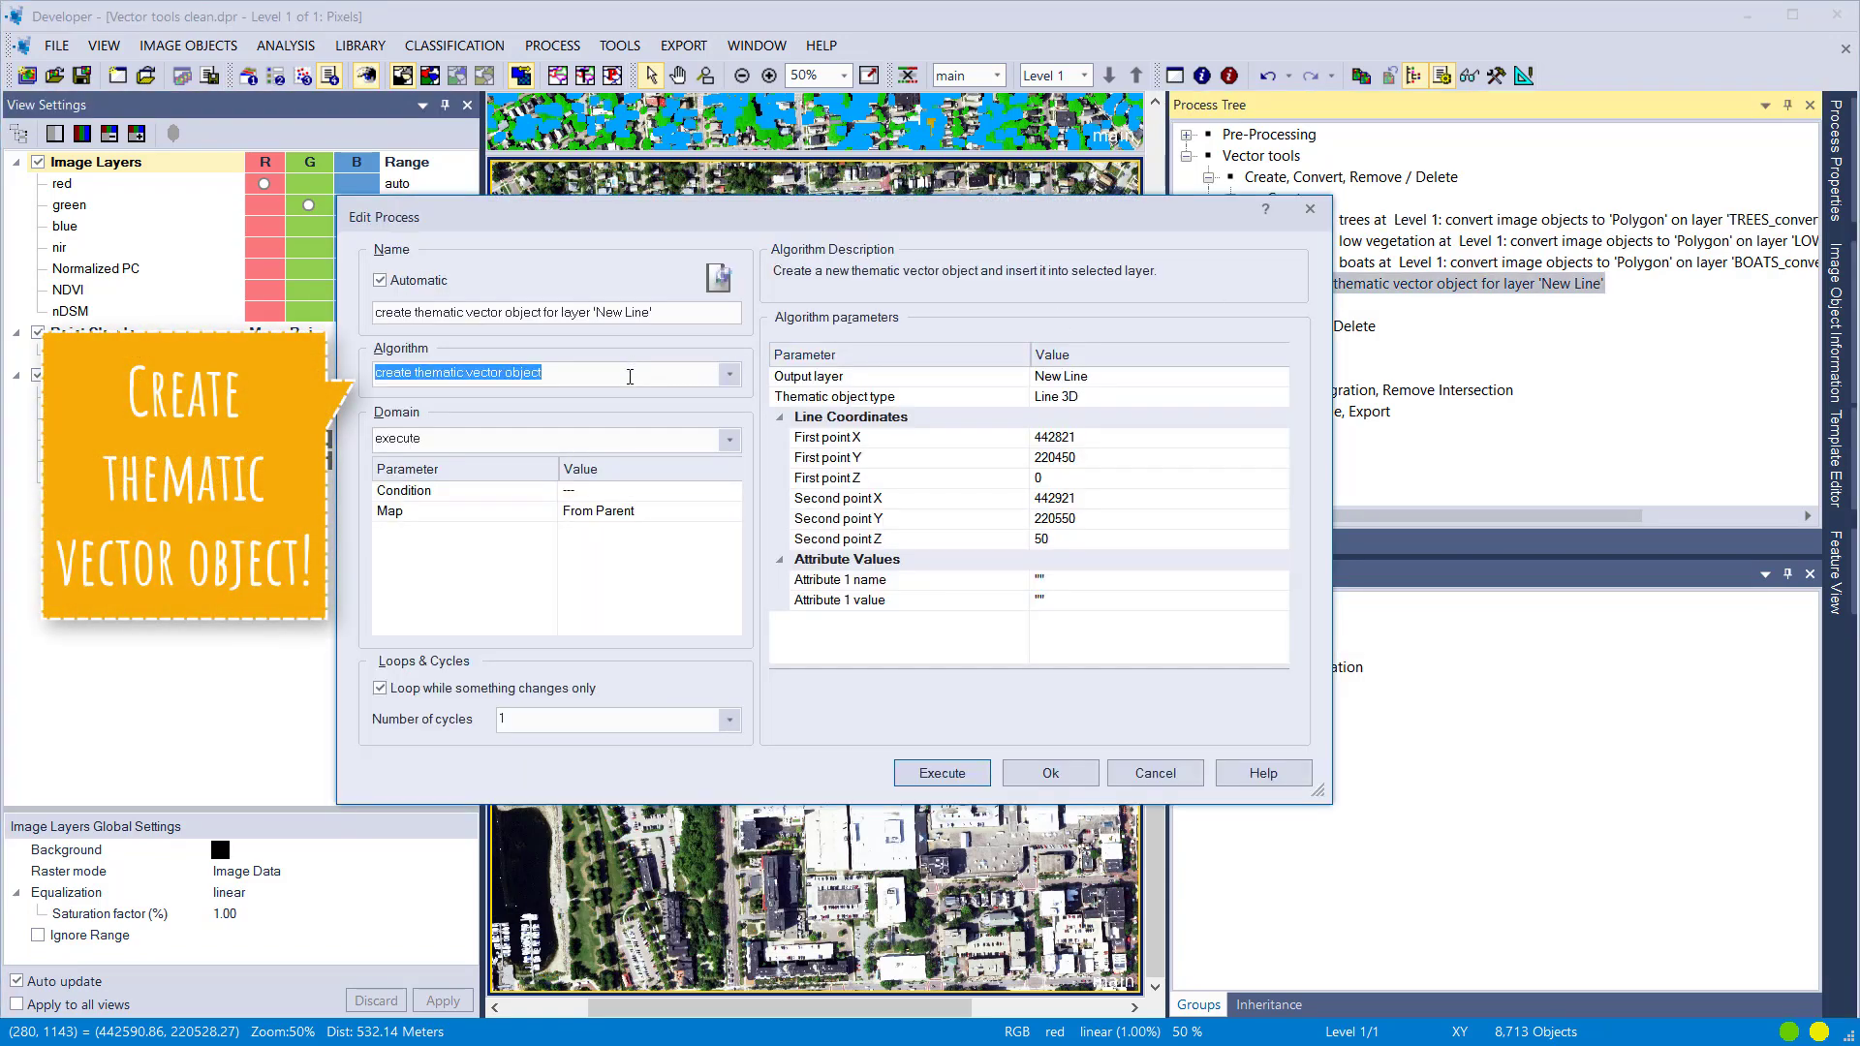
pyautogui.click(630, 376)
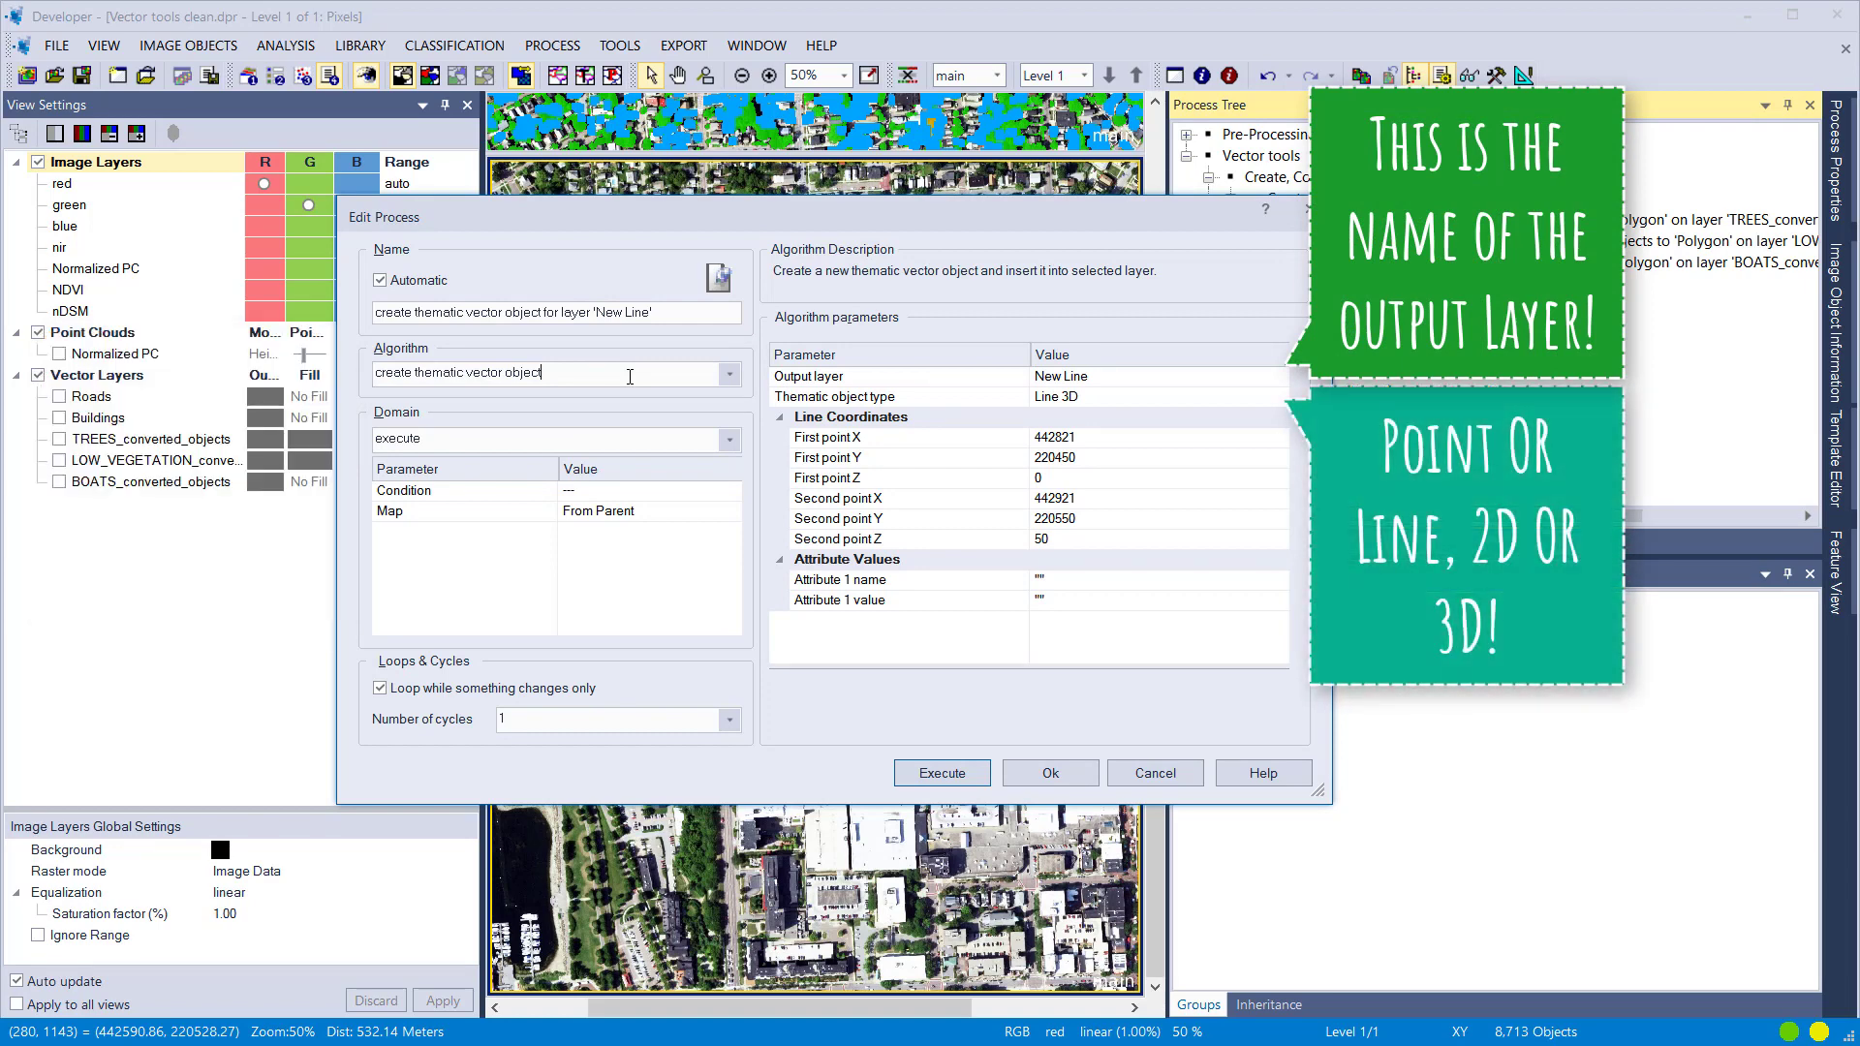
pyautogui.click(1279, 399)
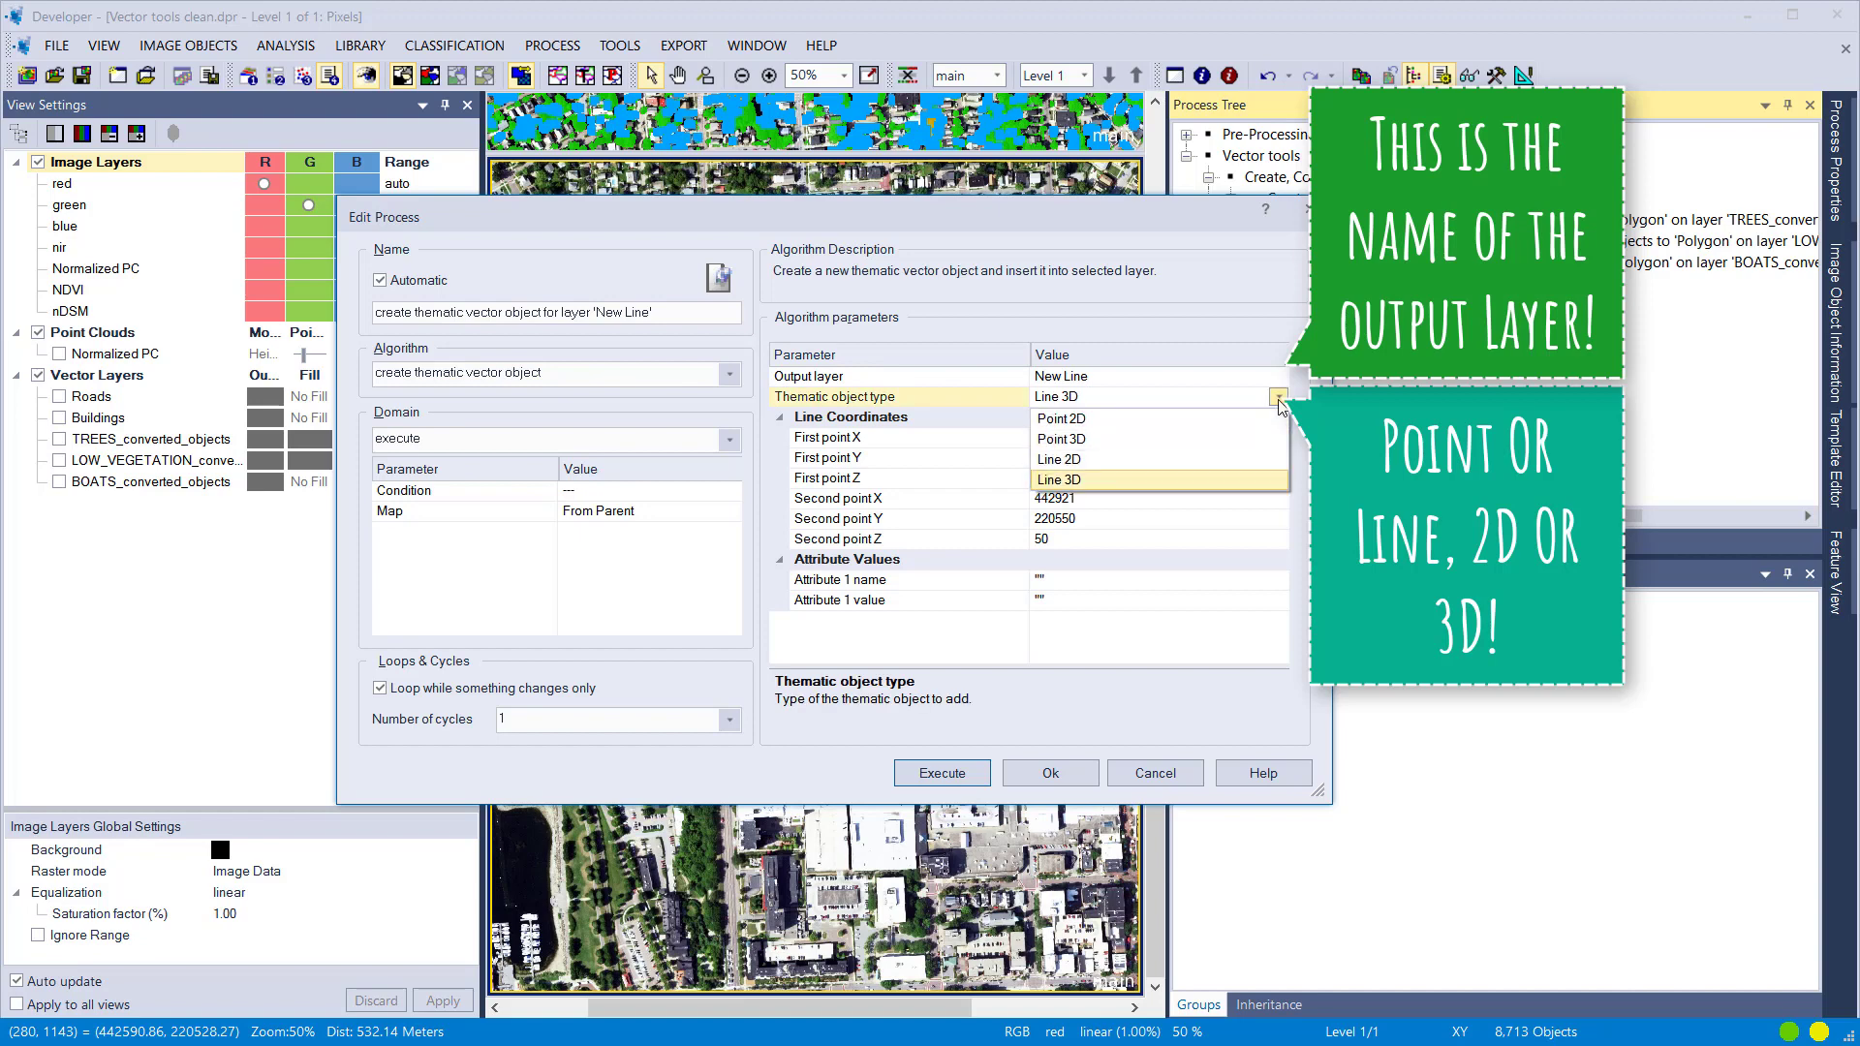
pyautogui.click(1279, 400)
# Step: Review the first and second point coordinates of the 3D line and execute the process to create the New Line layer
pyautogui.click(1153, 437)
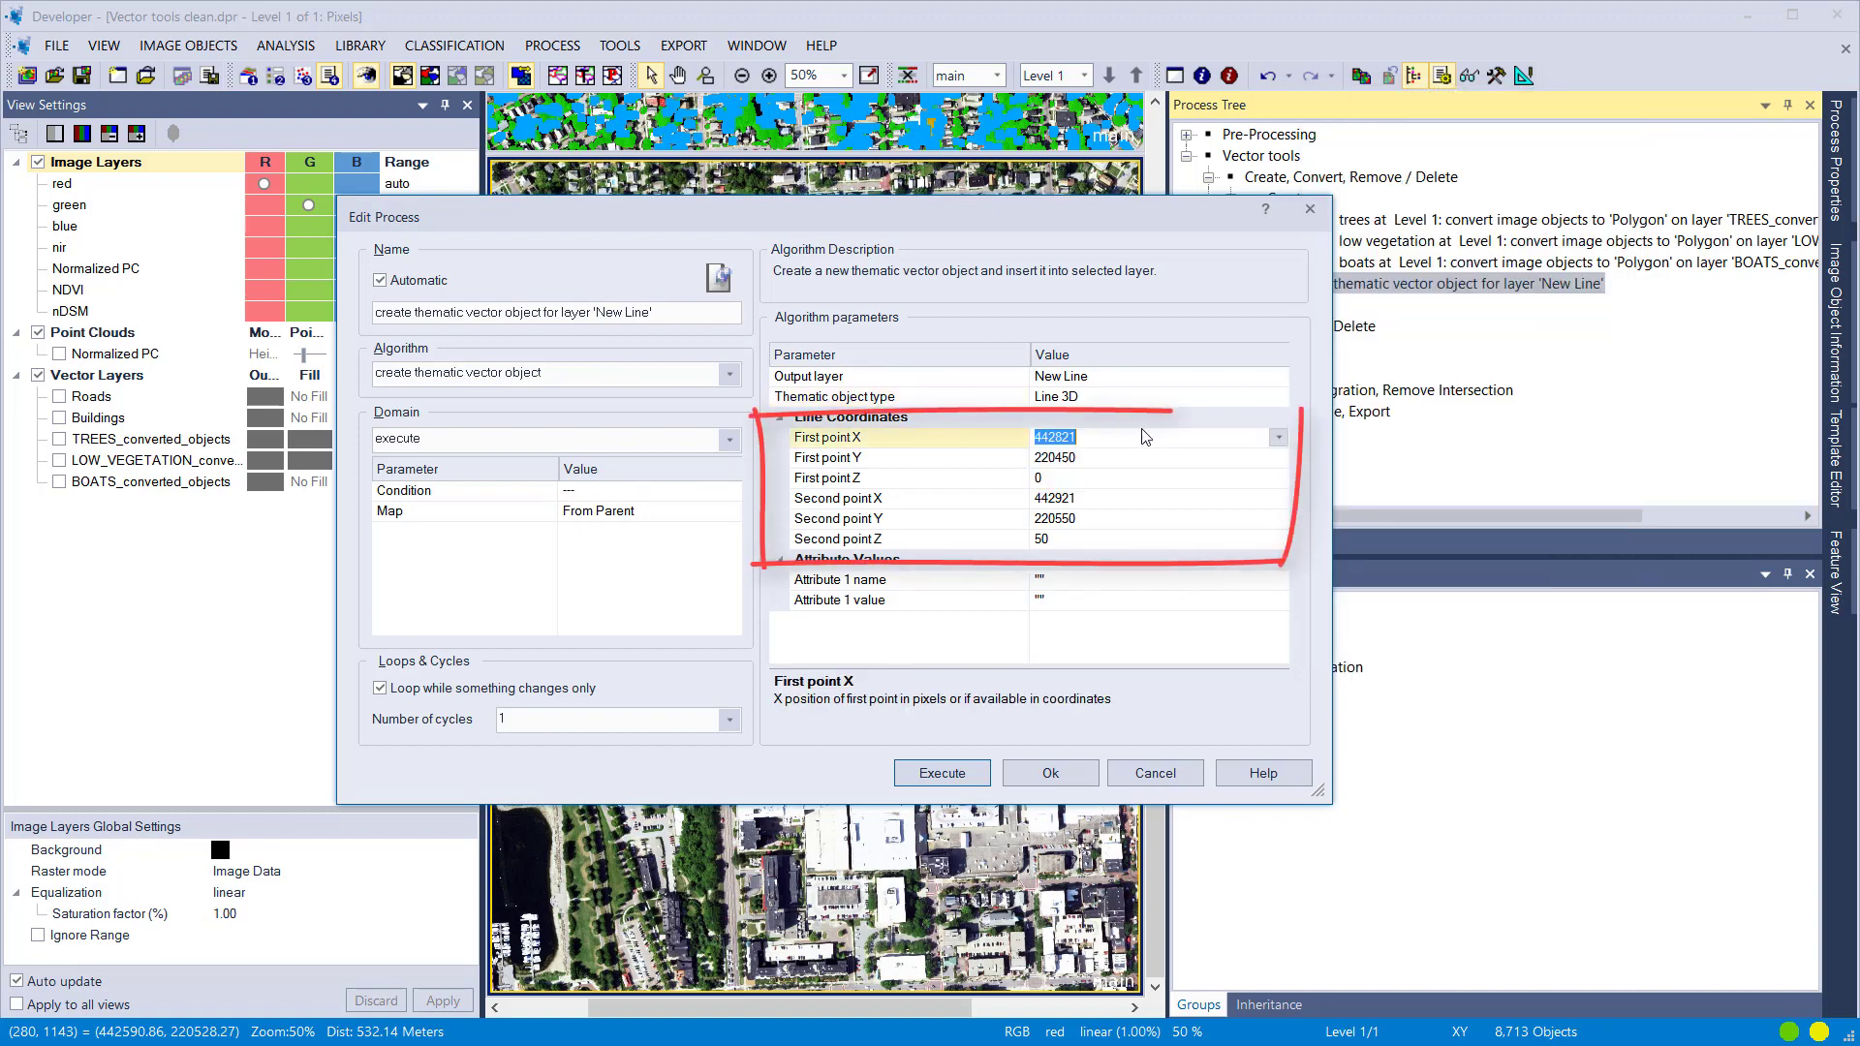
pyautogui.click(1135, 460)
pyautogui.click(1133, 482)
pyautogui.click(1134, 500)
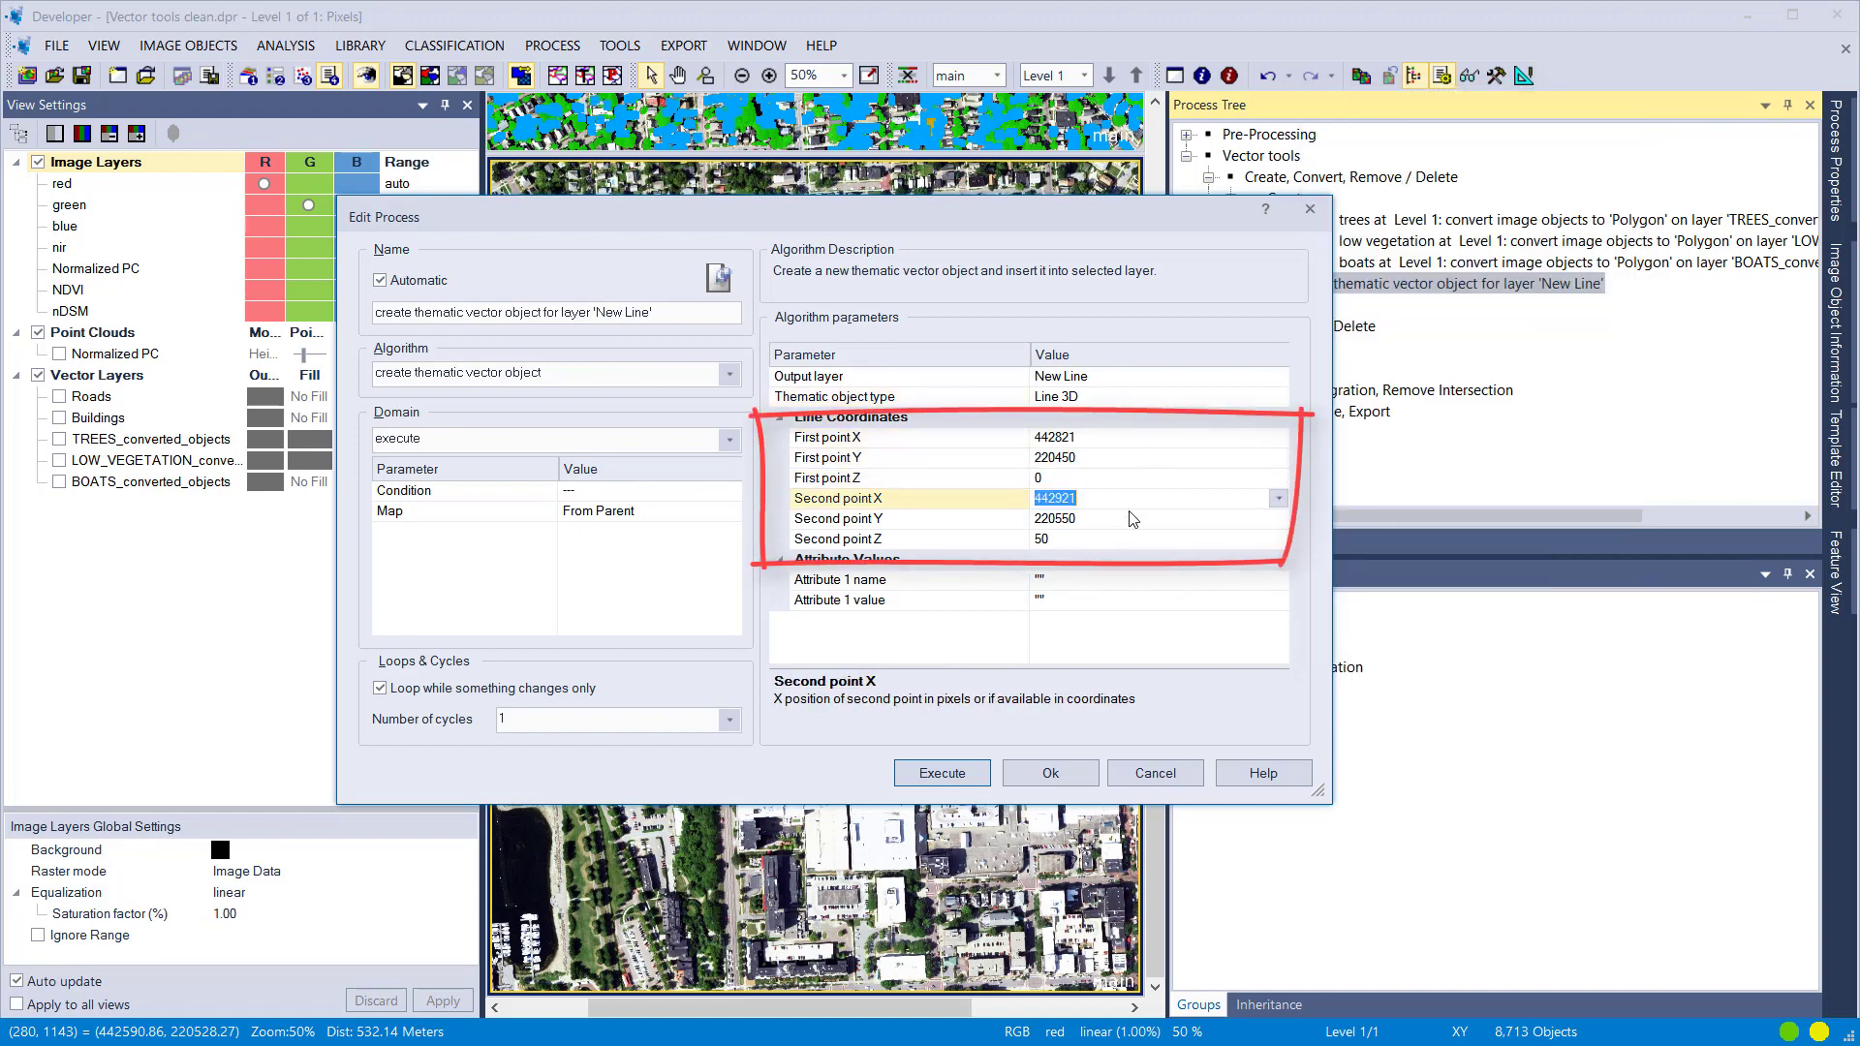
pyautogui.click(1134, 520)
pyautogui.click(1134, 540)
pyautogui.click(1139, 649)
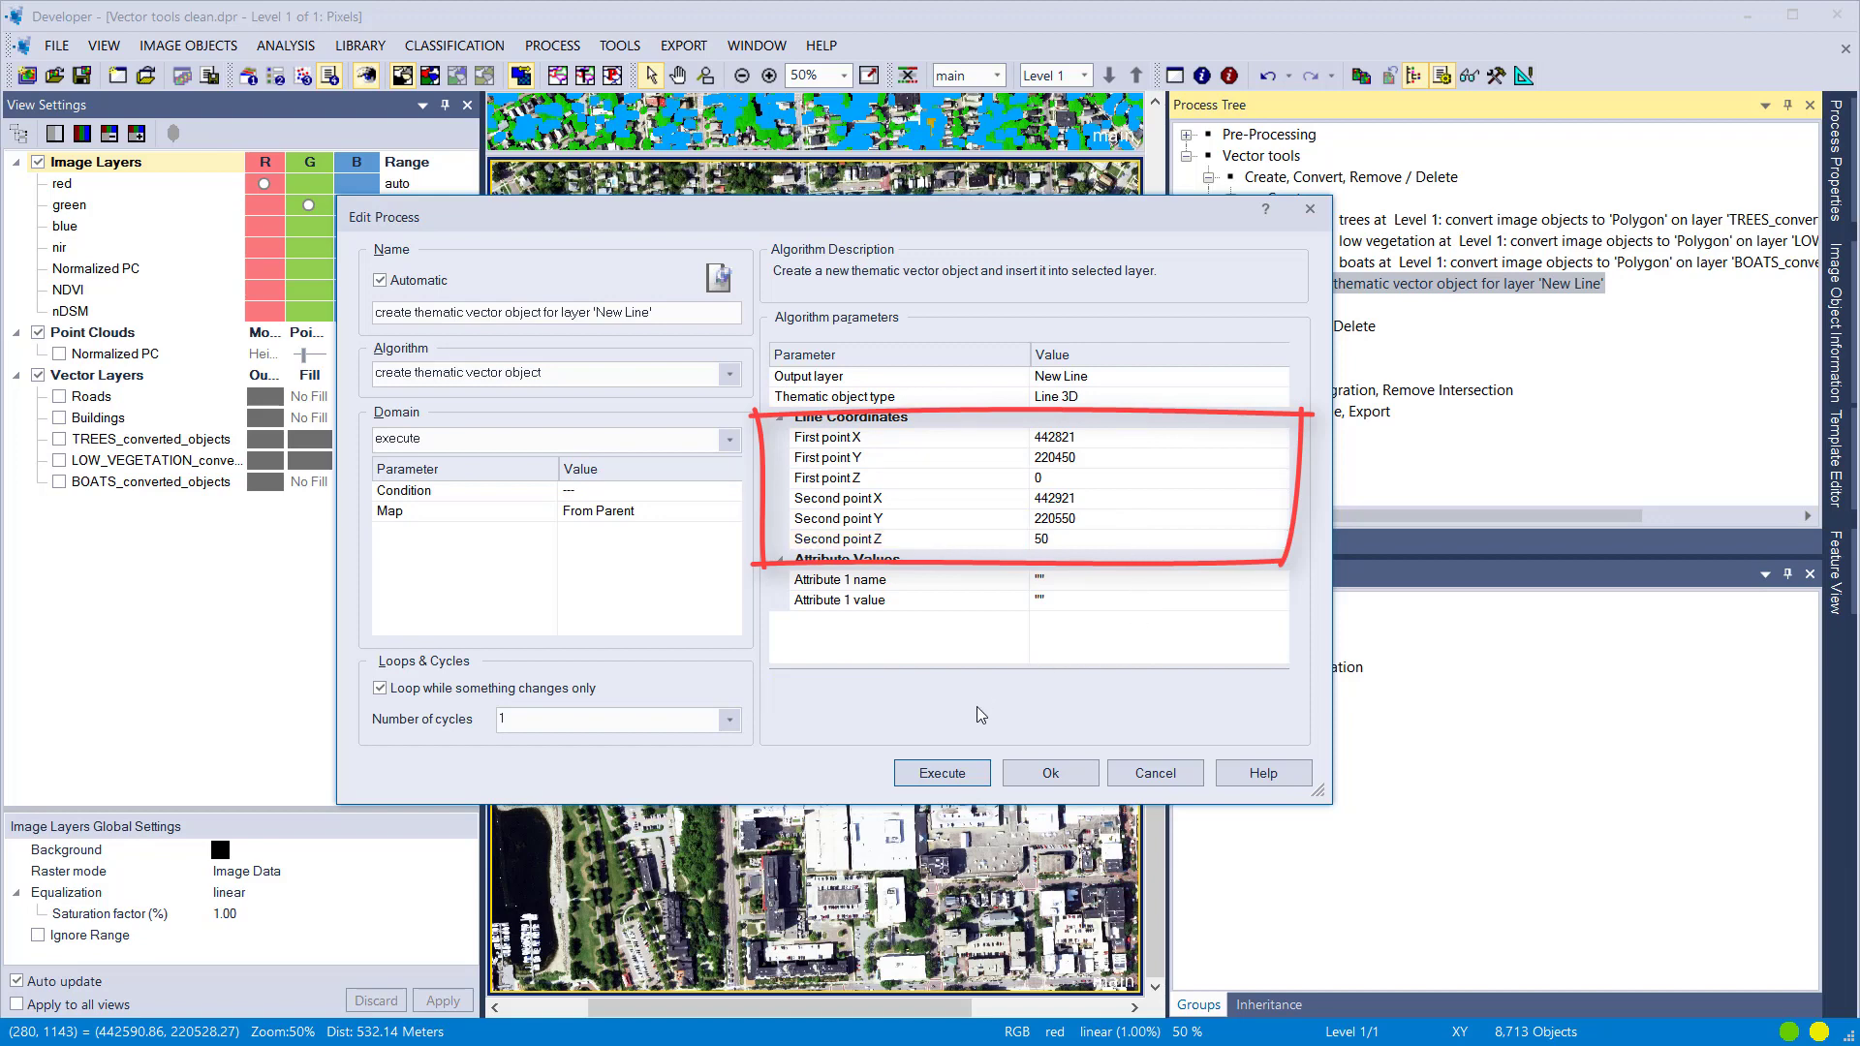
pyautogui.click(968, 770)
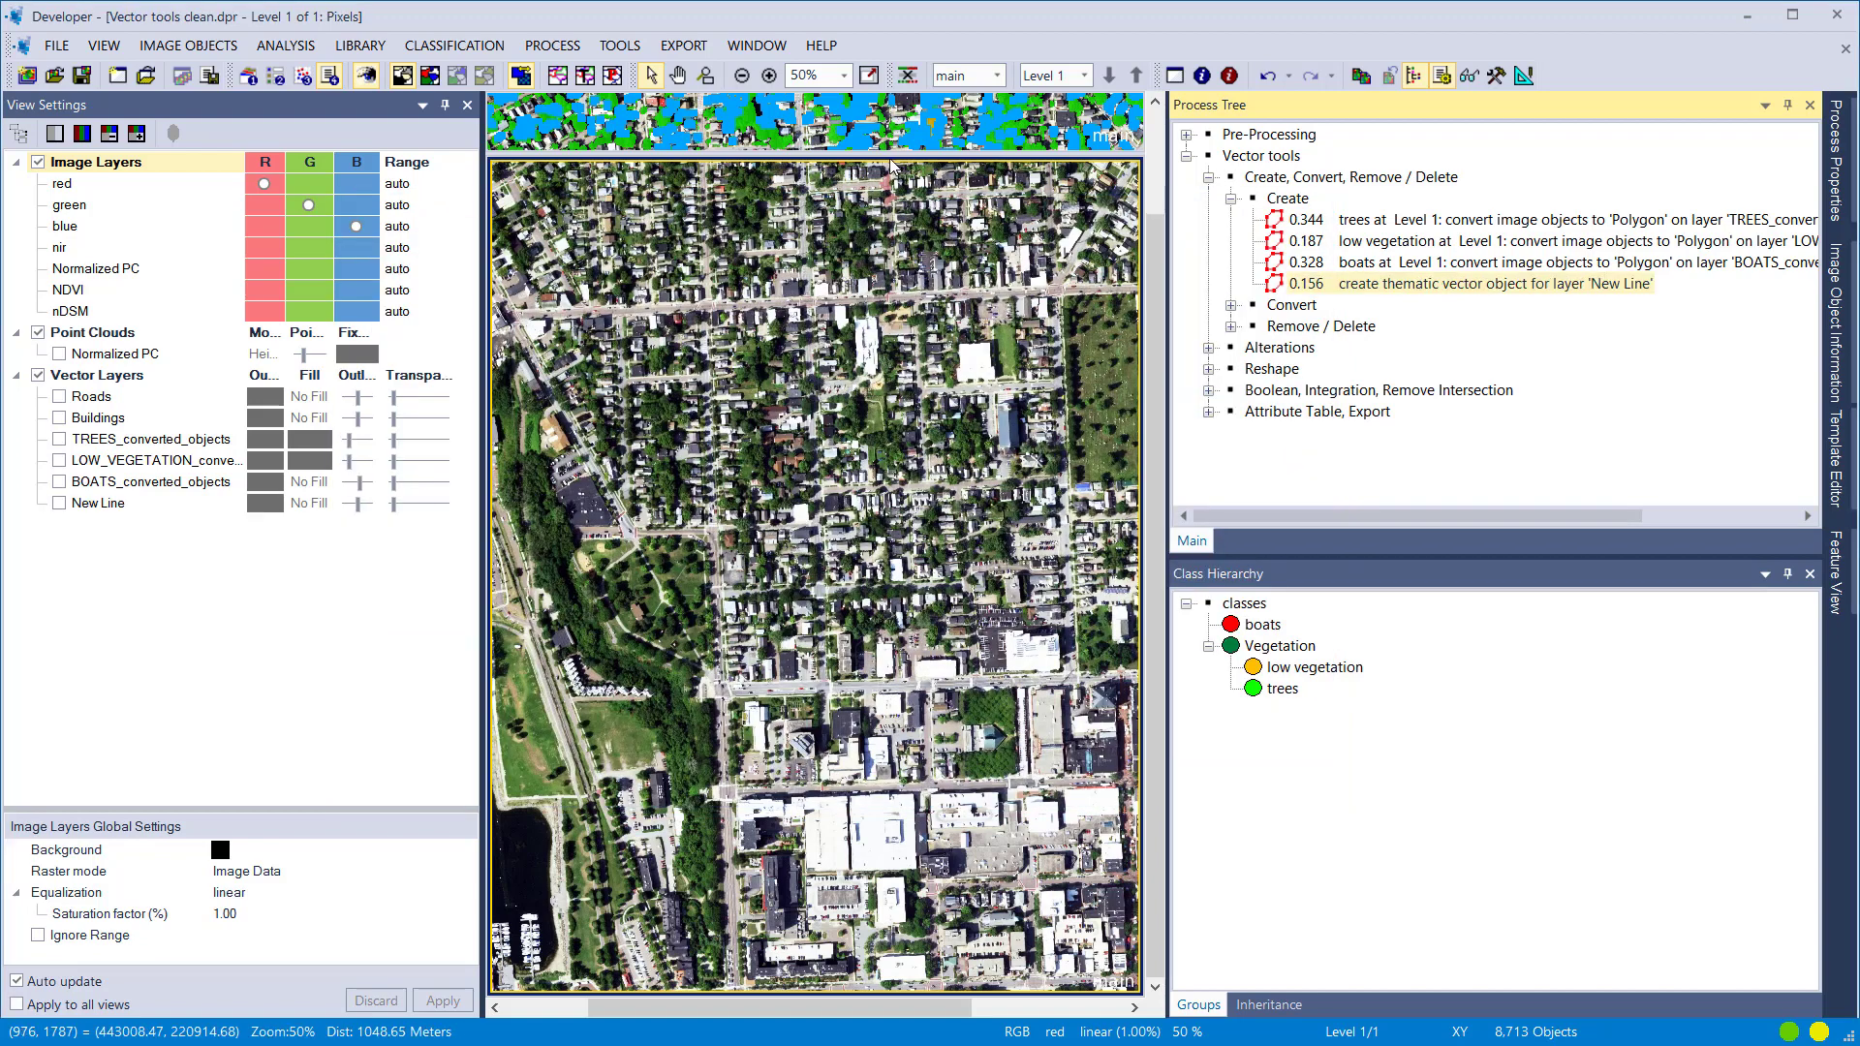
# Step: Enlarge the upper map pane, show the three converted layers and New Line, and move New Line above TREES_converted_objects
pyautogui.moveTo(884, 152); pyautogui.dragTo(883, 911)
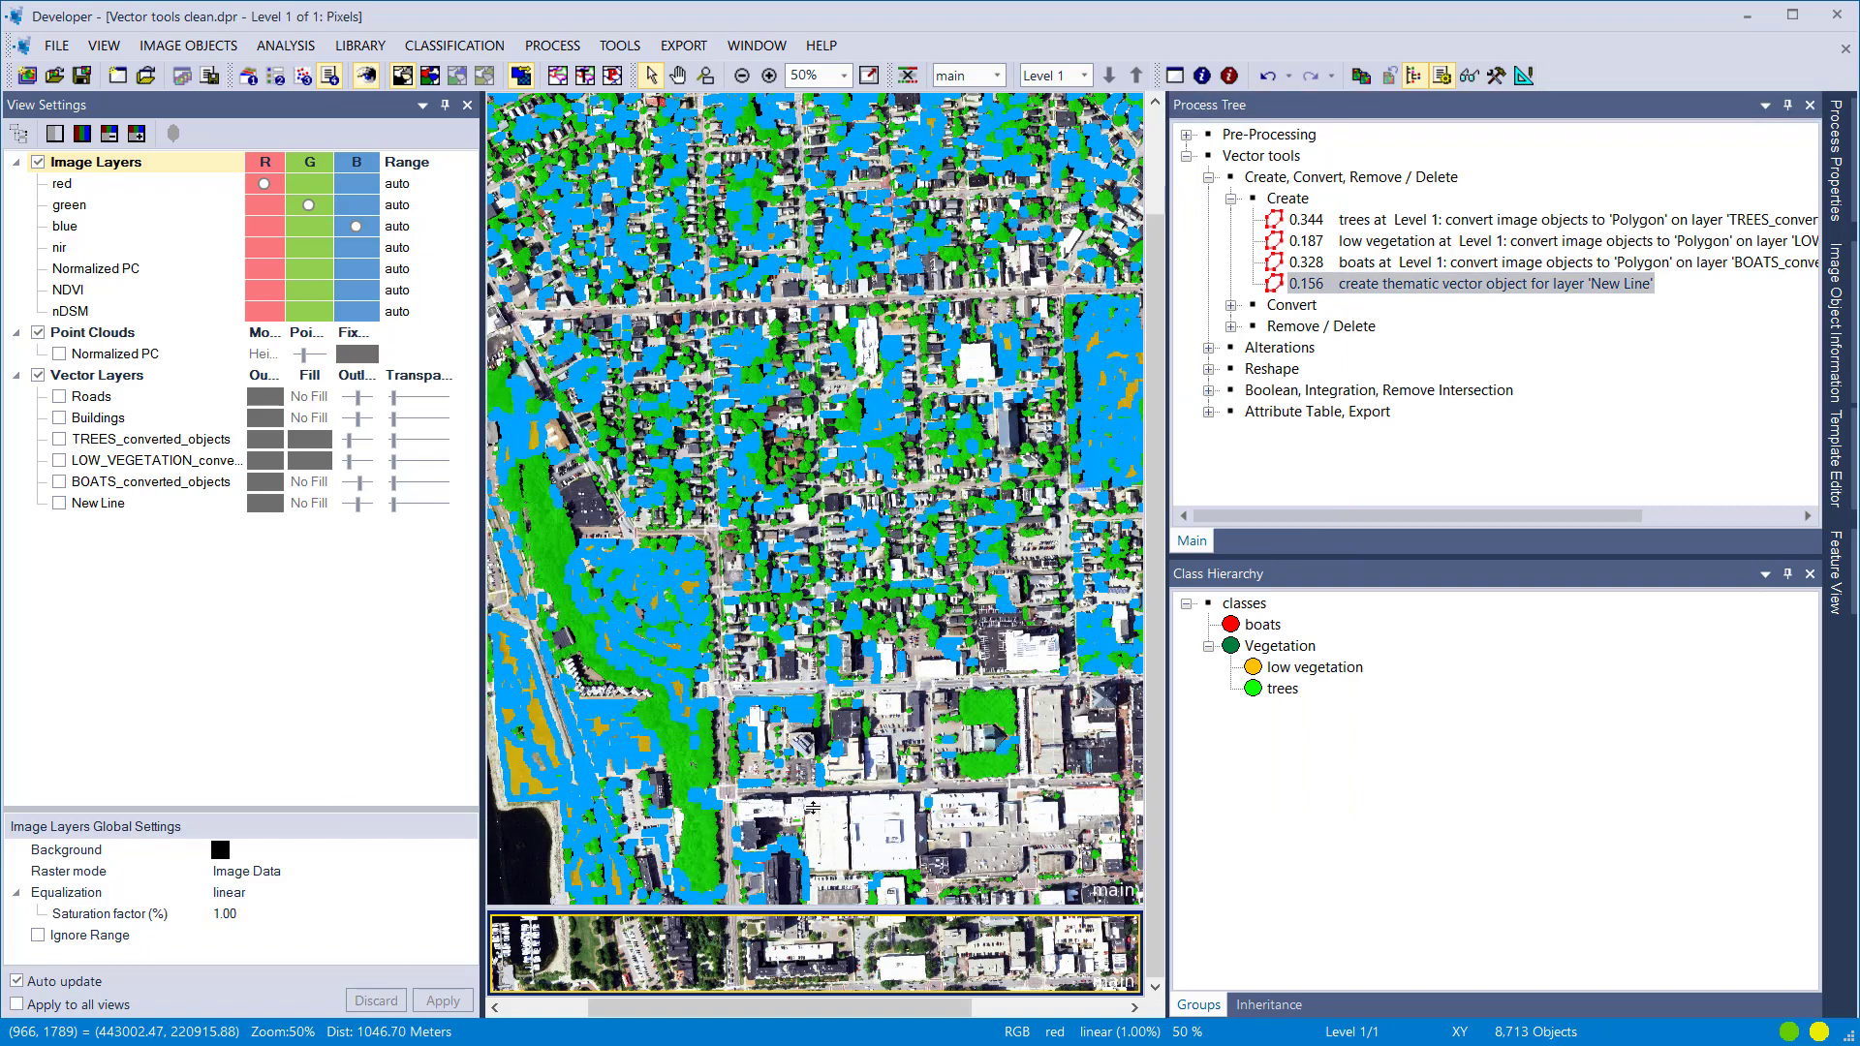
pyautogui.click(59, 461)
pyautogui.click(59, 503)
pyautogui.click(59, 481)
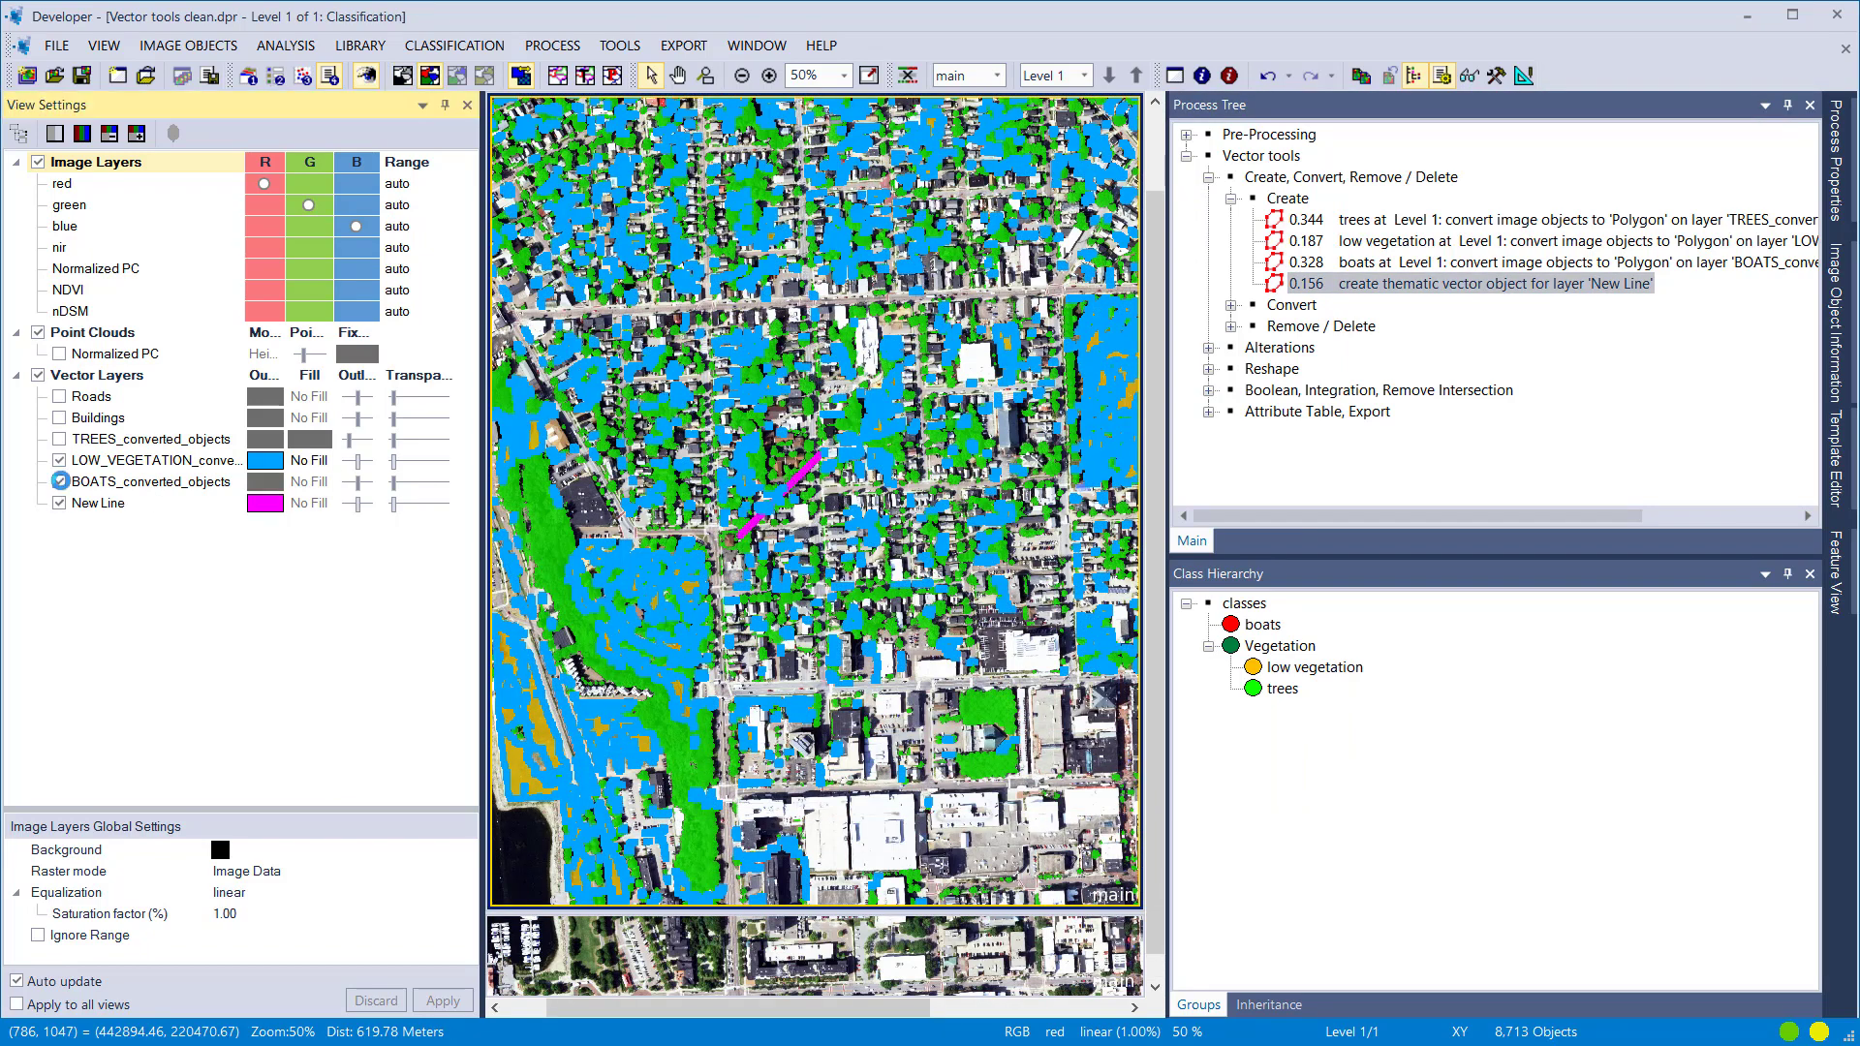
pyautogui.click(59, 438)
pyautogui.click(405, 78)
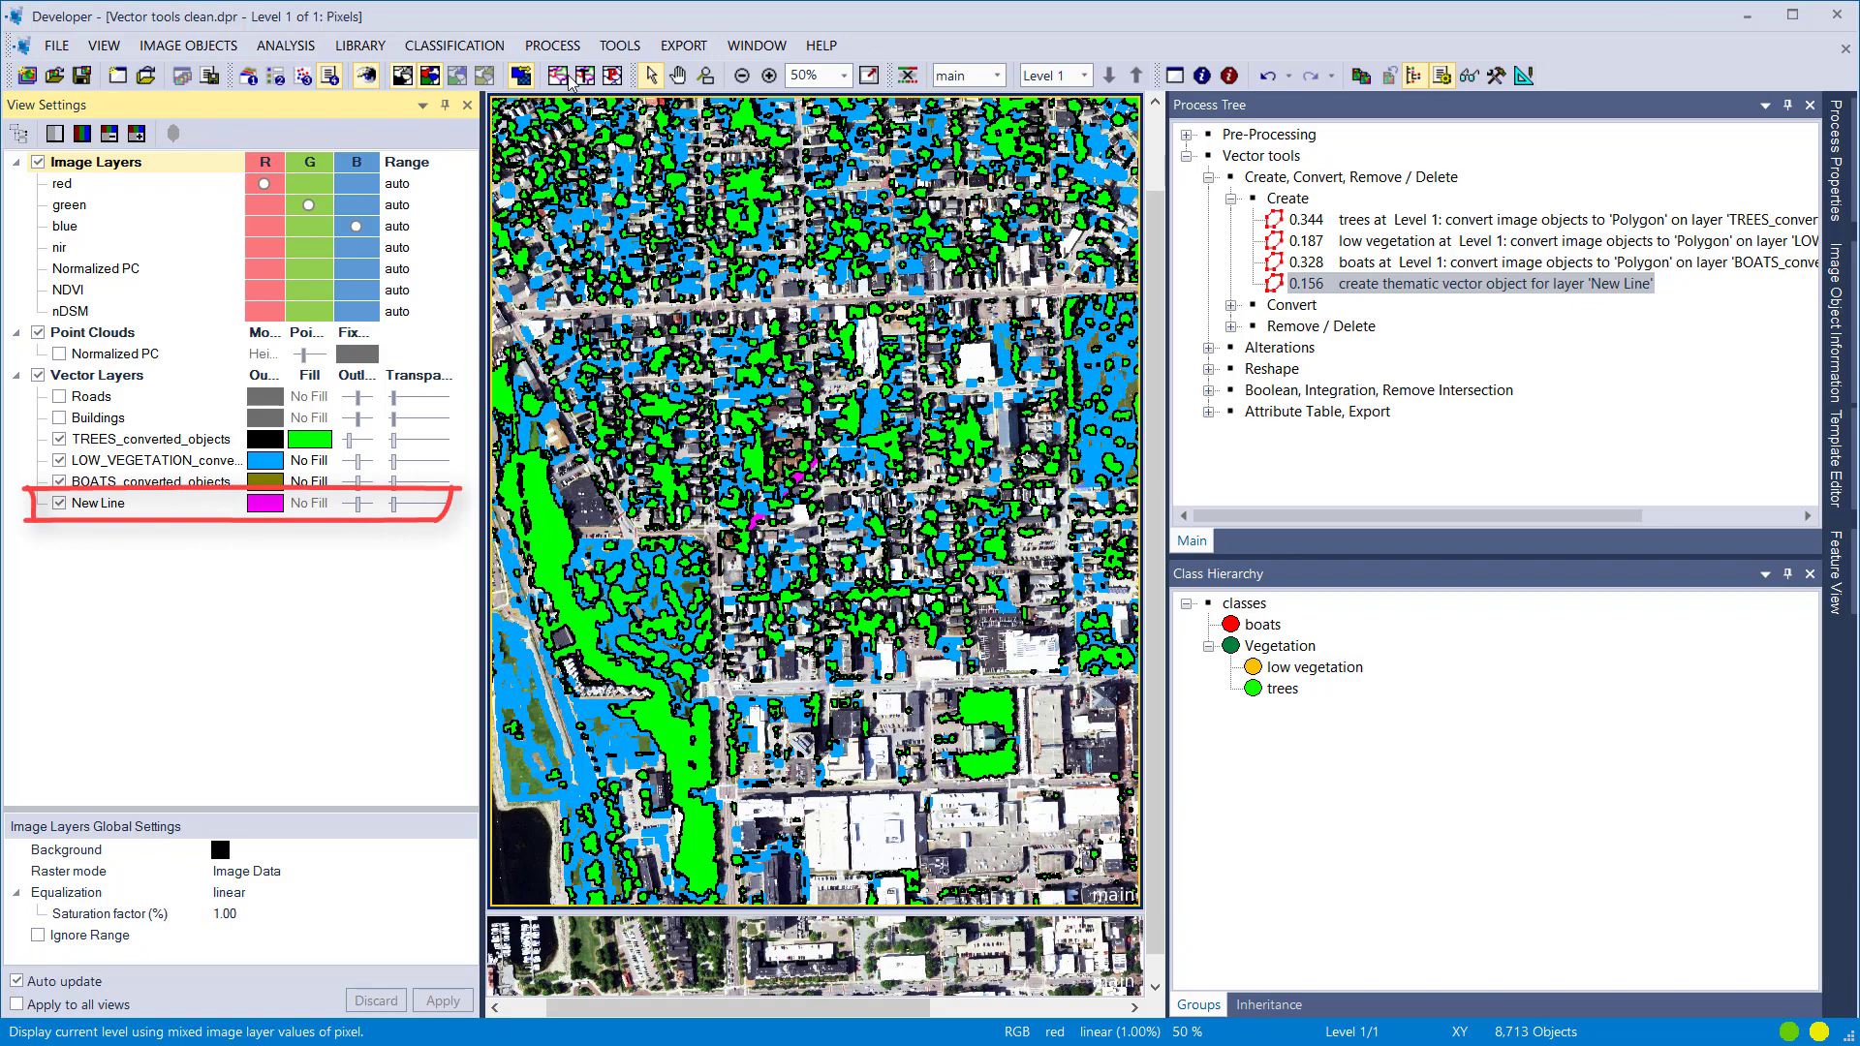
pyautogui.moveTo(132, 505); pyautogui.dragTo(128, 443)
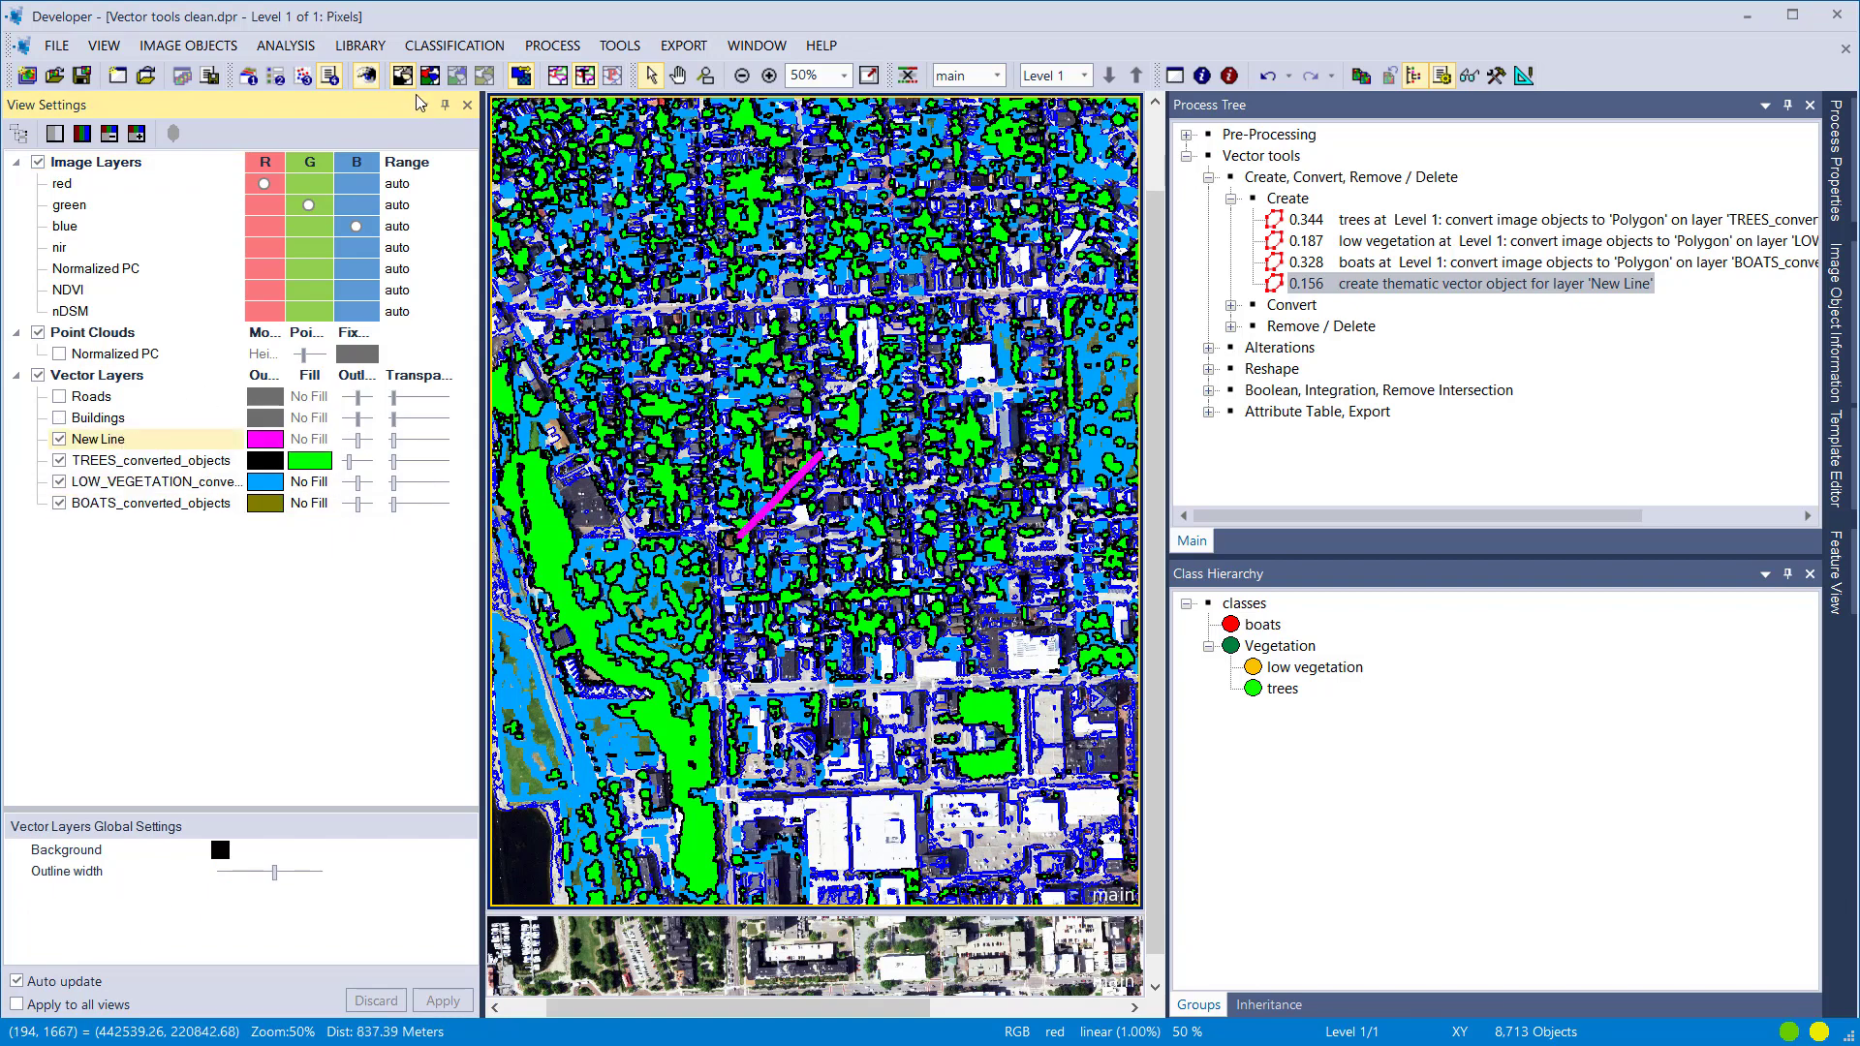
# Step: Show the Normalized PC point cloud with only the New Line vector layer, and start a 3D subset selection, closing the other panes
pyautogui.click(60, 353)
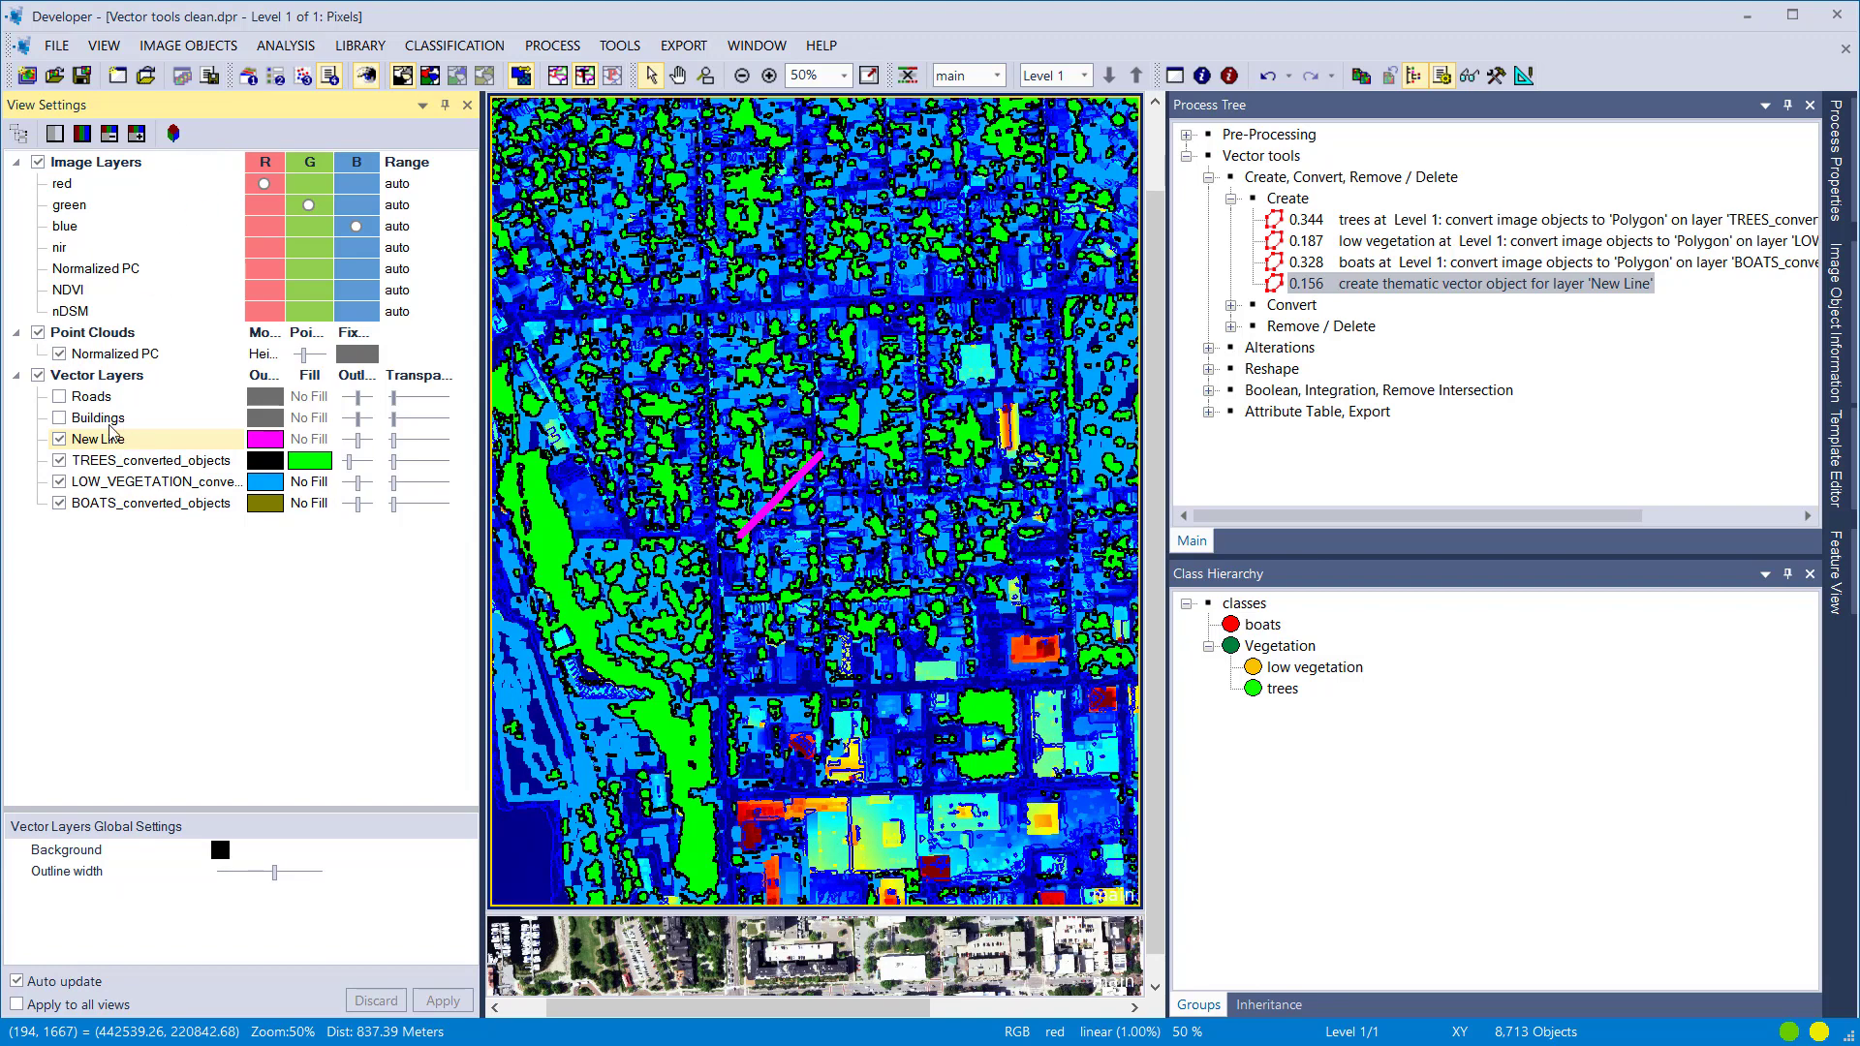
pyautogui.click(59, 482)
pyautogui.click(59, 460)
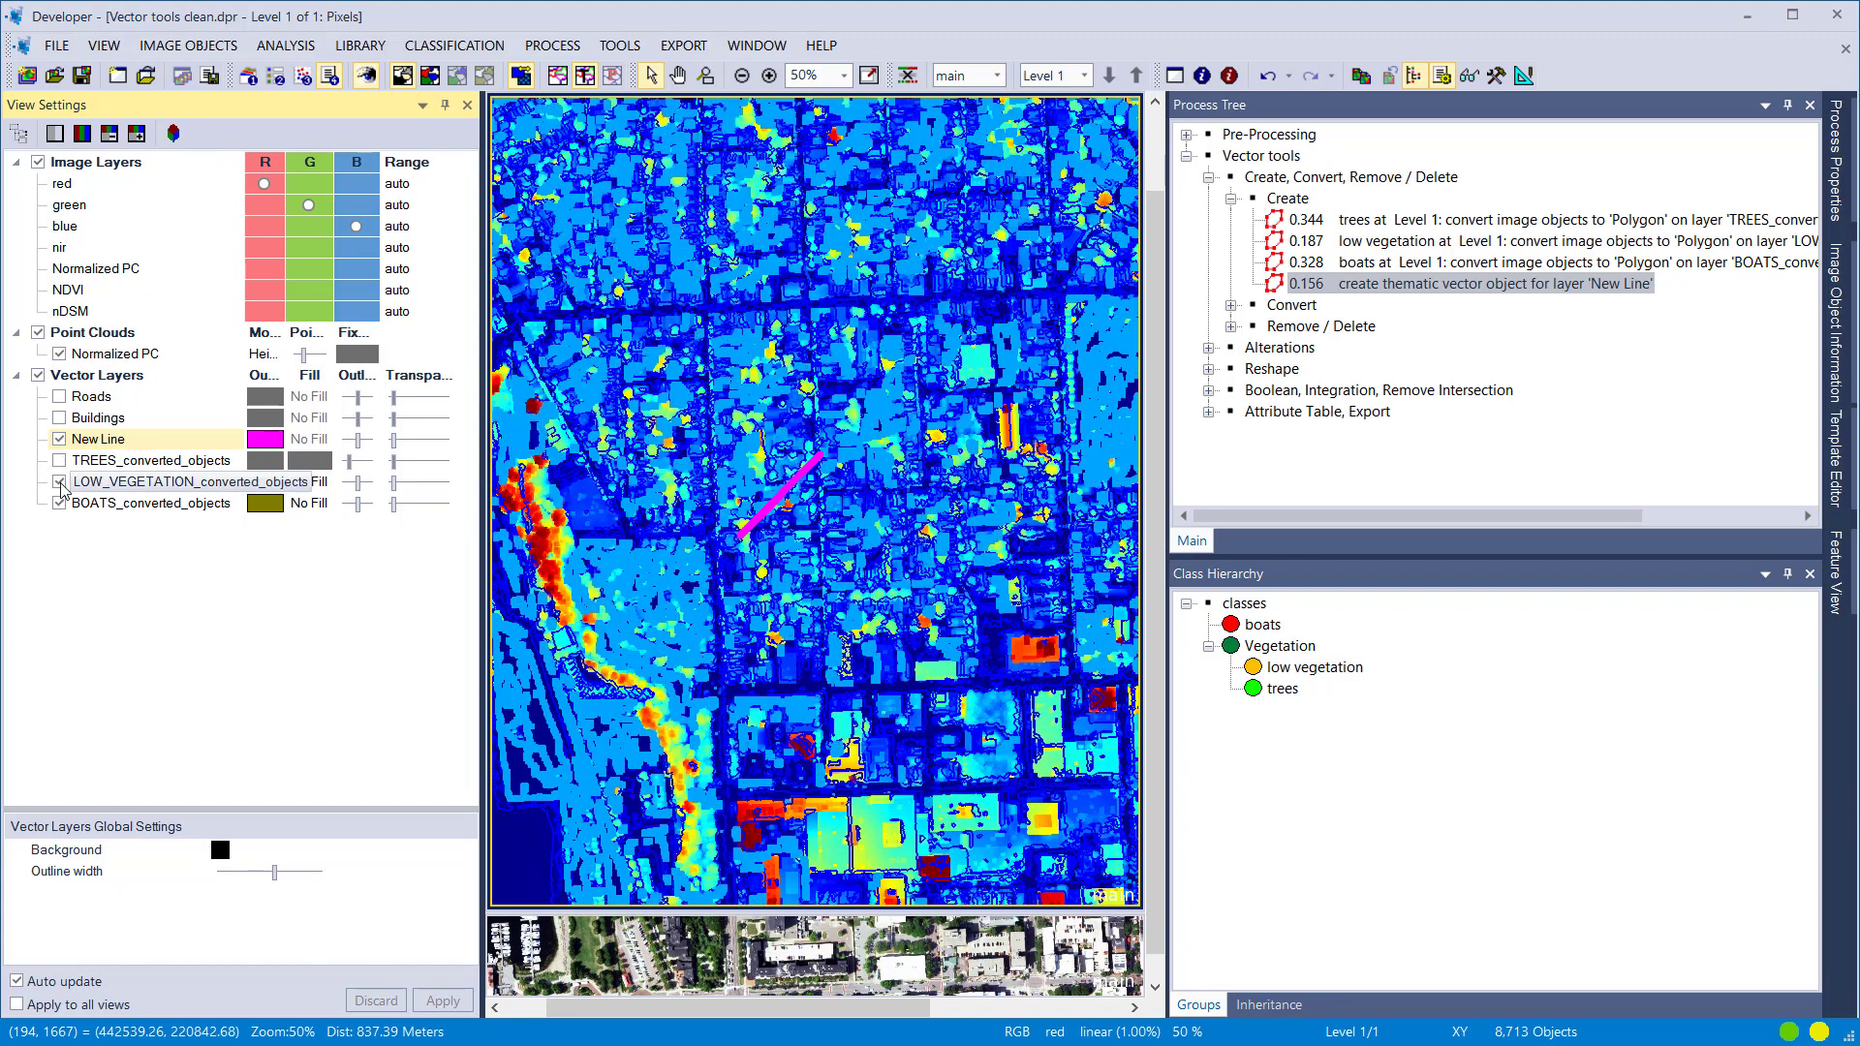
pyautogui.click(59, 503)
pyautogui.click(173, 133)
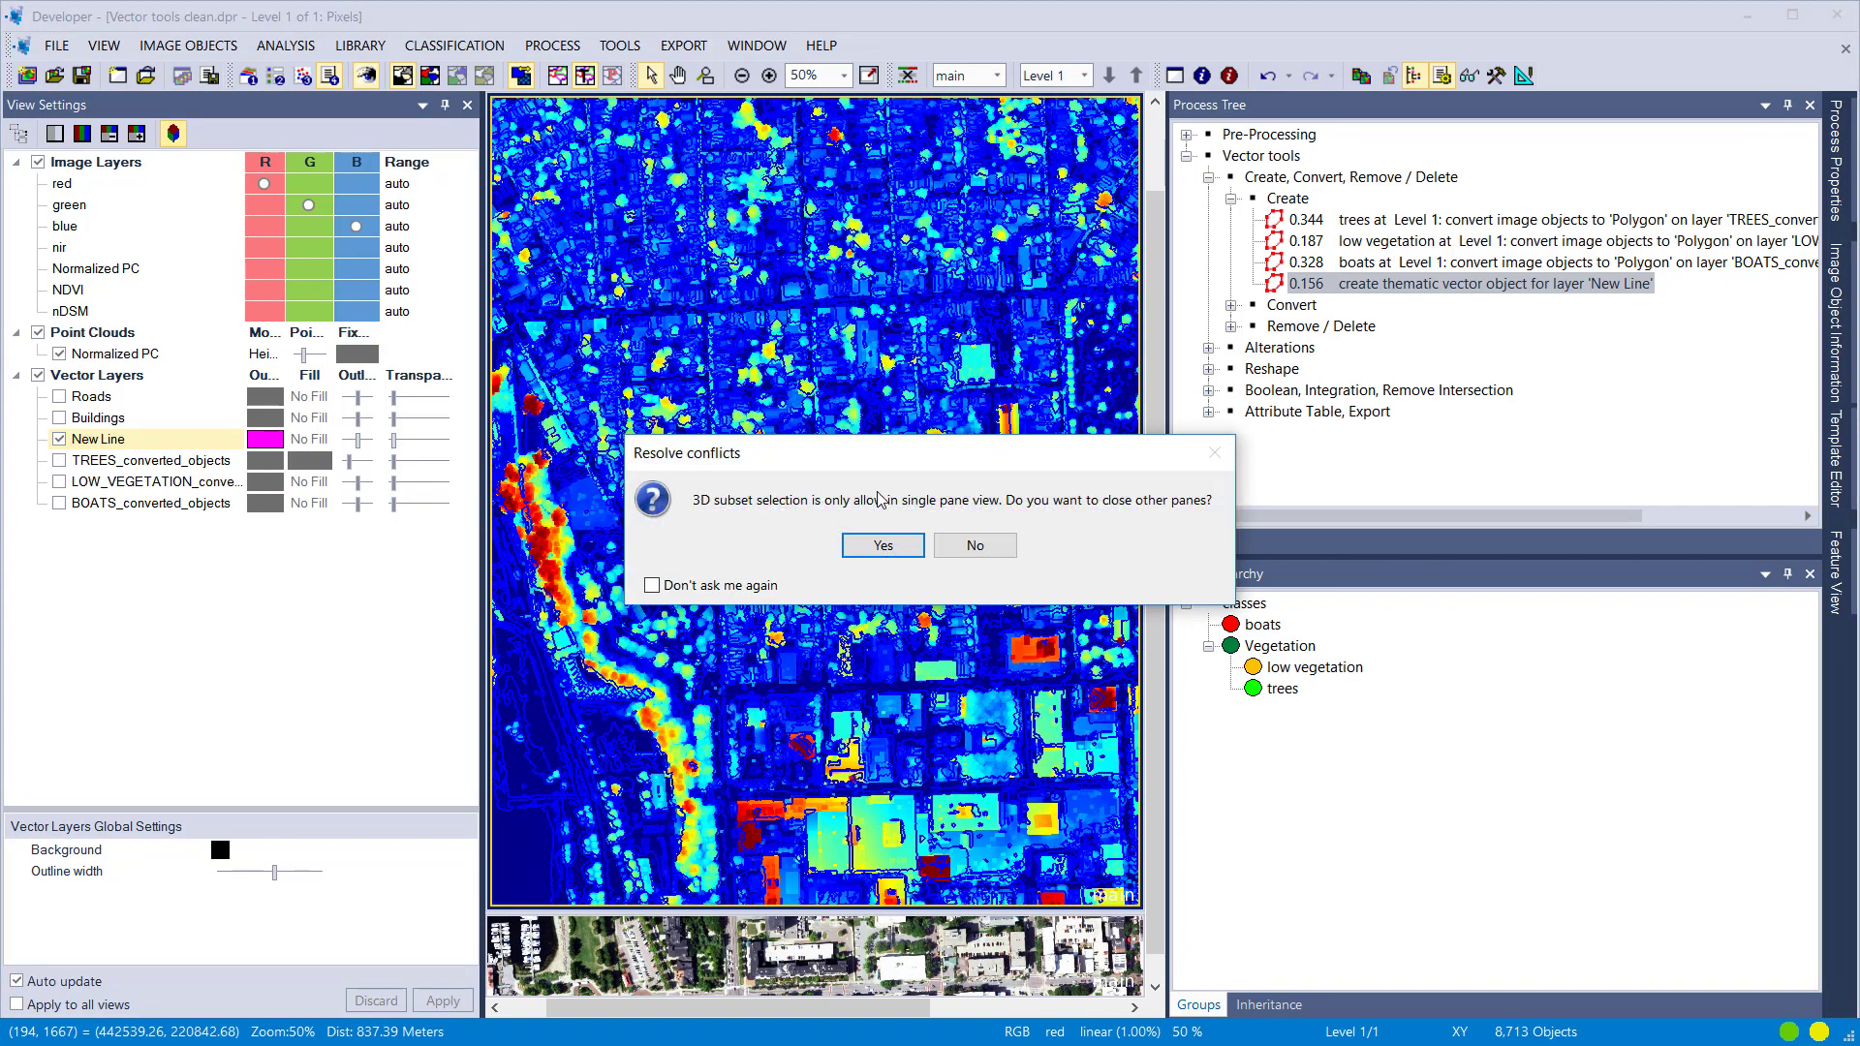
pyautogui.click(908, 548)
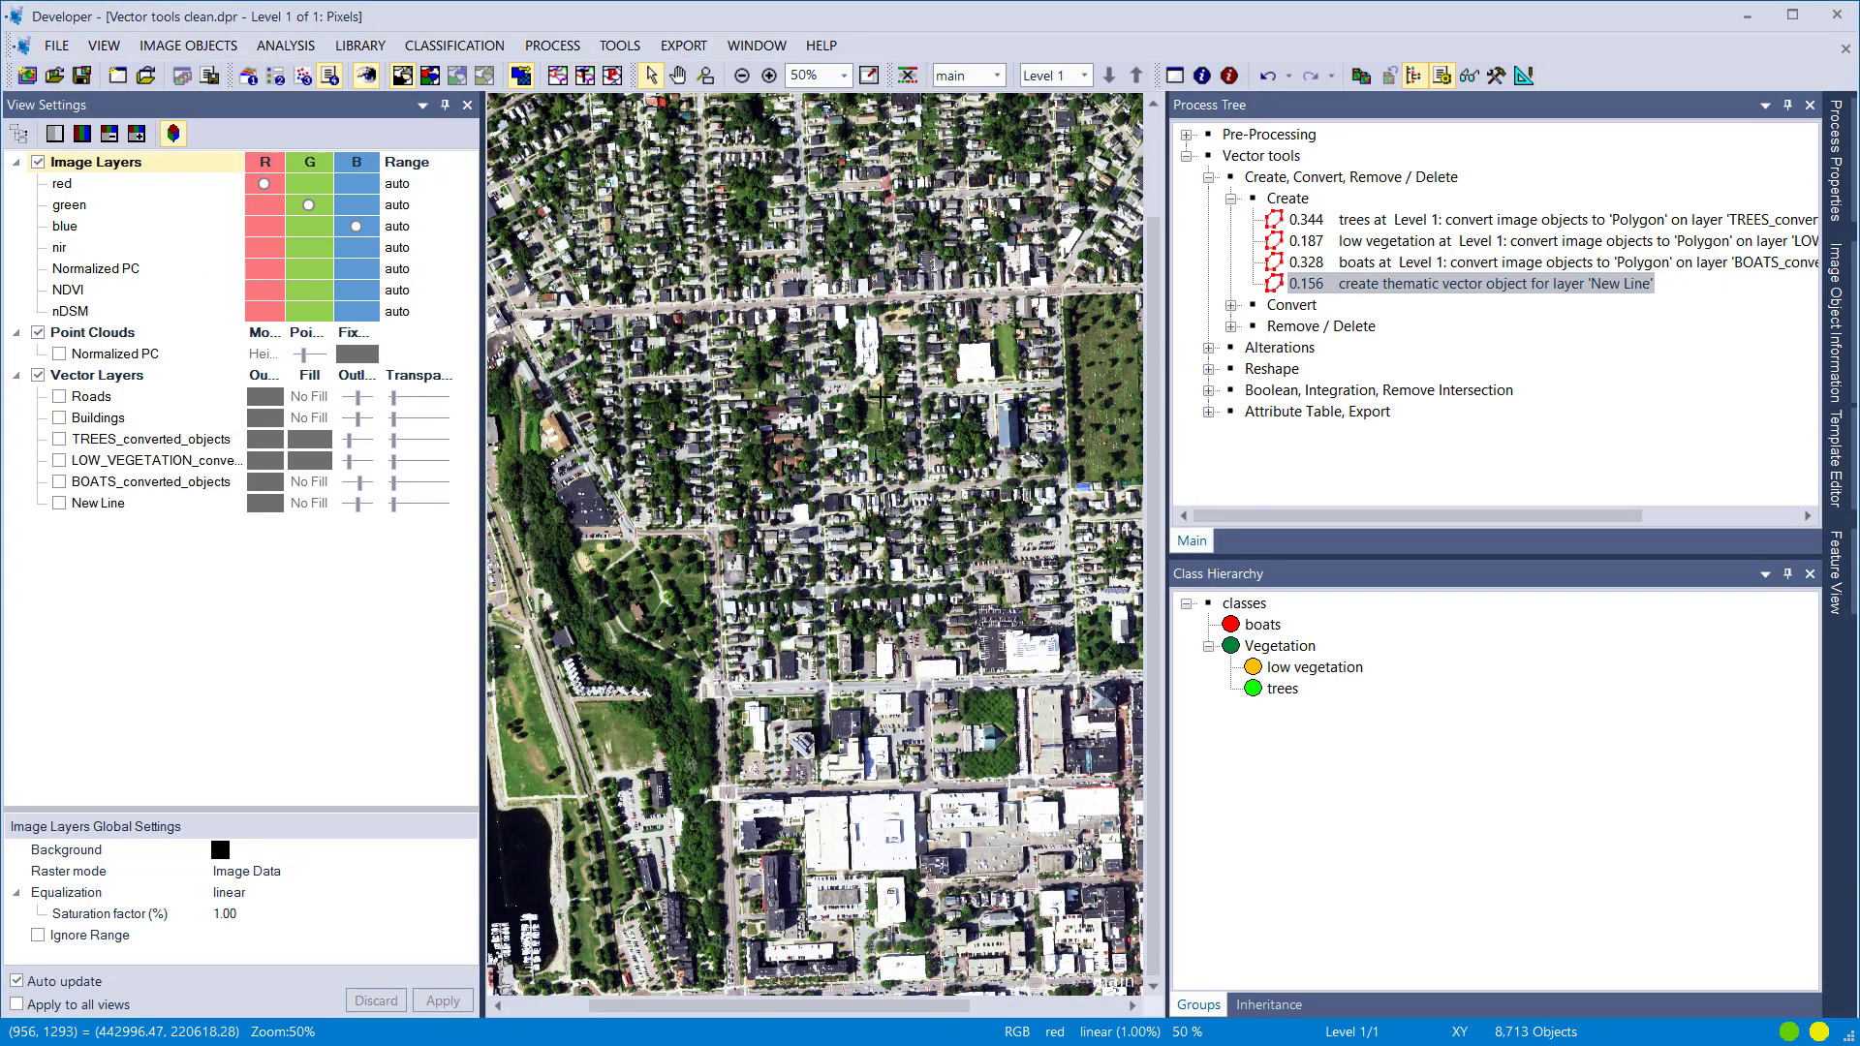
# Step: Display Normalized PC and New Line in the single pane and draw a 3D subset rectangle around the line
pyautogui.click(59, 356)
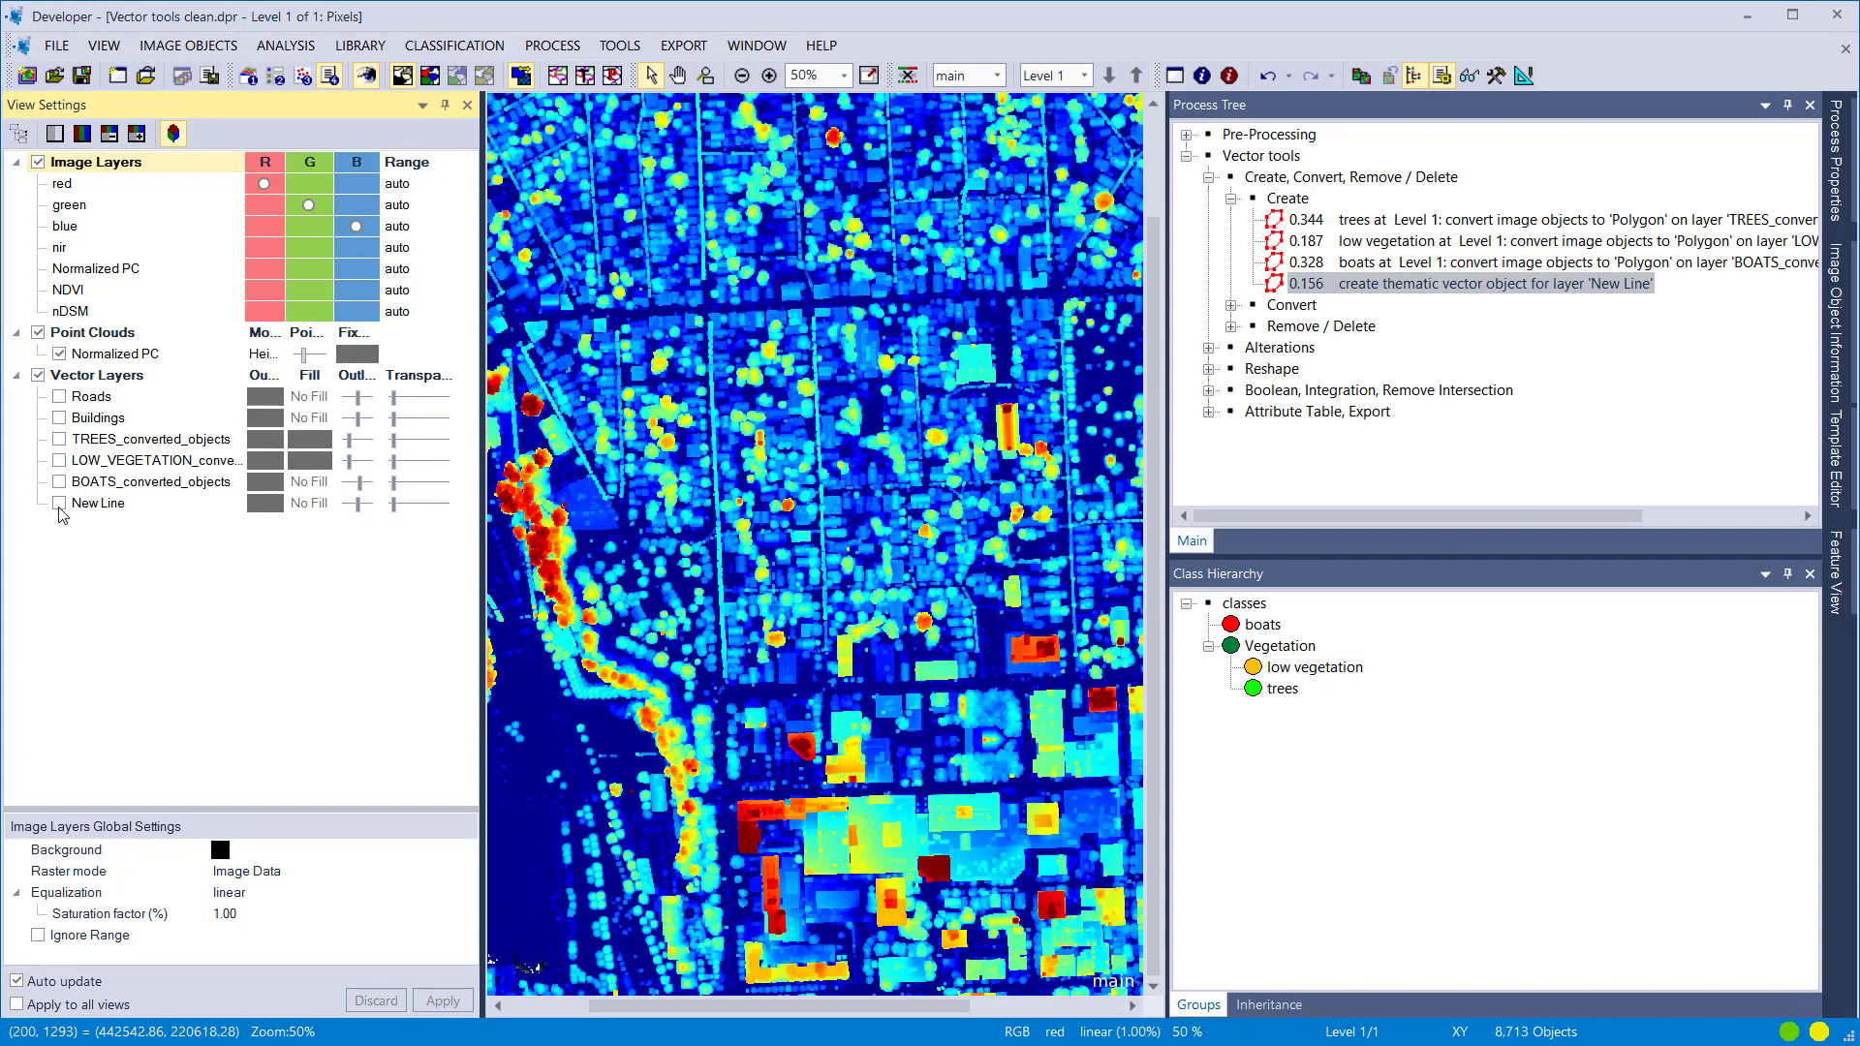
pyautogui.click(59, 503)
pyautogui.moveTo(930, 378); pyautogui.dragTo(688, 608)
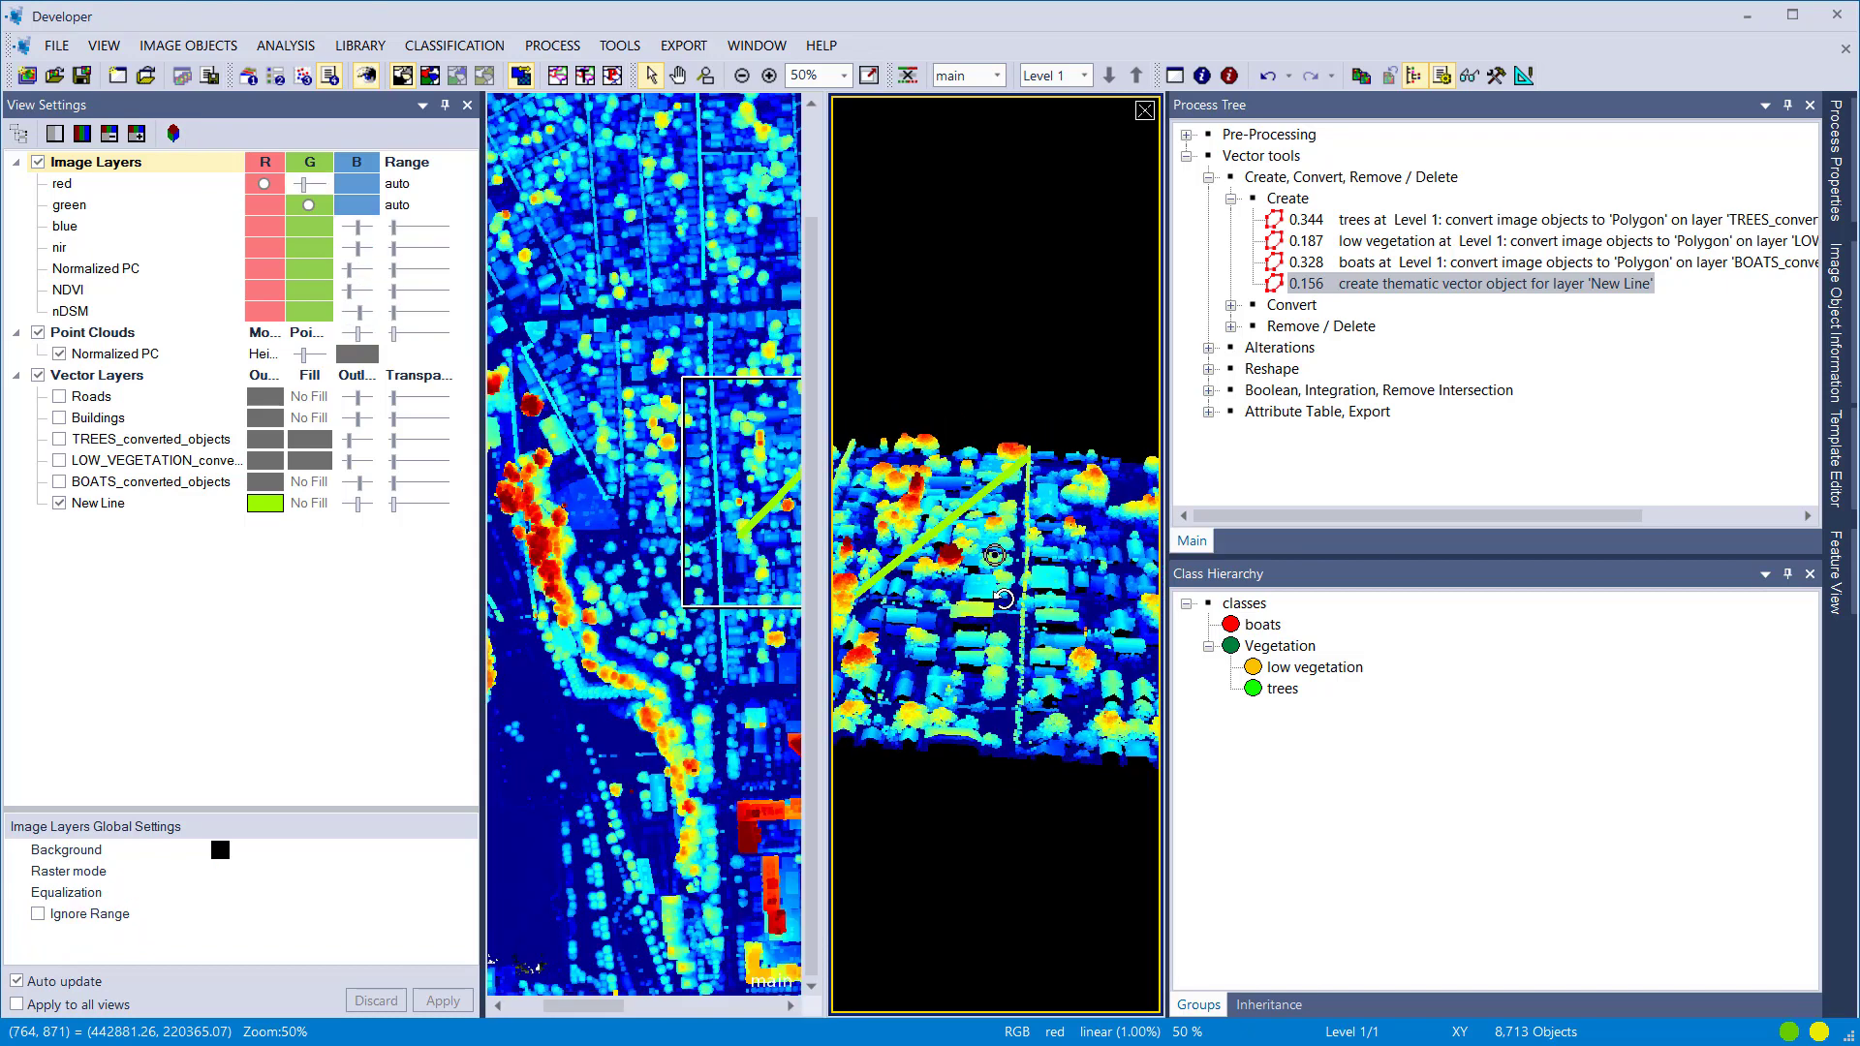
# Step: Set the New Line outline colour to magenta in the 3D view and widen the 3D pane
pyautogui.moveTo(1049, 678); pyautogui.dragTo(764, 500)
pyautogui.click(269, 335)
pyautogui.click(269, 339)
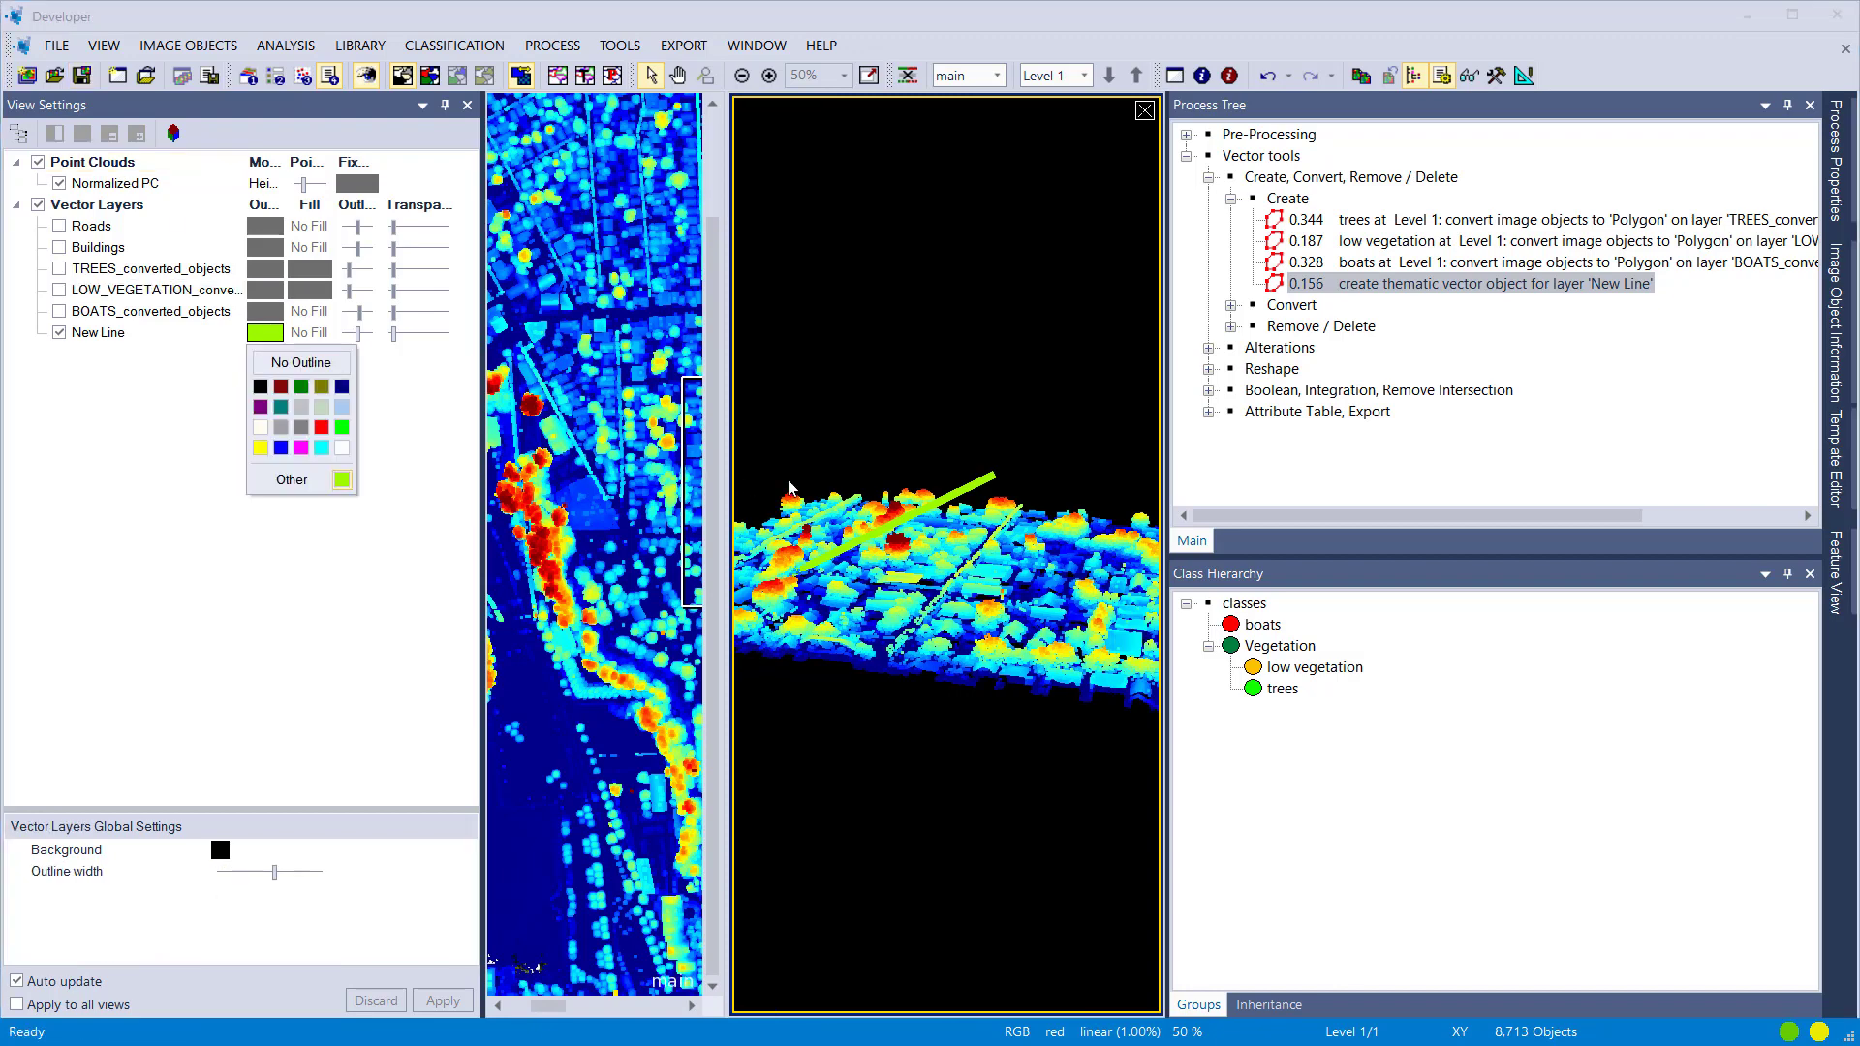
pyautogui.click(302, 448)
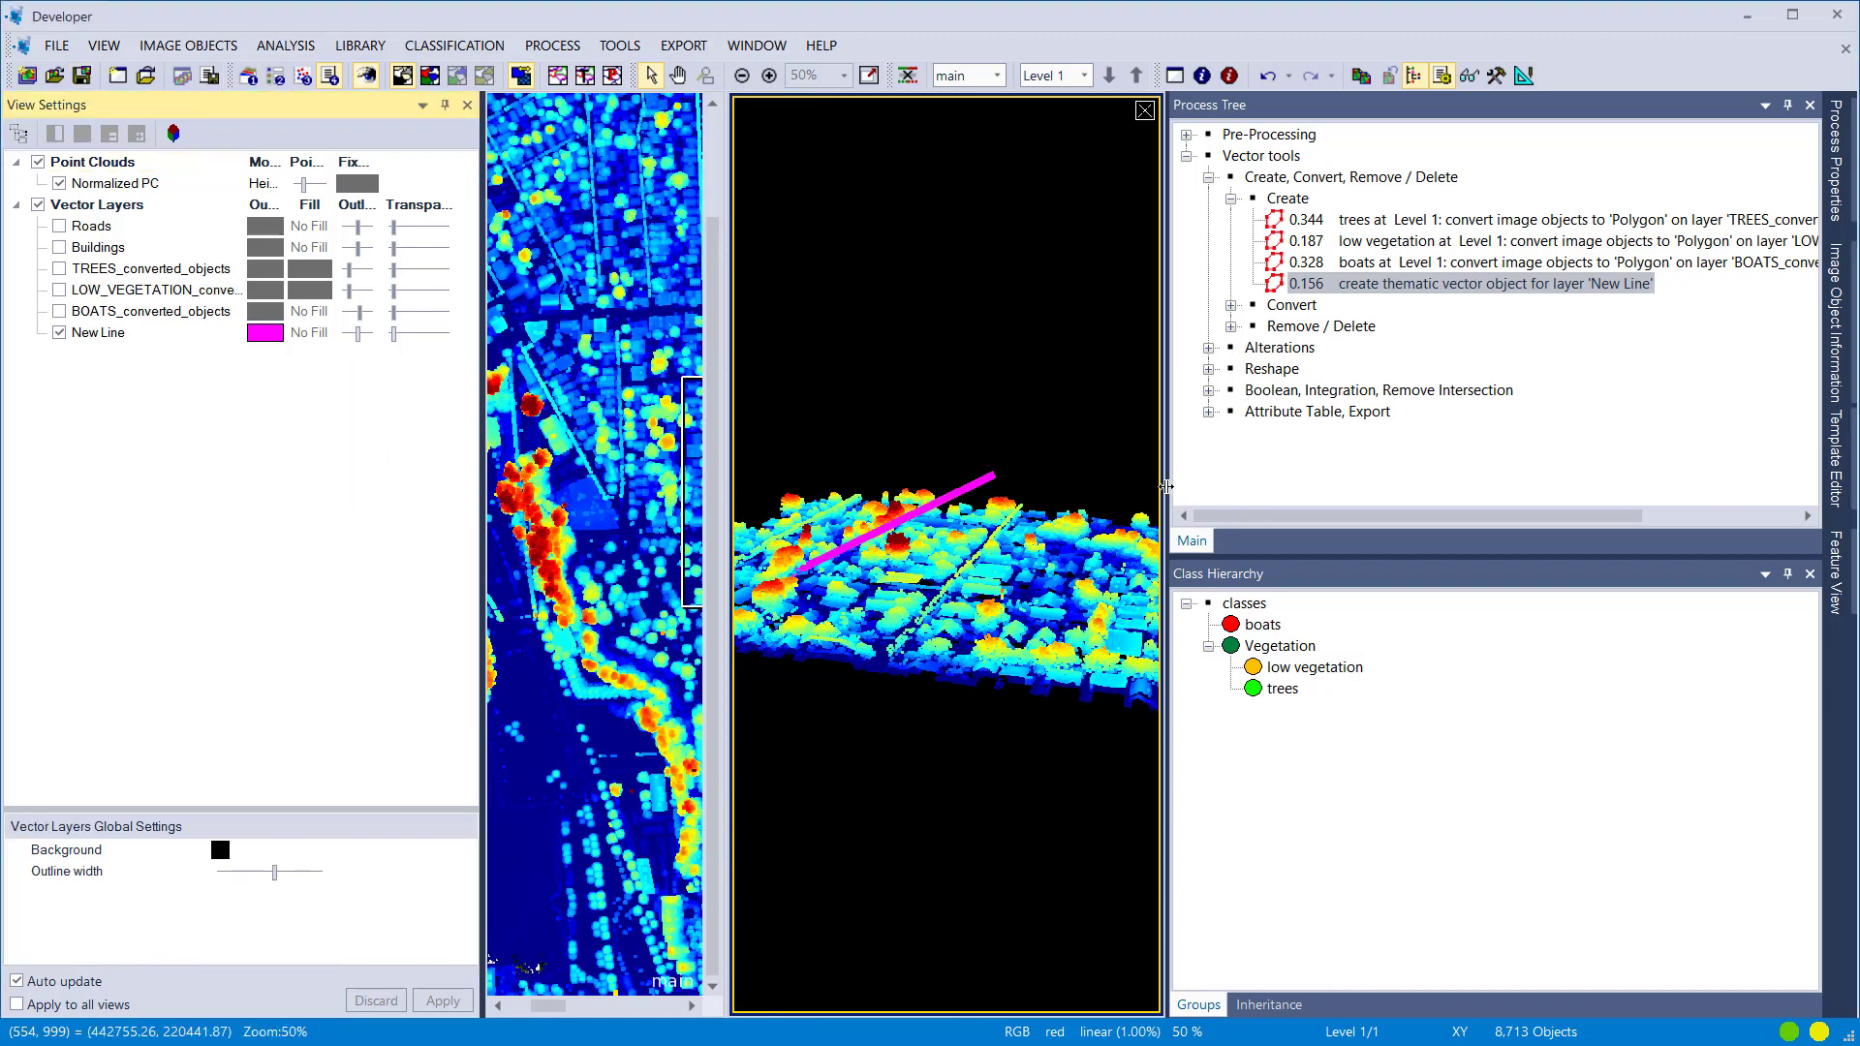
pyautogui.moveTo(1166, 487); pyautogui.dragTo(1598, 487)
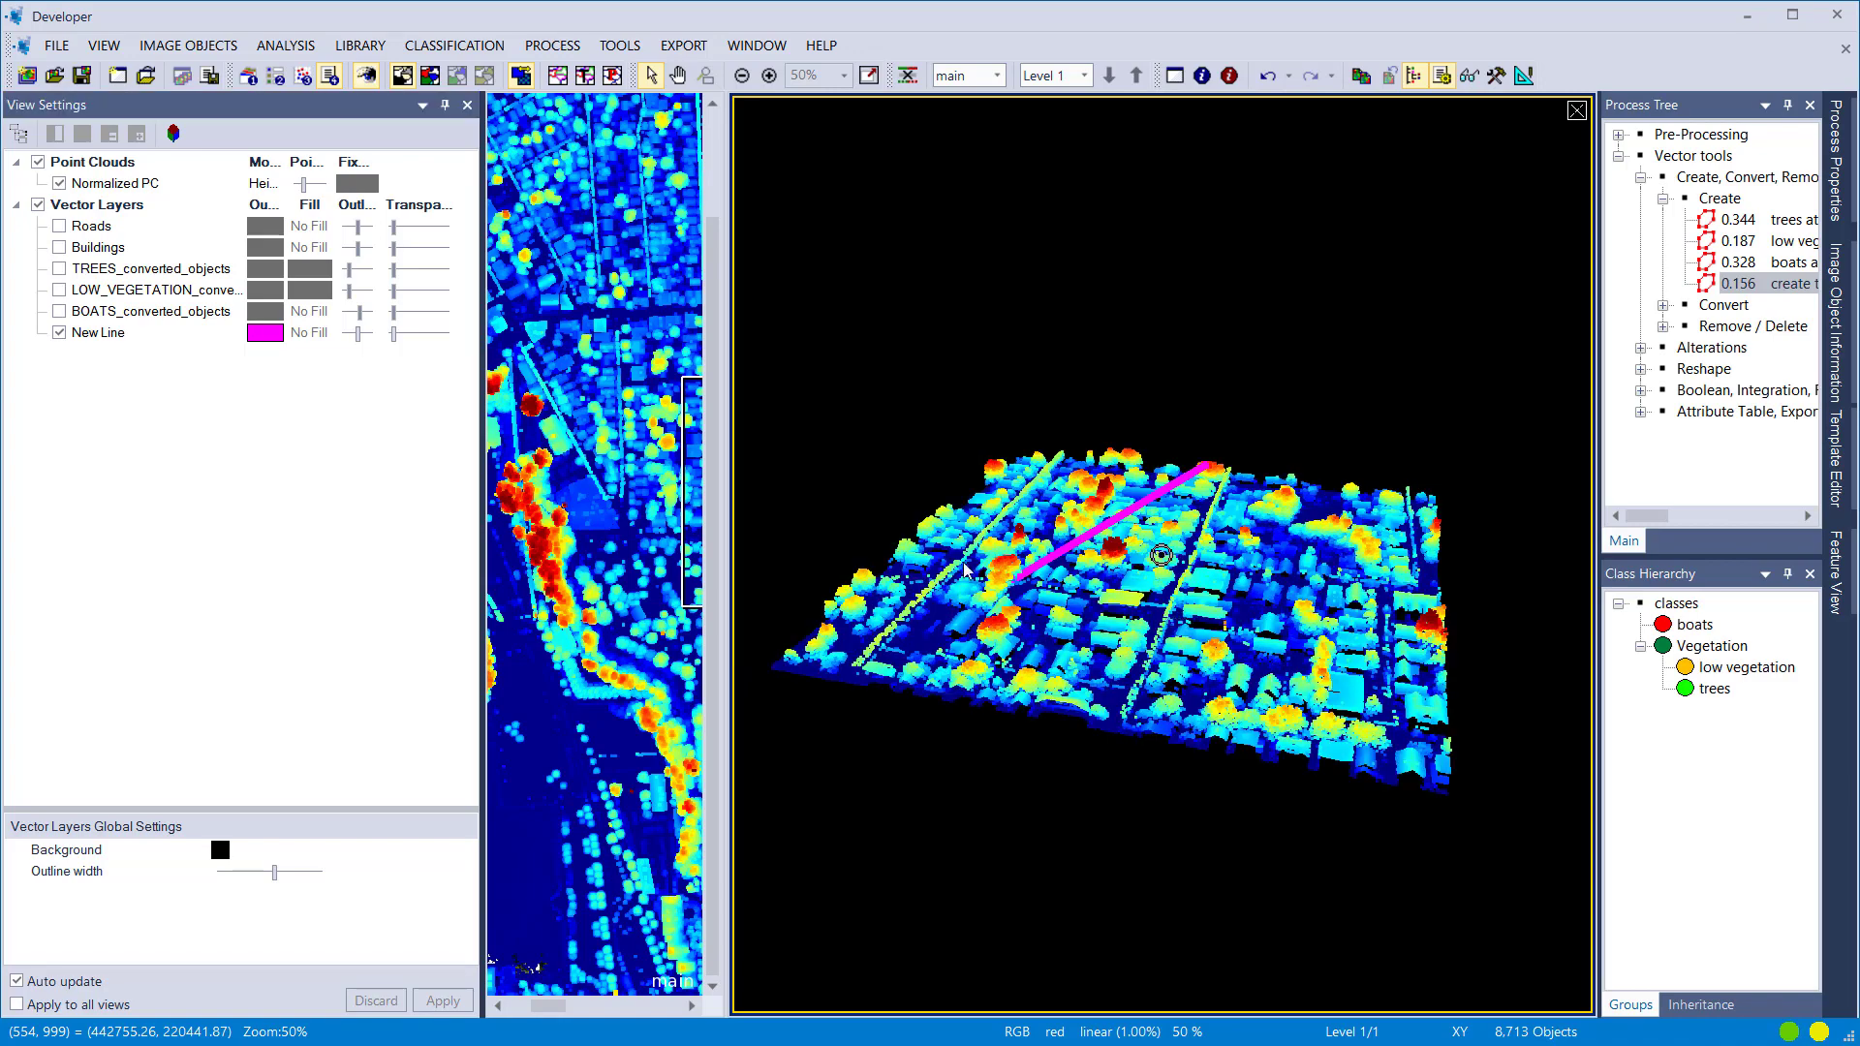
# Step: Examine the 3D line's height and slope against the point cloud from several angles, with the whole subset visible in the 2D pane
pyautogui.click(608, 502)
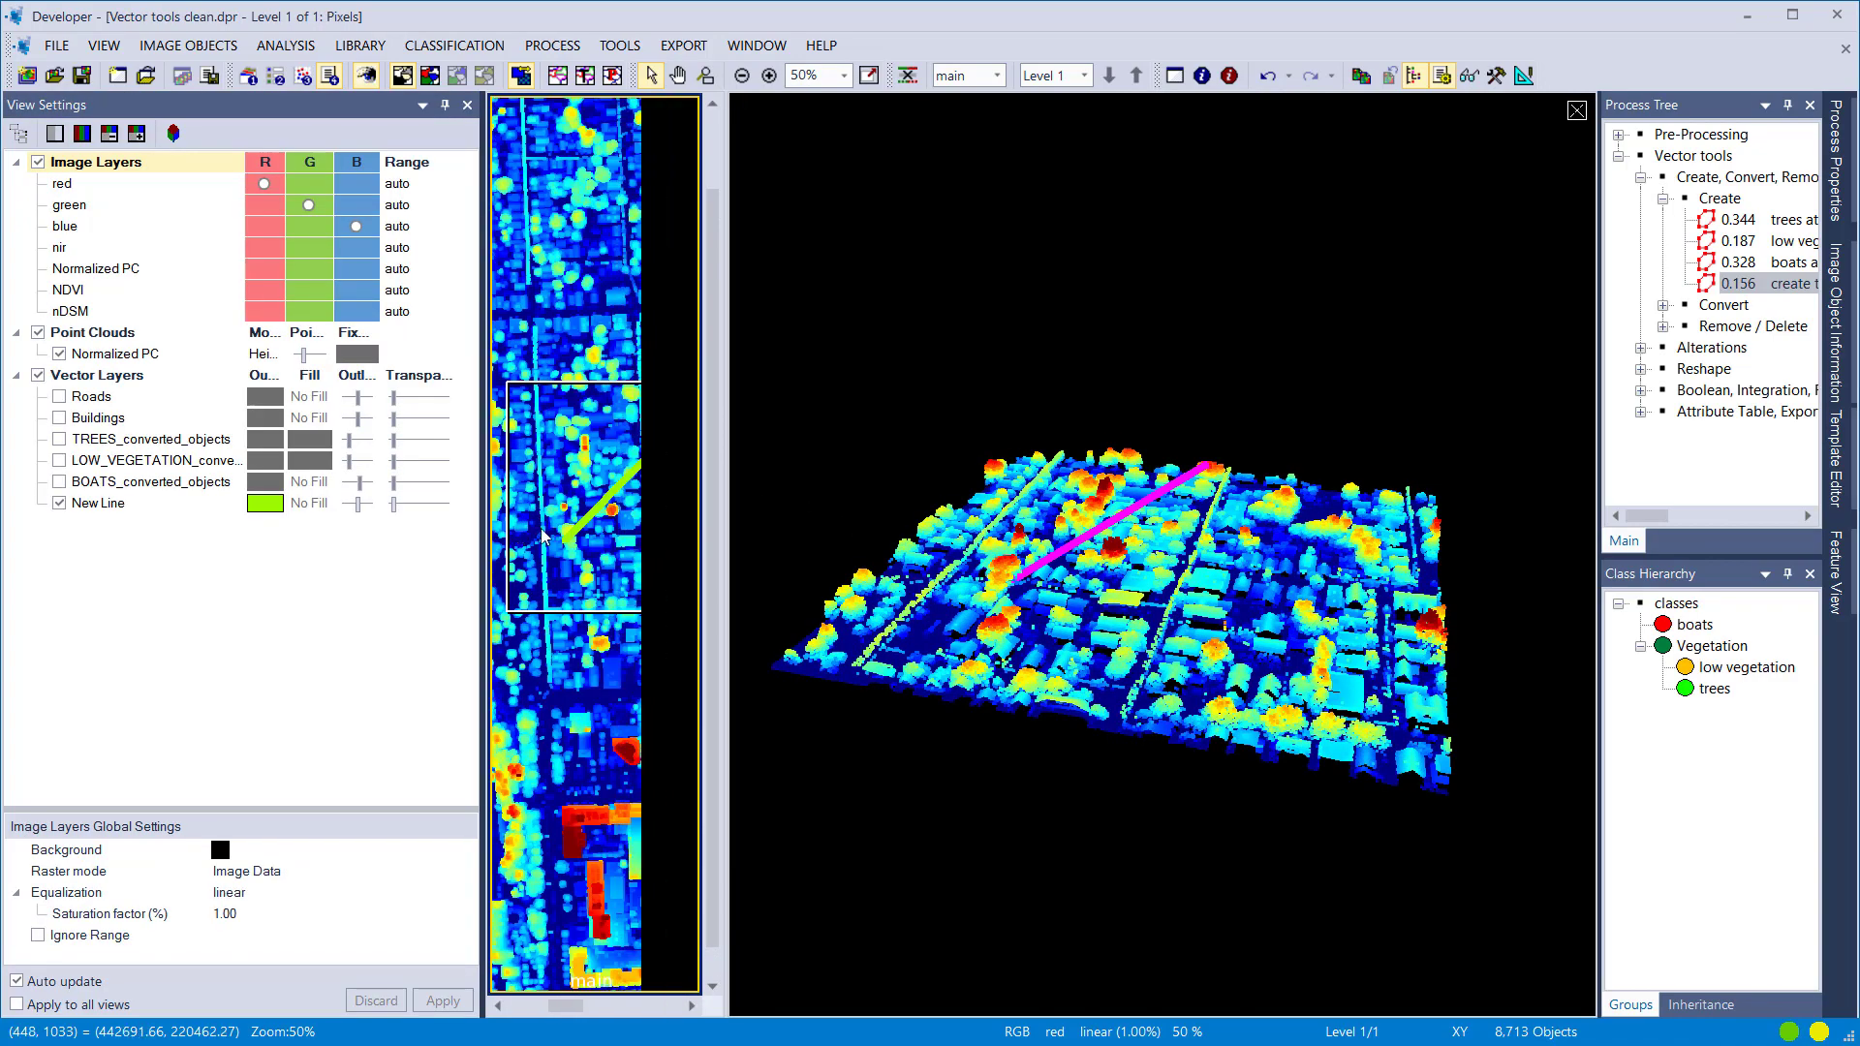
pyautogui.scroll(-1, 543, 536)
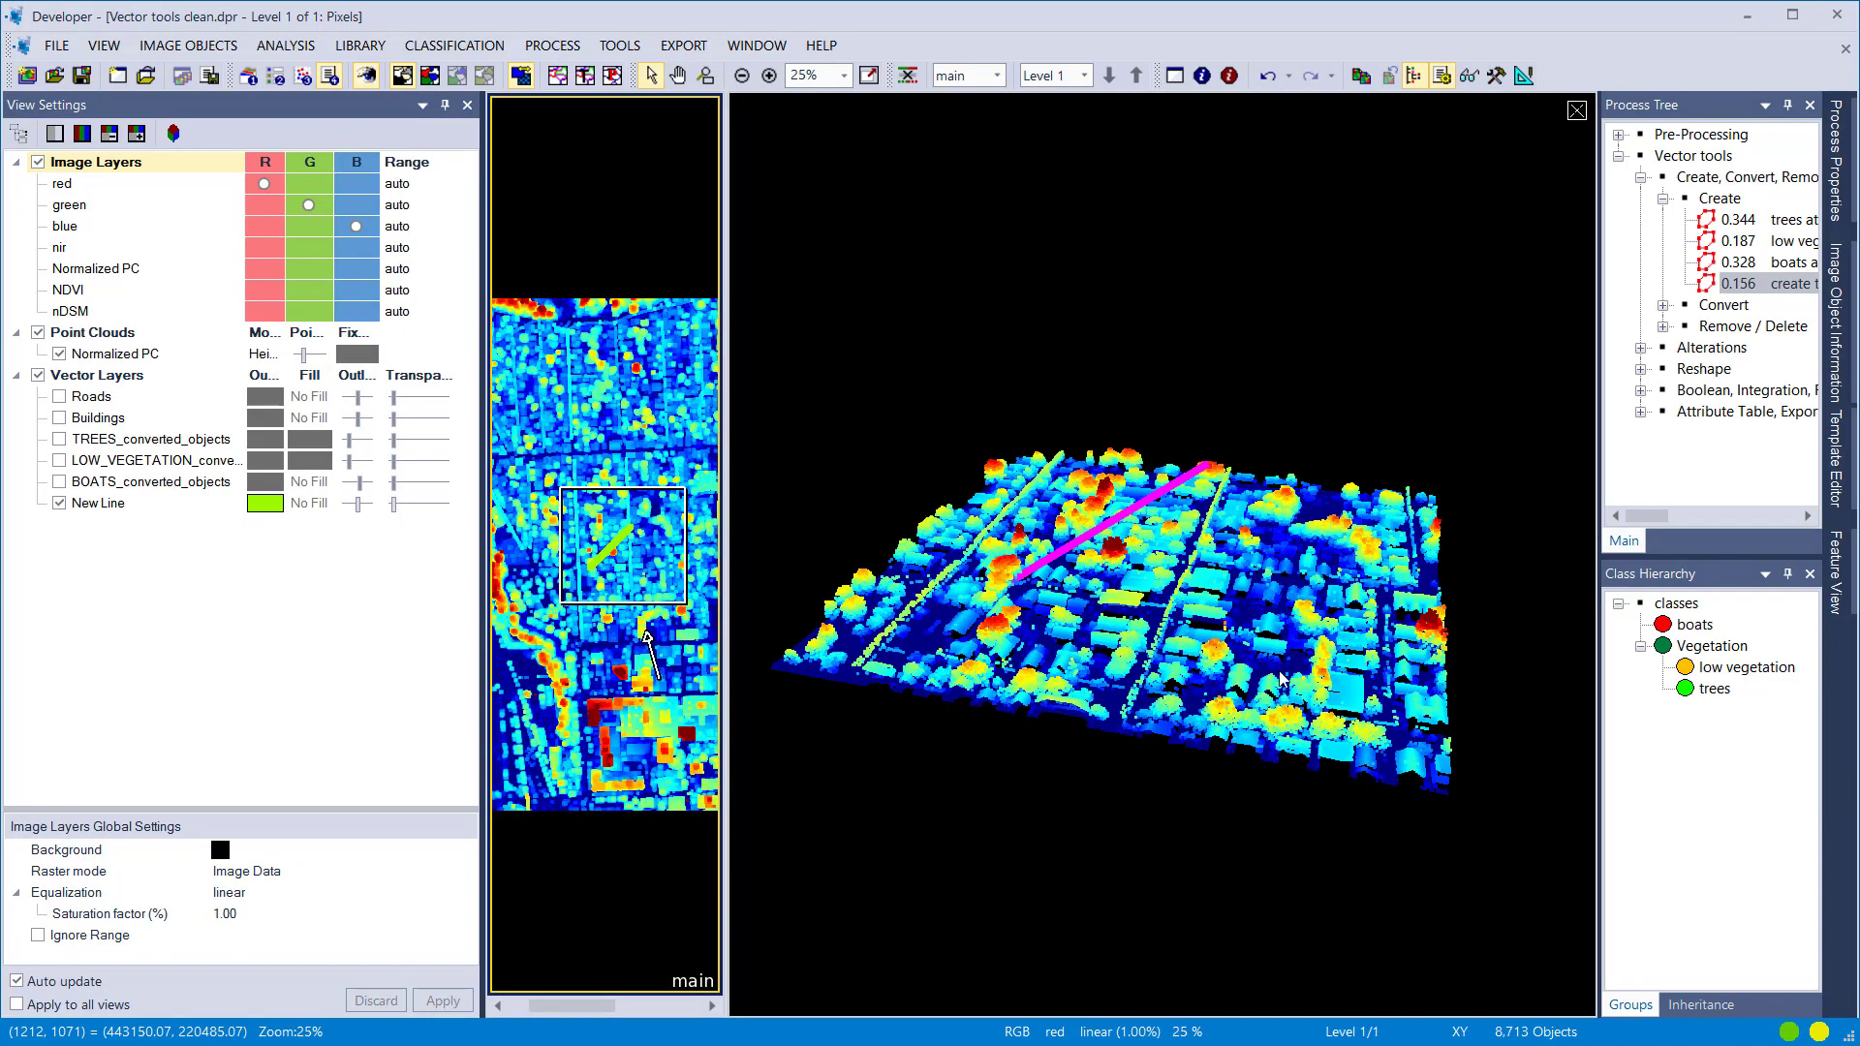
pyautogui.moveTo(1279, 677); pyautogui.dragTo(1317, 688)
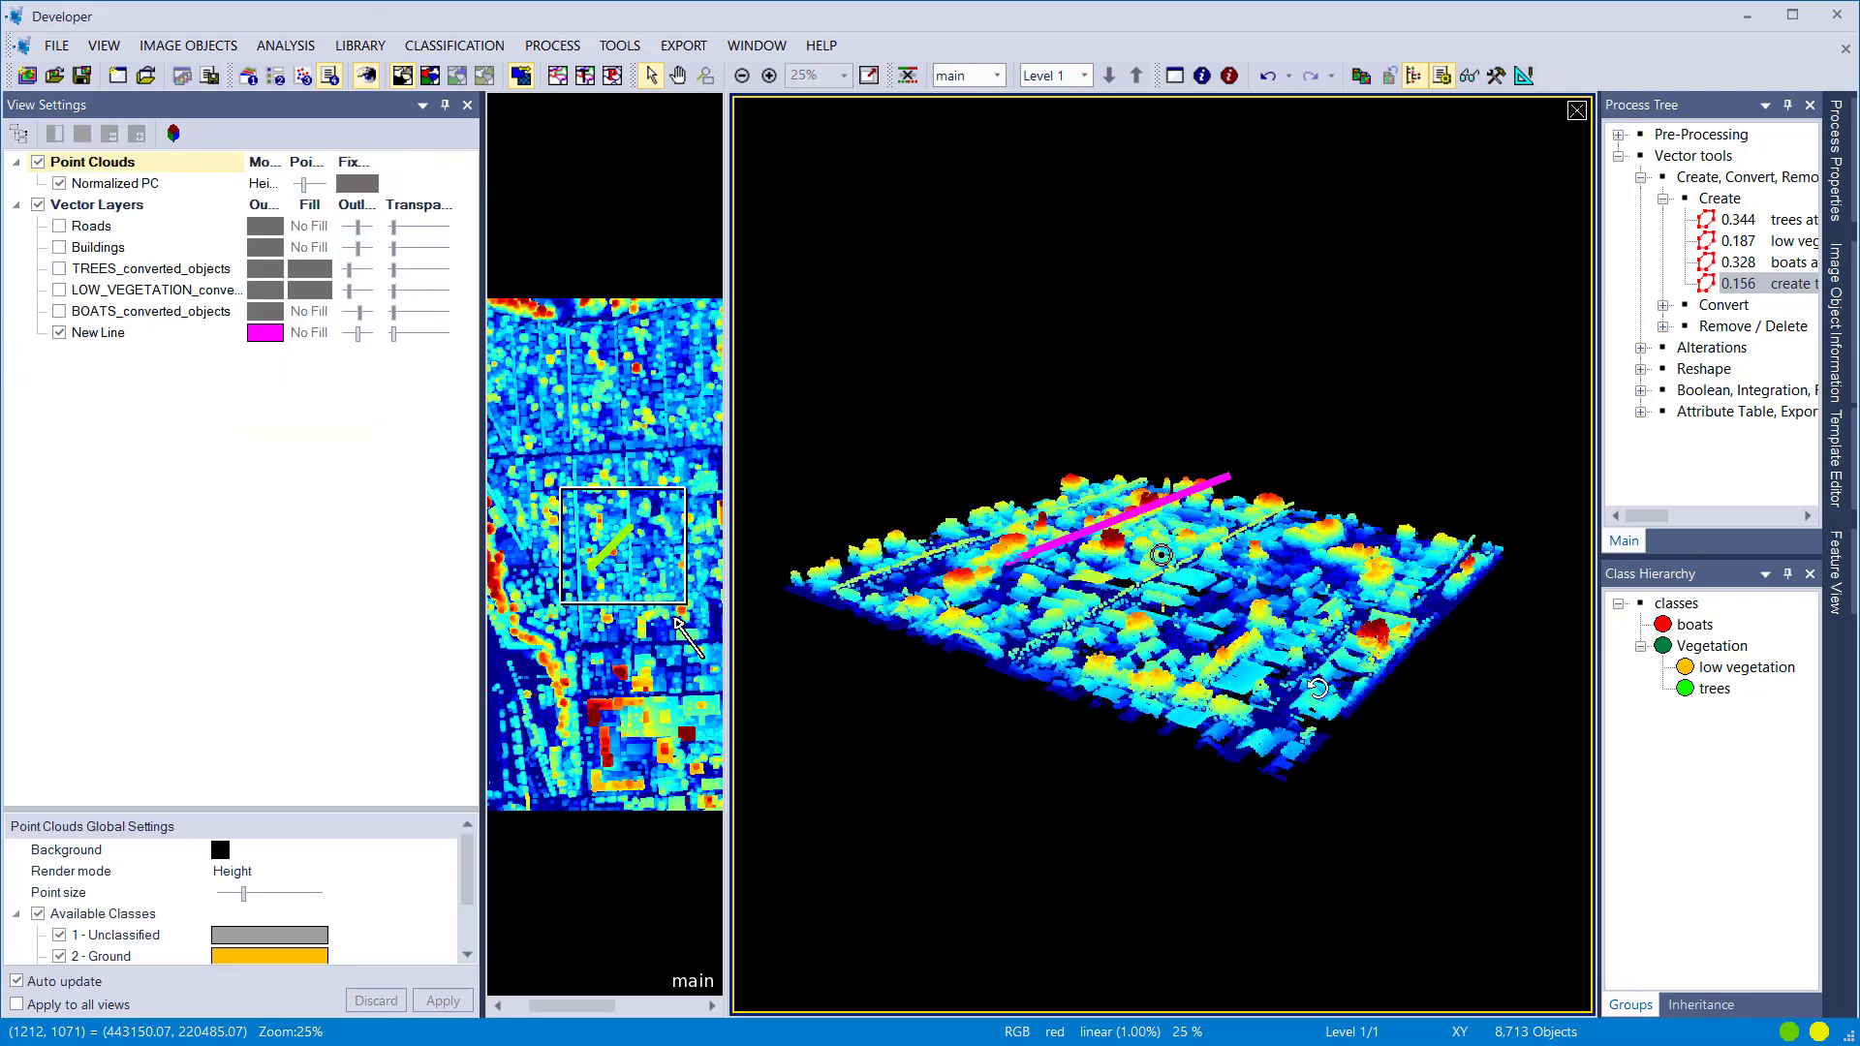
pyautogui.scroll(4, 1211, 702)
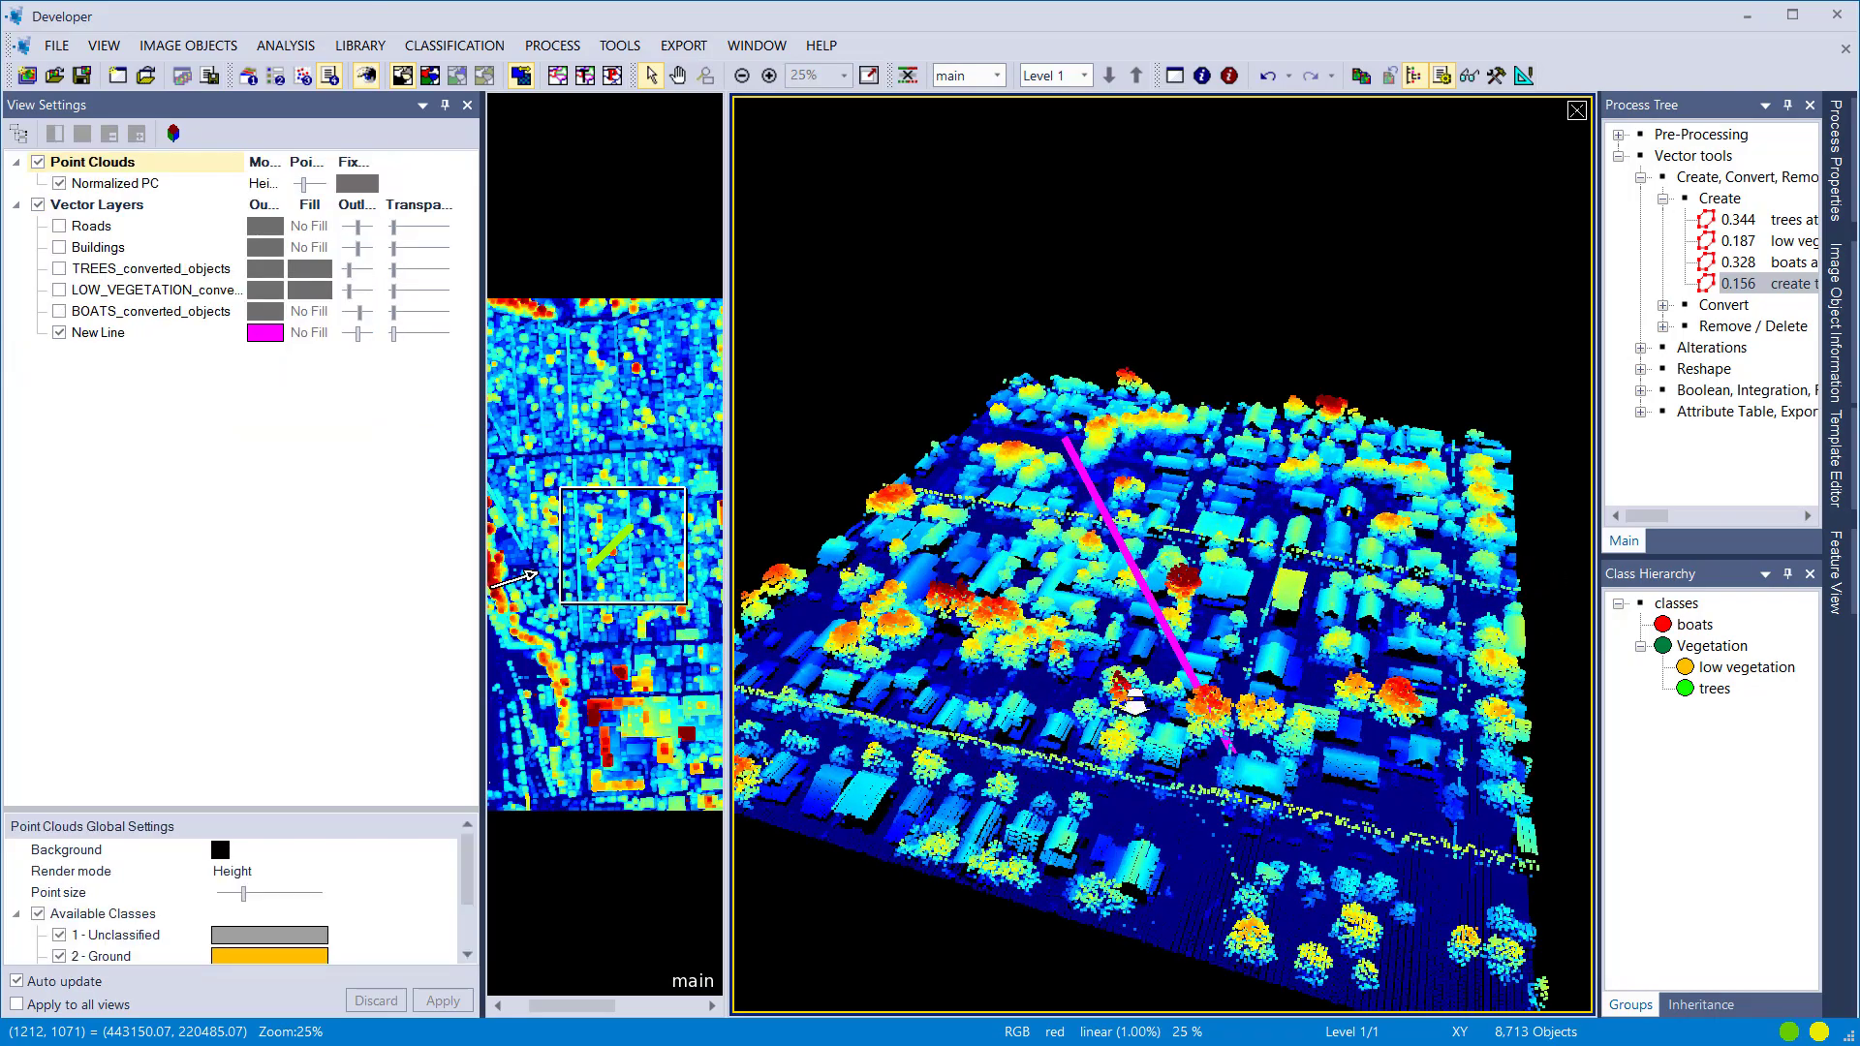
pyautogui.moveTo(1135, 705); pyautogui.dragTo(1449, 639)
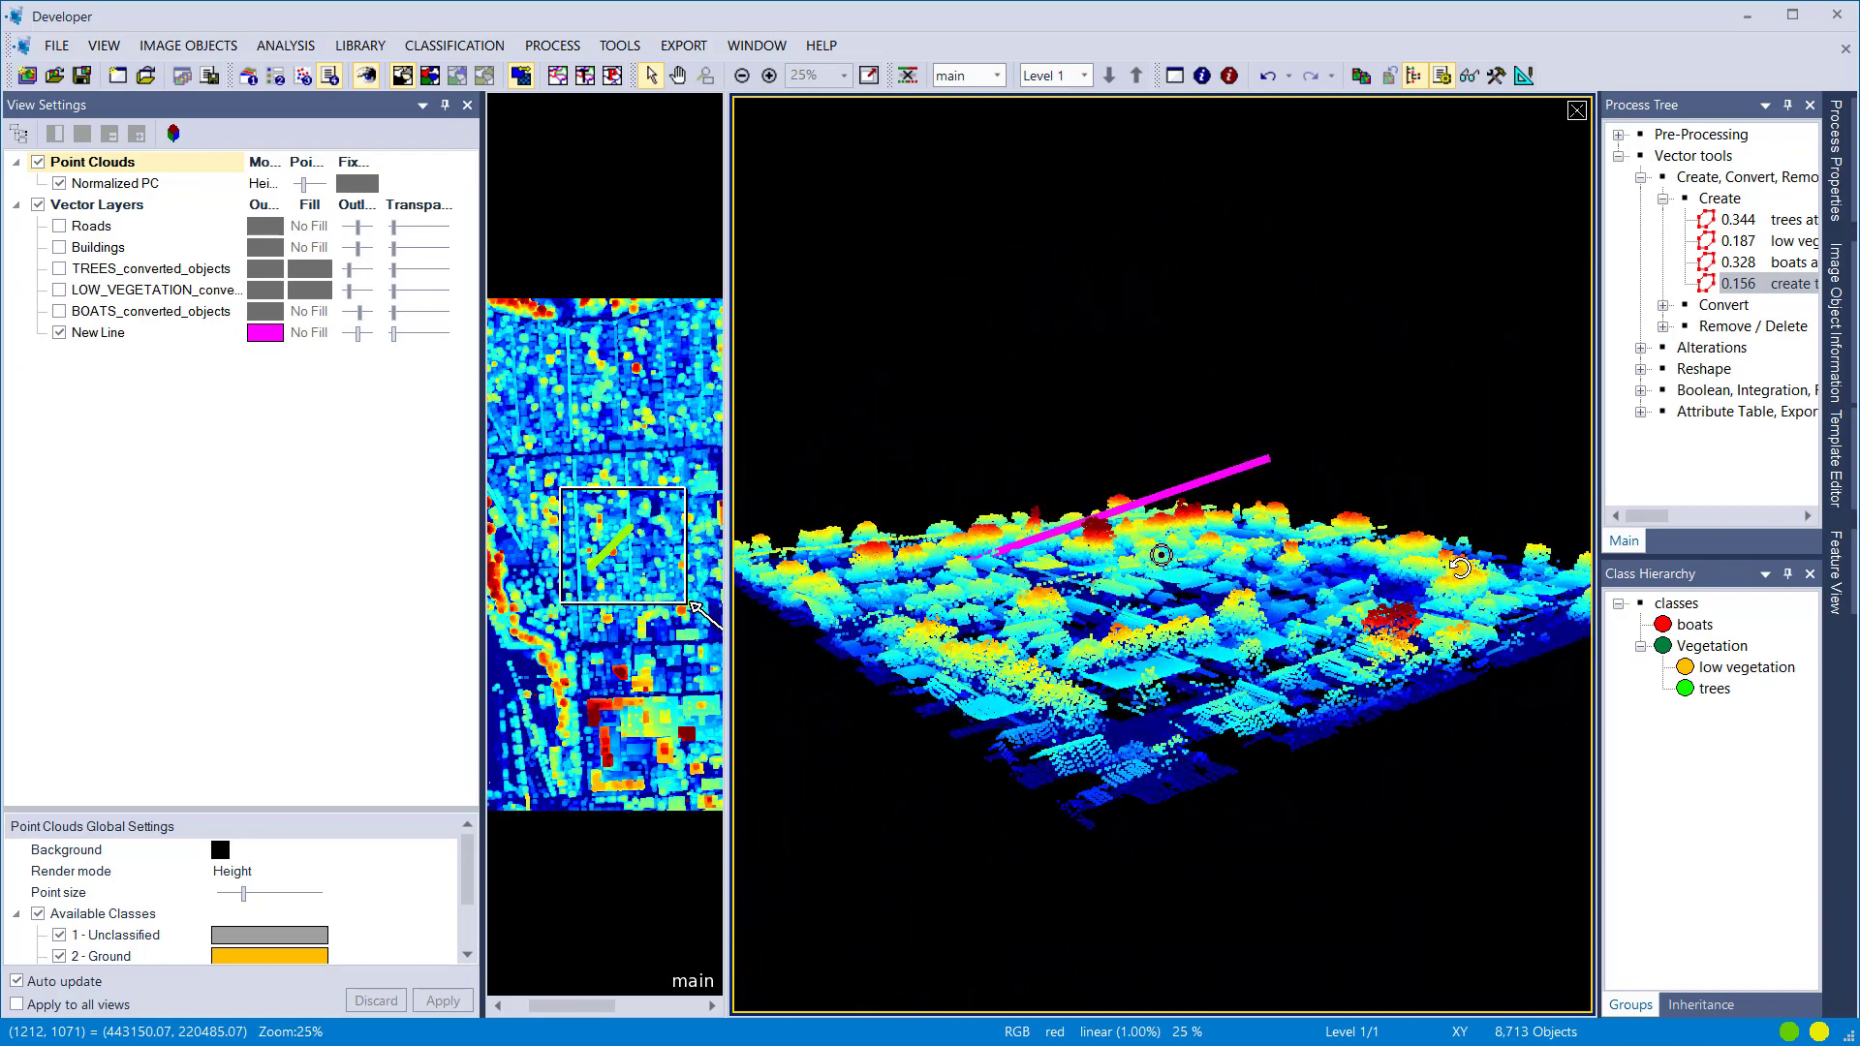
# Step: Show TREES_converted_objects in the 3D view with a white outline, keeping its green fill
pyautogui.click(59, 269)
pyautogui.click(271, 274)
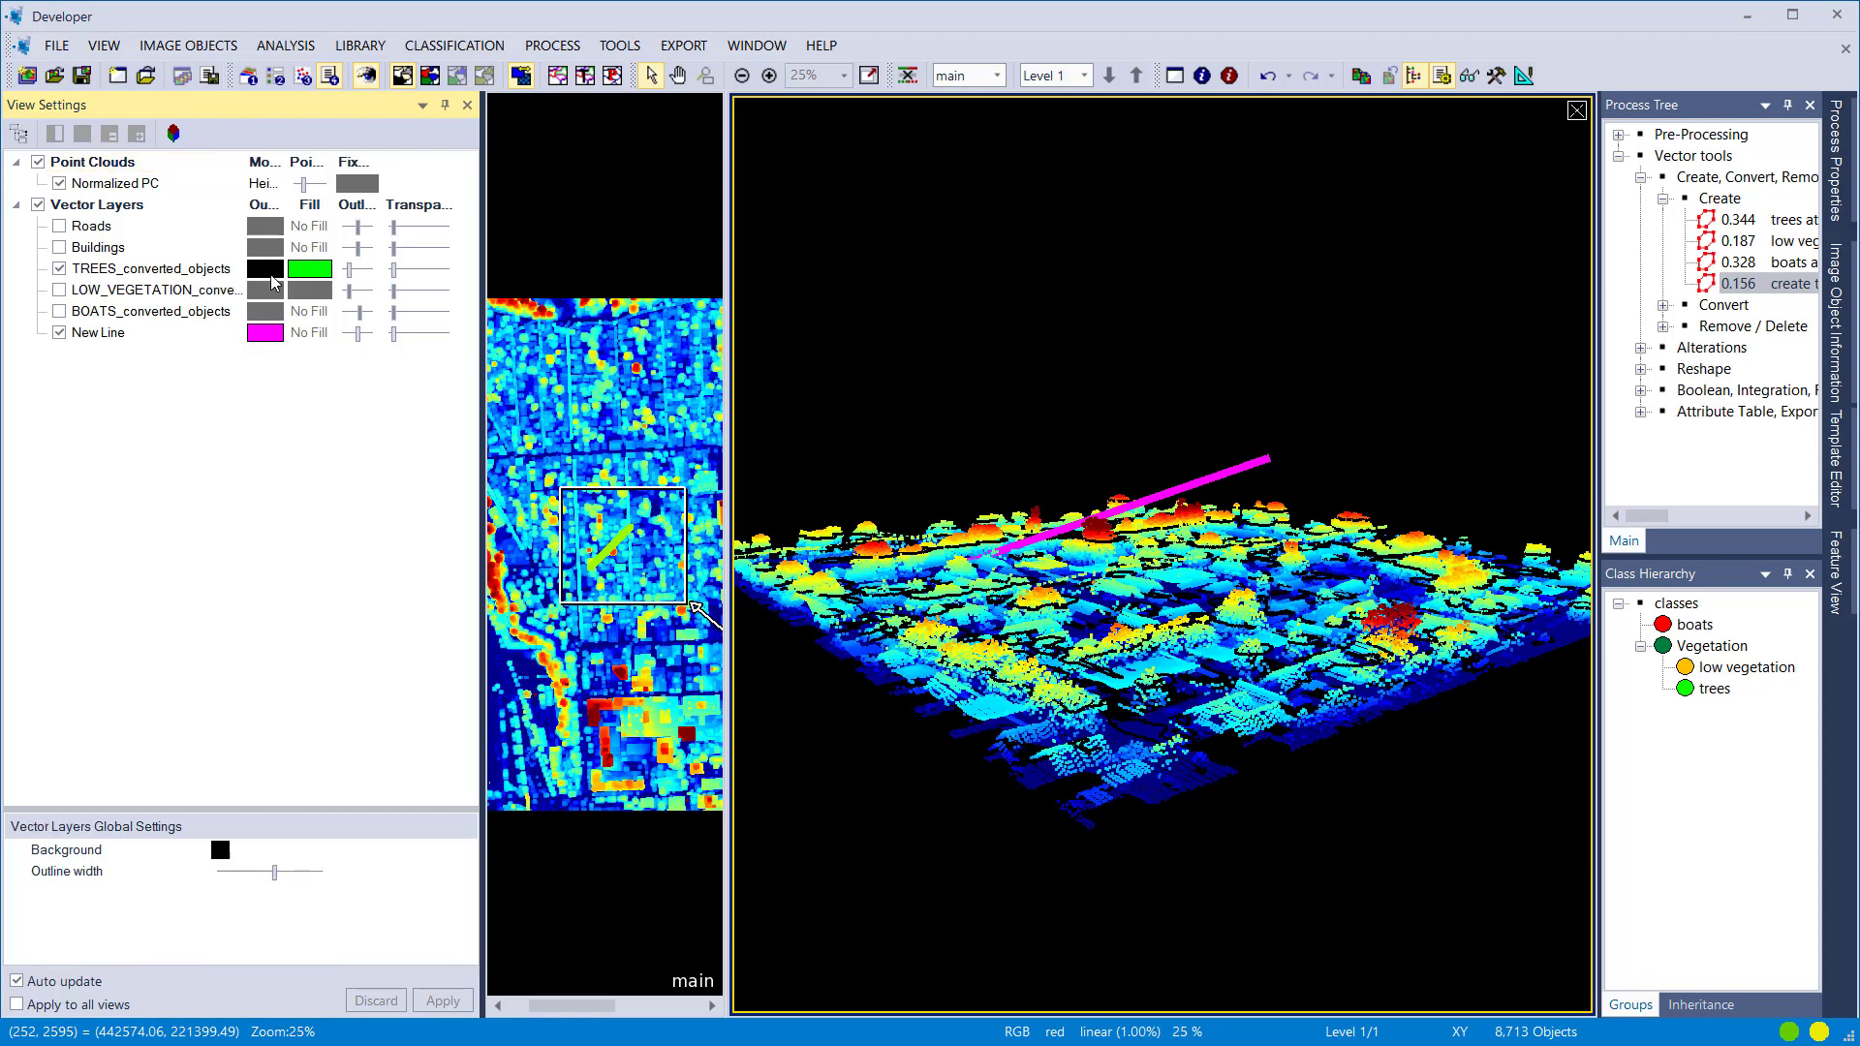
pyautogui.click(342, 384)
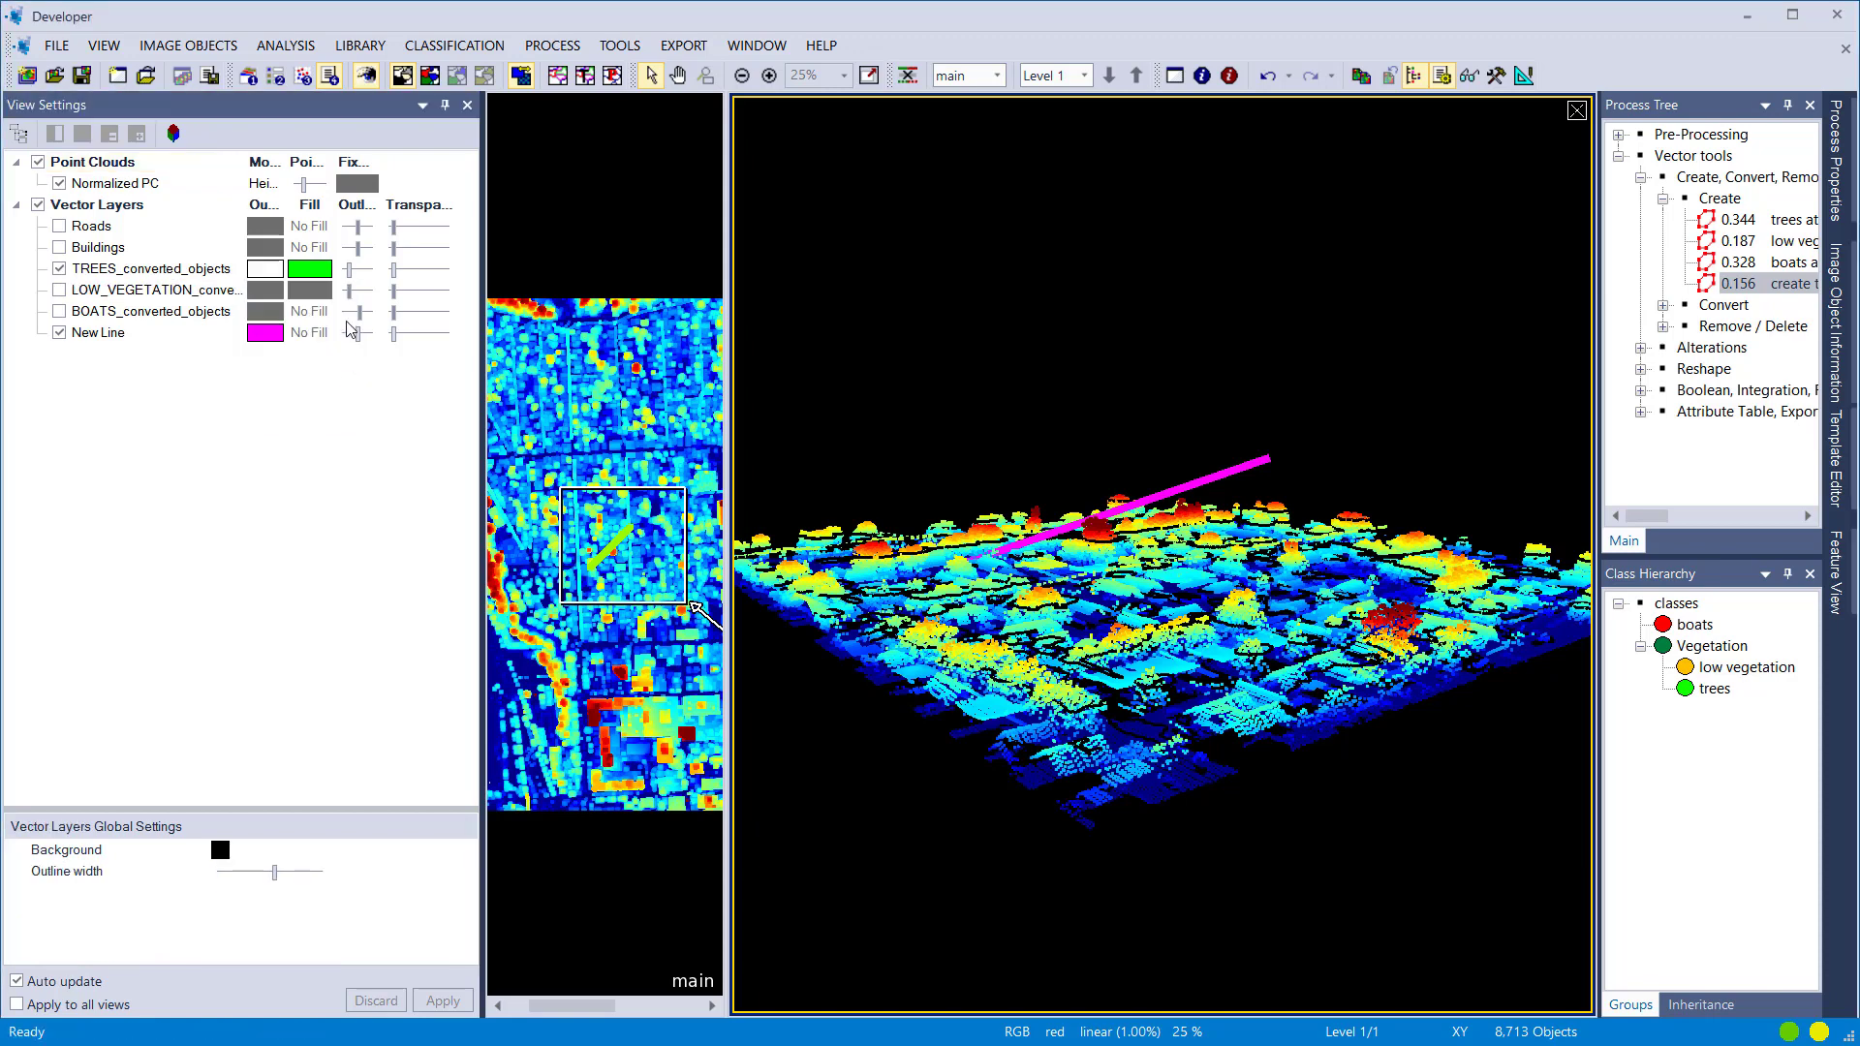
pyautogui.click(324, 275)
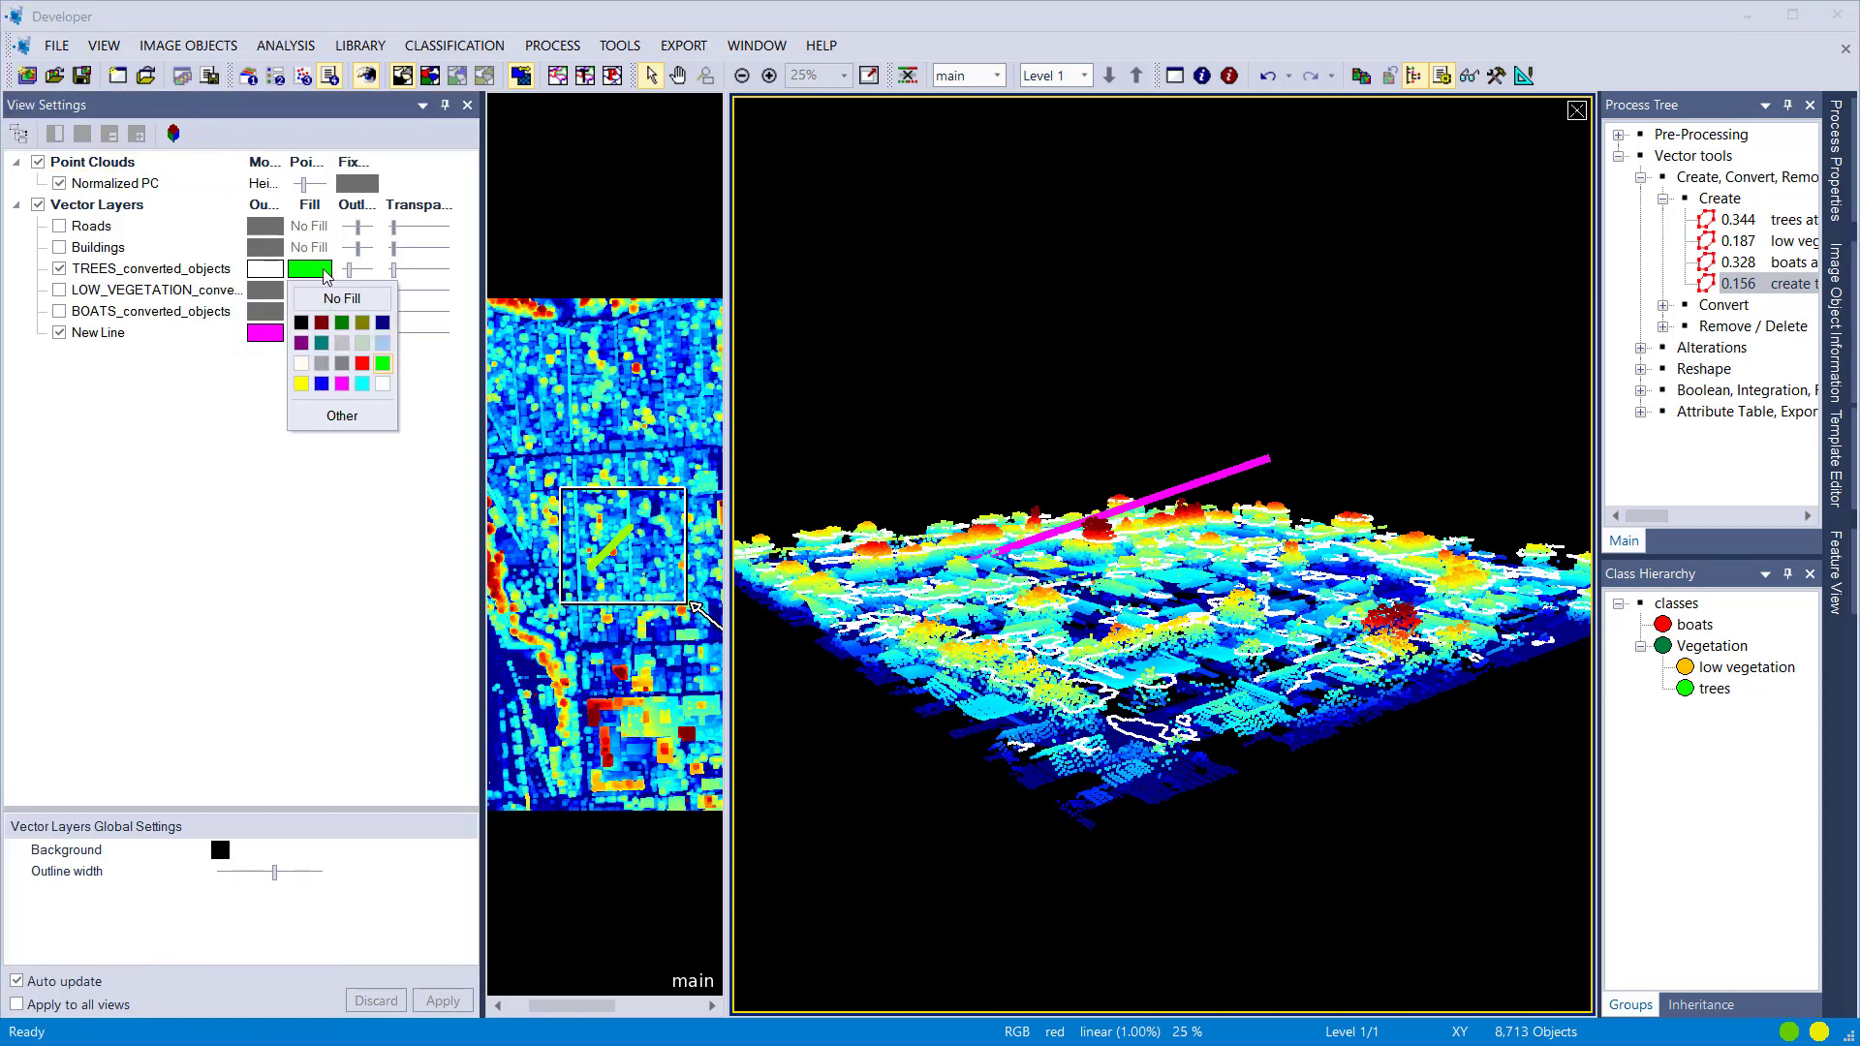
pyautogui.click(325, 444)
# Step: Examine the elevated tree polygons and the new line against the point cloud from different angles and up close
pyautogui.moveTo(1189, 738)
pyautogui.mouseDown()
pyautogui.moveTo(1138, 707)
pyautogui.moveTo(1178, 738)
pyautogui.moveTo(1158, 617)
pyautogui.moveTo(1216, 664)
pyautogui.mouseUp()
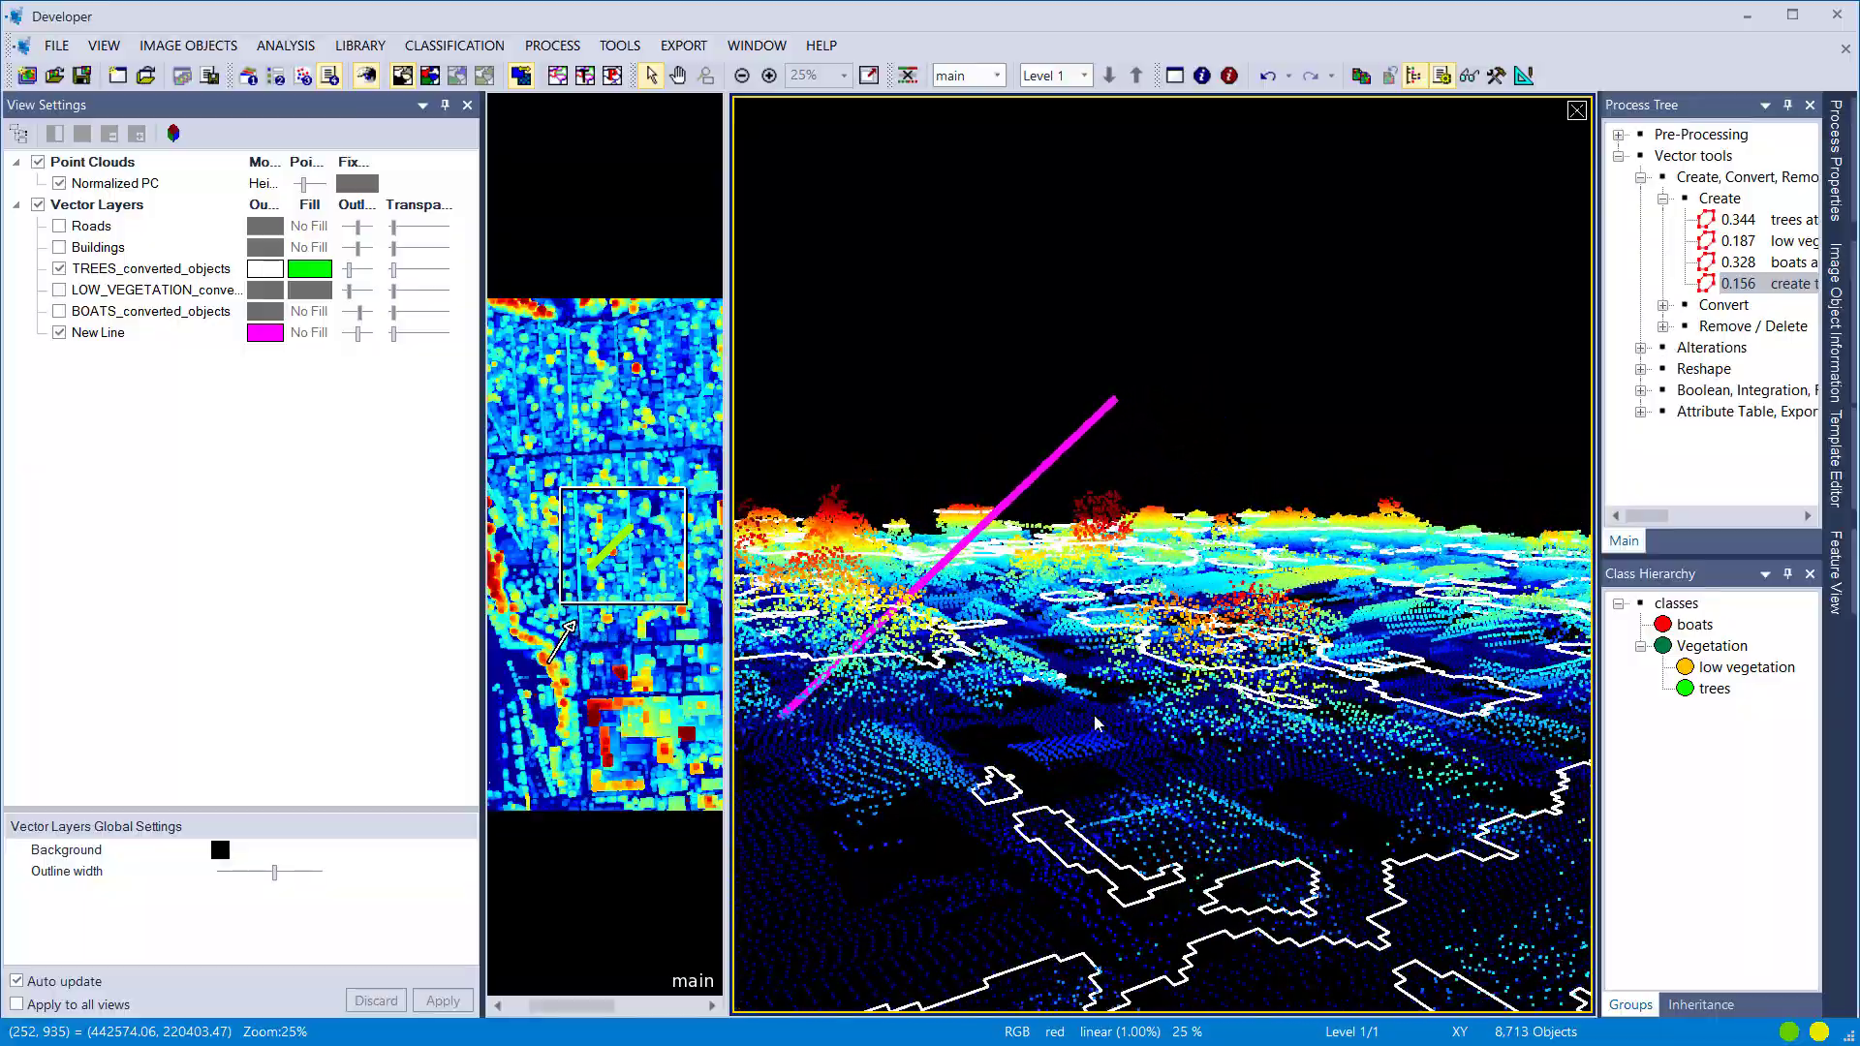
pyautogui.moveTo(1094, 722); pyautogui.dragTo(1161, 554)
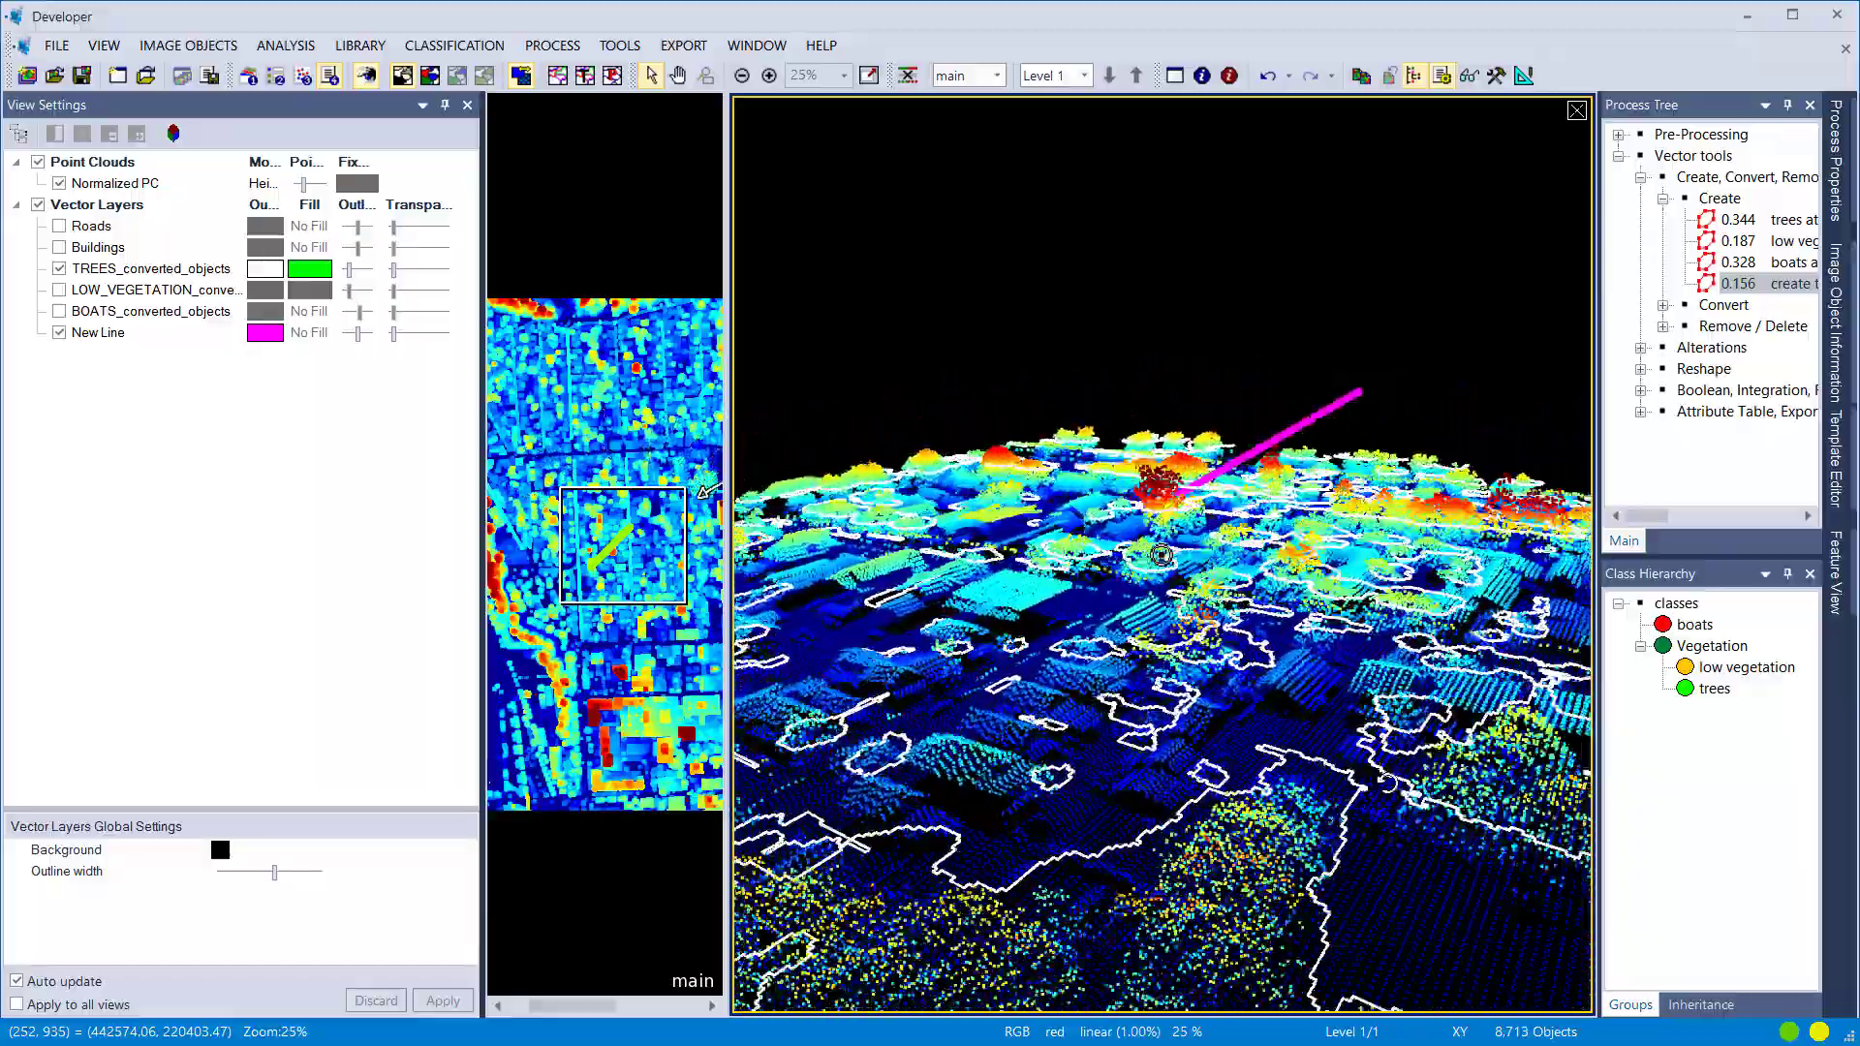
pyautogui.moveTo(1388, 782); pyautogui.dragTo(1494, 791)
pyautogui.moveTo(1223, 738); pyautogui.dragTo(1313, 744)
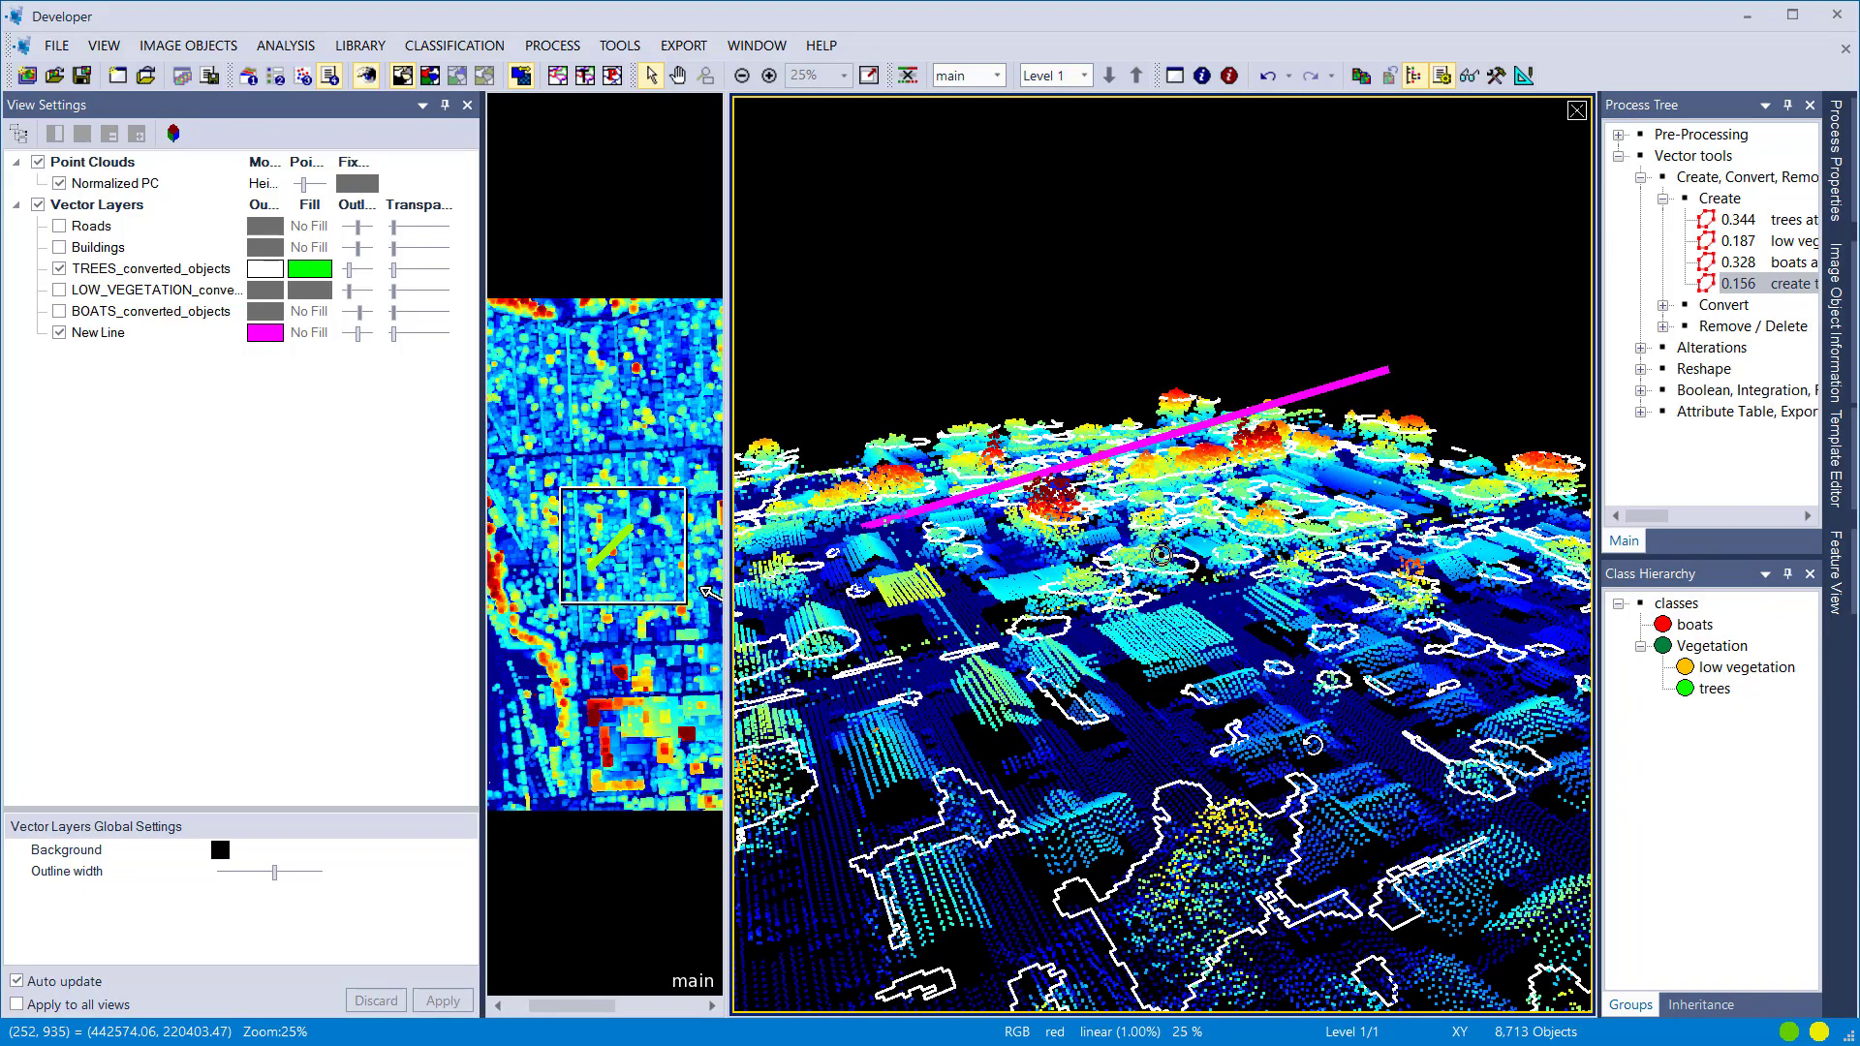
pyautogui.moveTo(1234, 796); pyautogui.dragTo(1159, 711)
pyautogui.moveTo(1161, 555); pyautogui.dragTo(1163, 582)
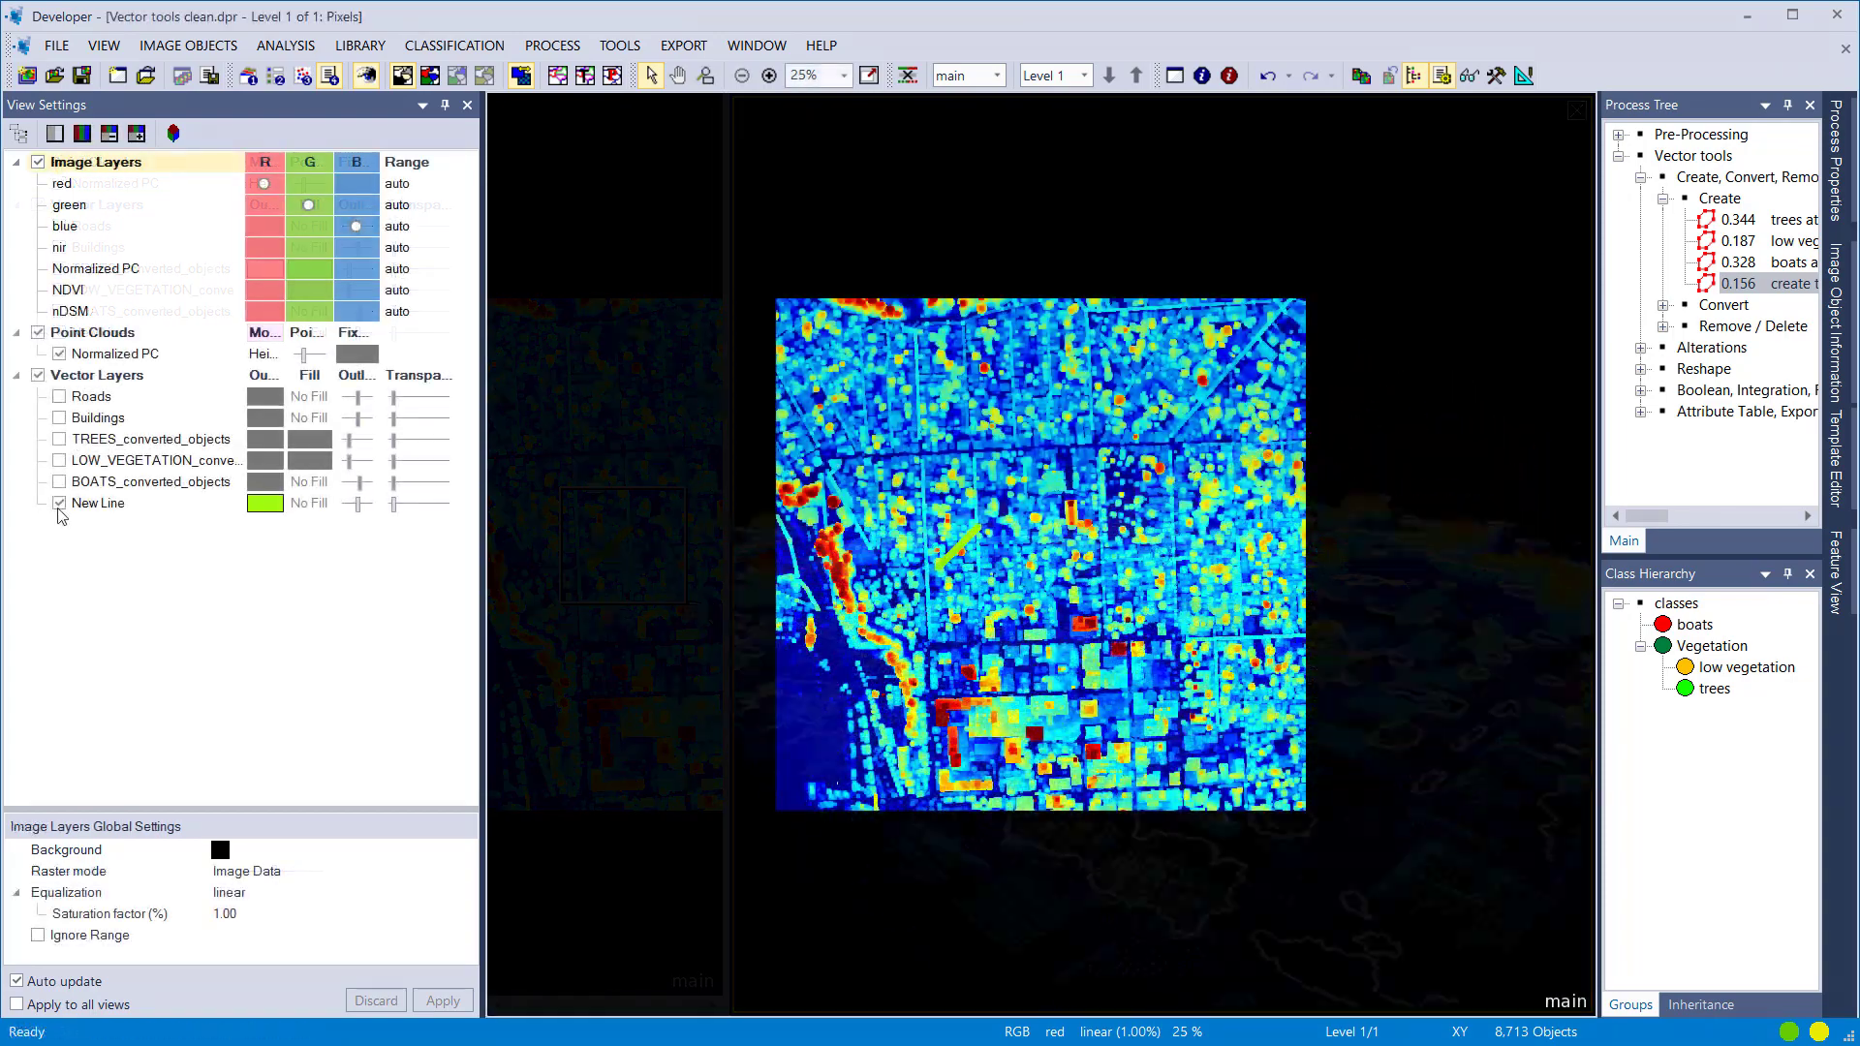
# Step: Hide the New Line vector layer and the Normalized PC point cloud, and widen the process tree to show full process names
pyautogui.click(59, 503)
pyautogui.click(60, 353)
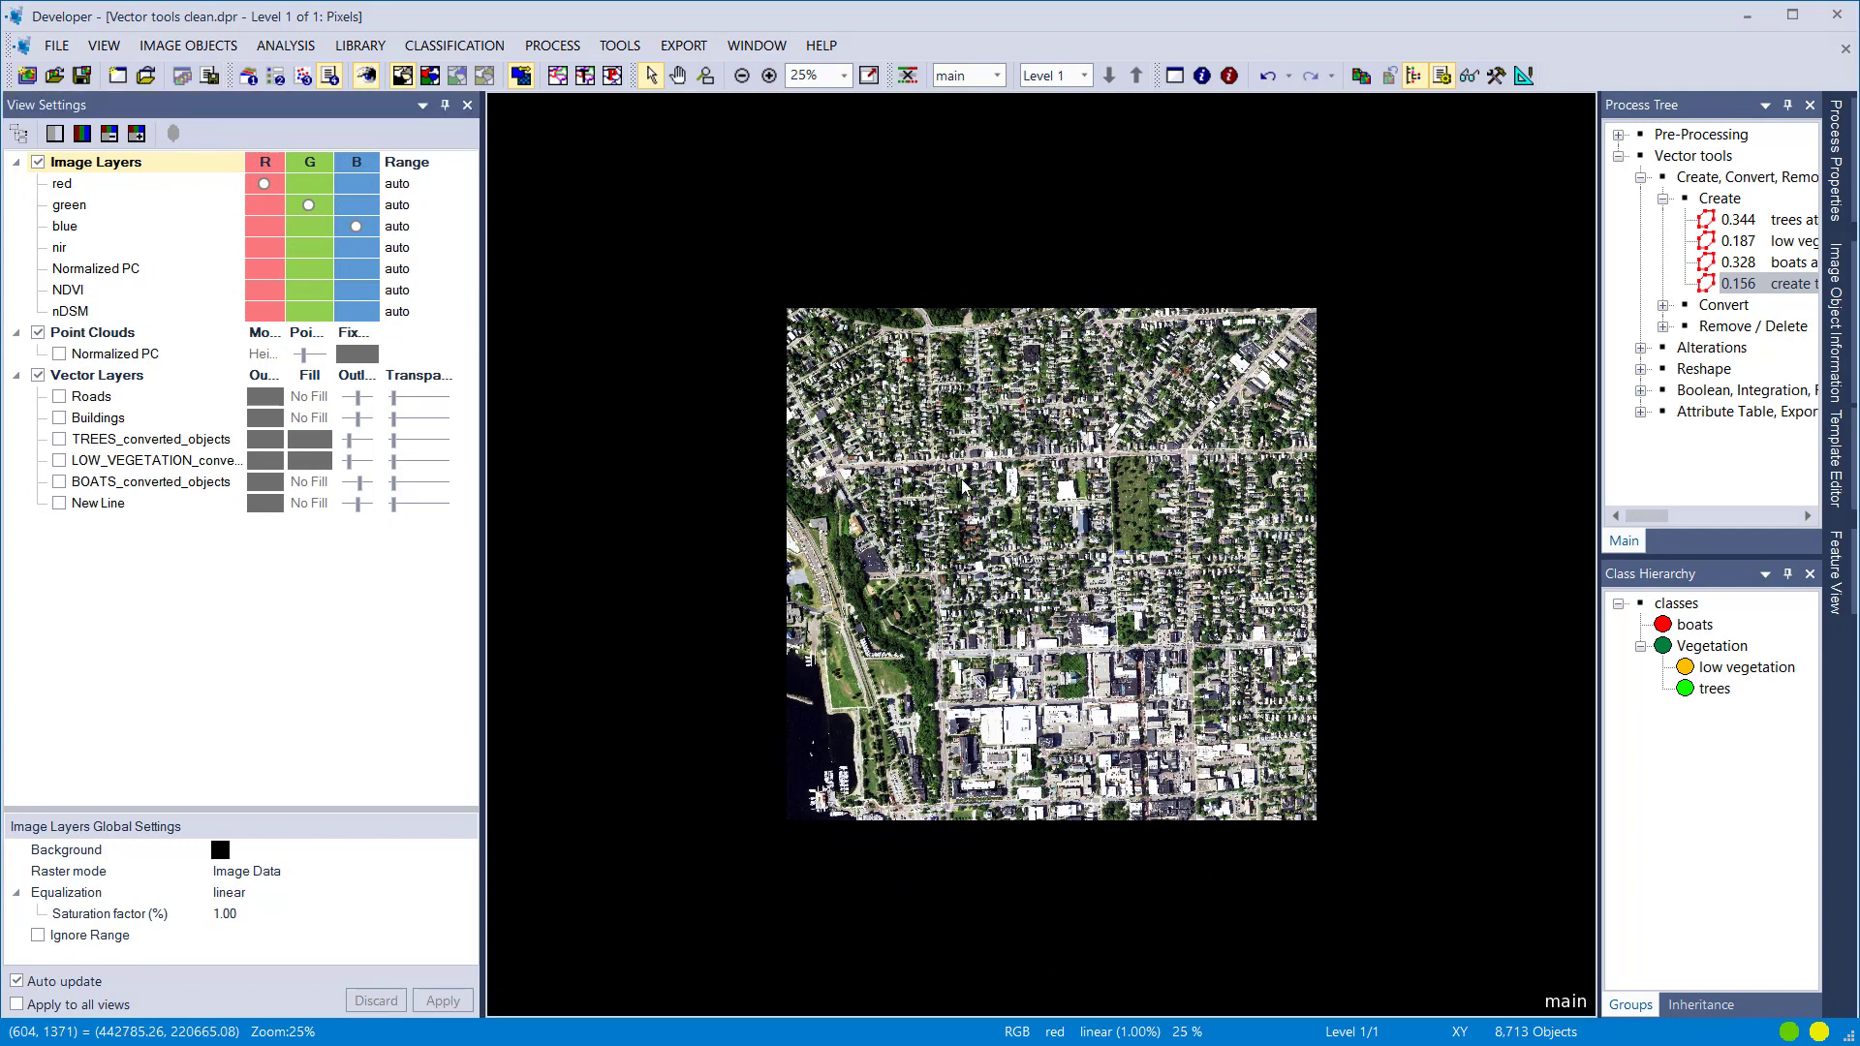
pyautogui.moveTo(1597, 370); pyautogui.dragTo(1135, 394)
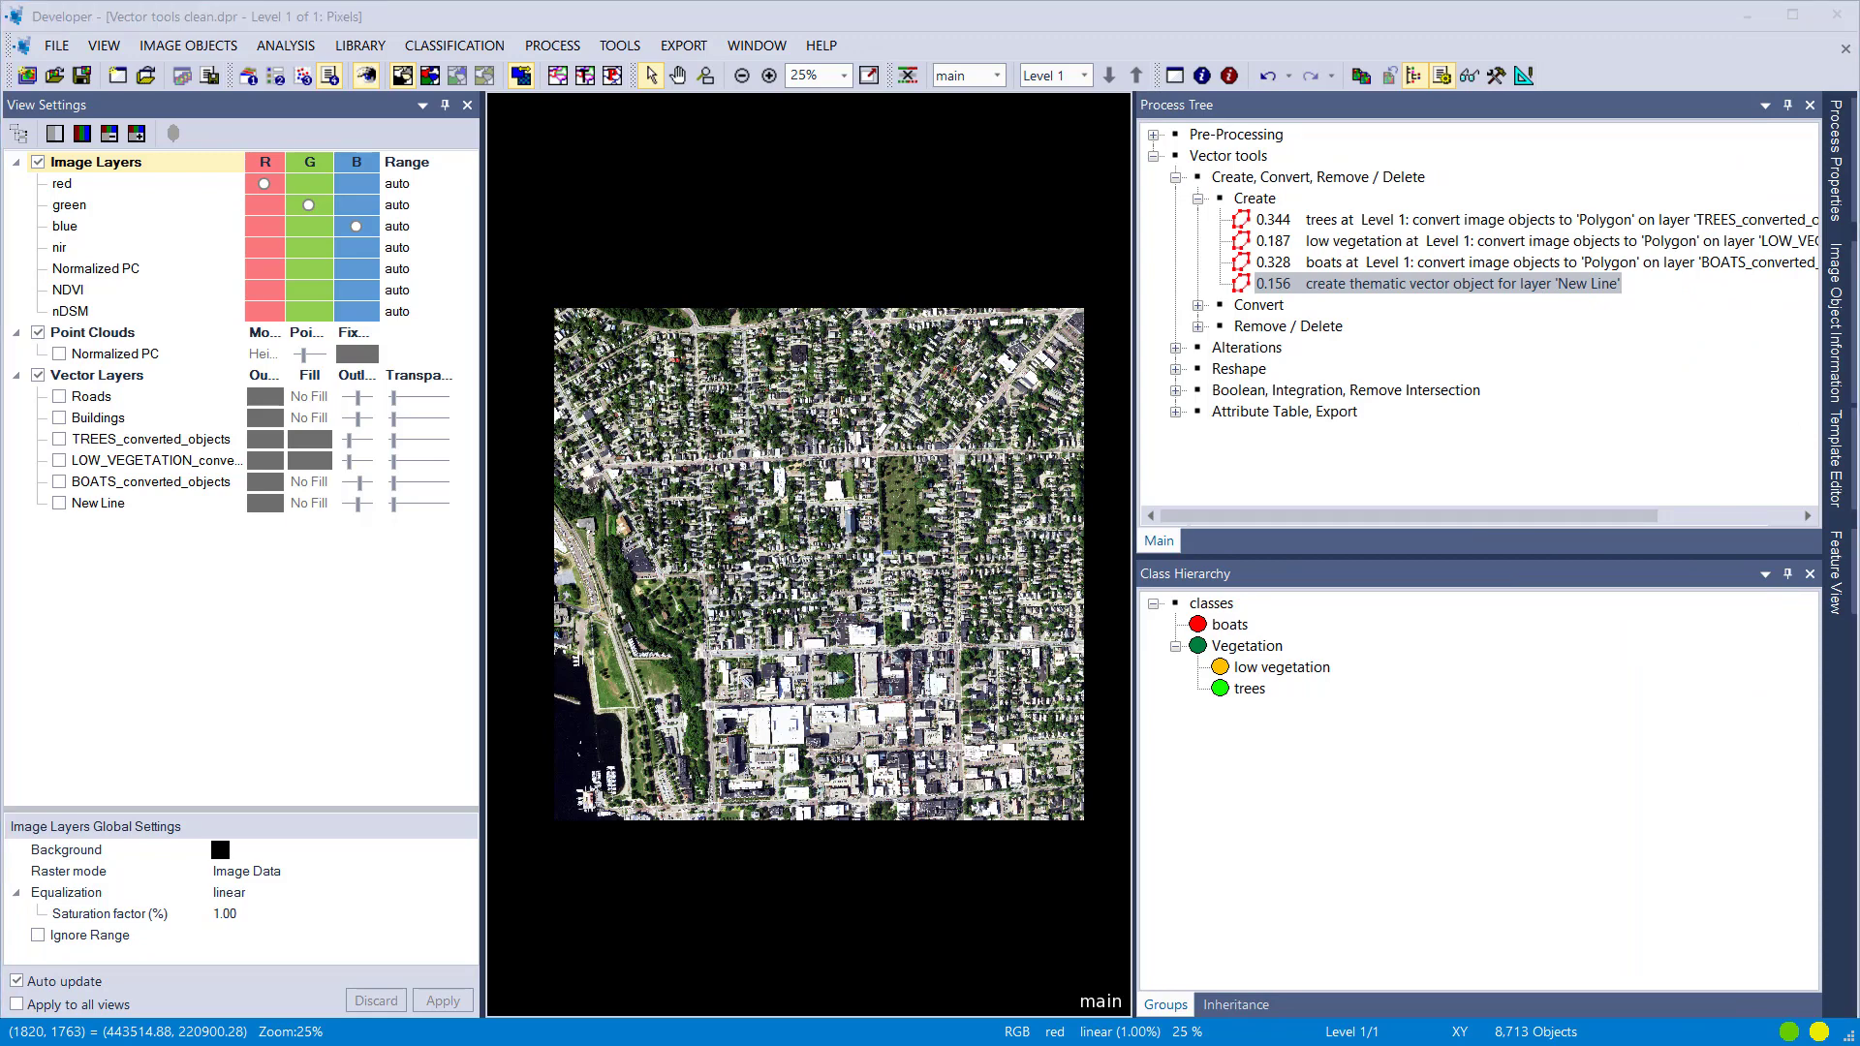
# Step: Execute the Convert process that turns Buildings polygons into Center (centroid) points on layer buildings_converted_to_points
pyautogui.click(1198, 198)
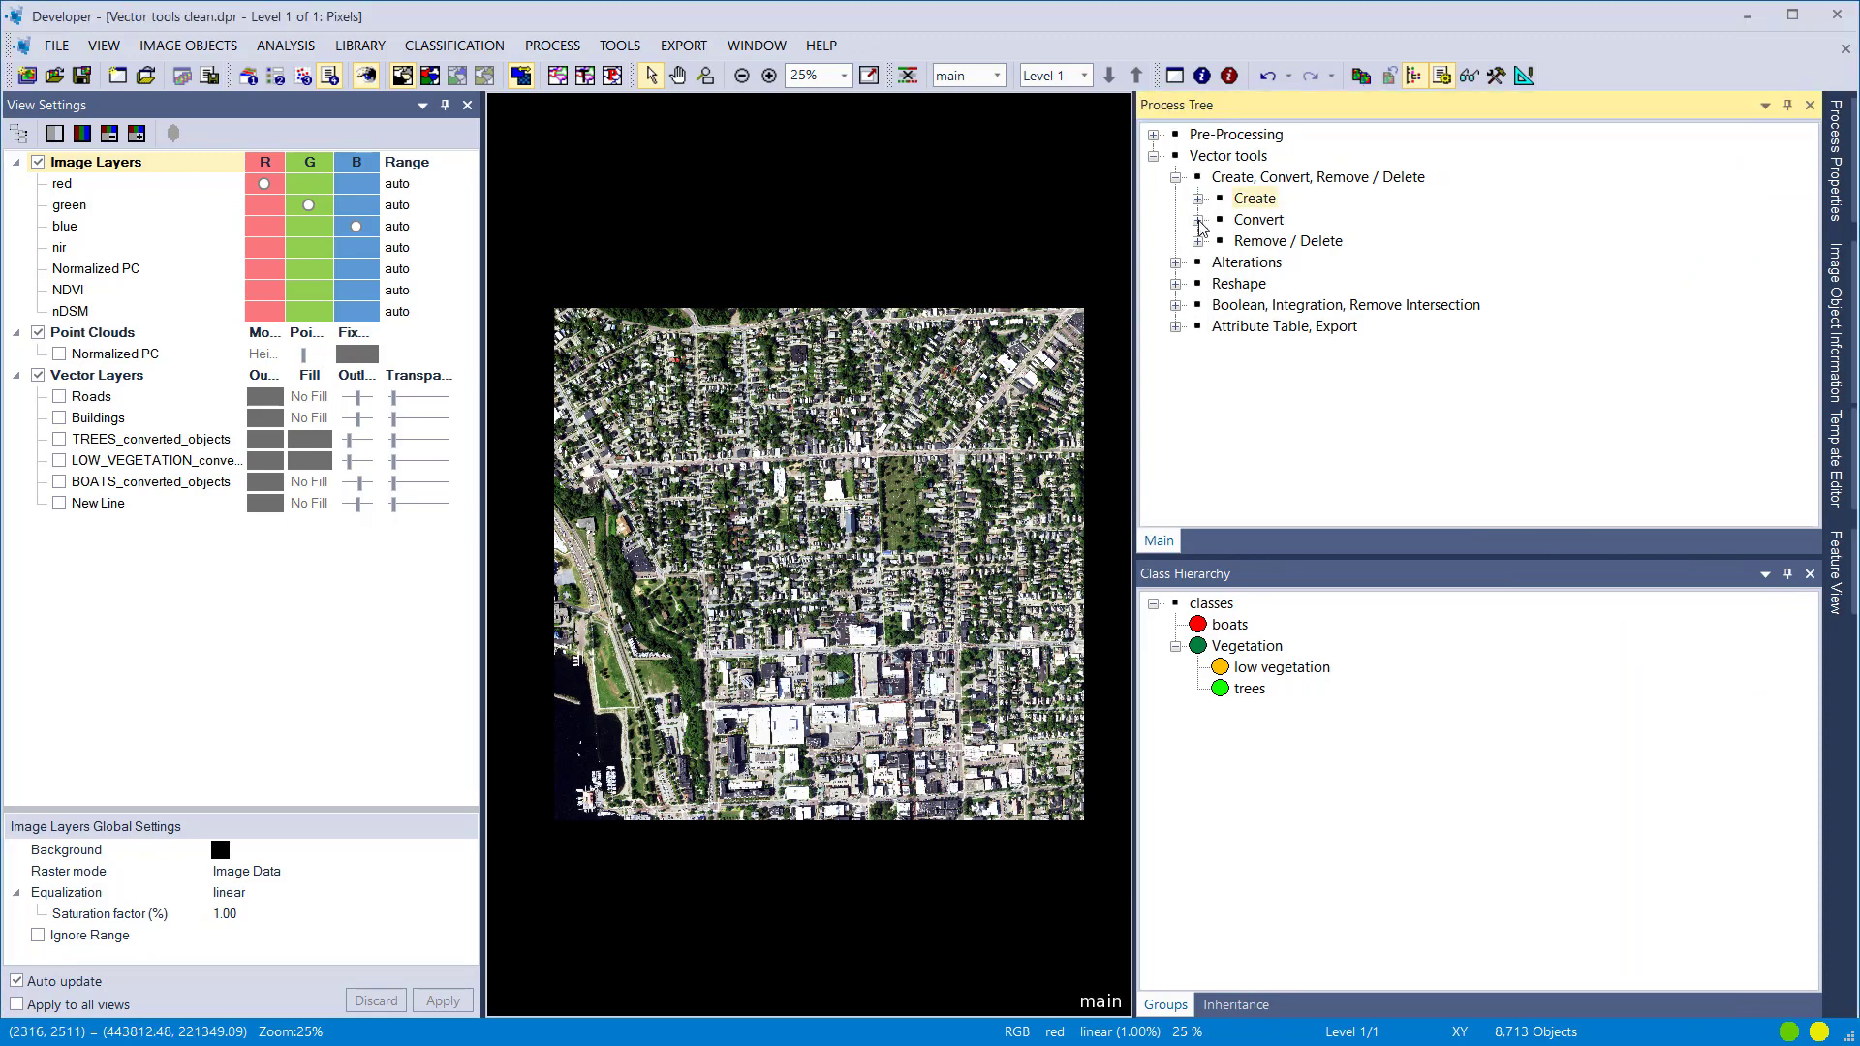
pyautogui.click(1200, 220)
pyautogui.click(1251, 222)
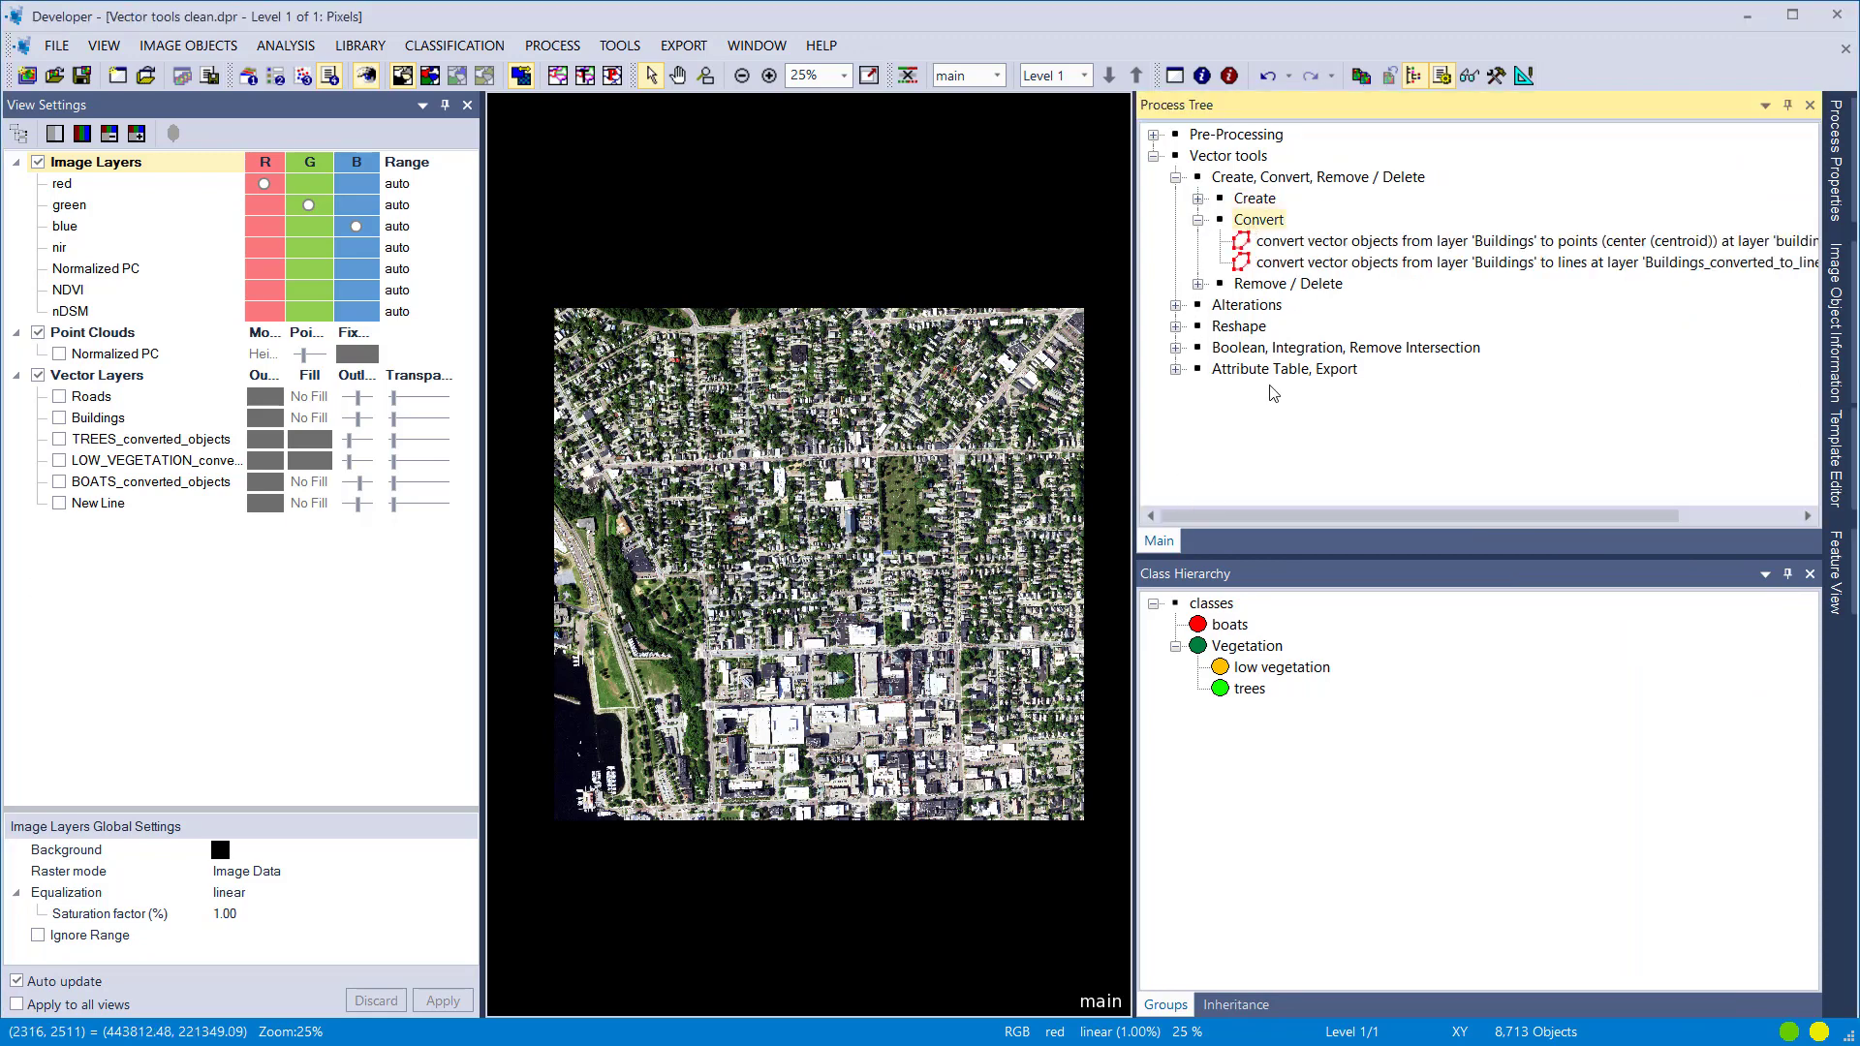
pyautogui.doubleClick(1259, 242)
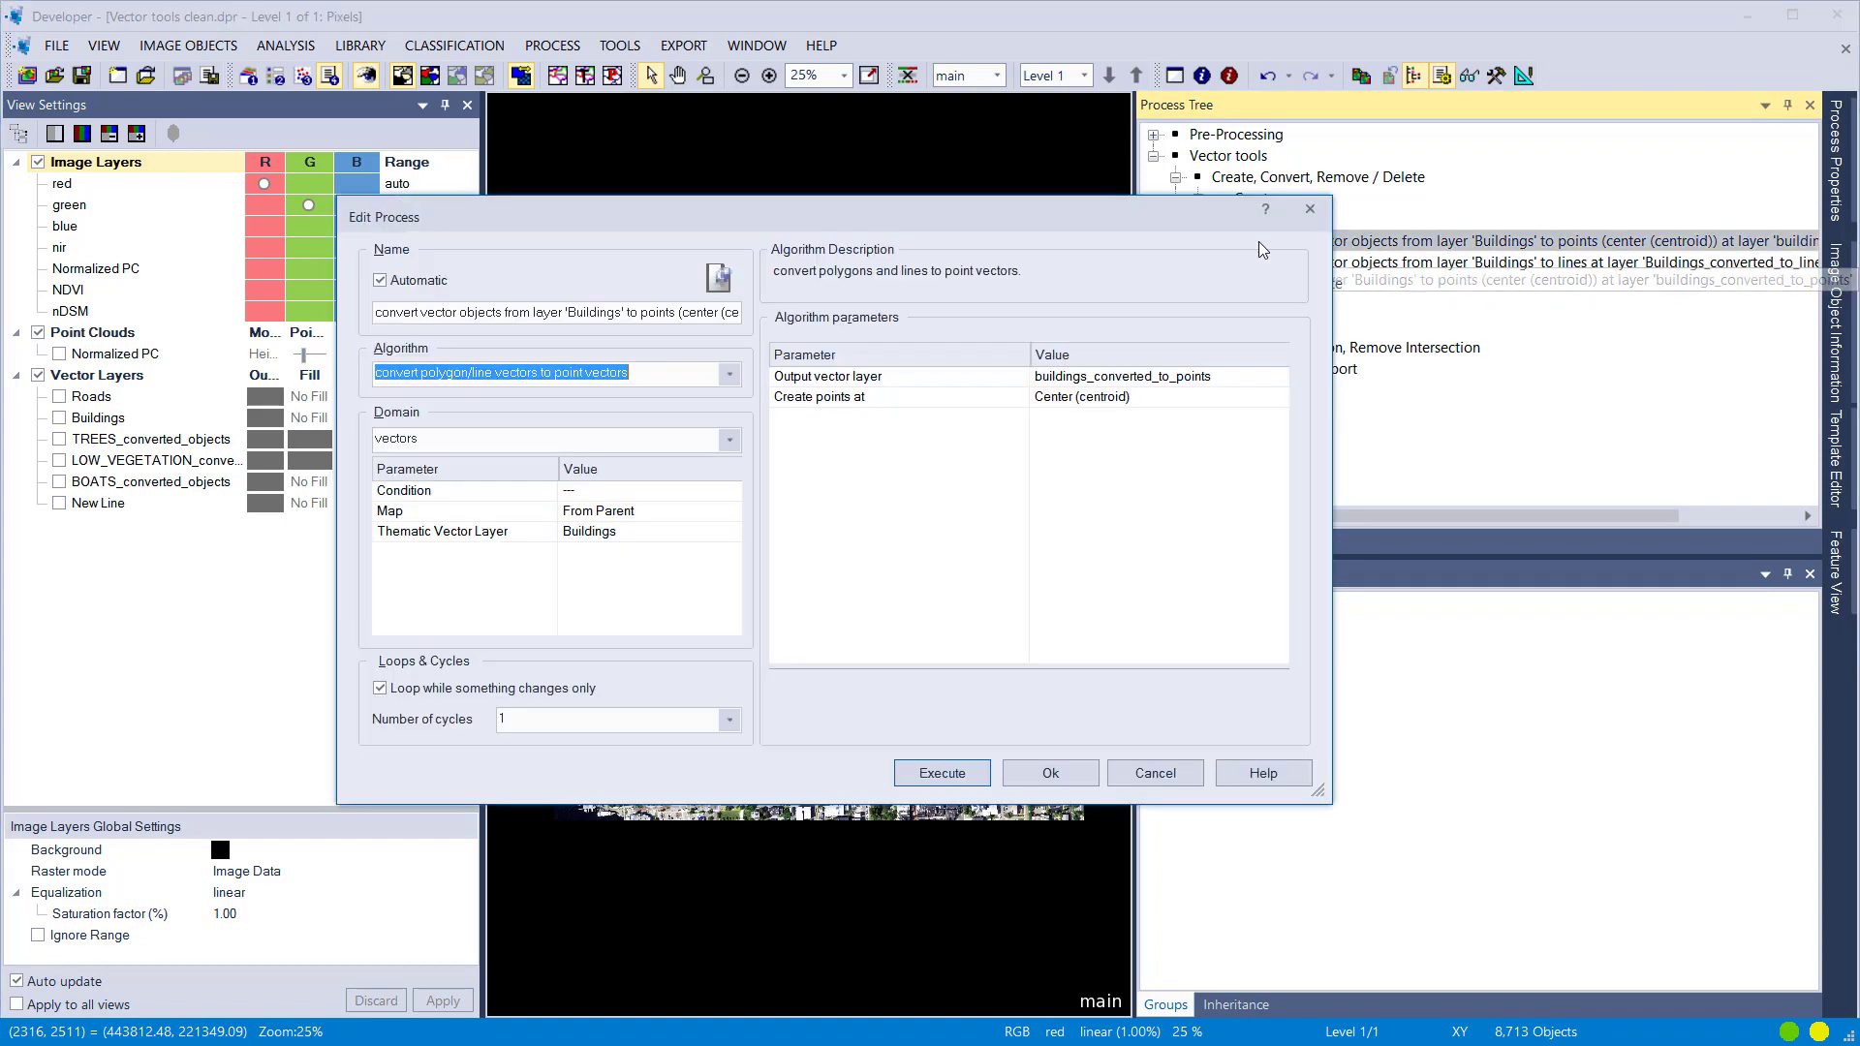
pyautogui.click(686, 378)
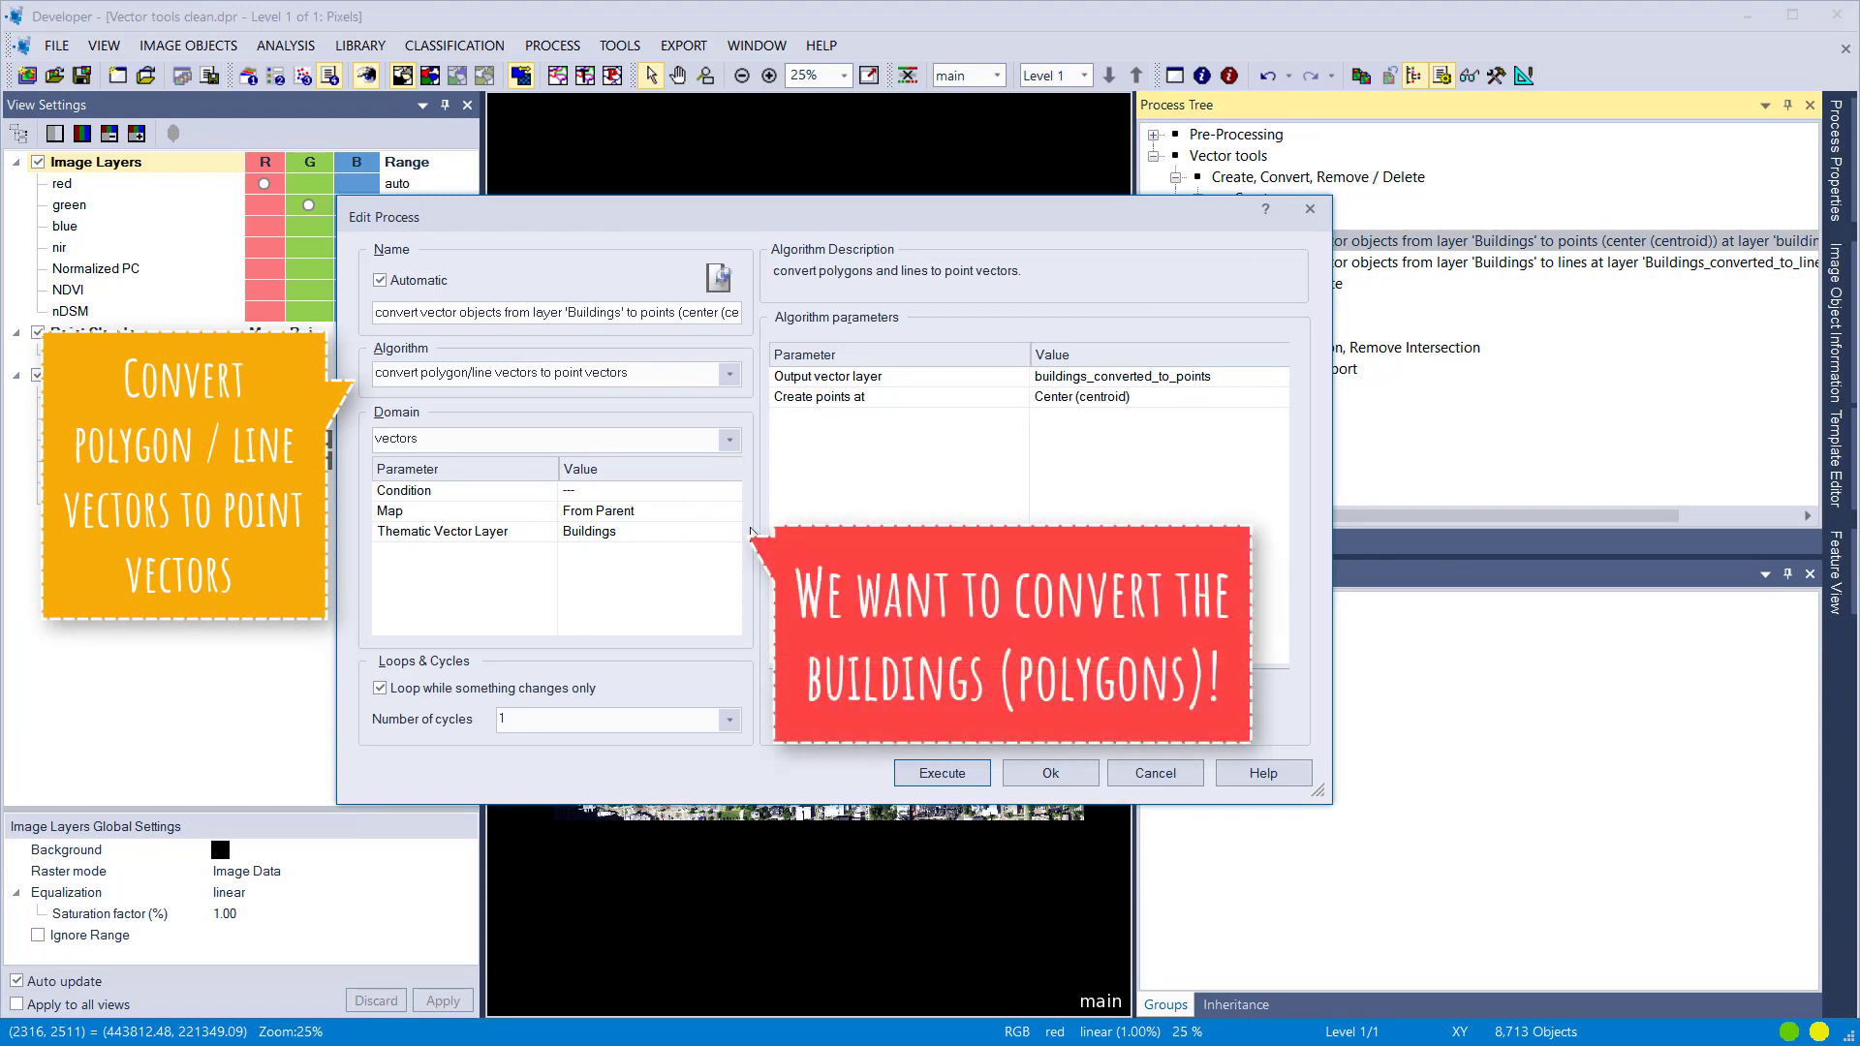
pyautogui.click(679, 544)
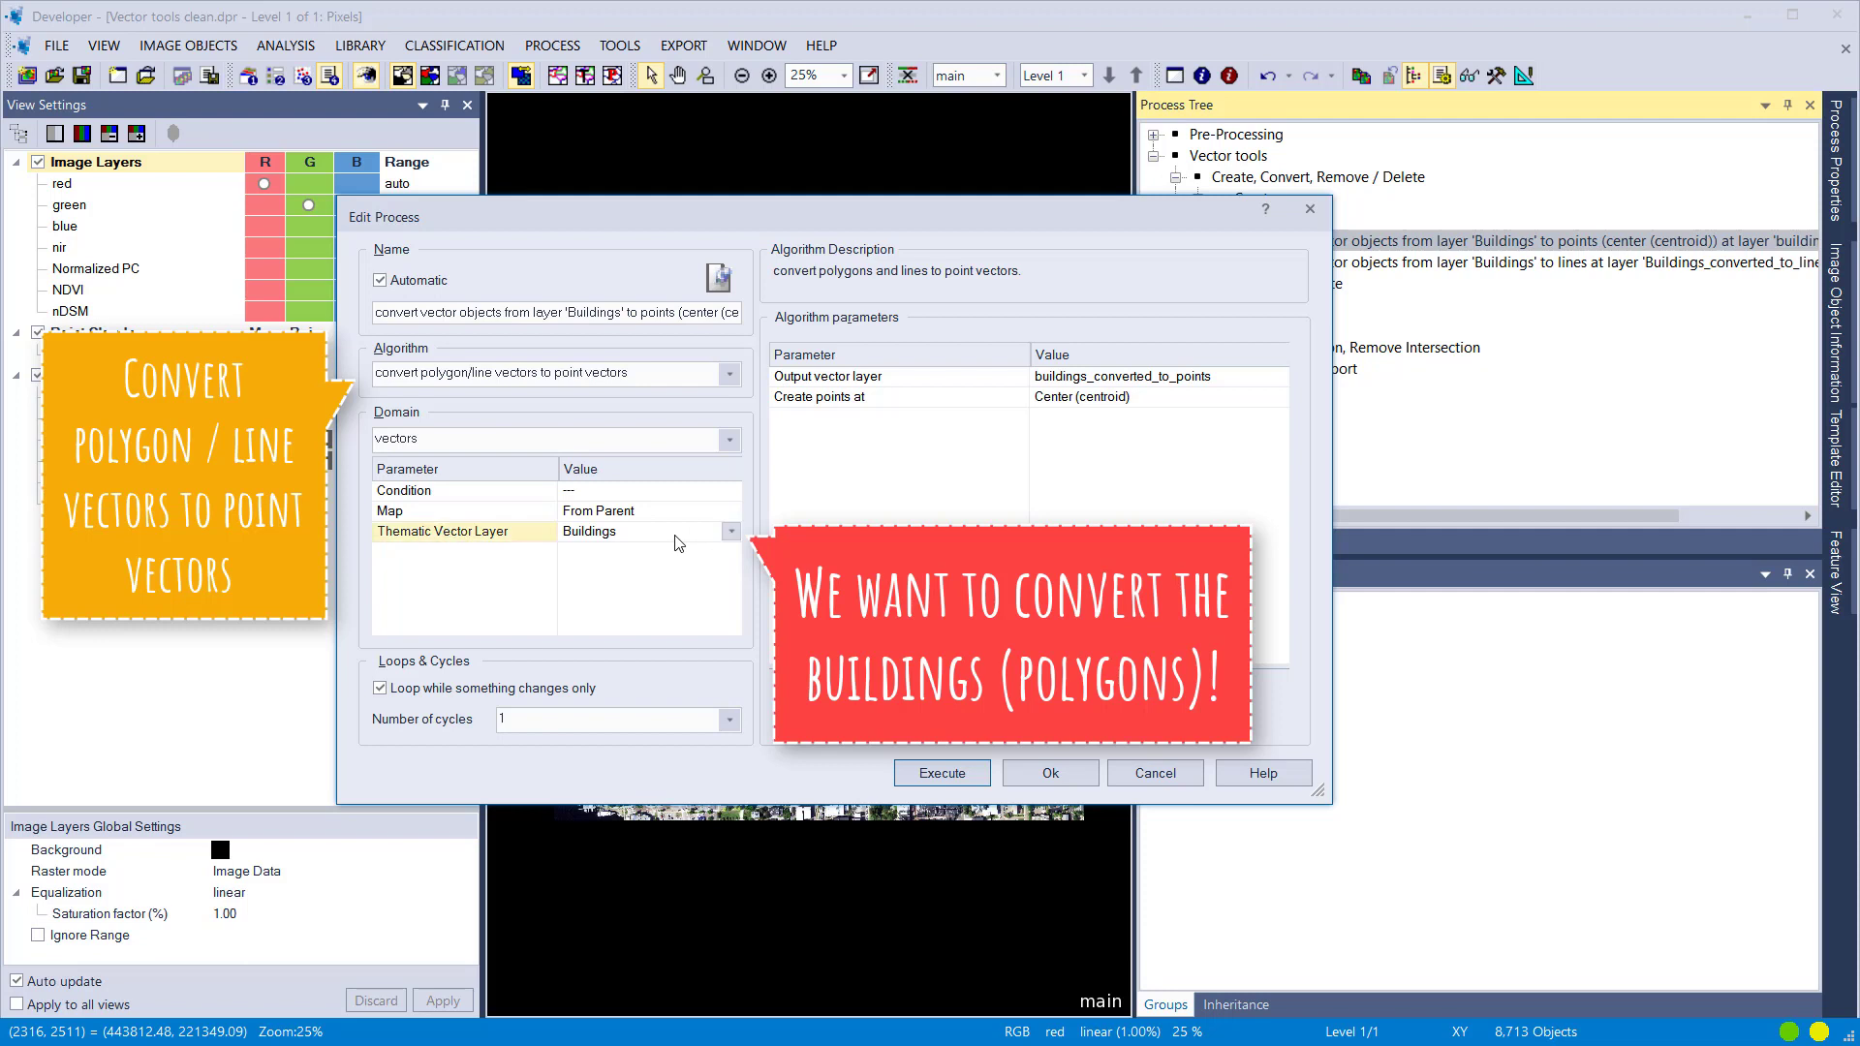
pyautogui.click(1241, 380)
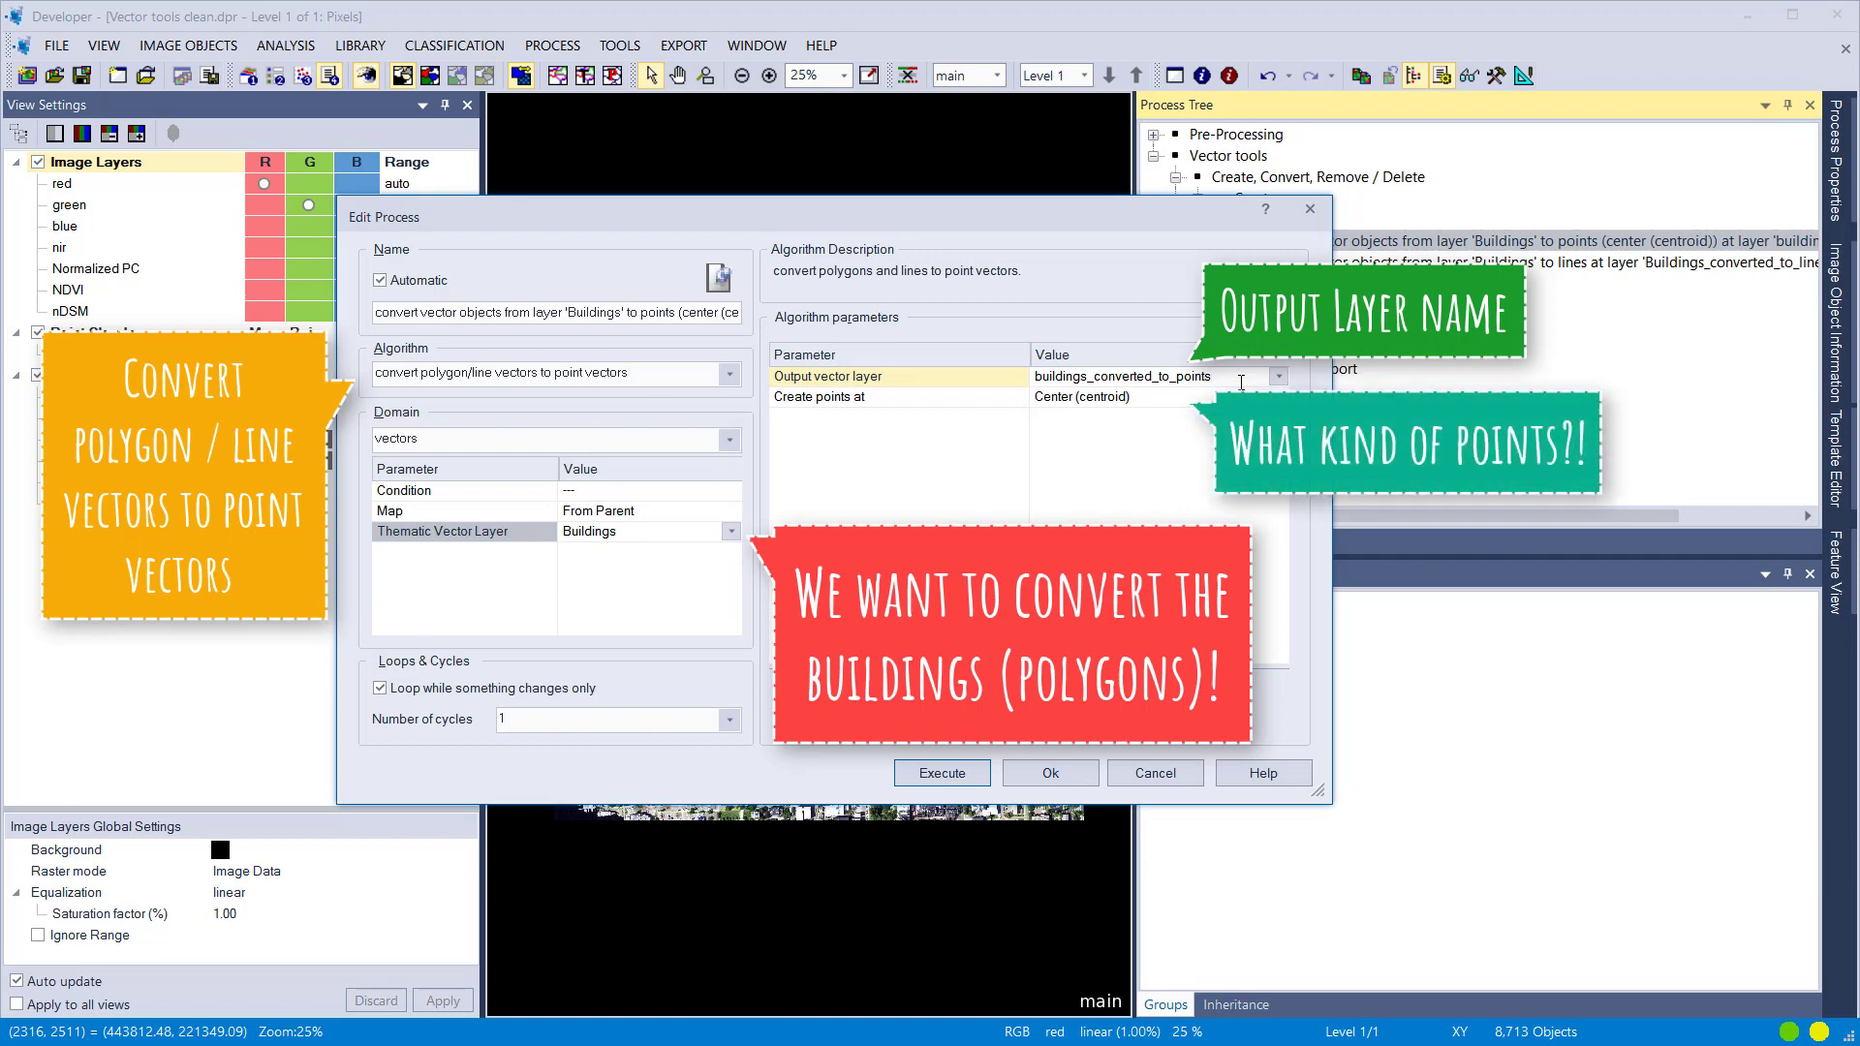
pyautogui.click(945, 772)
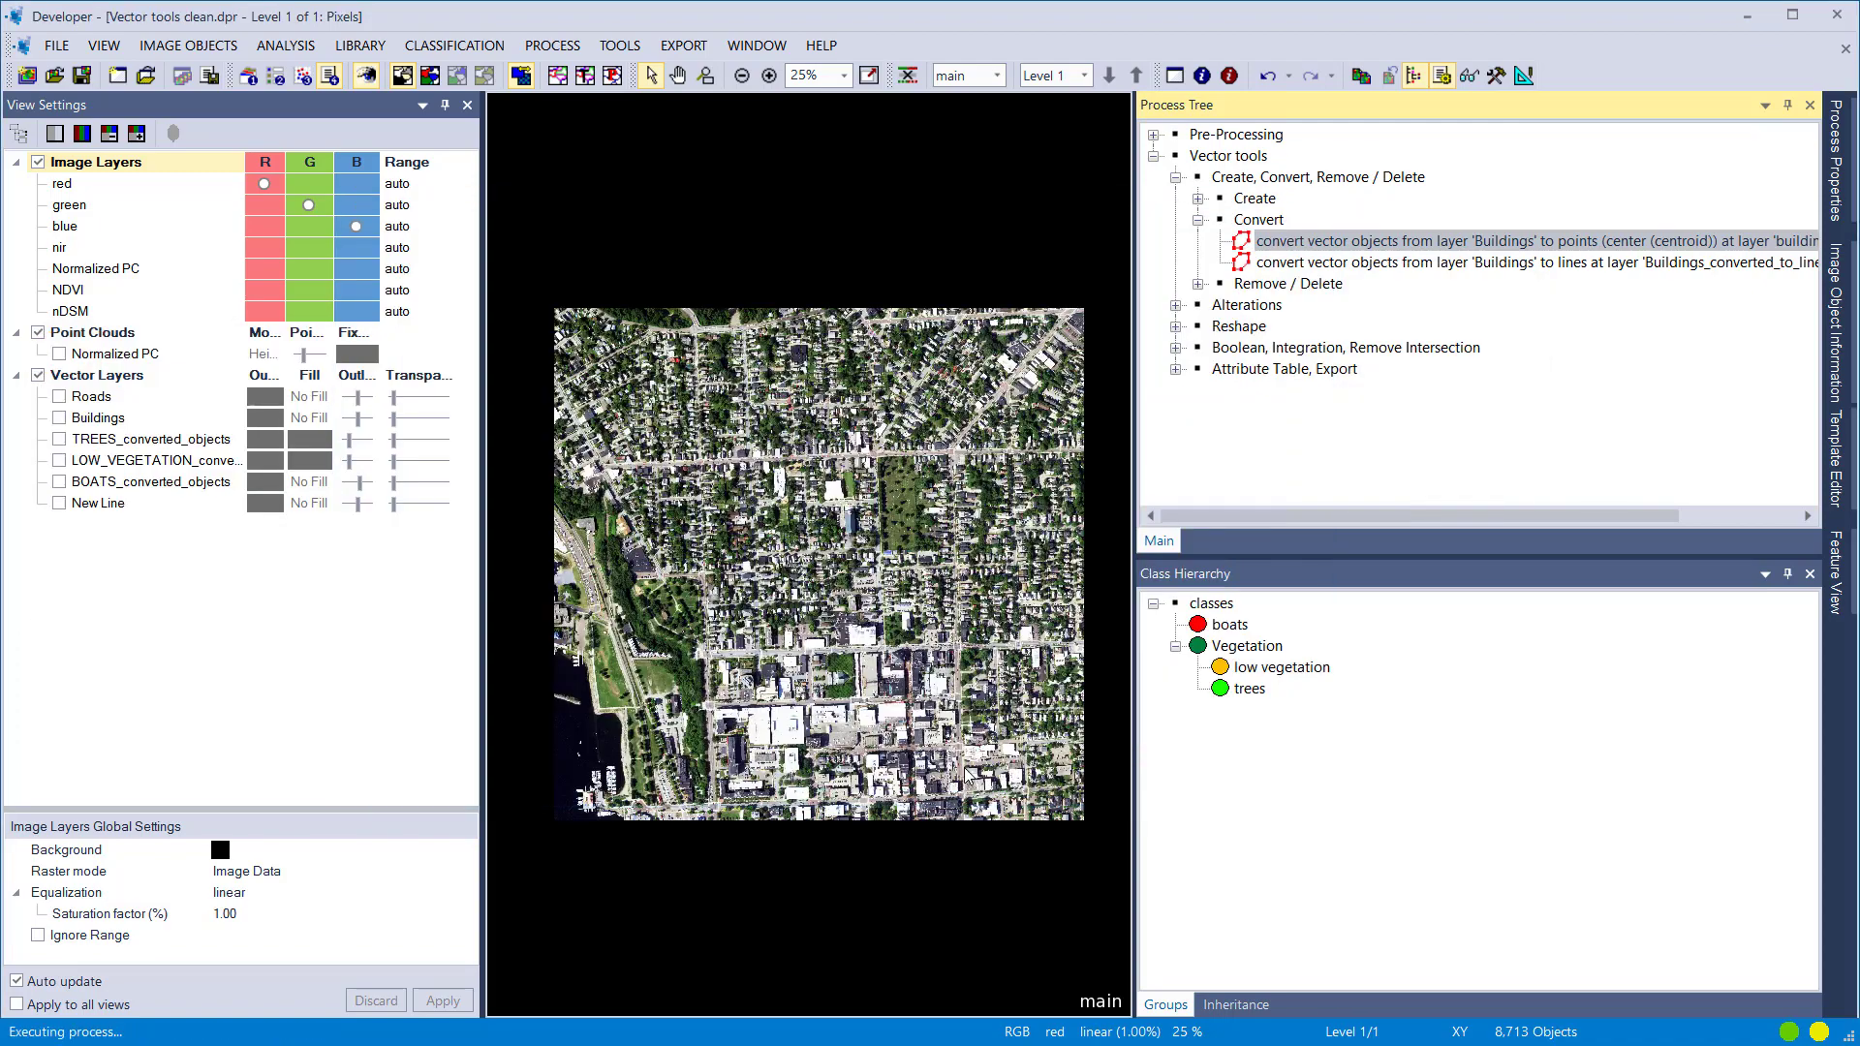
# Step: Show Buildings with buildings_converted_to_points above it, giving the points a magenta outline and a thinner outline width
pyautogui.click(59, 418)
pyautogui.scroll(5, 666, 489)
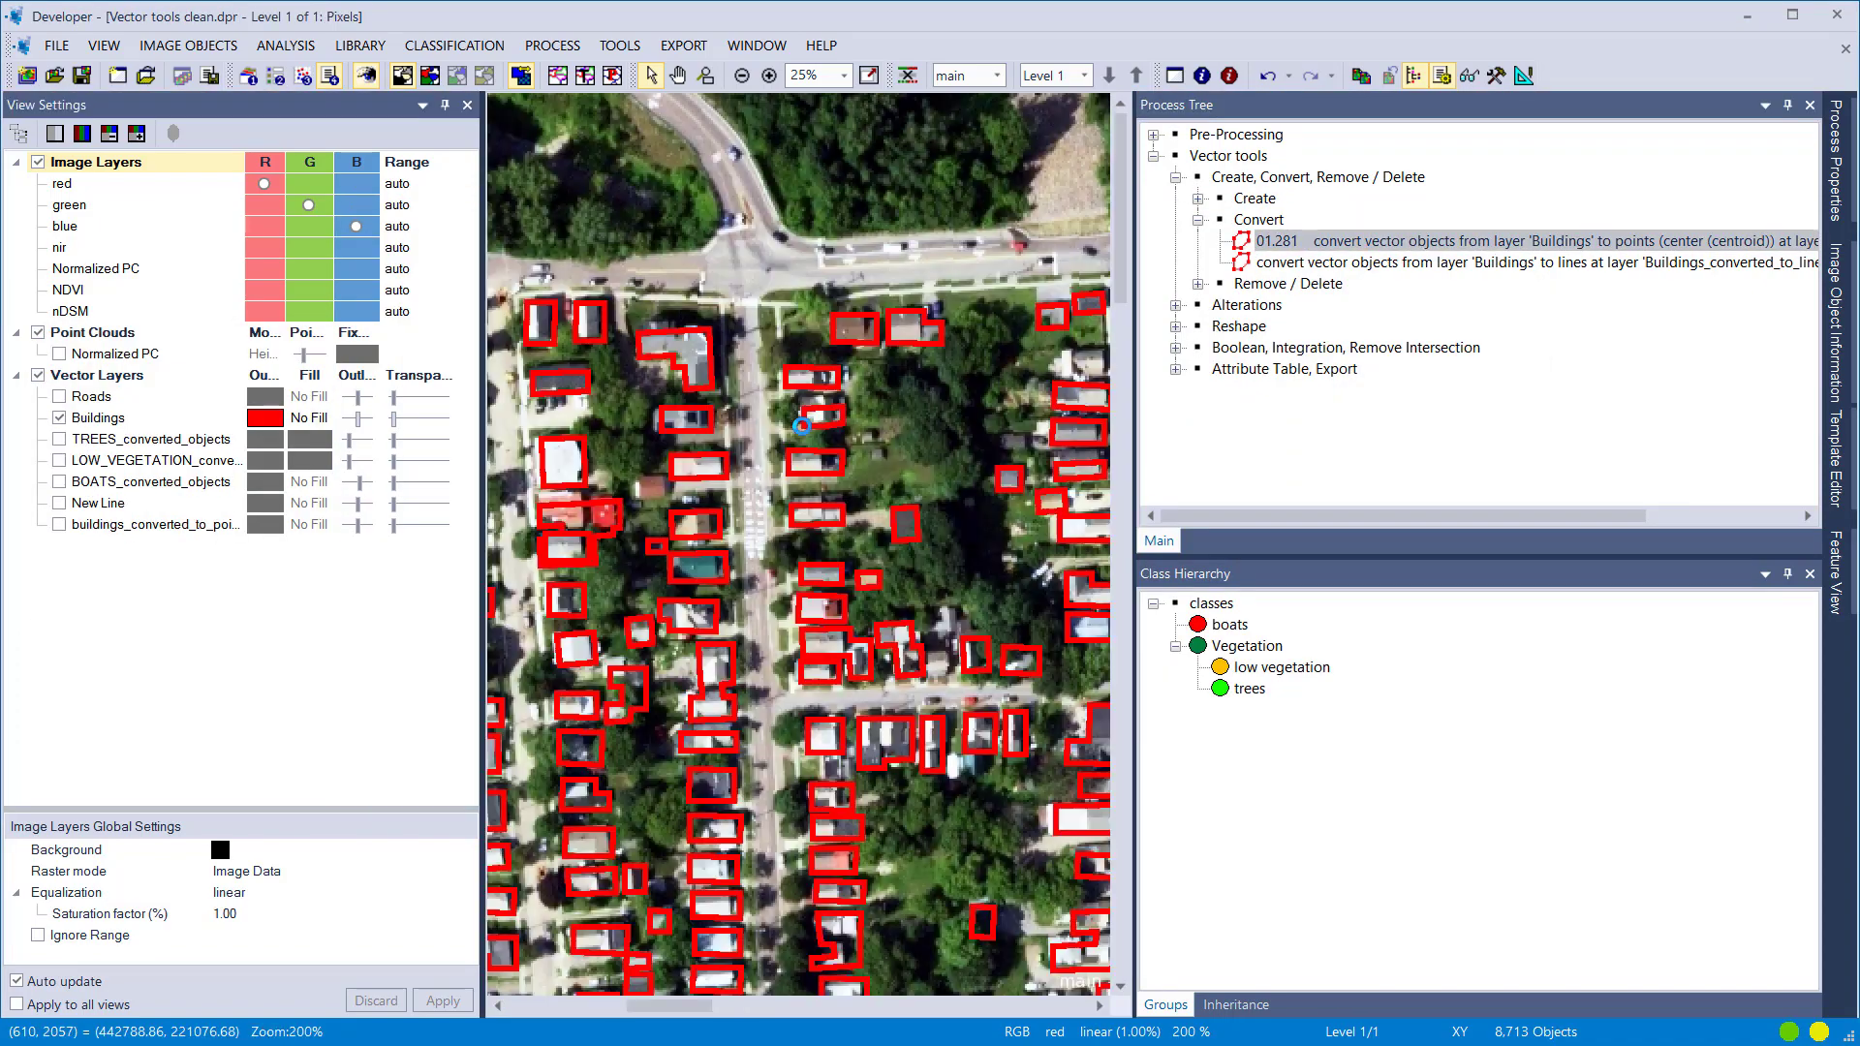
pyautogui.click(60, 524)
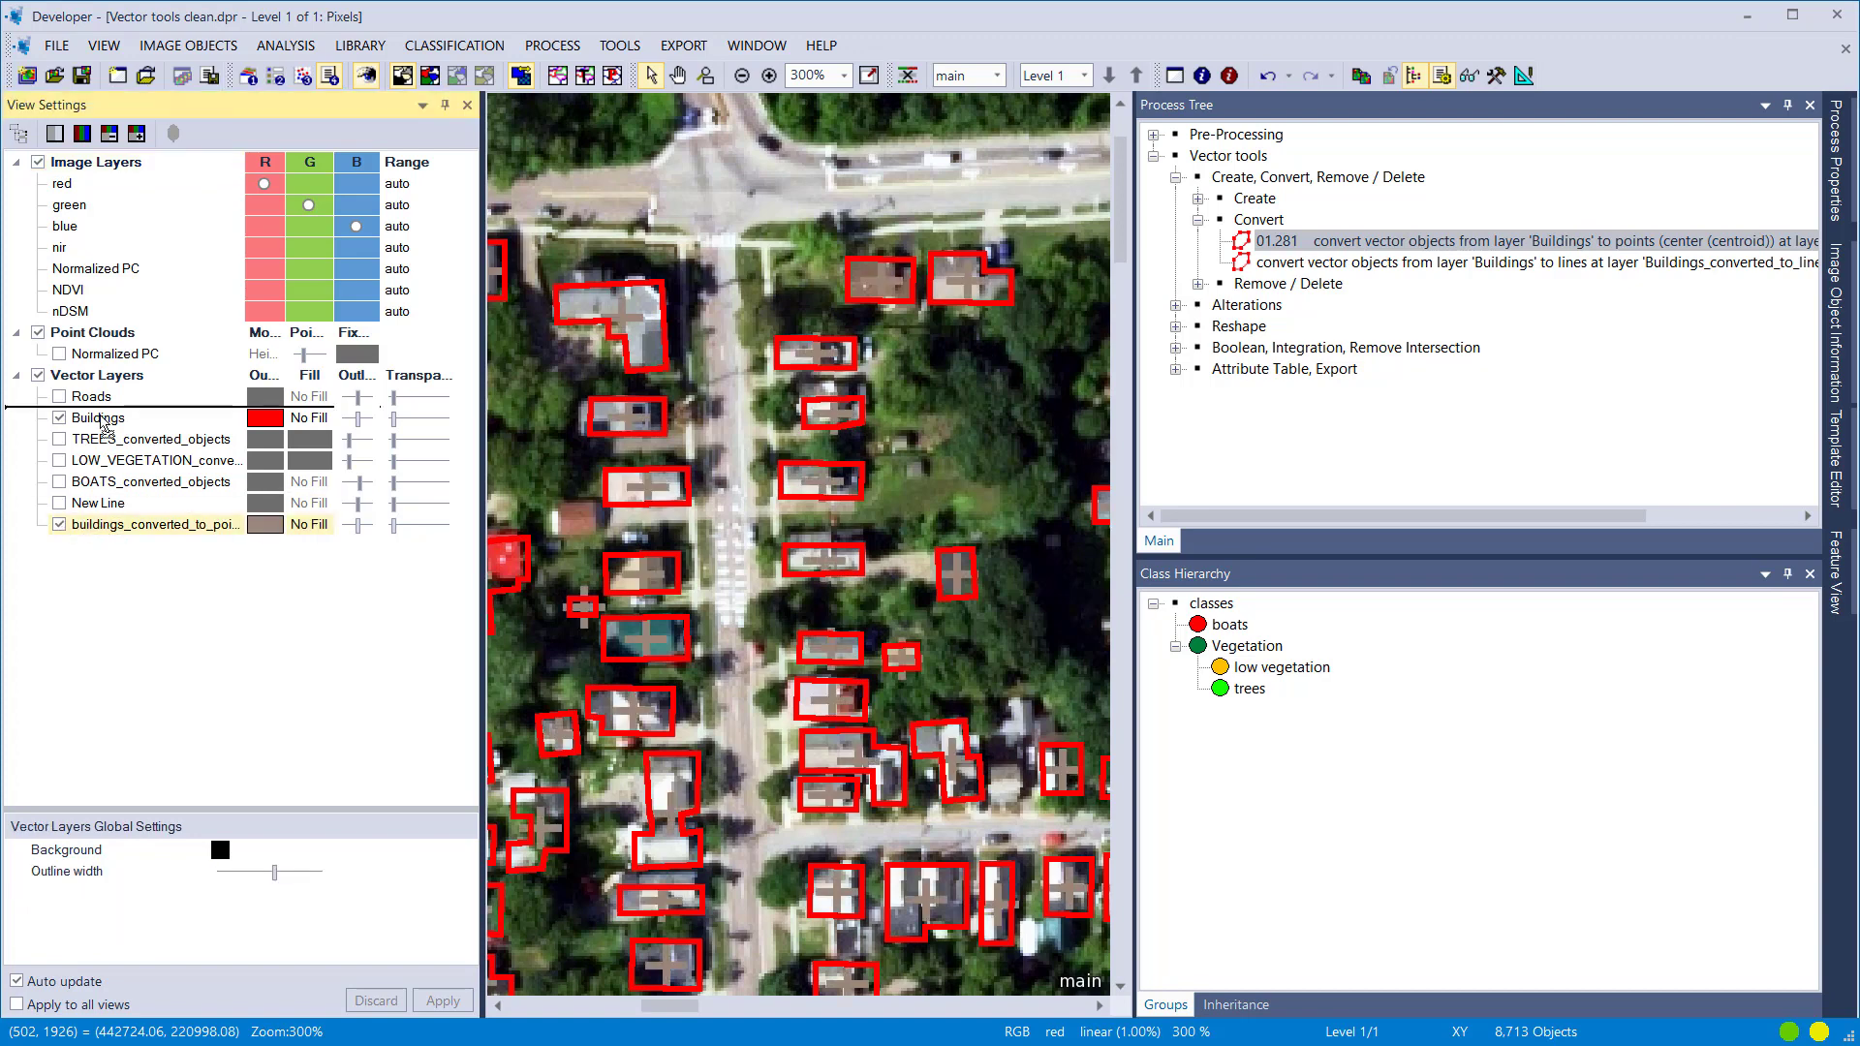
pyautogui.moveTo(59, 524); pyautogui.dragTo(214, 438)
pyautogui.click(267, 421)
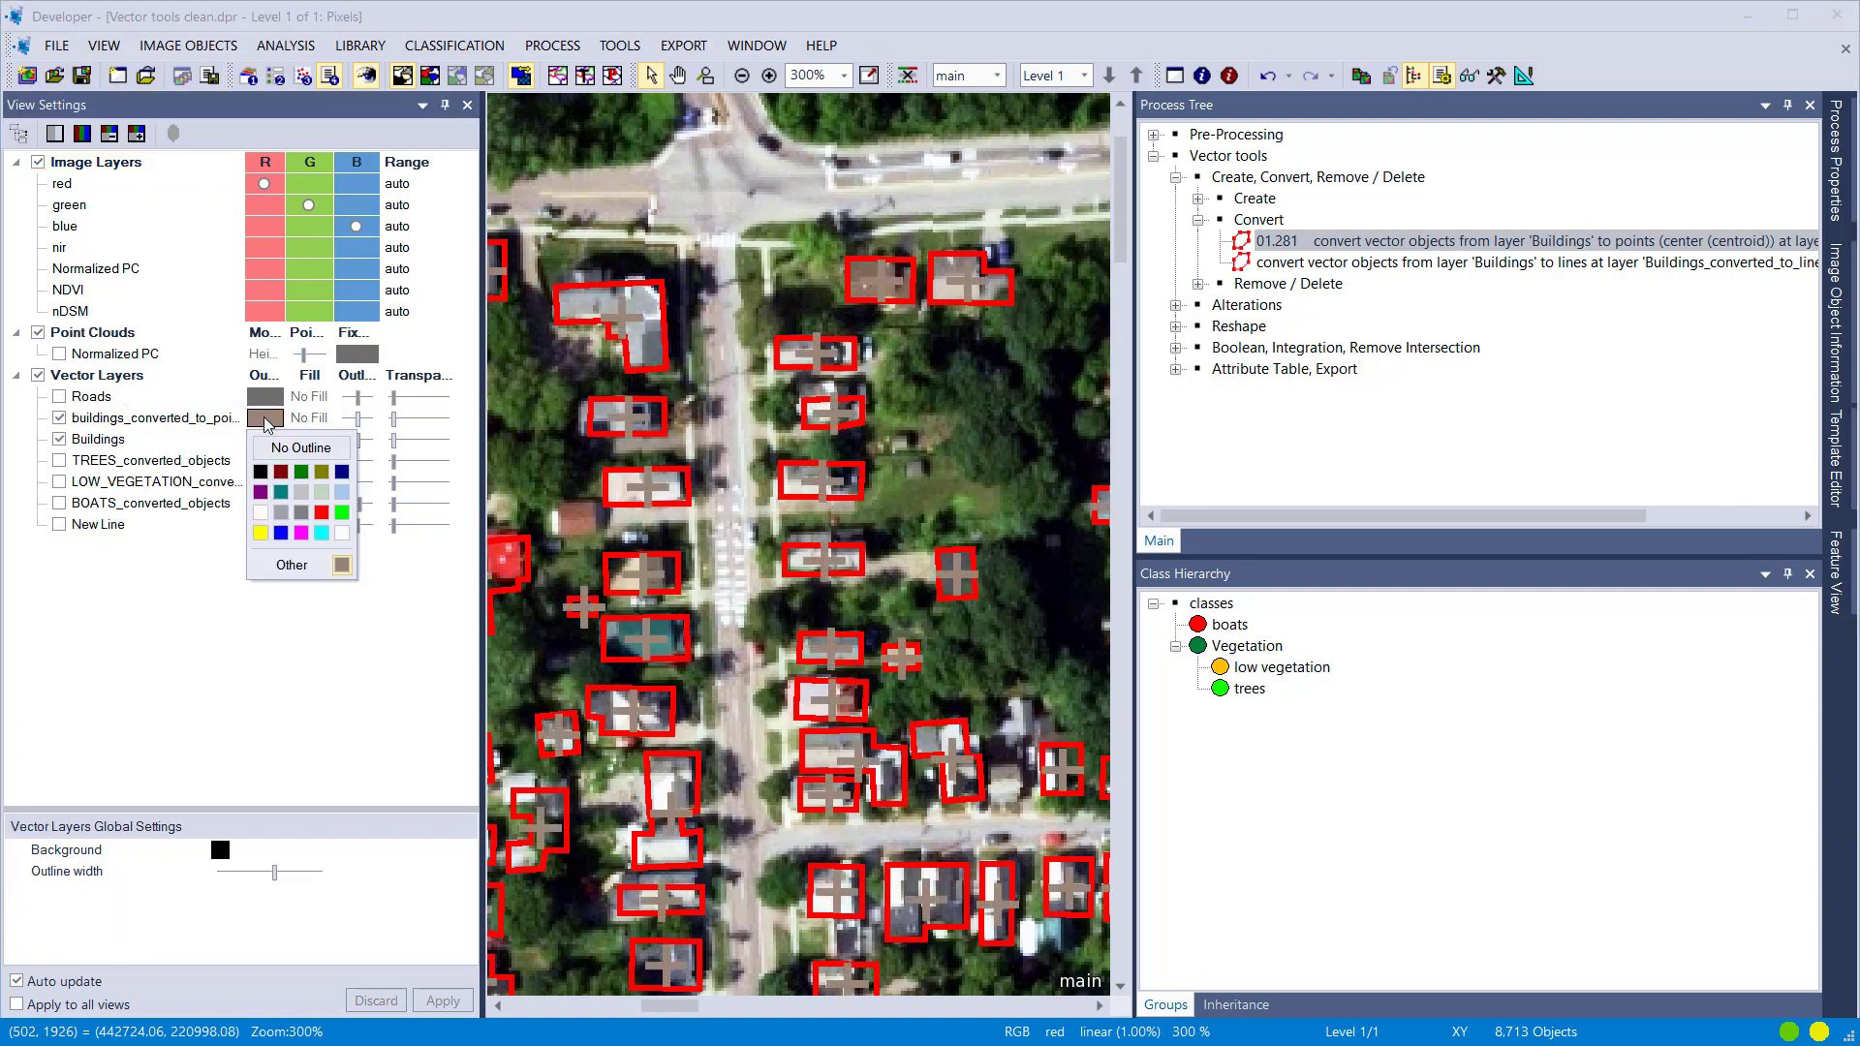
pyautogui.click(300, 533)
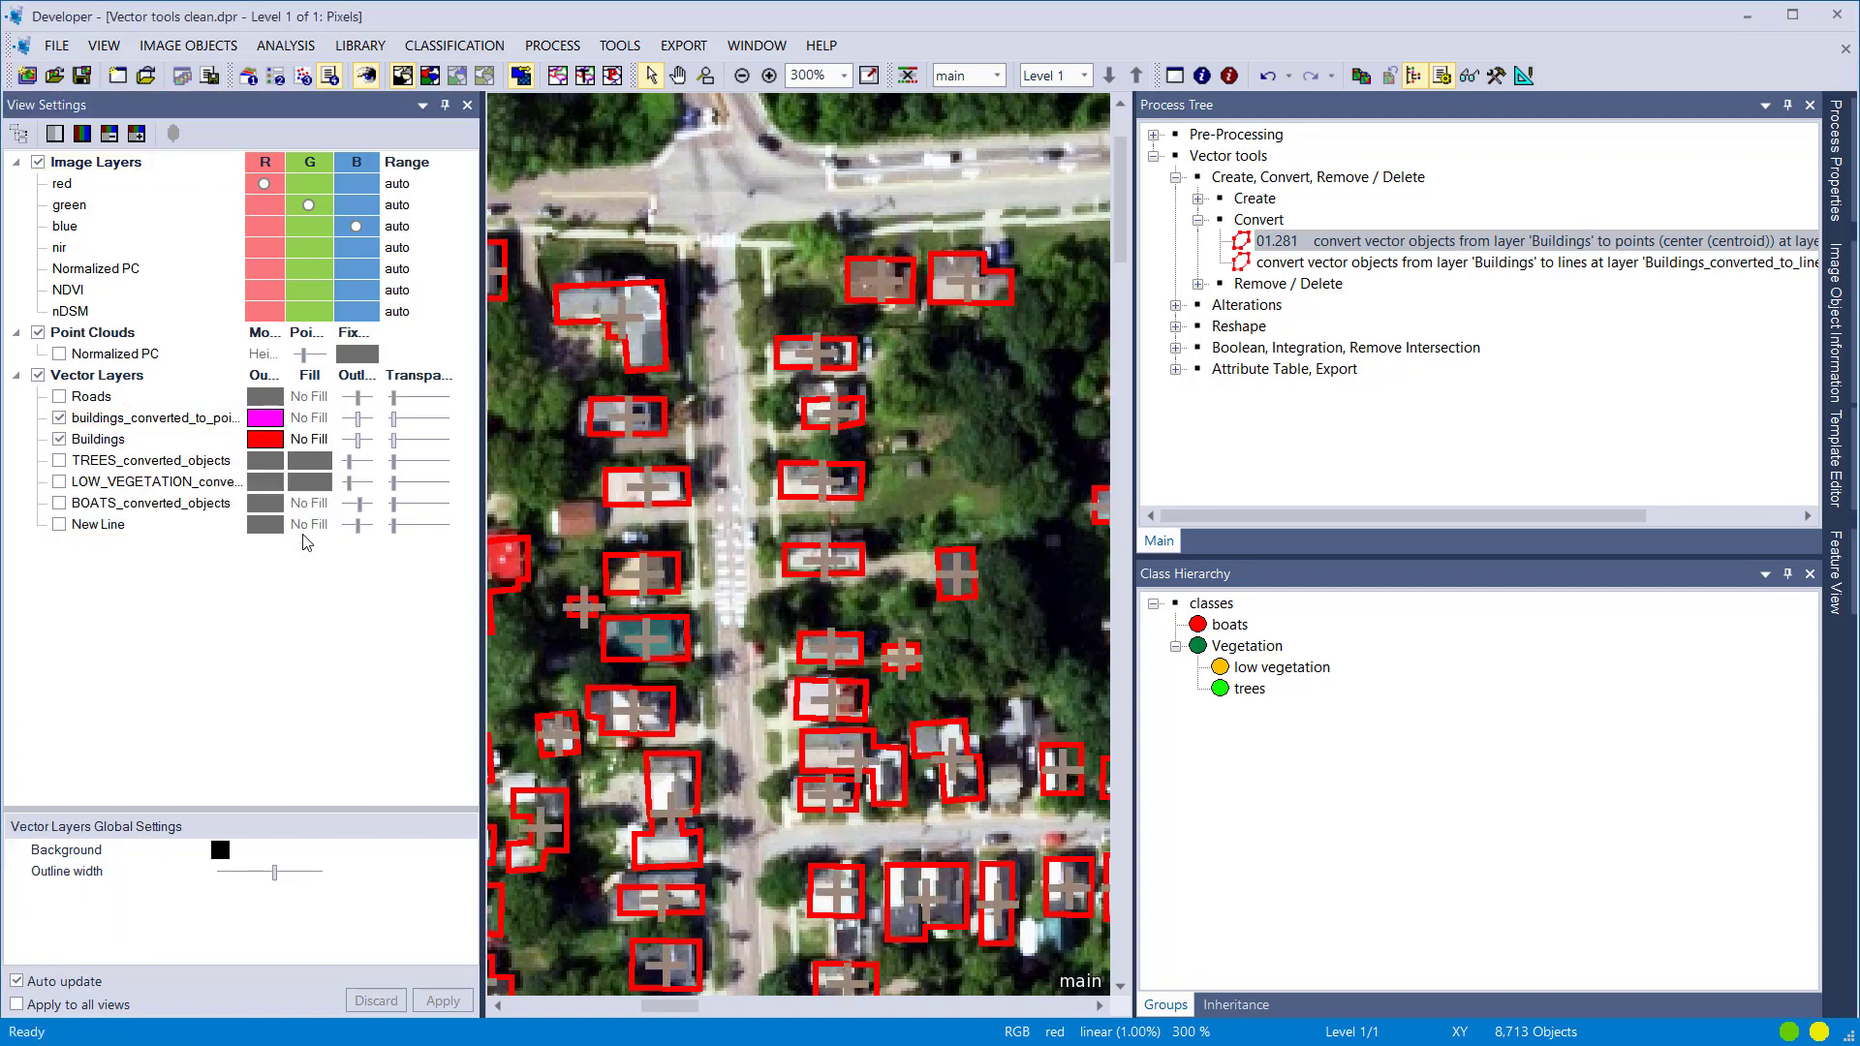
pyautogui.moveTo(357, 419); pyautogui.dragTo(351, 419)
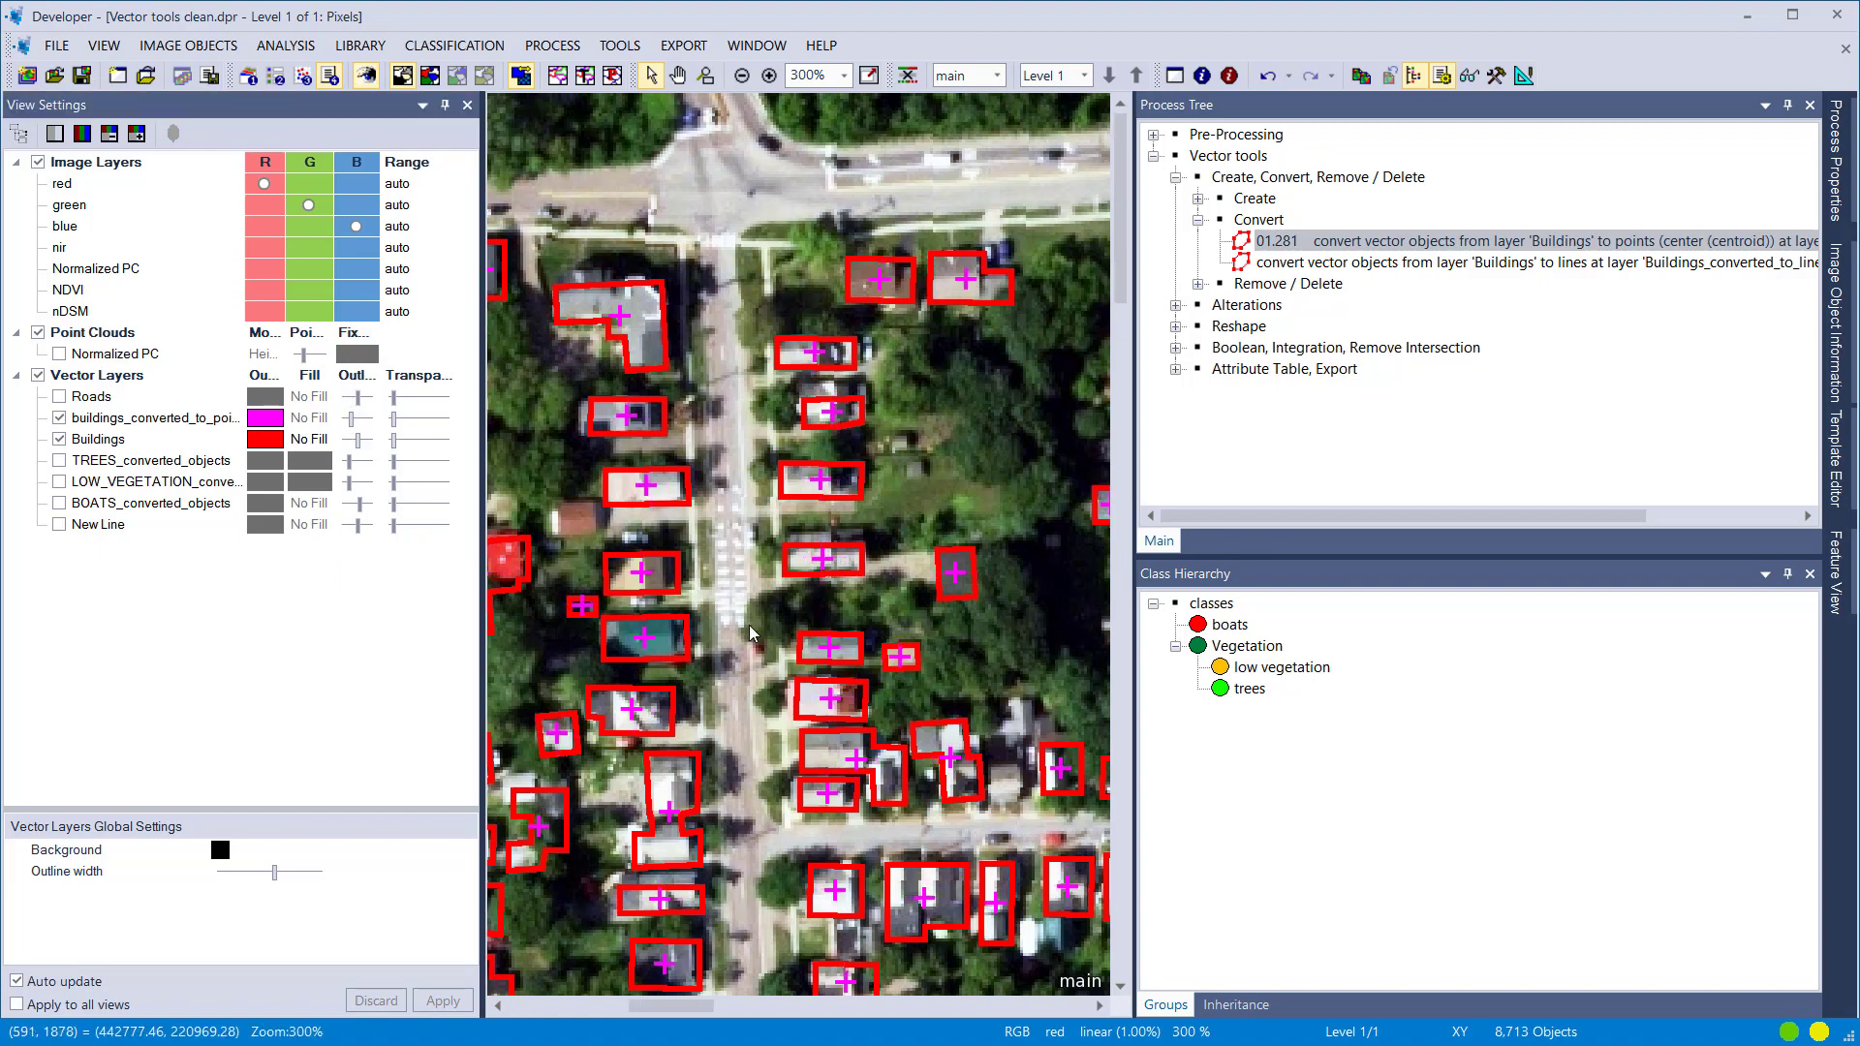
# Step: Look over the building centroids, and rerun the point conversion with points created at Vertices
pyautogui.scroll(-2, 748, 625)
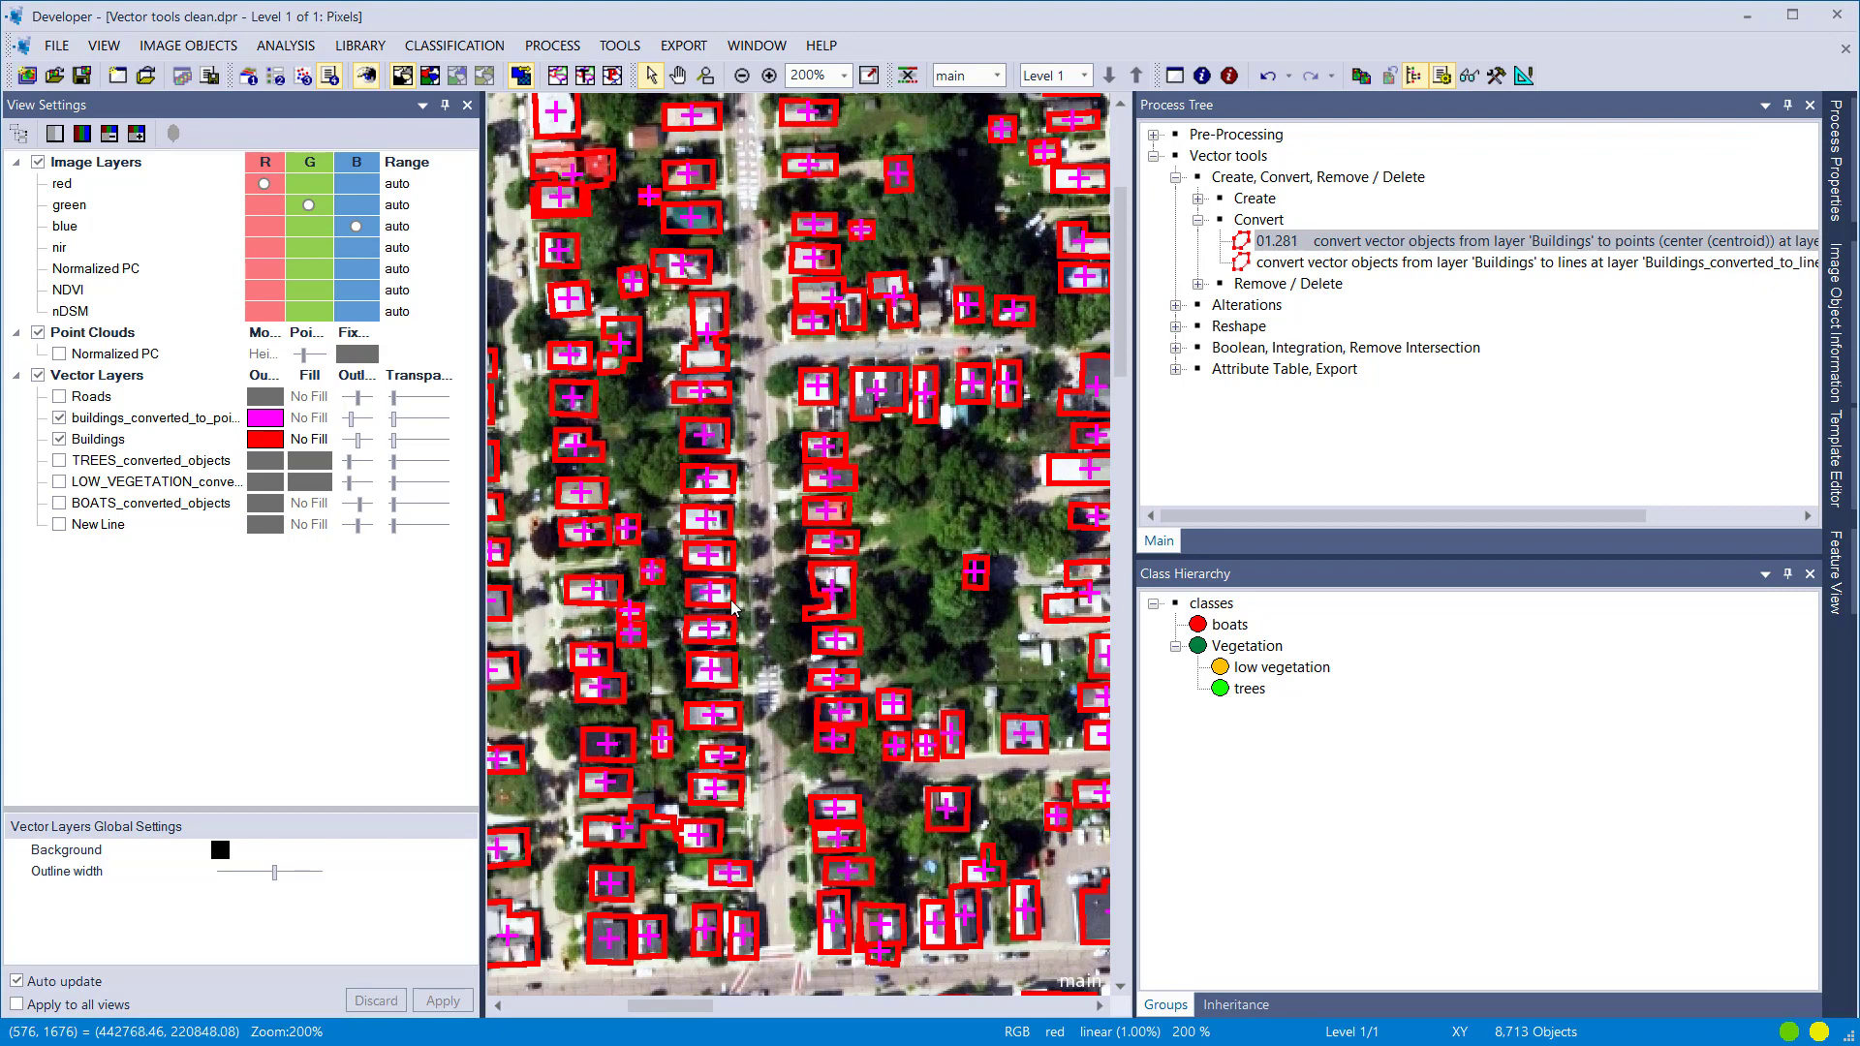
pyautogui.moveTo(716, 713); pyautogui.dragTo(757, 518)
pyautogui.moveTo(625, 492); pyautogui.dragTo(921, 576)
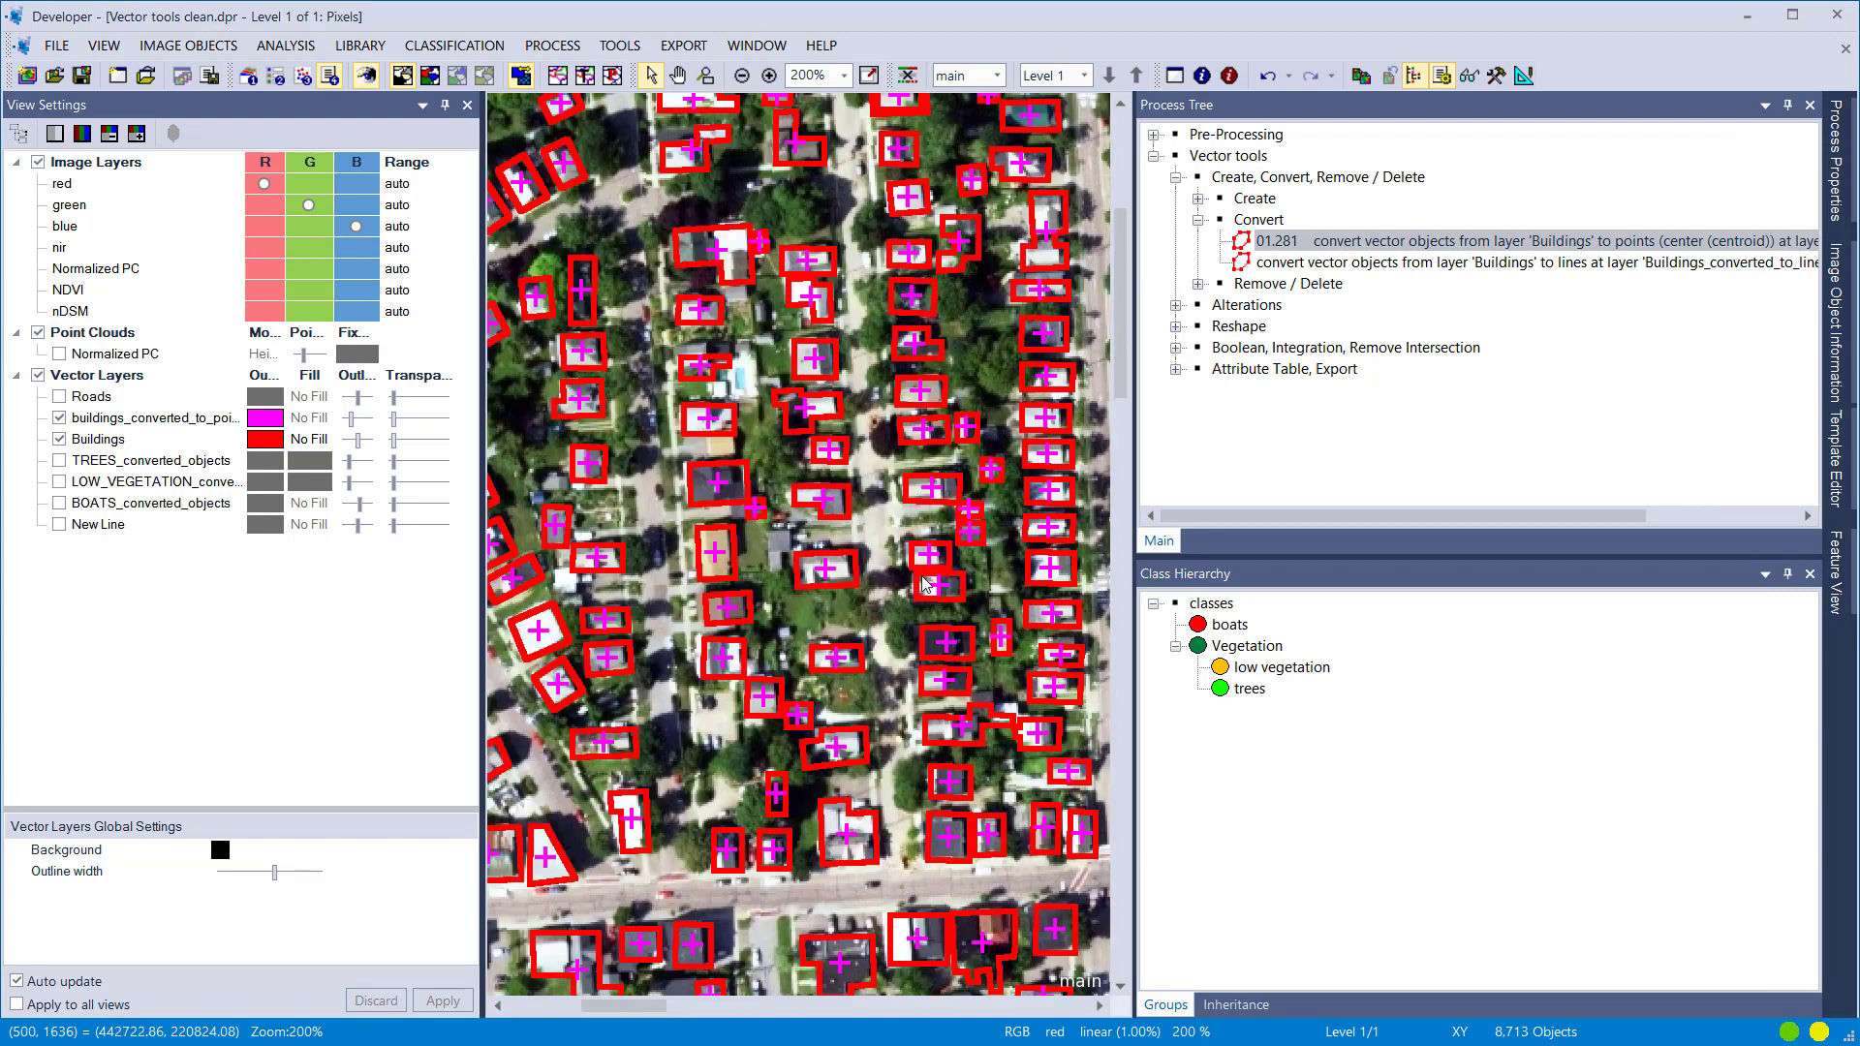
pyautogui.click(1265, 246)
pyautogui.doubleClick(1266, 246)
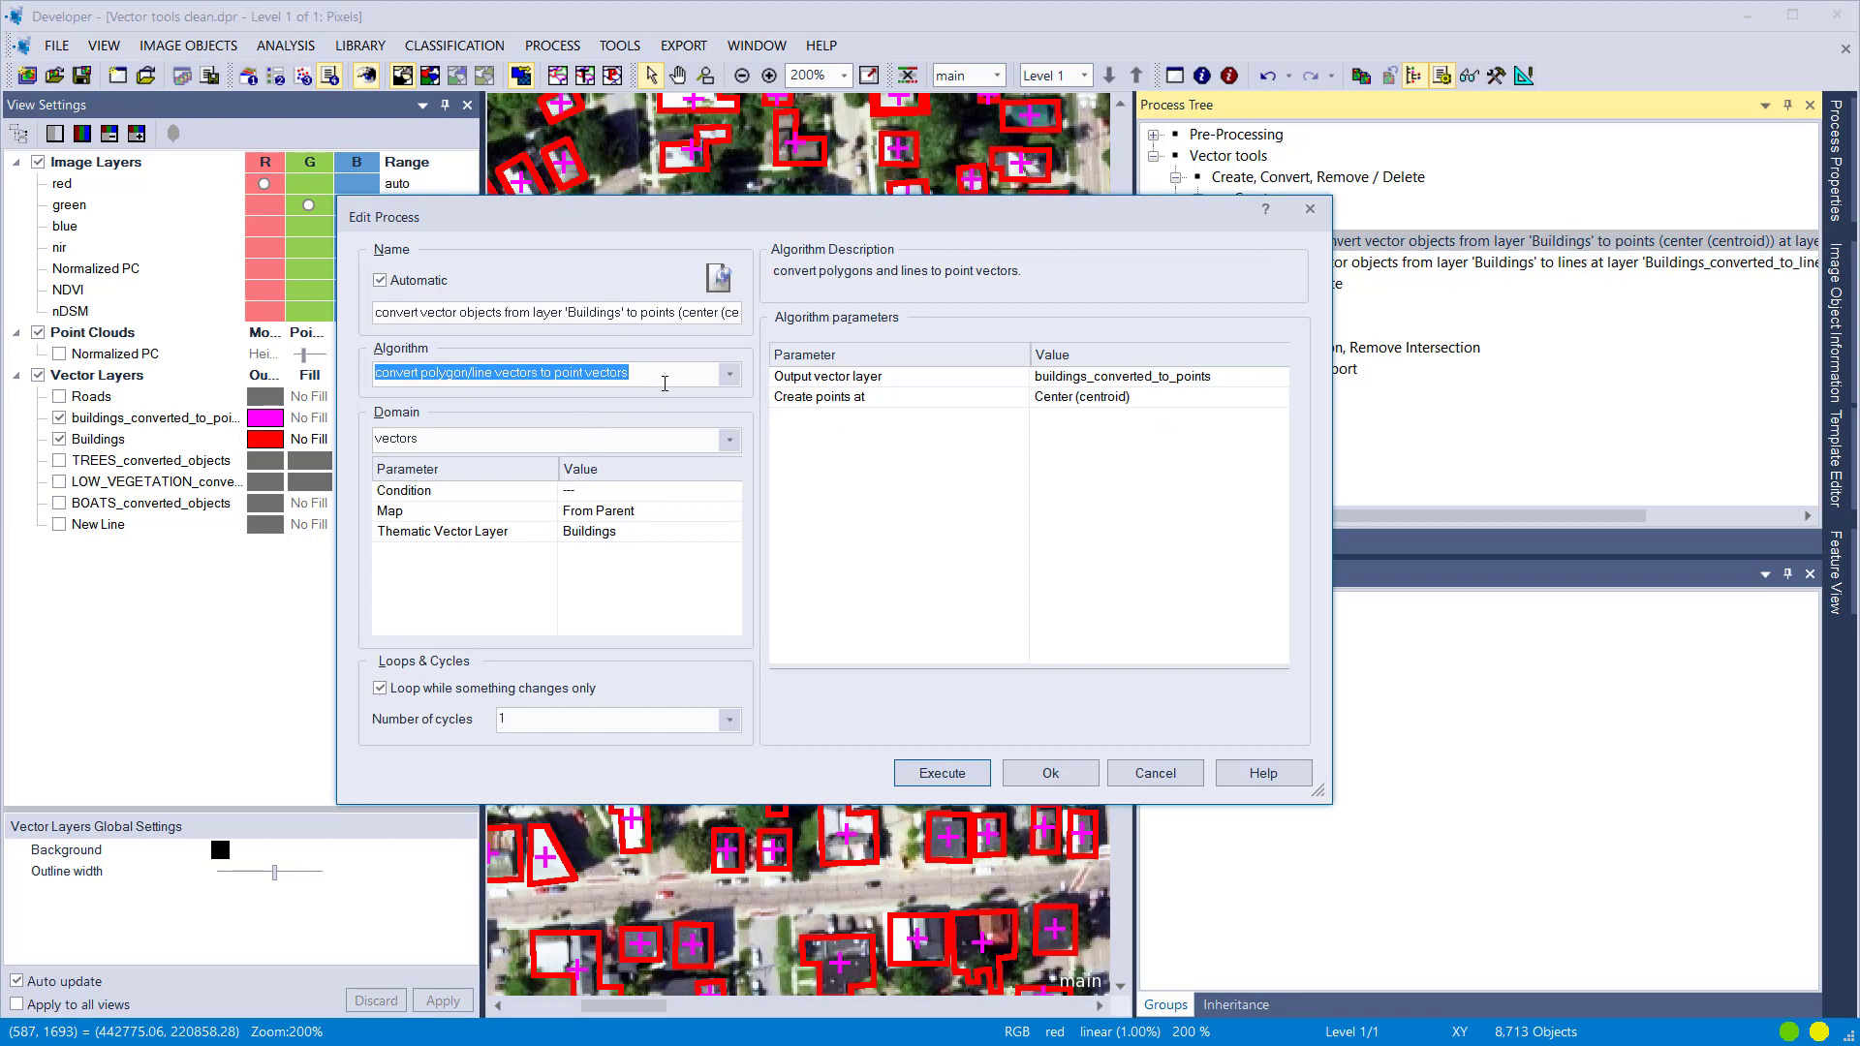
pyautogui.click(1277, 399)
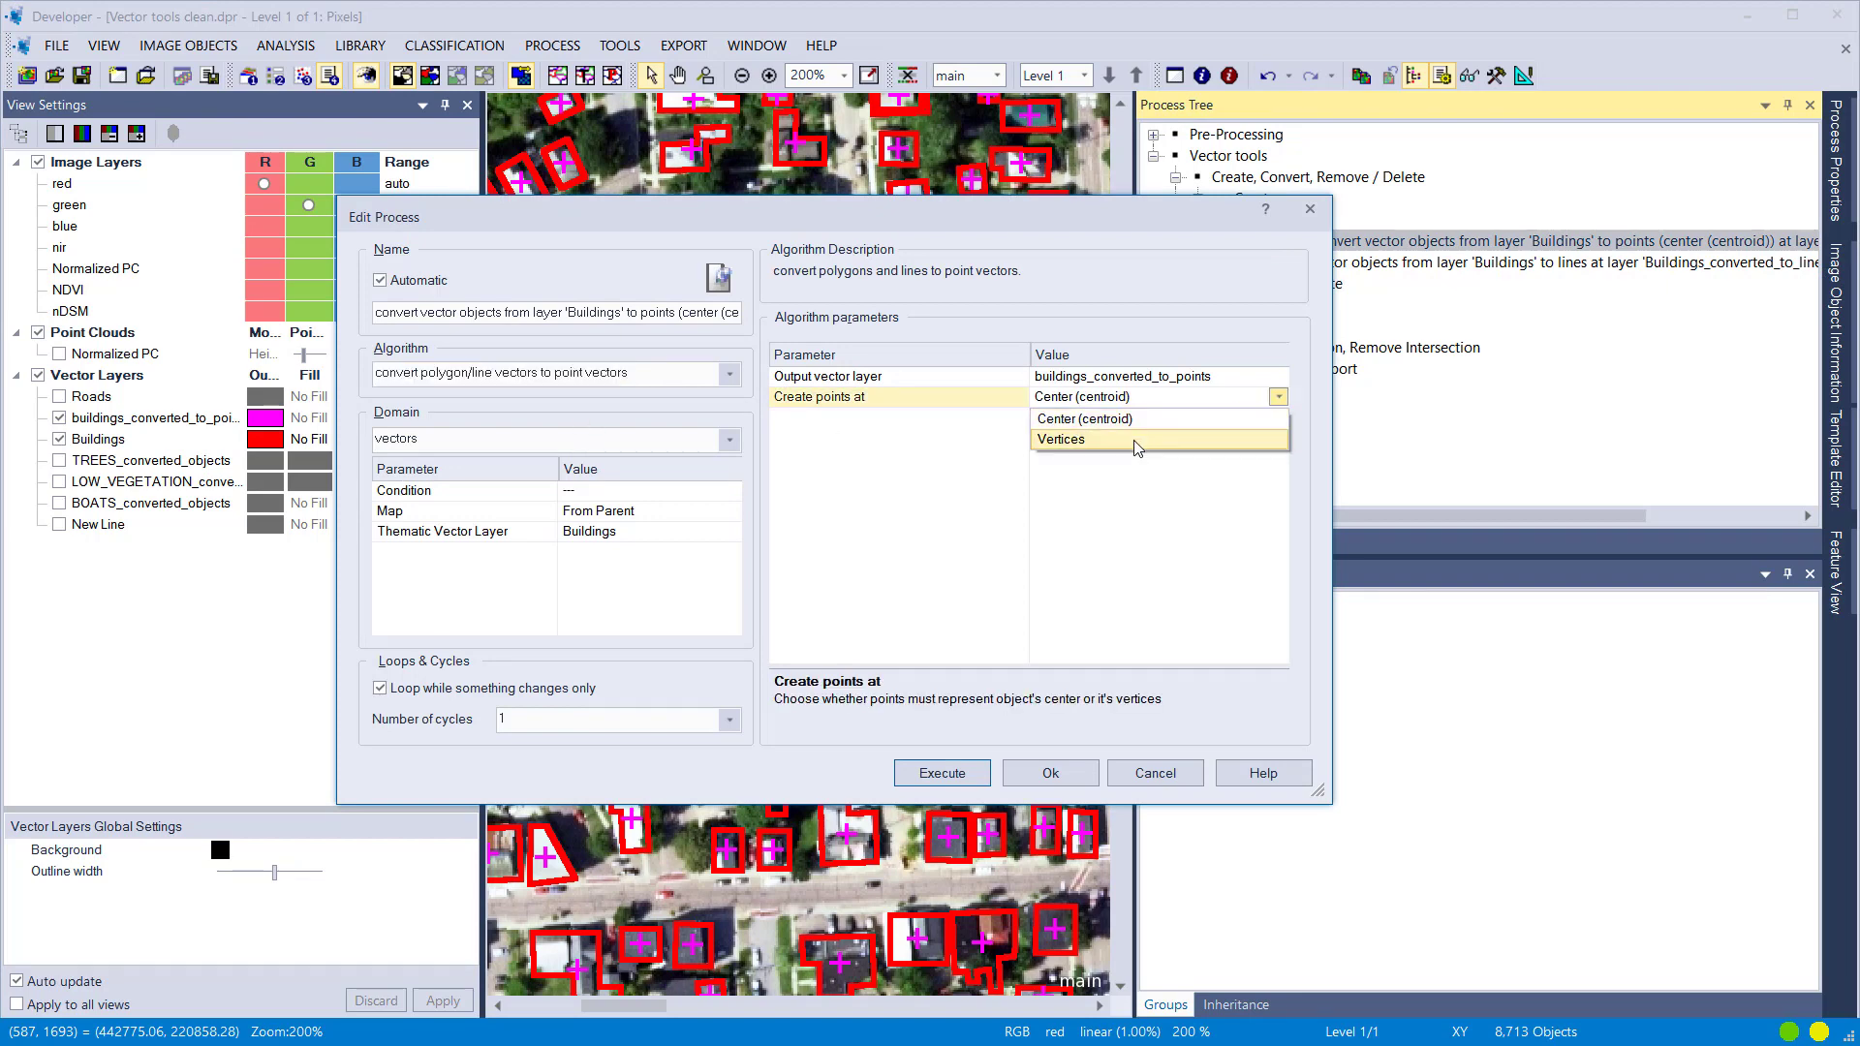
pyautogui.click(1058, 438)
pyautogui.click(982, 775)
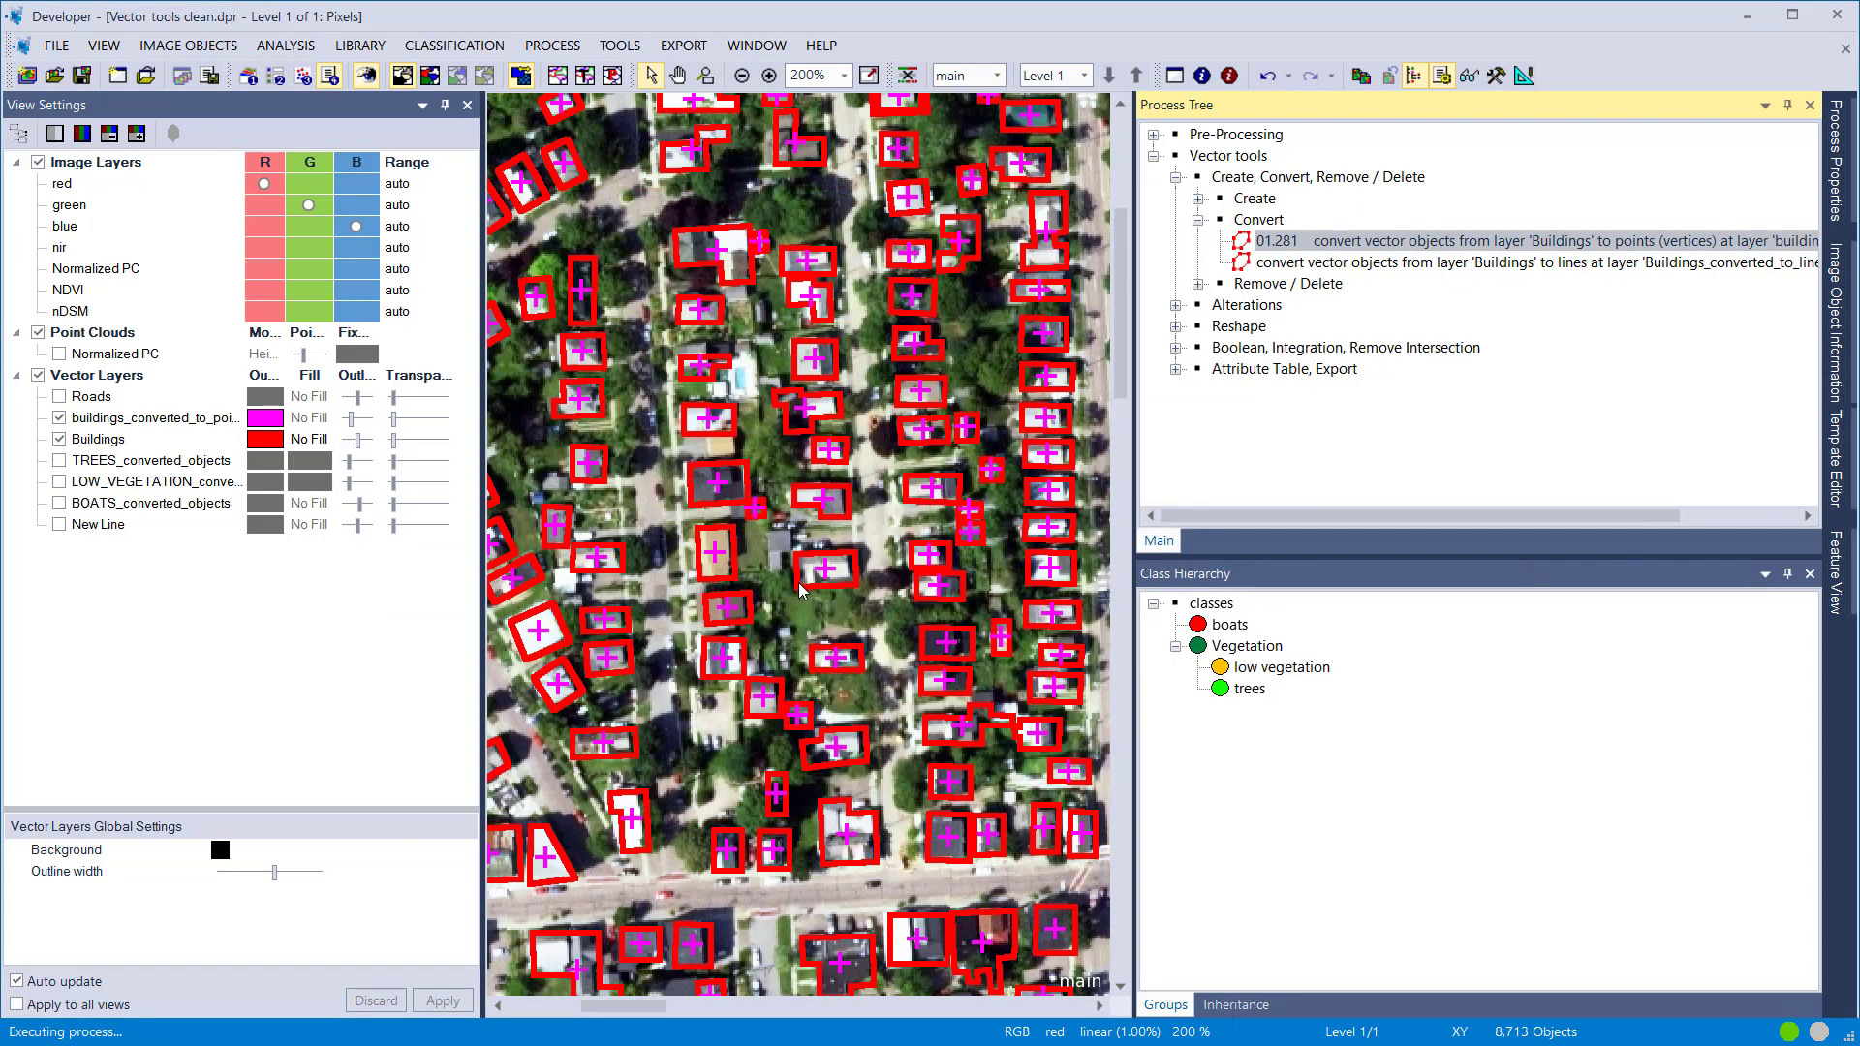
# Step: Set the buildings_converted_to_points outline to yellow with a thinner width, and check the points on the building corners
pyautogui.click(275, 418)
pyautogui.click(260, 533)
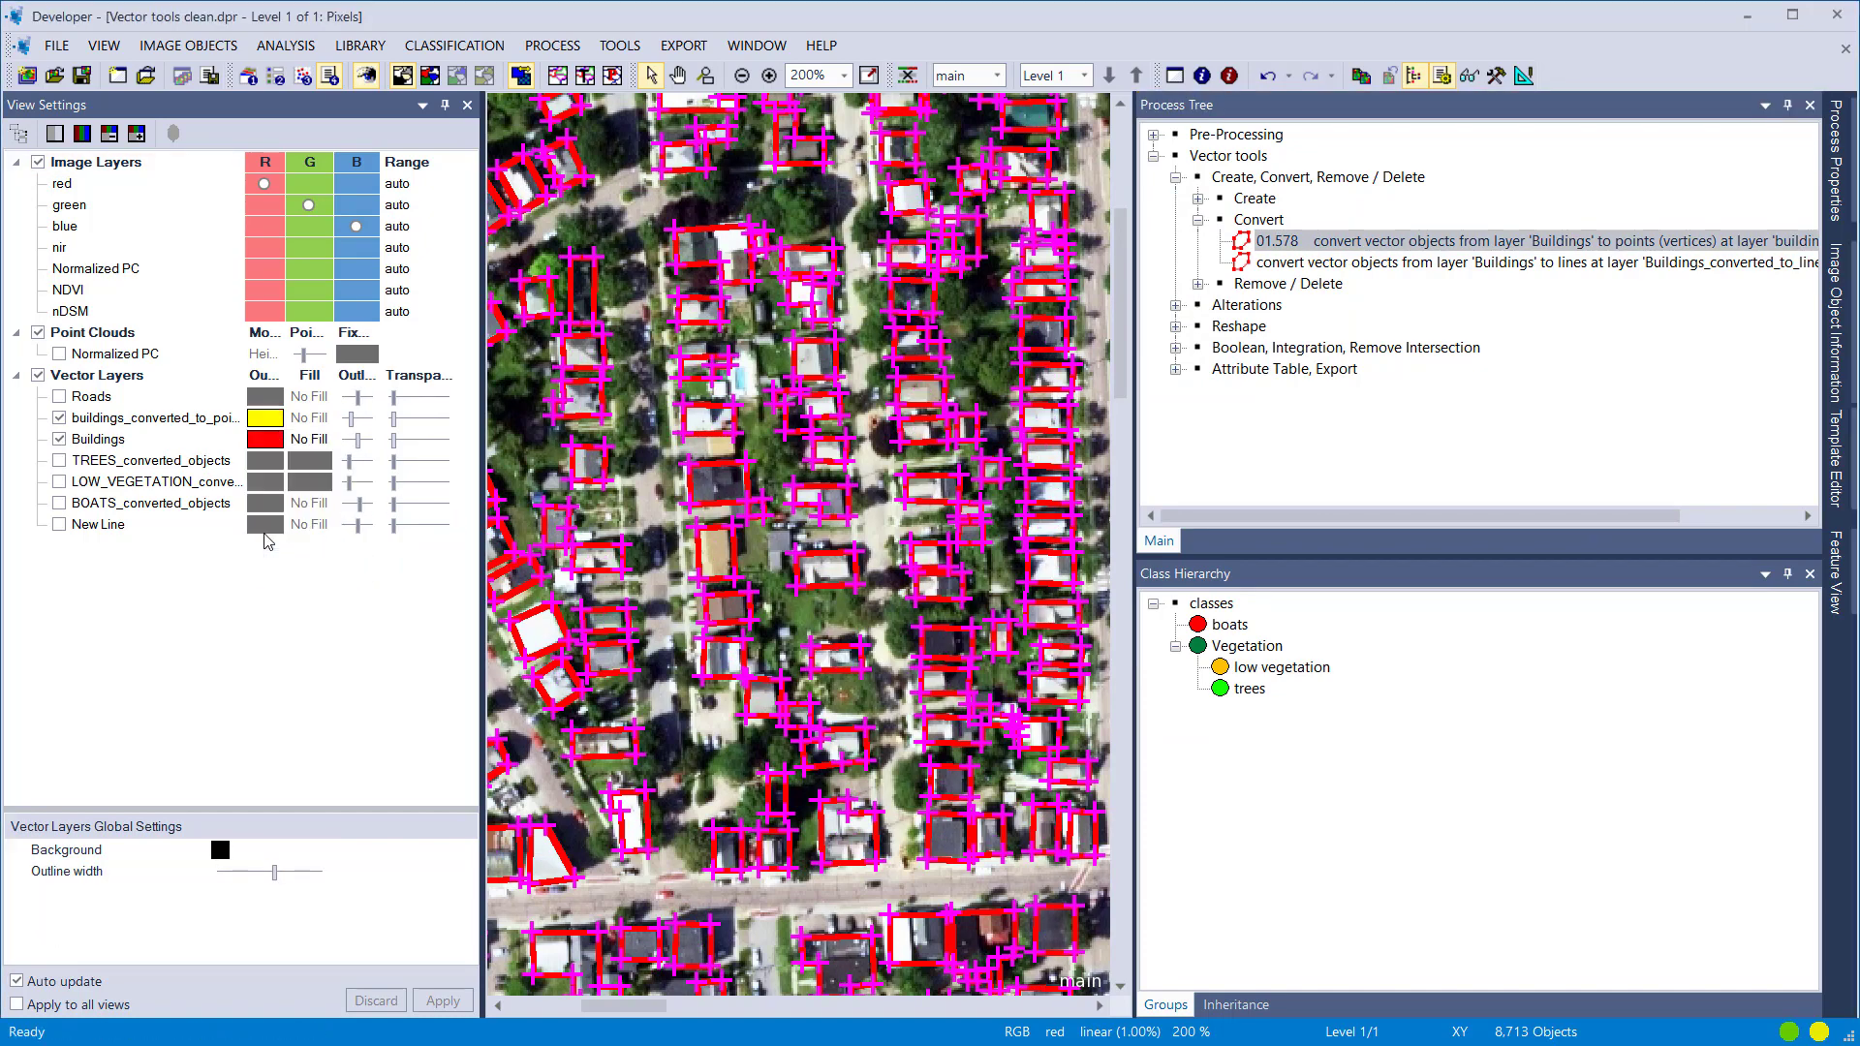
pyautogui.scroll(1, 675, 481)
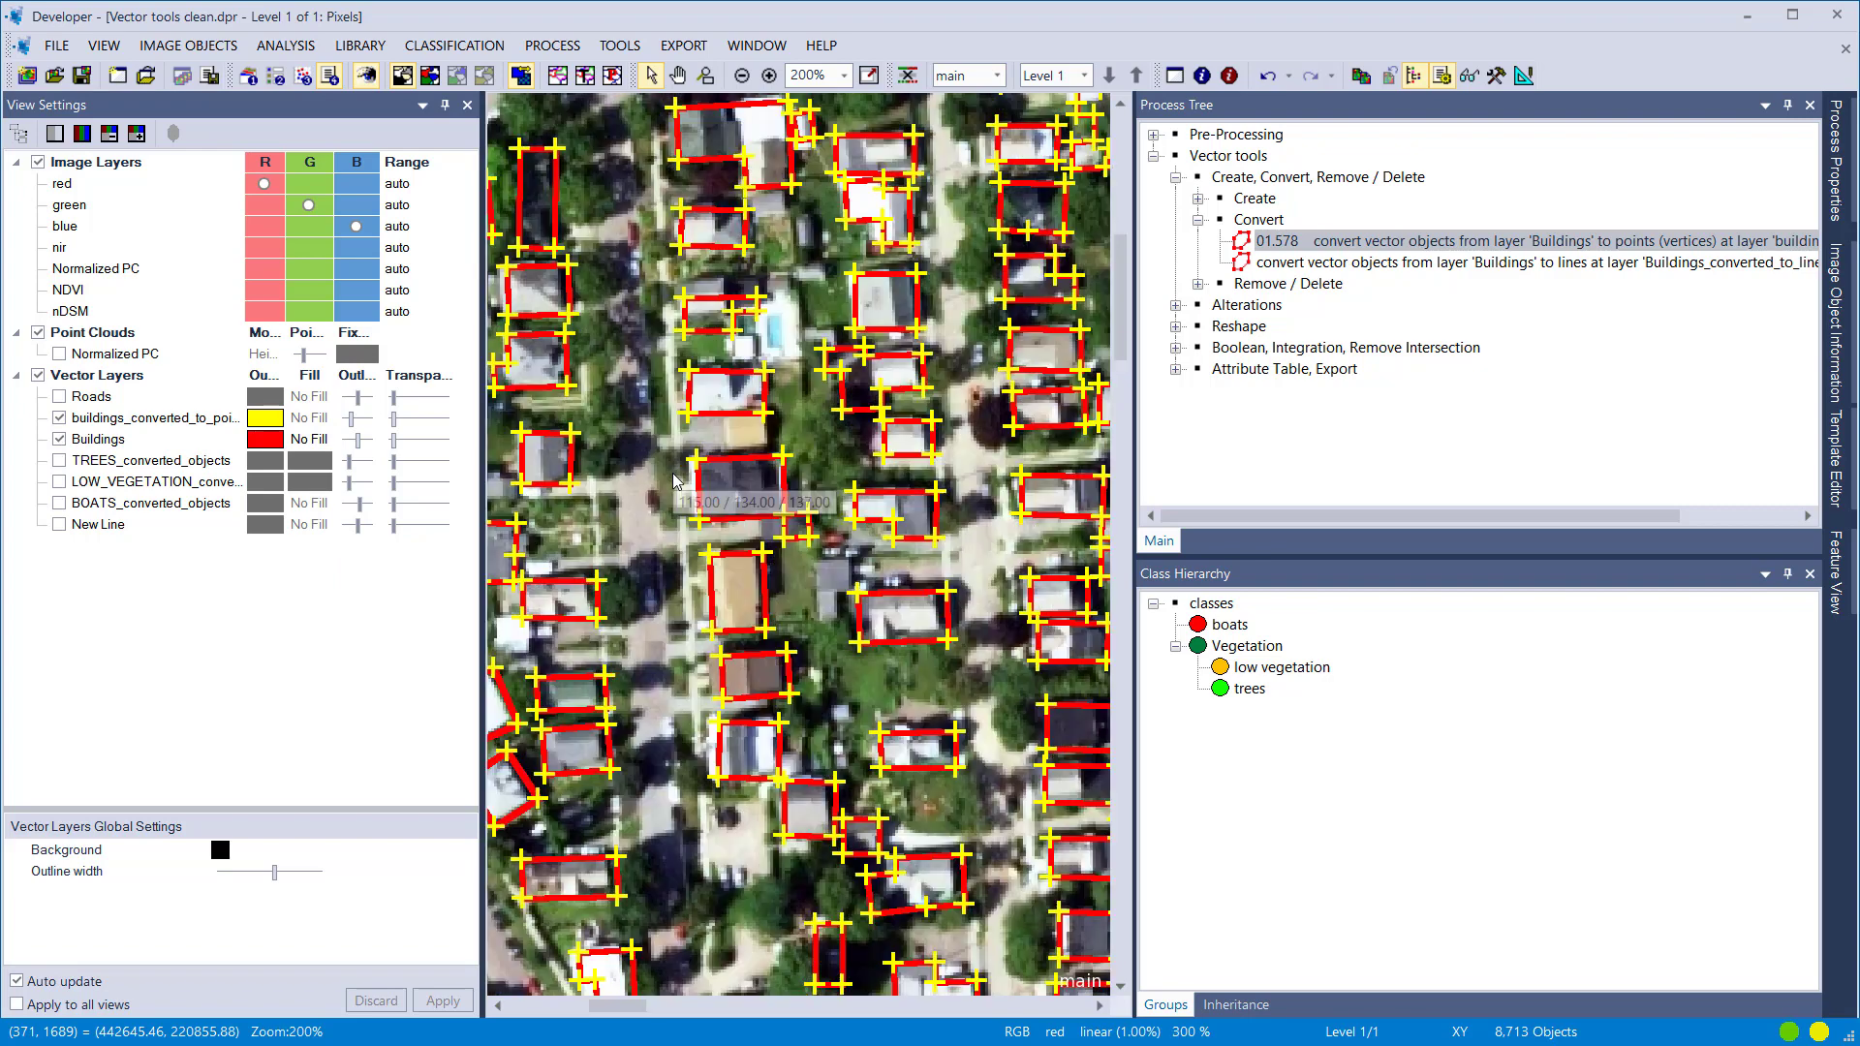
pyautogui.moveTo(352, 419); pyautogui.dragTo(358, 431)
pyautogui.moveTo(734, 628); pyautogui.dragTo(927, 794)
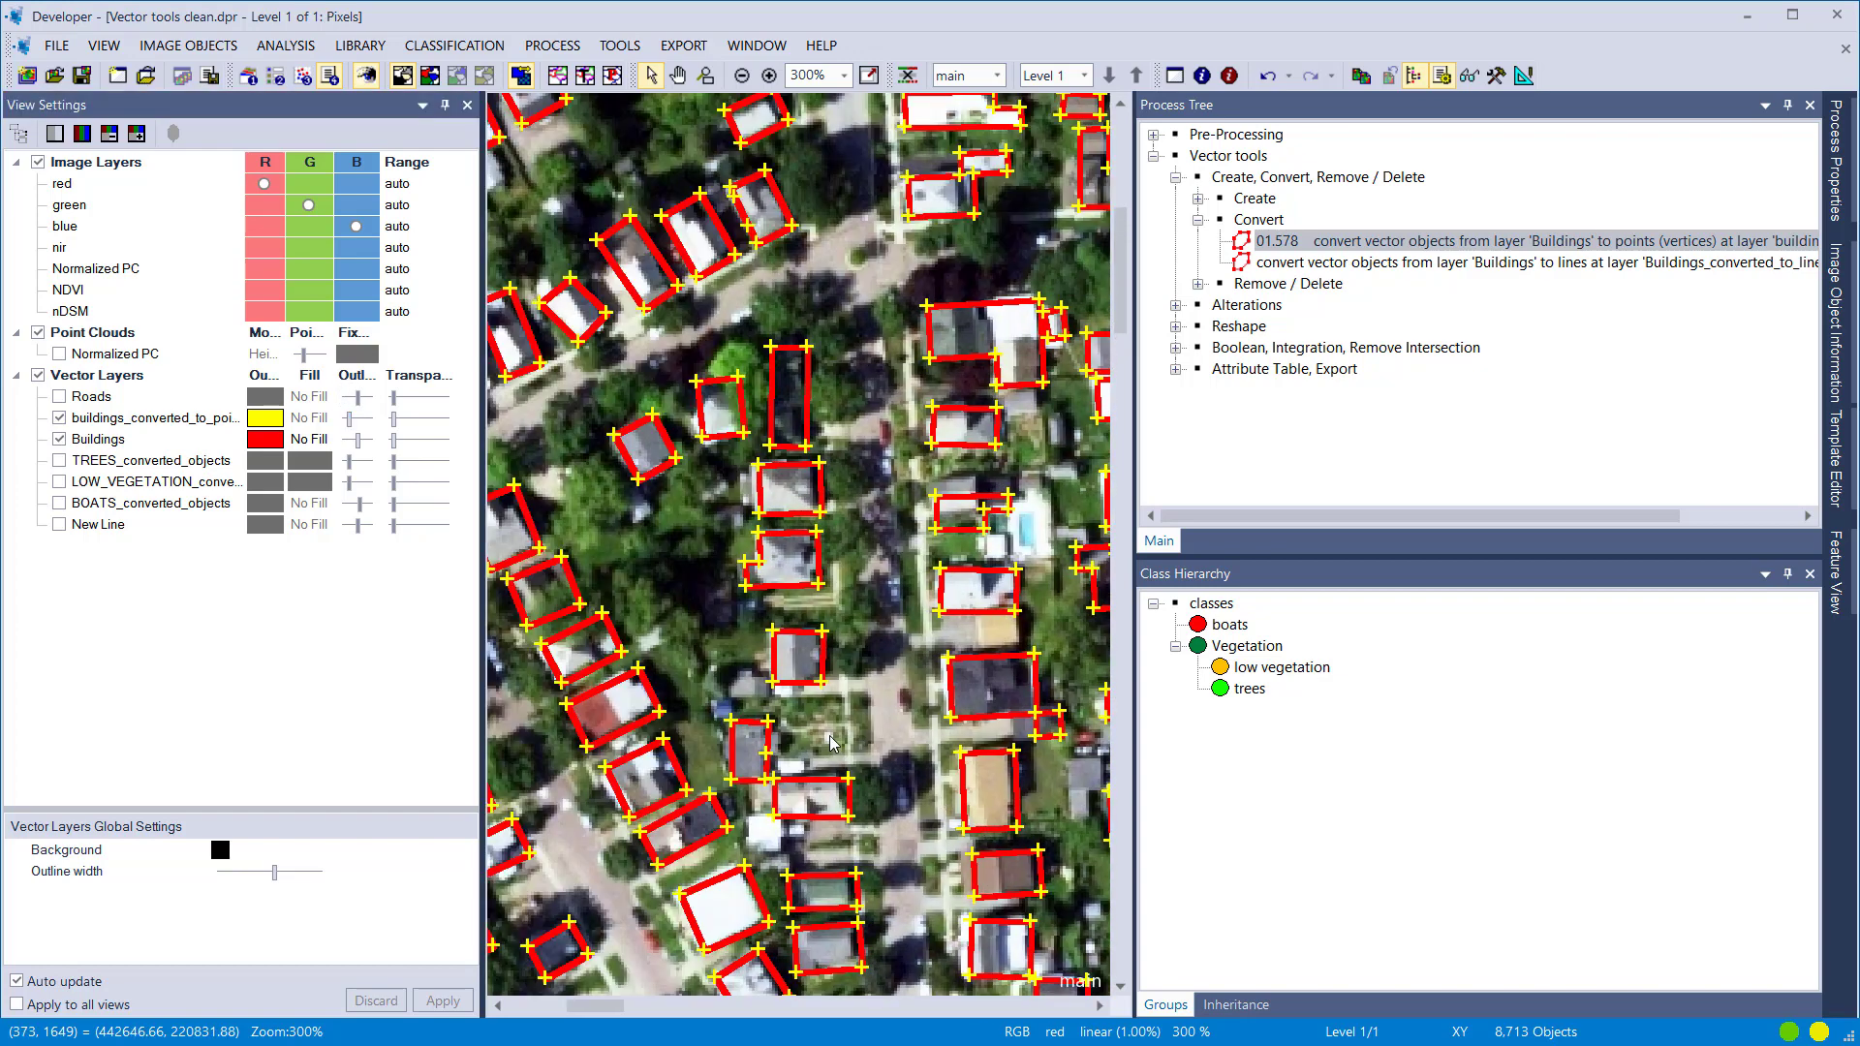
pyautogui.scroll(-1, 852, 790)
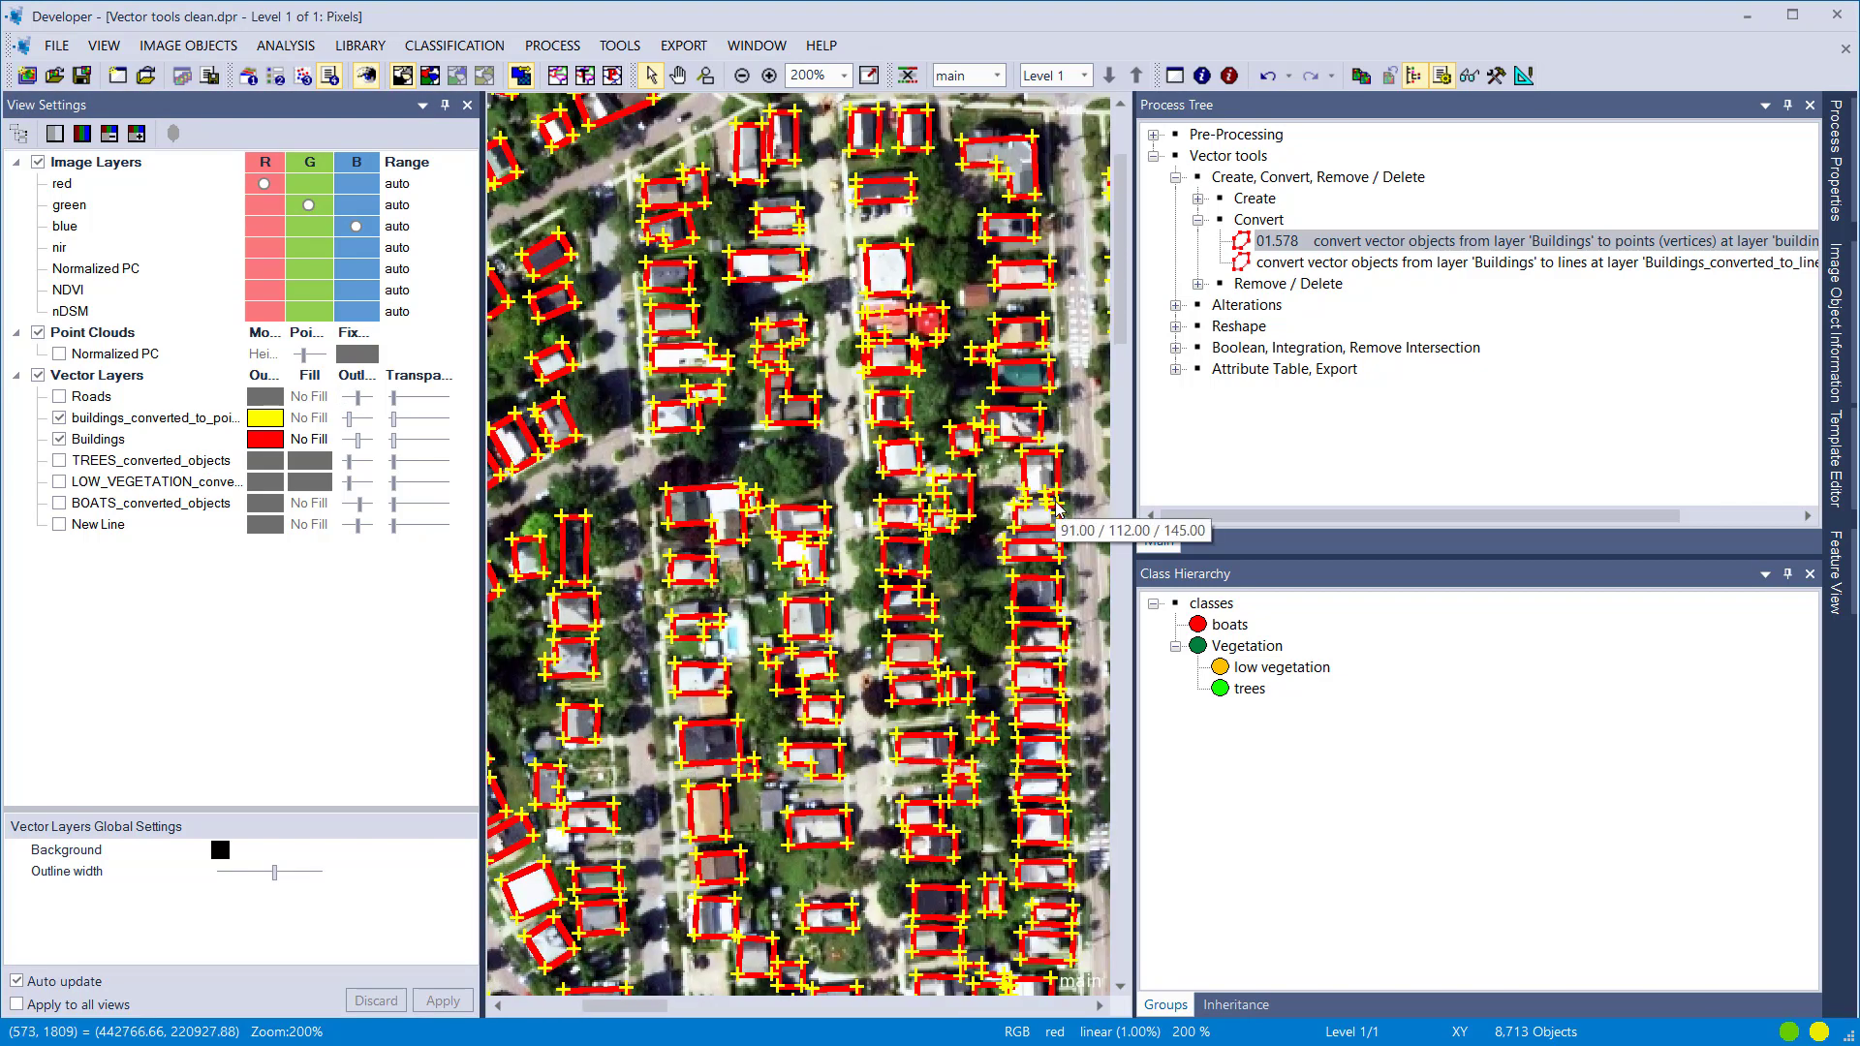
# Step: Set the Buildings point conversion back to Center (centroid) and execute it again
pyautogui.doubleClick(1404, 243)
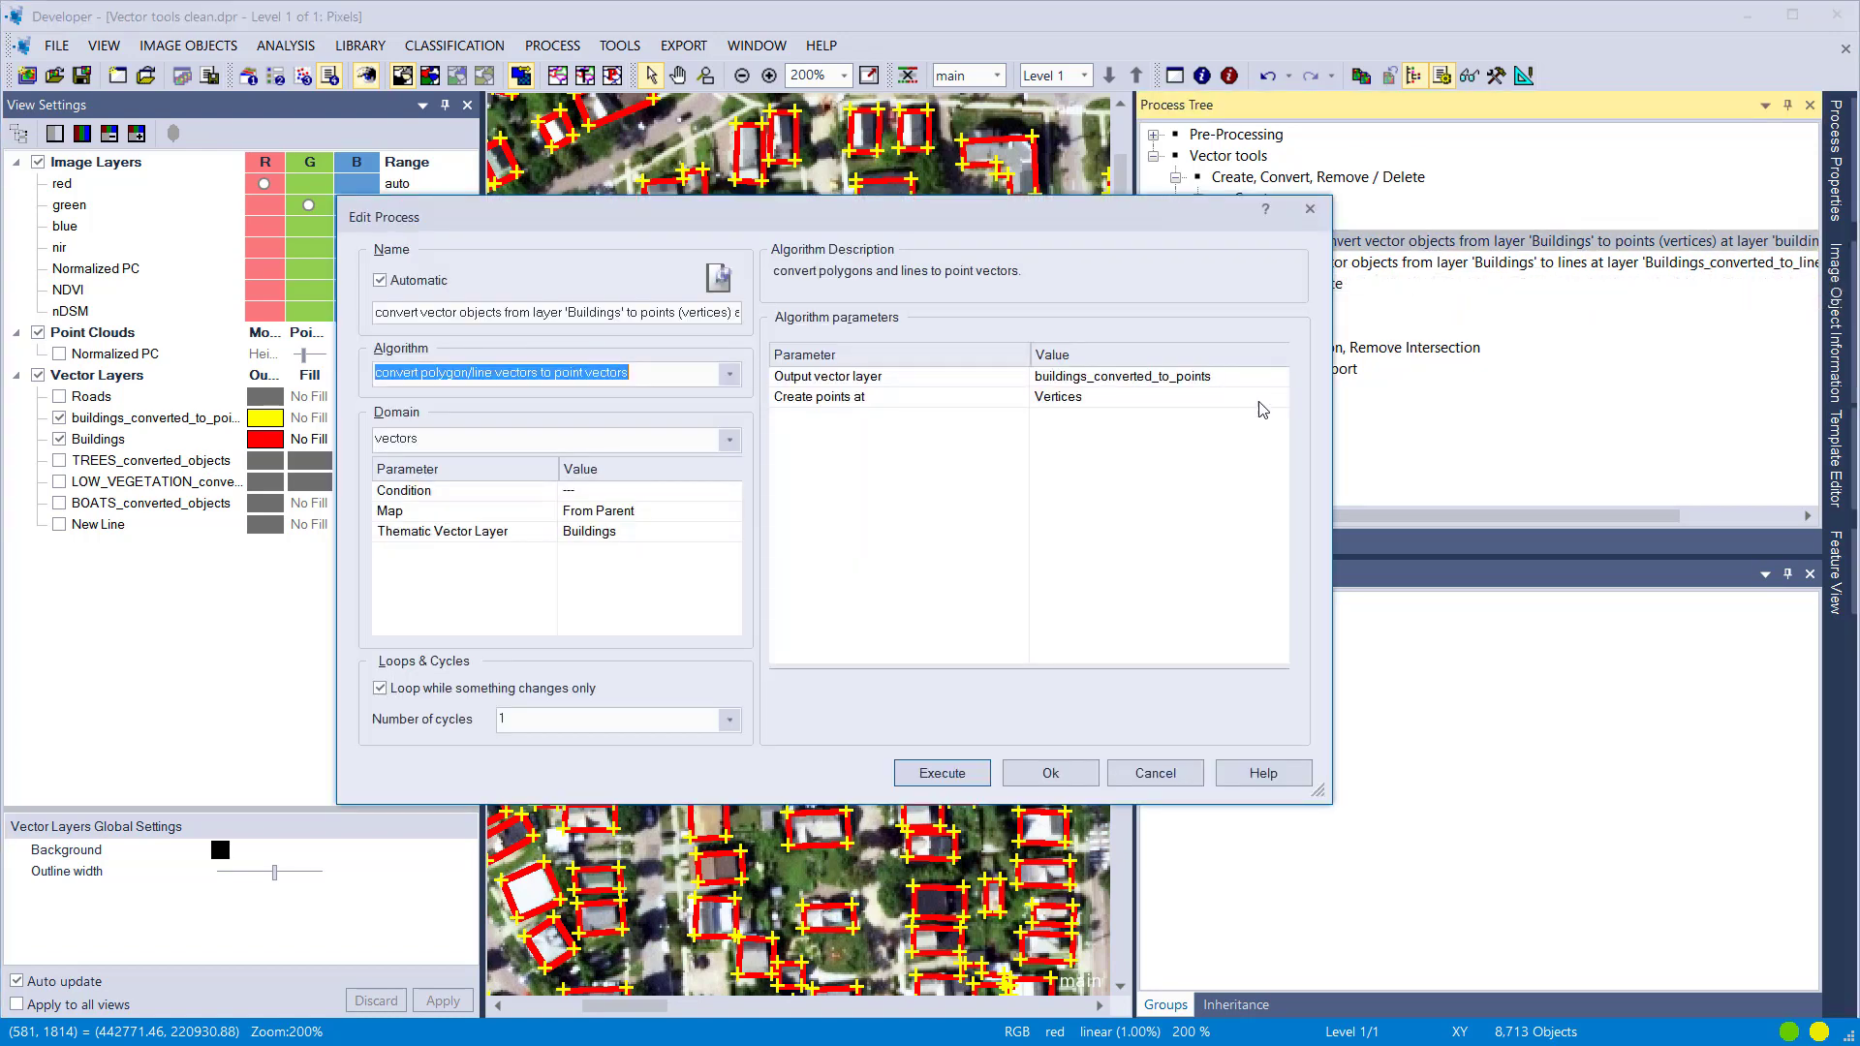
pyautogui.click(1283, 398)
pyautogui.click(1071, 416)
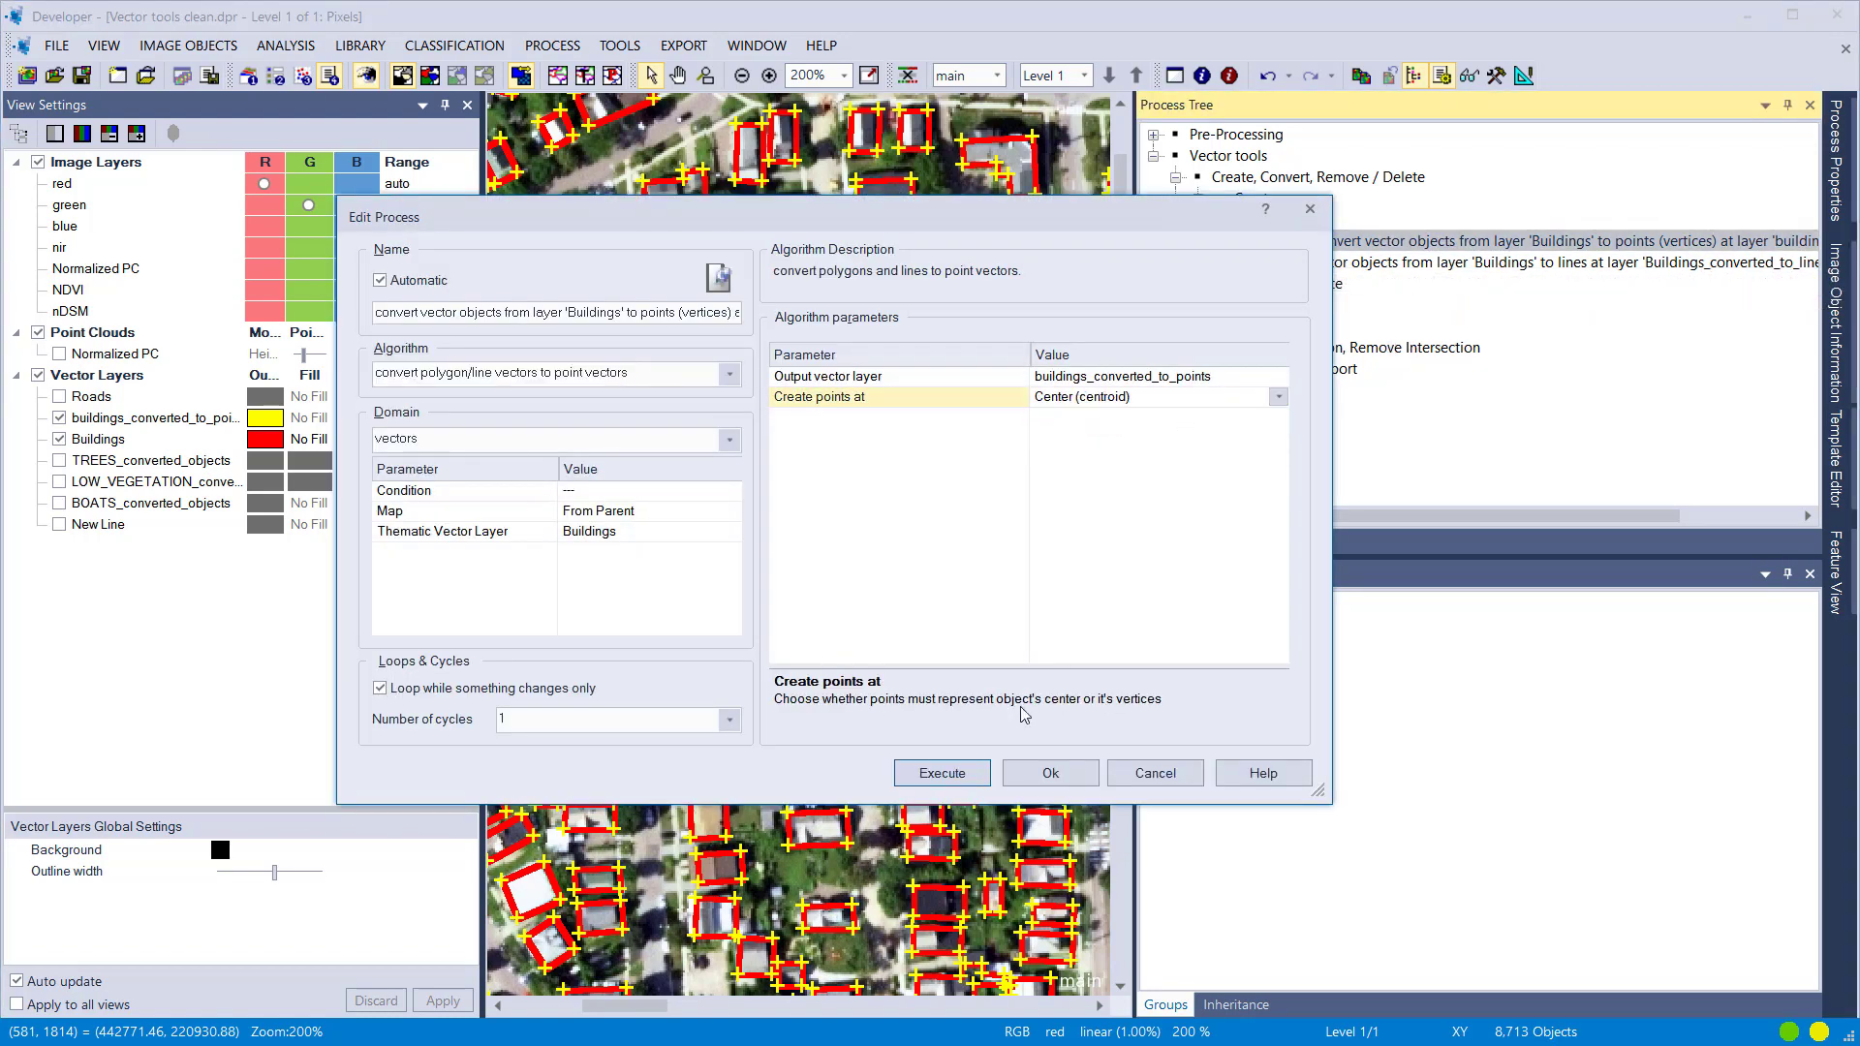
pyautogui.click(941, 773)
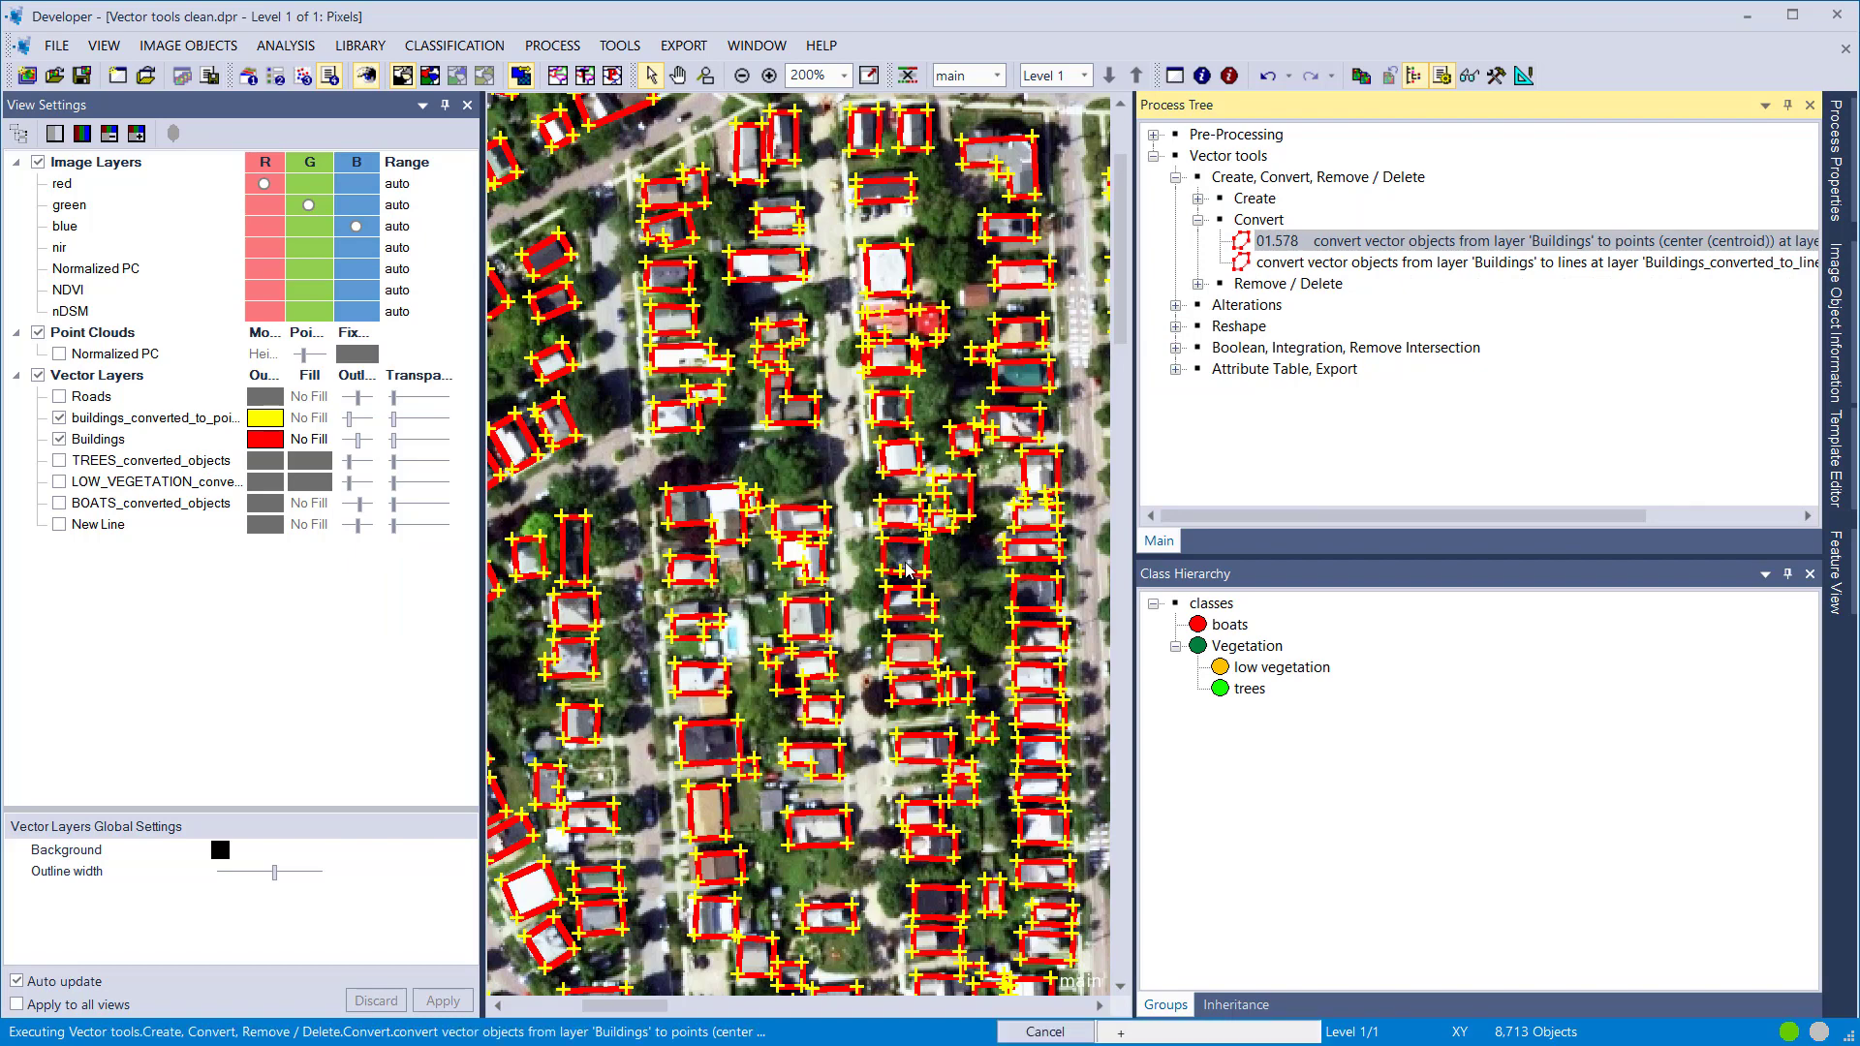
# Step: Execute the process that converts Buildings polygon vectors to line vectors on layer Buildings_converted_to_lines
pyautogui.doubleClick(1257, 264)
pyautogui.click(700, 380)
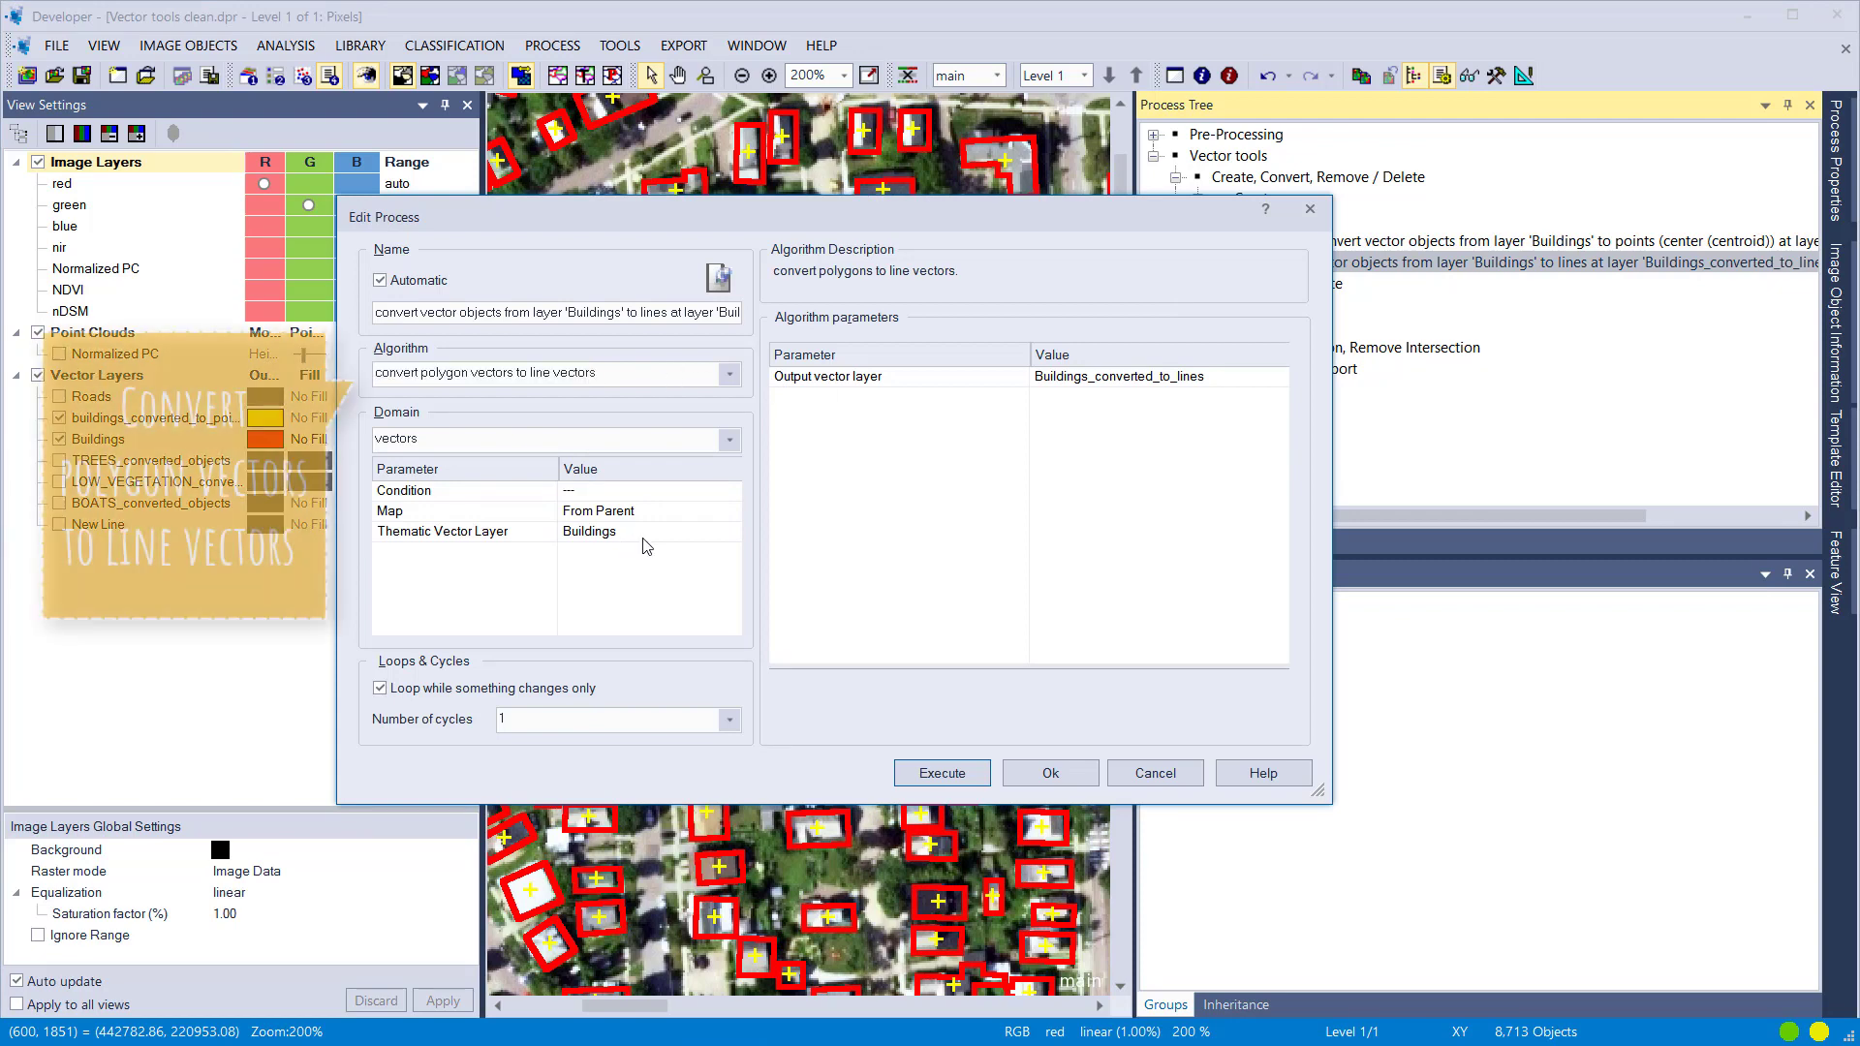
pyautogui.click(937, 774)
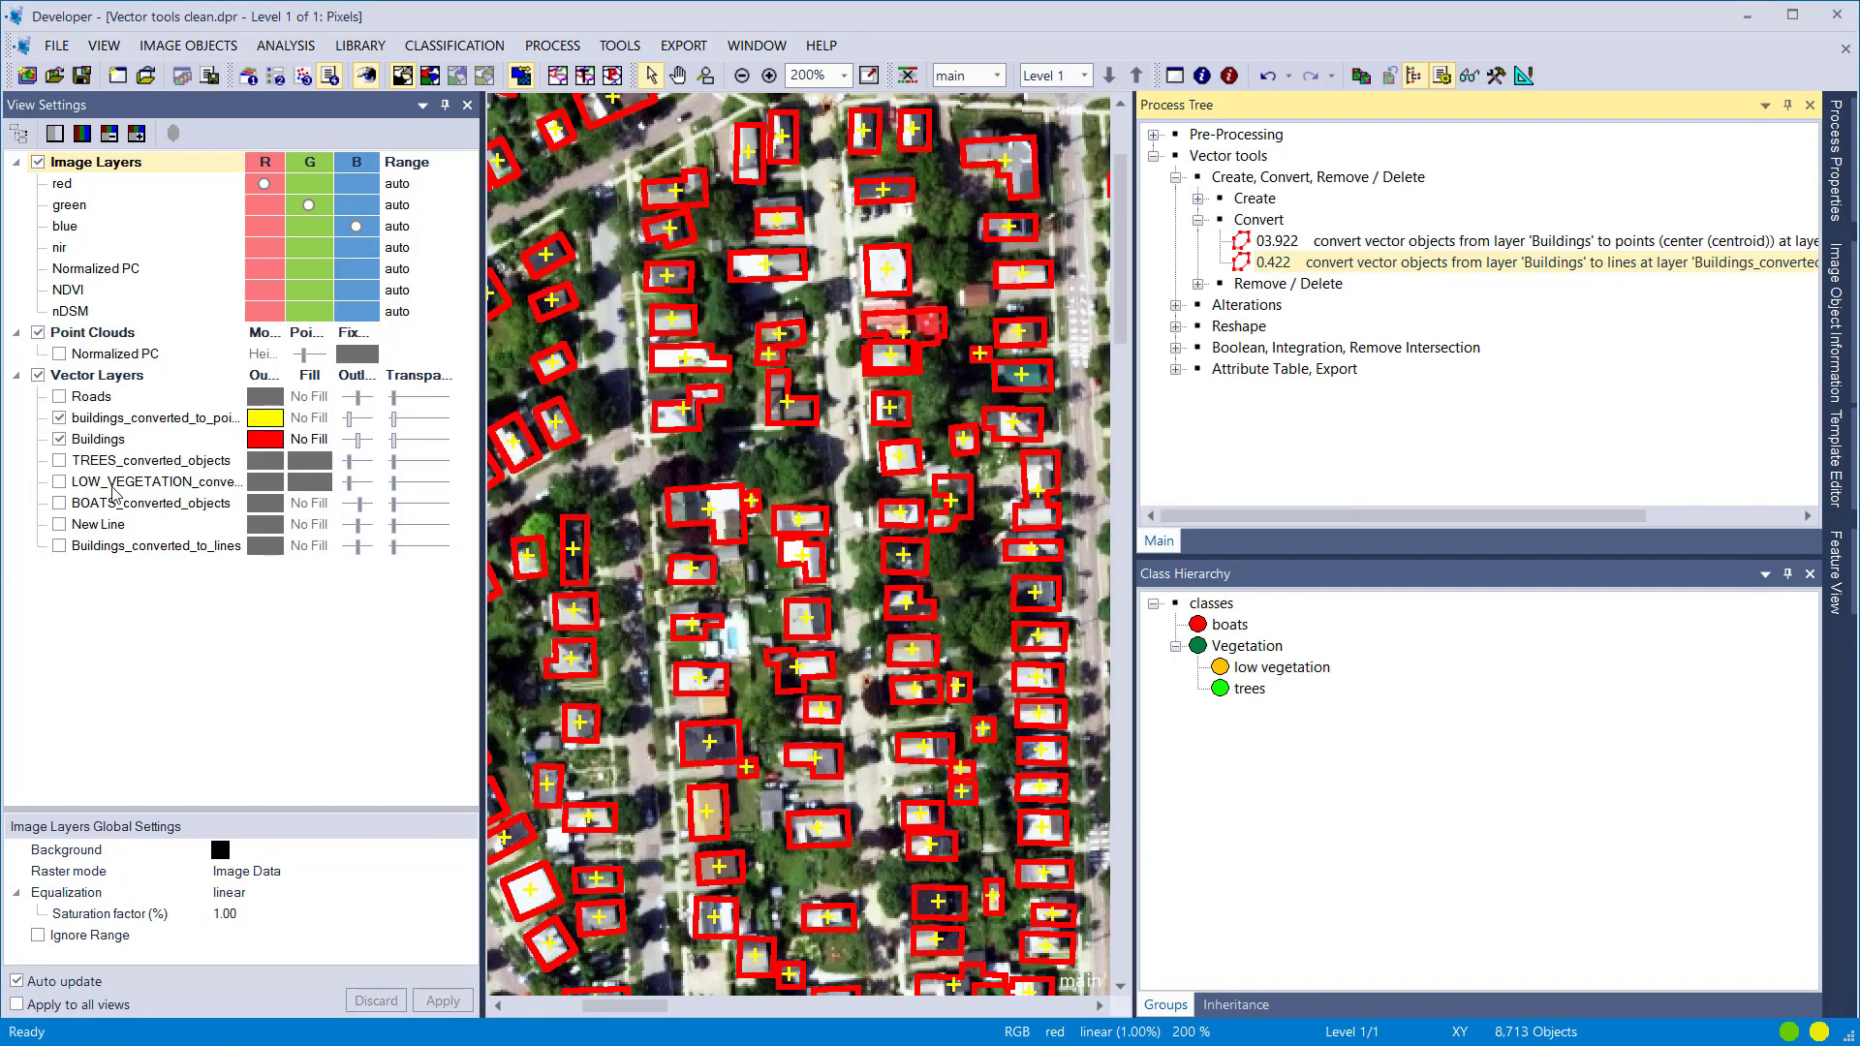
# Step: Show Buildings_converted_to_lines above the points layer with a magenta outline, and hide the original Buildings layer
pyautogui.moveTo(116, 552); pyautogui.dragTo(262, 426)
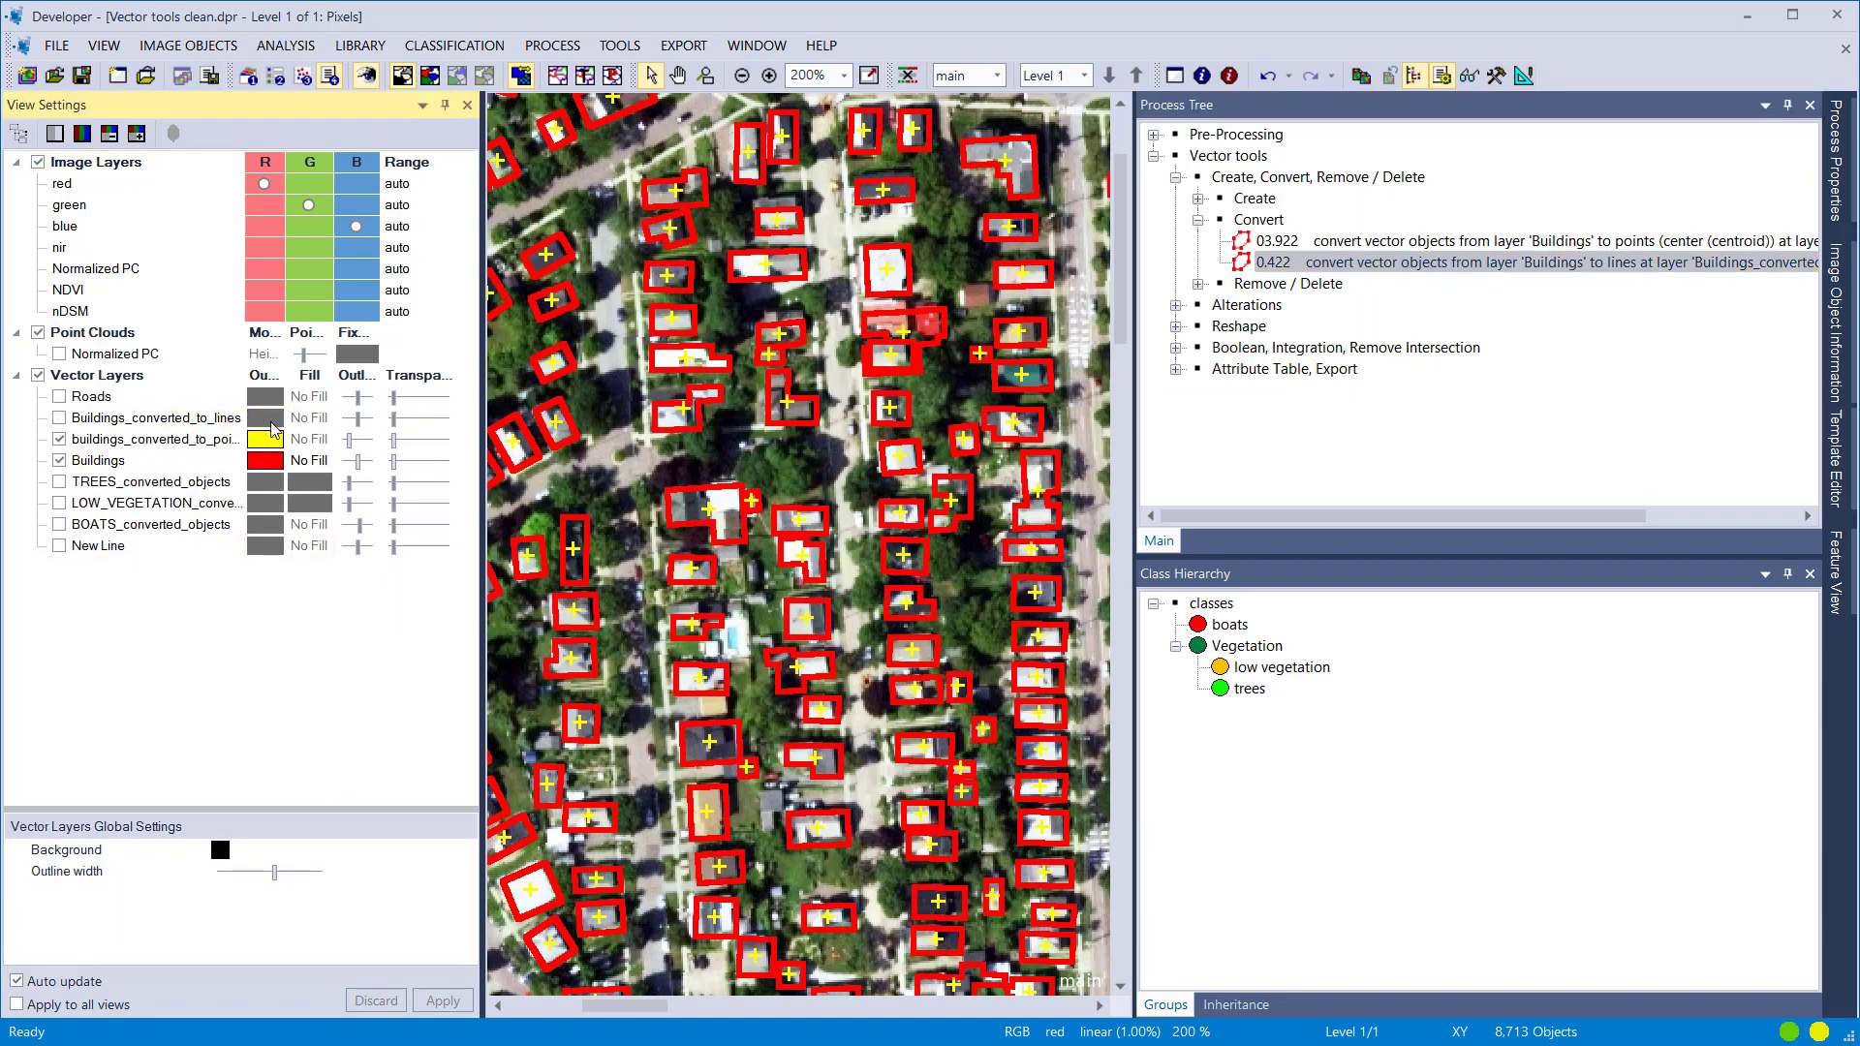
pyautogui.click(59, 417)
pyautogui.click(265, 421)
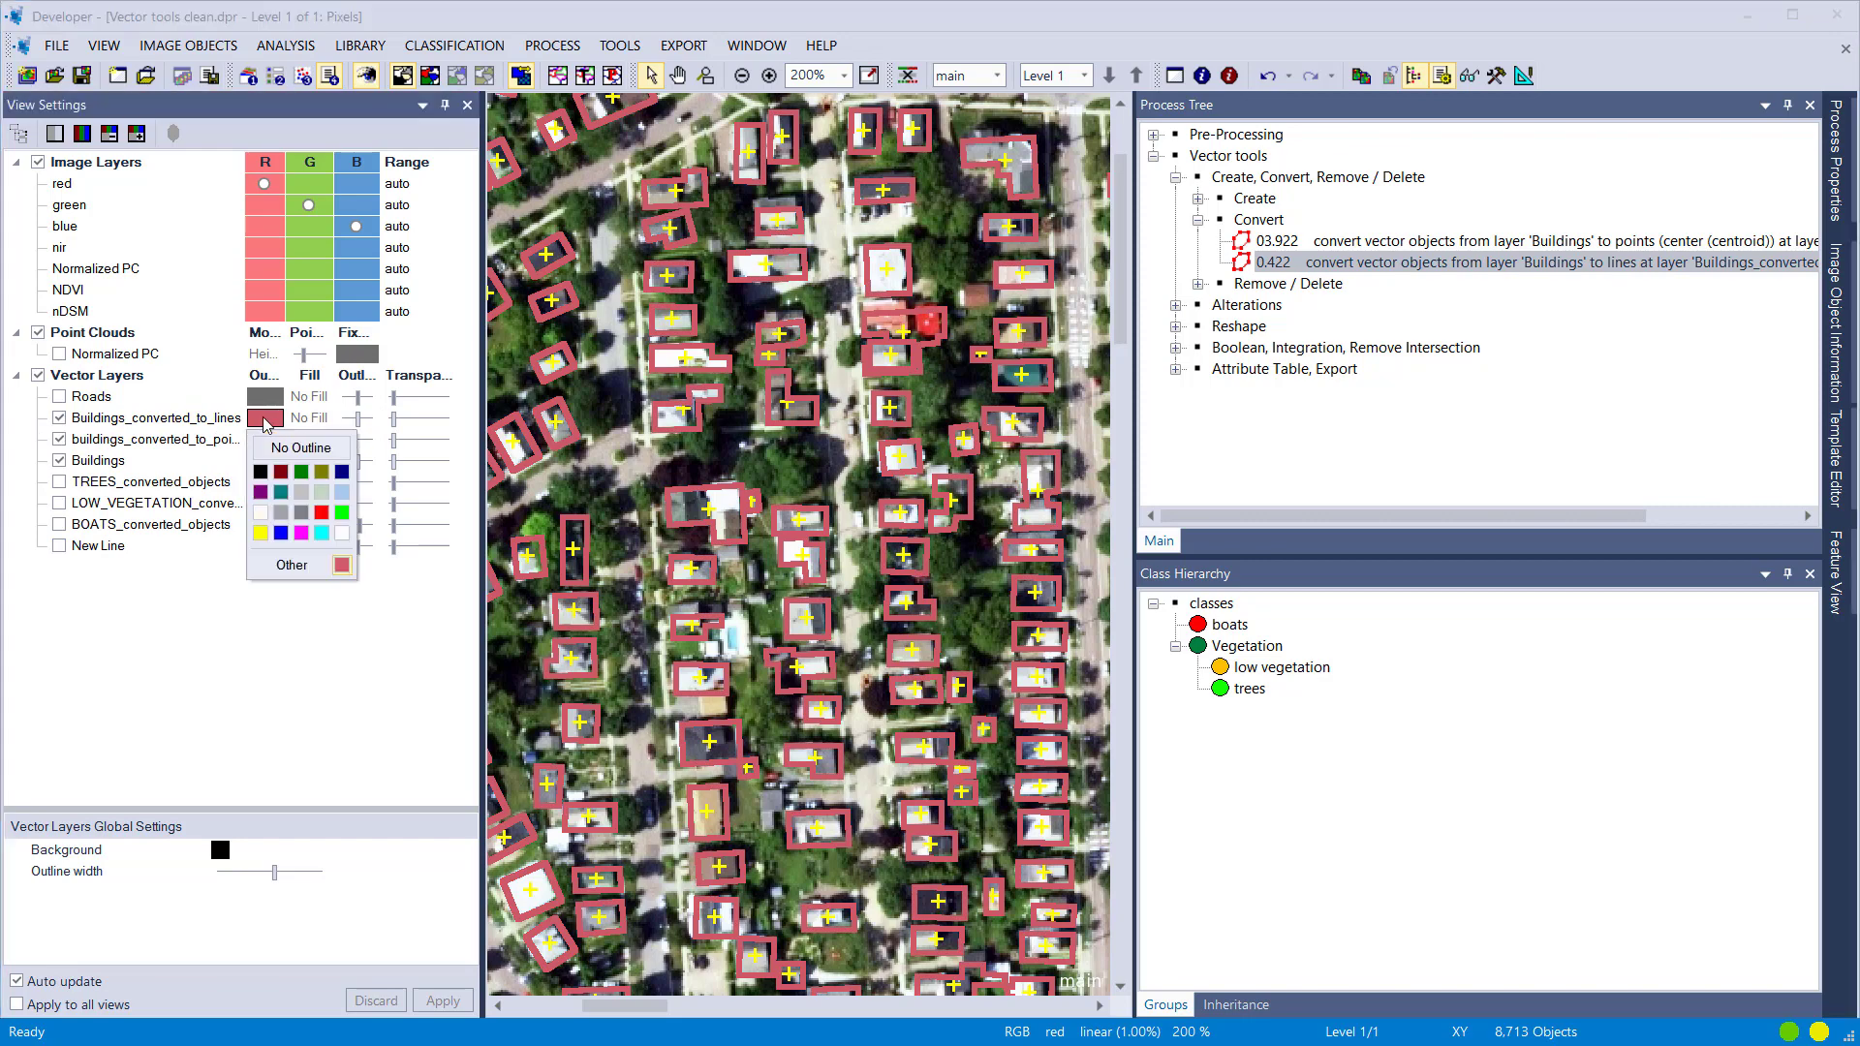
pyautogui.click(299, 535)
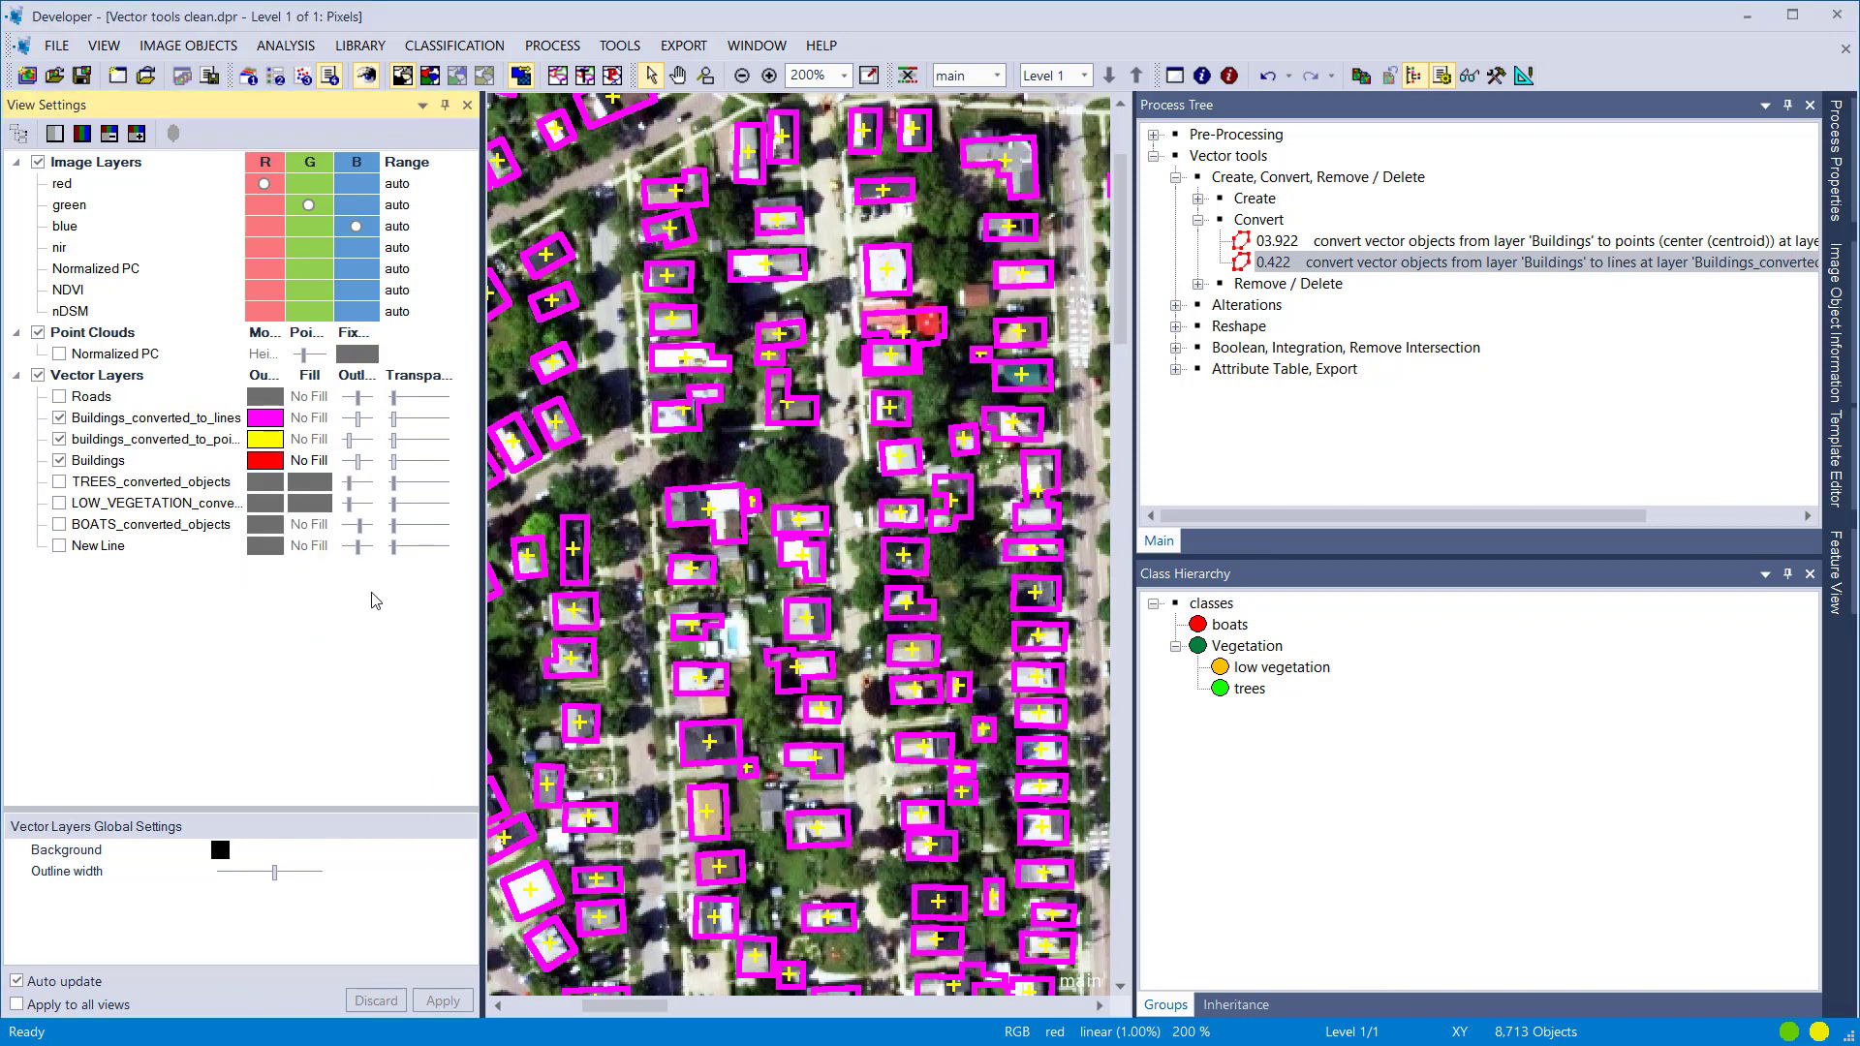
pyautogui.click(60, 461)
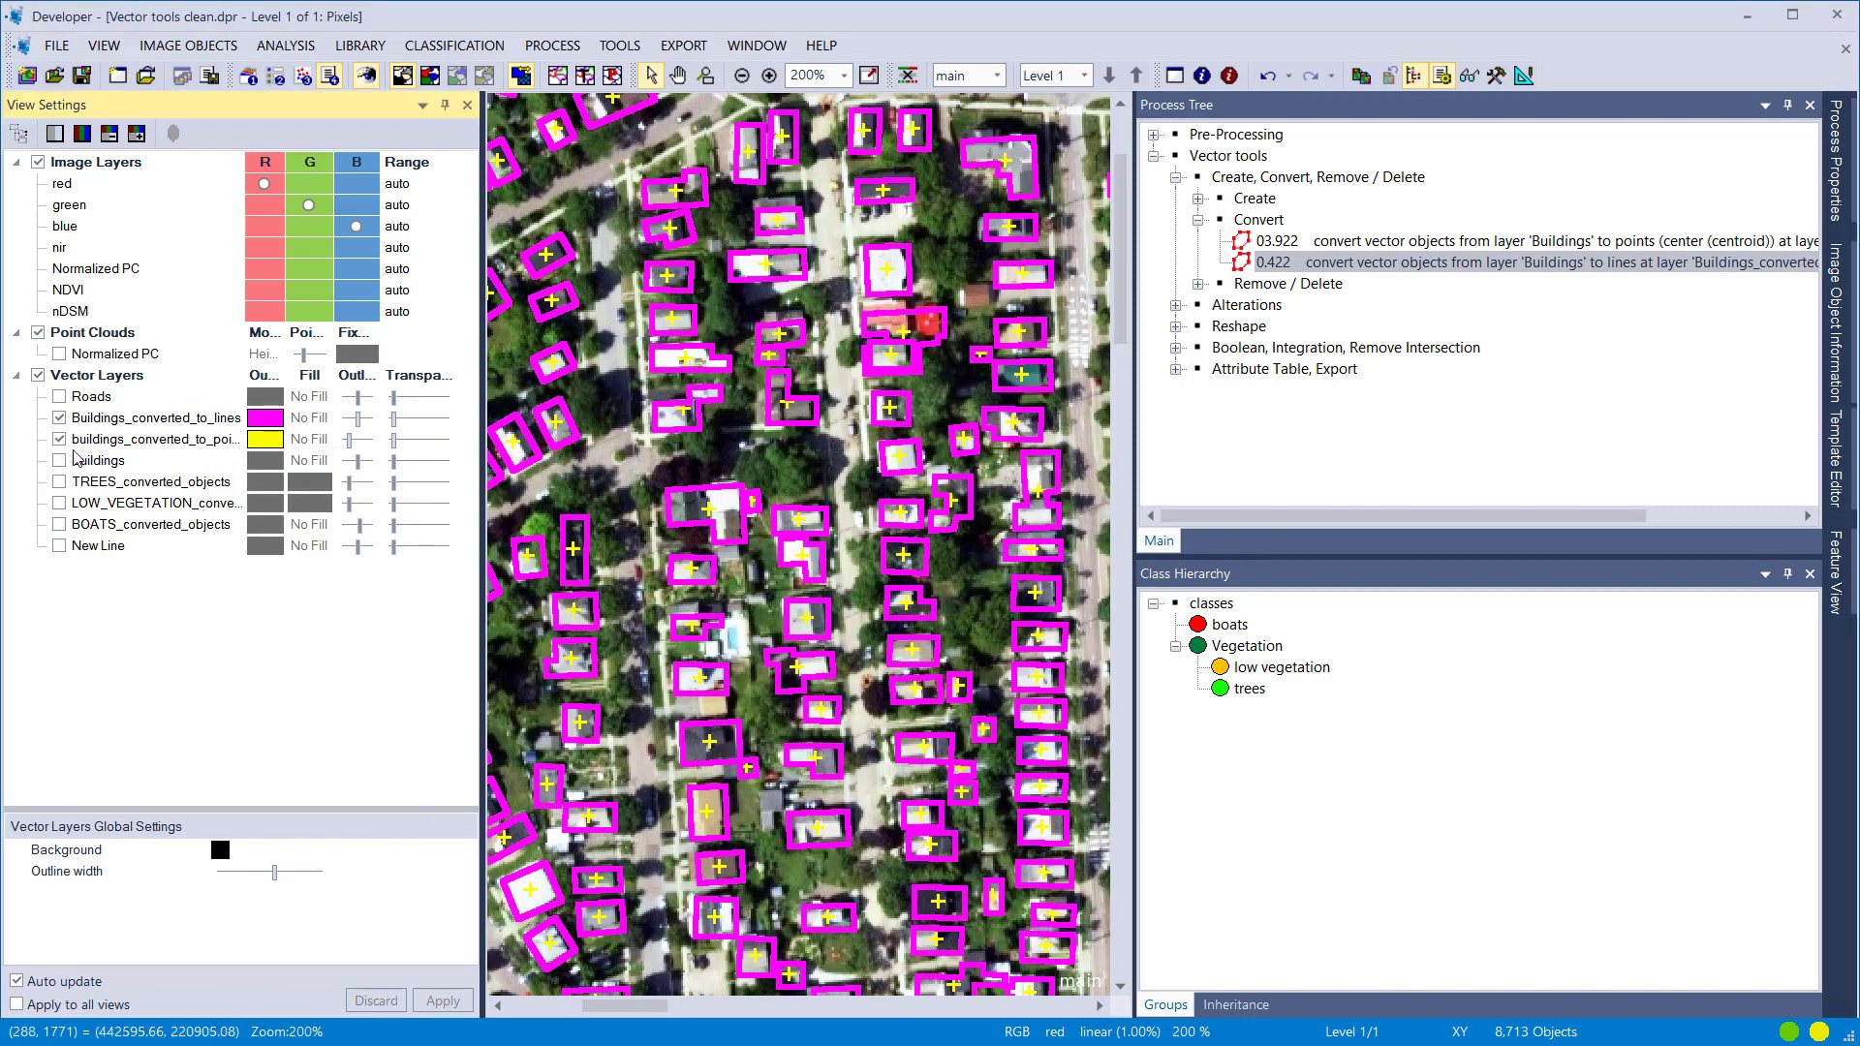
# Step: Check the fill setting of Buildings_converted_to_lines and examine one building's line object by briefly selecting it
pyautogui.moveTo(556, 611); pyautogui.dragTo(776, 549)
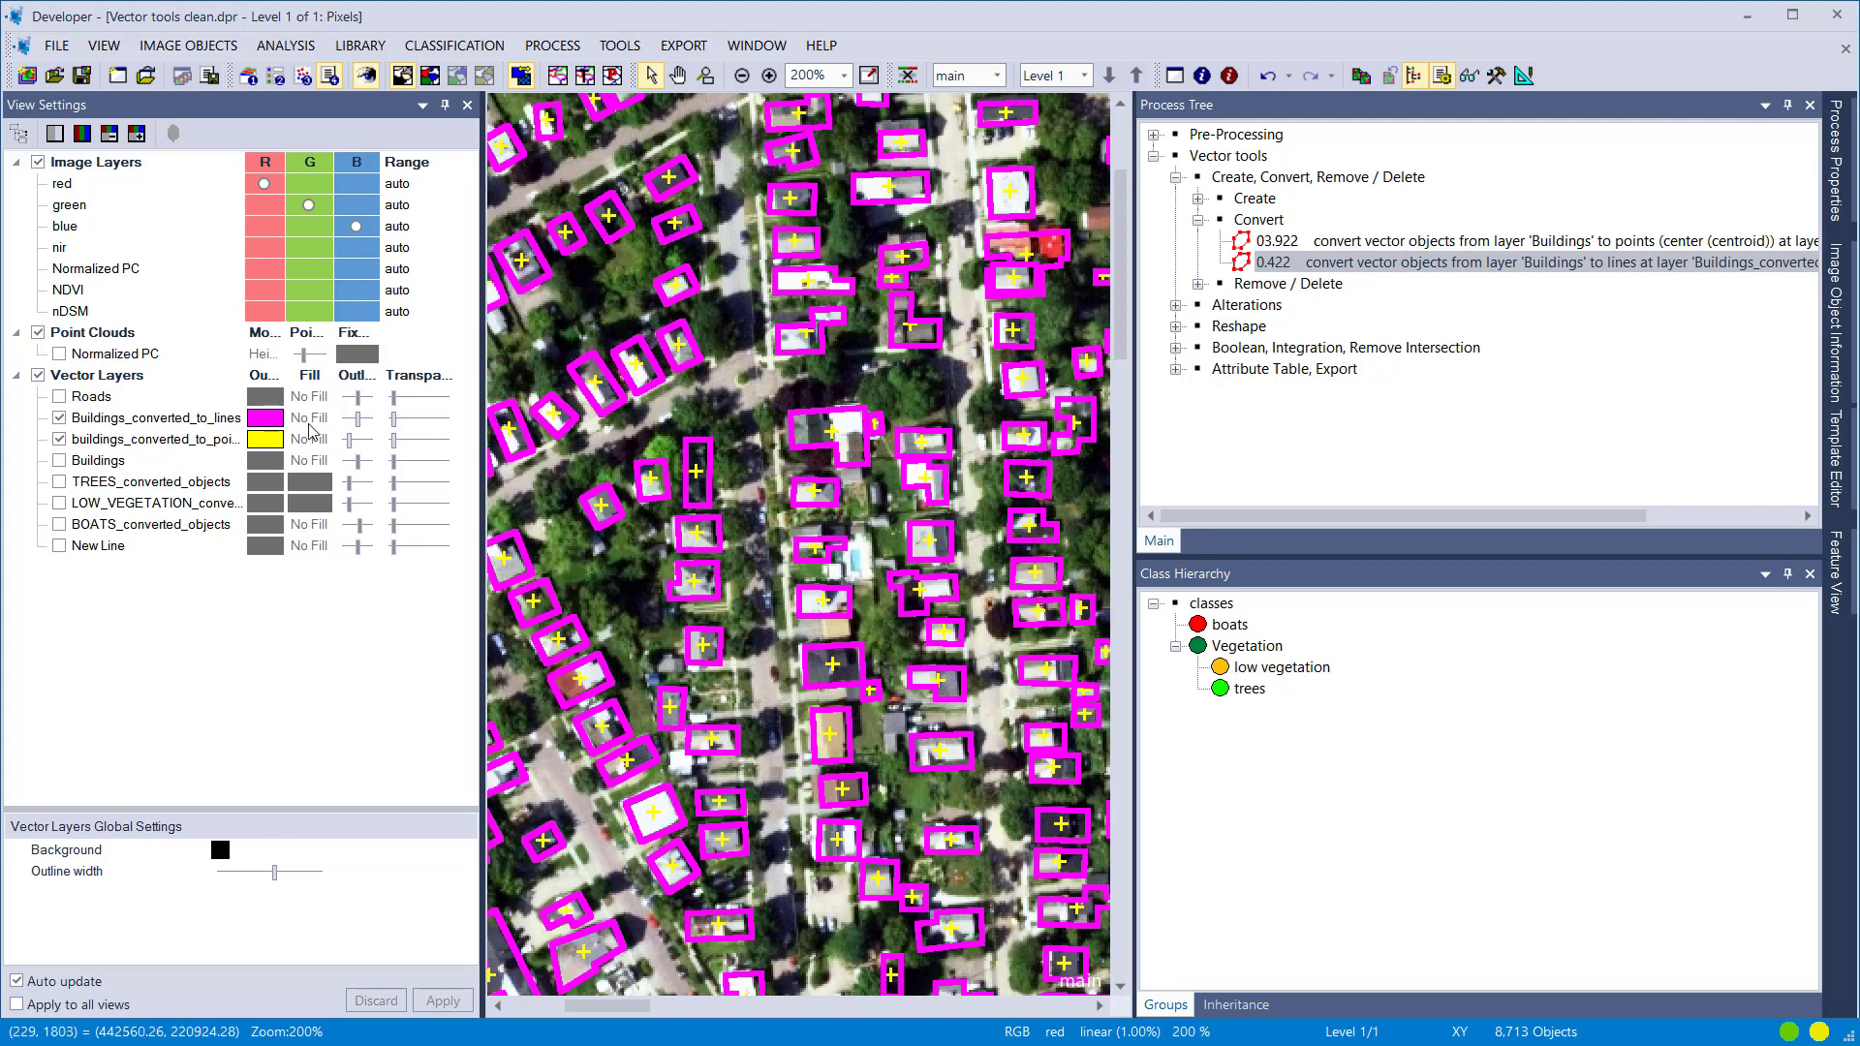
pyautogui.click(309, 417)
pyautogui.click(600, 411)
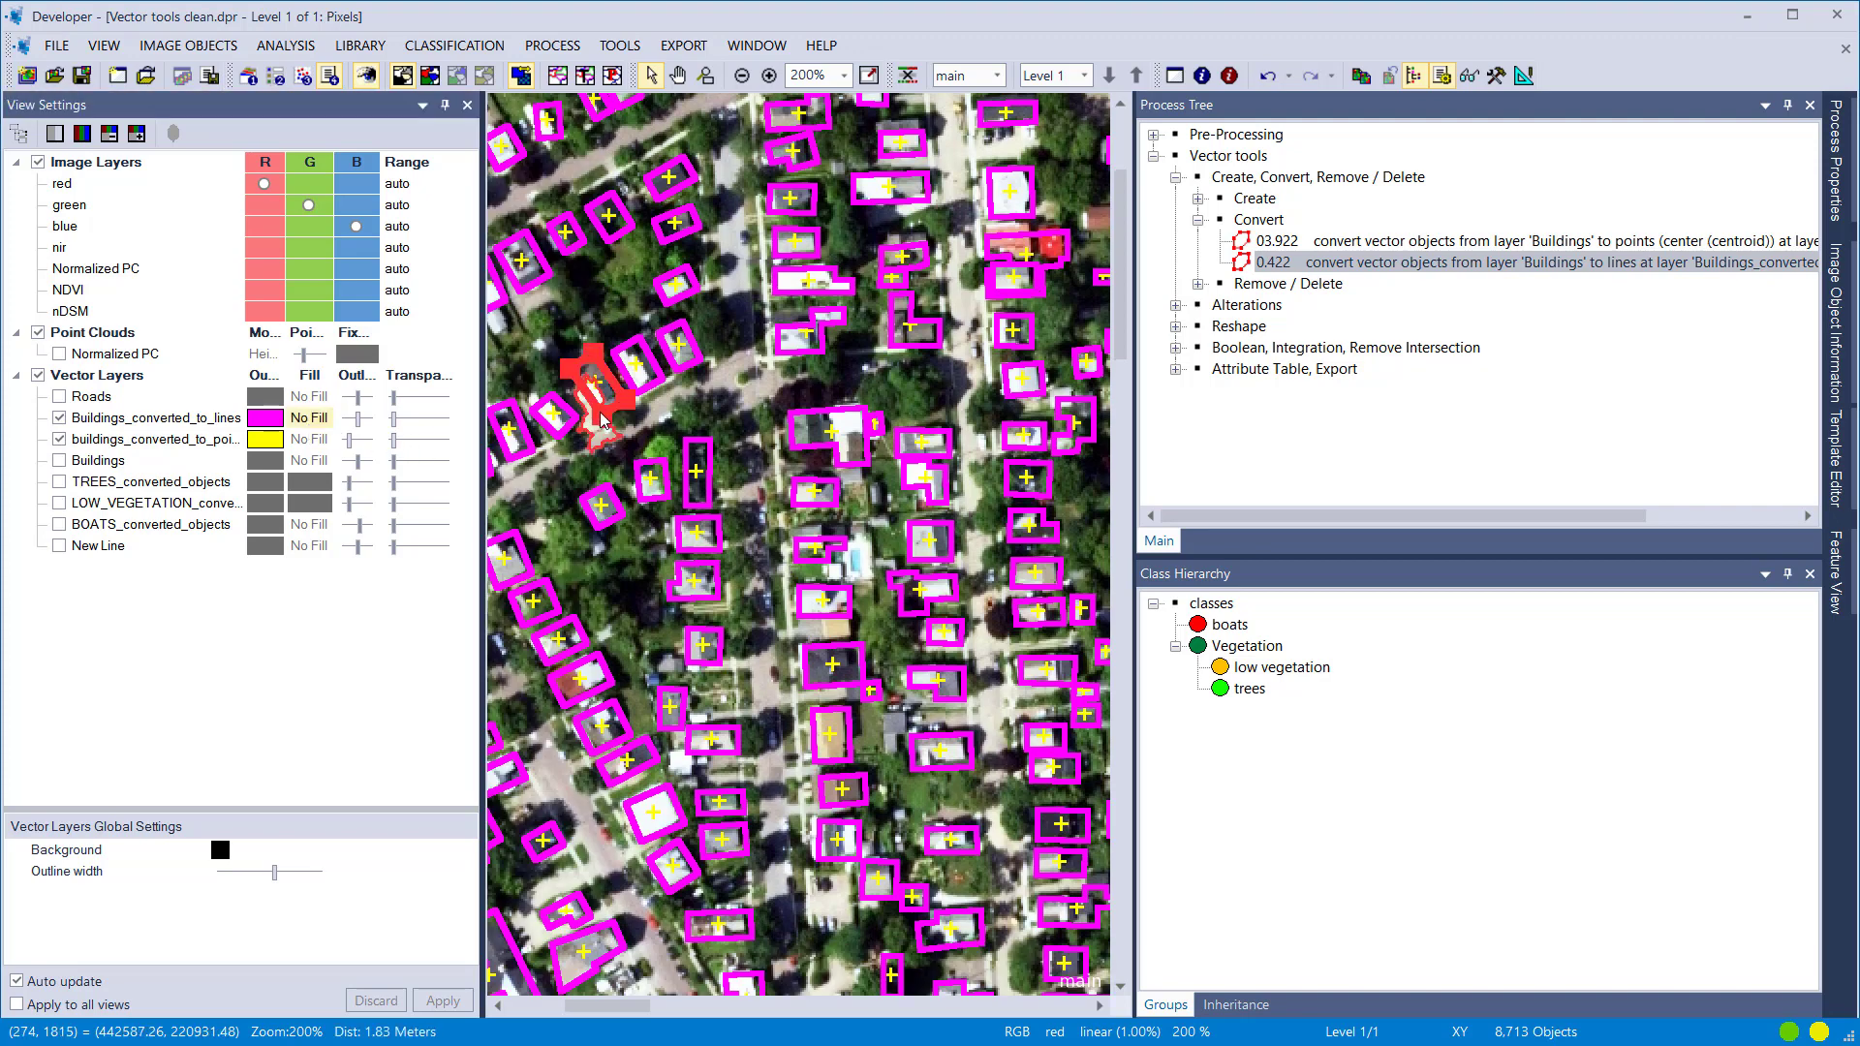
pyautogui.click(605, 411)
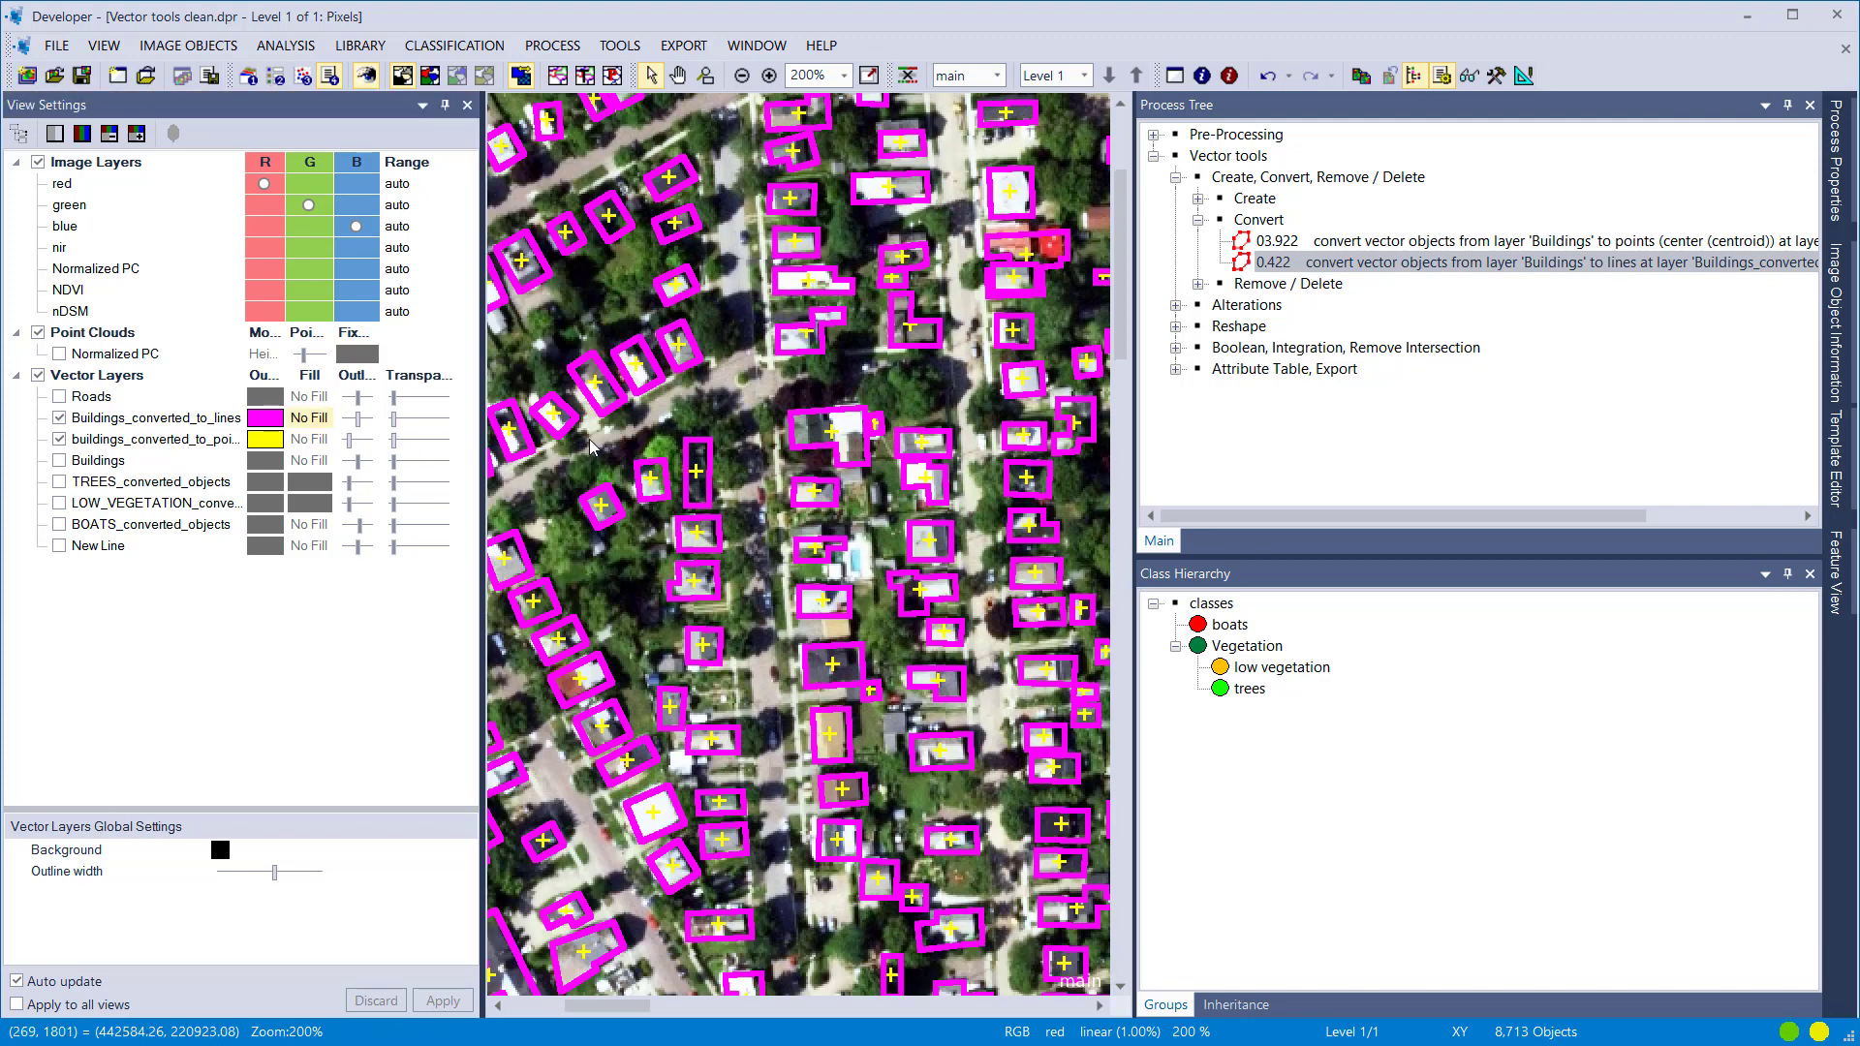
# Step: Switch from the Convert processes to the Remove / Delete group and place the buildings_converted_to_points layer above Buildings_converted_to_lines
pyautogui.click(1200, 221)
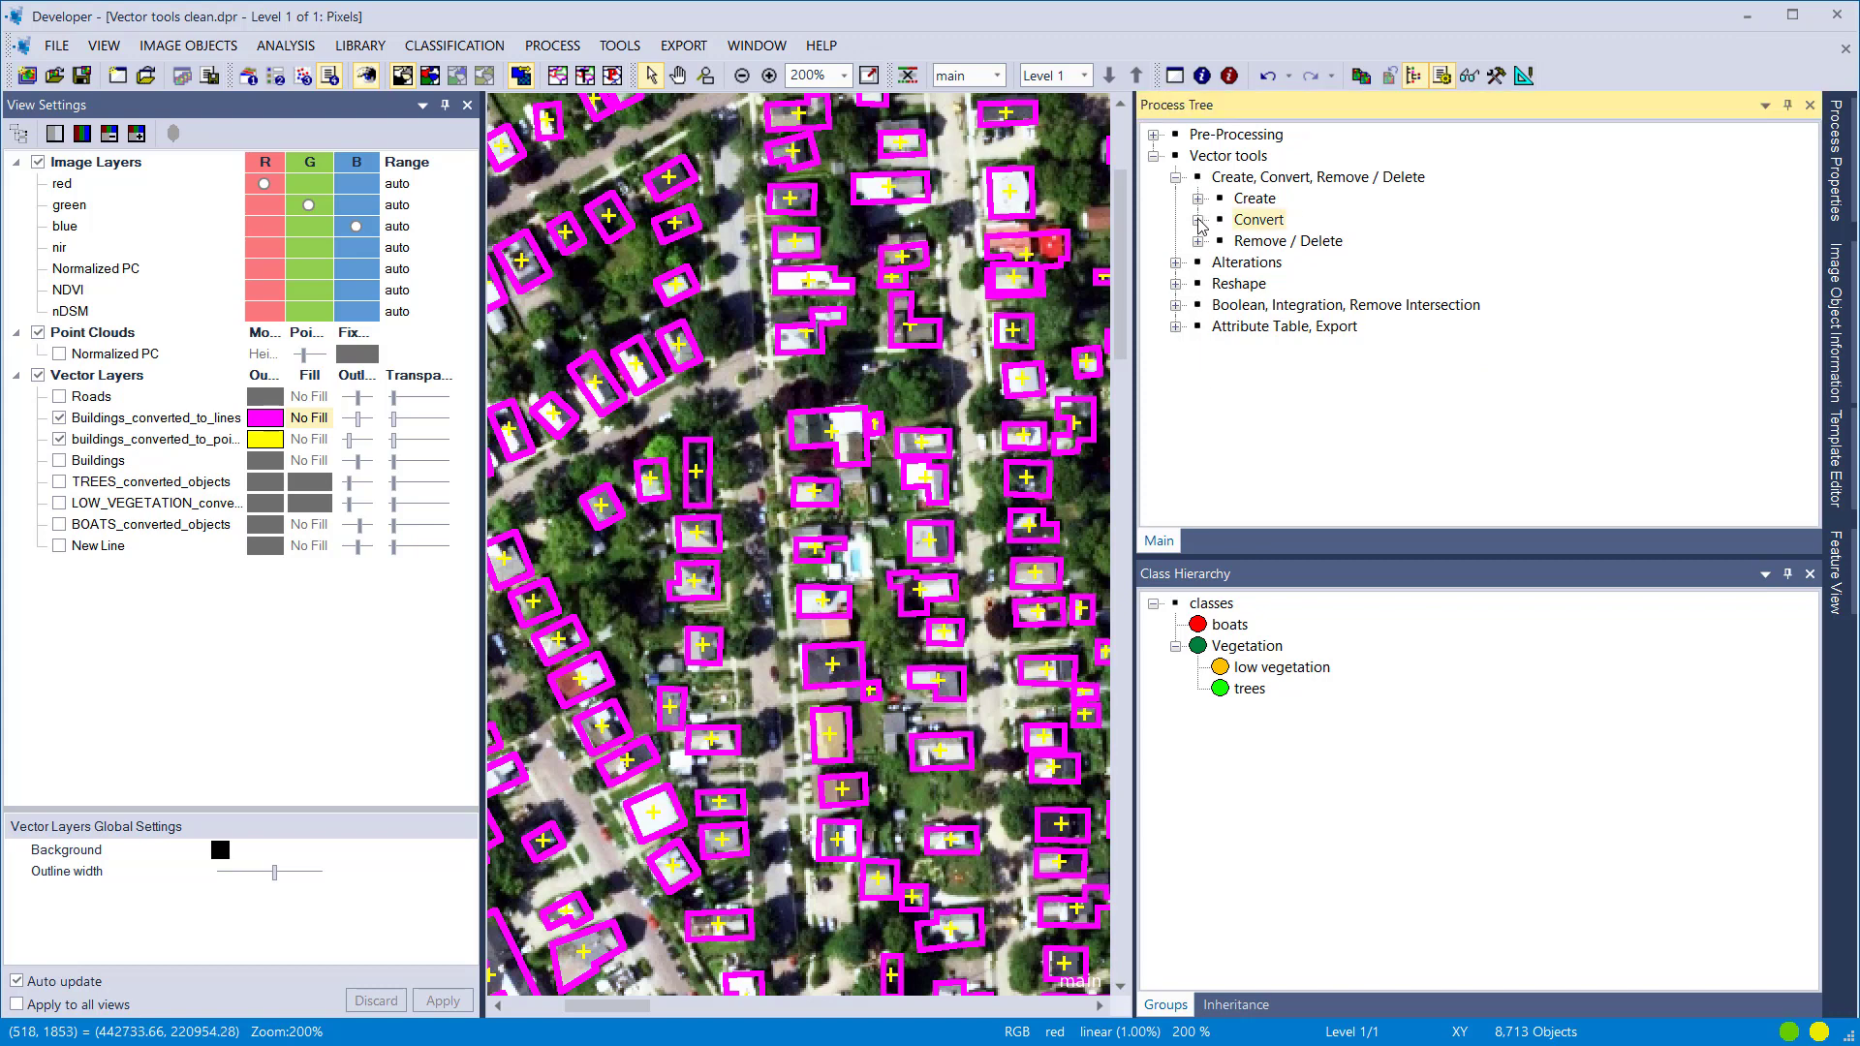
pyautogui.click(1228, 242)
pyautogui.click(1199, 242)
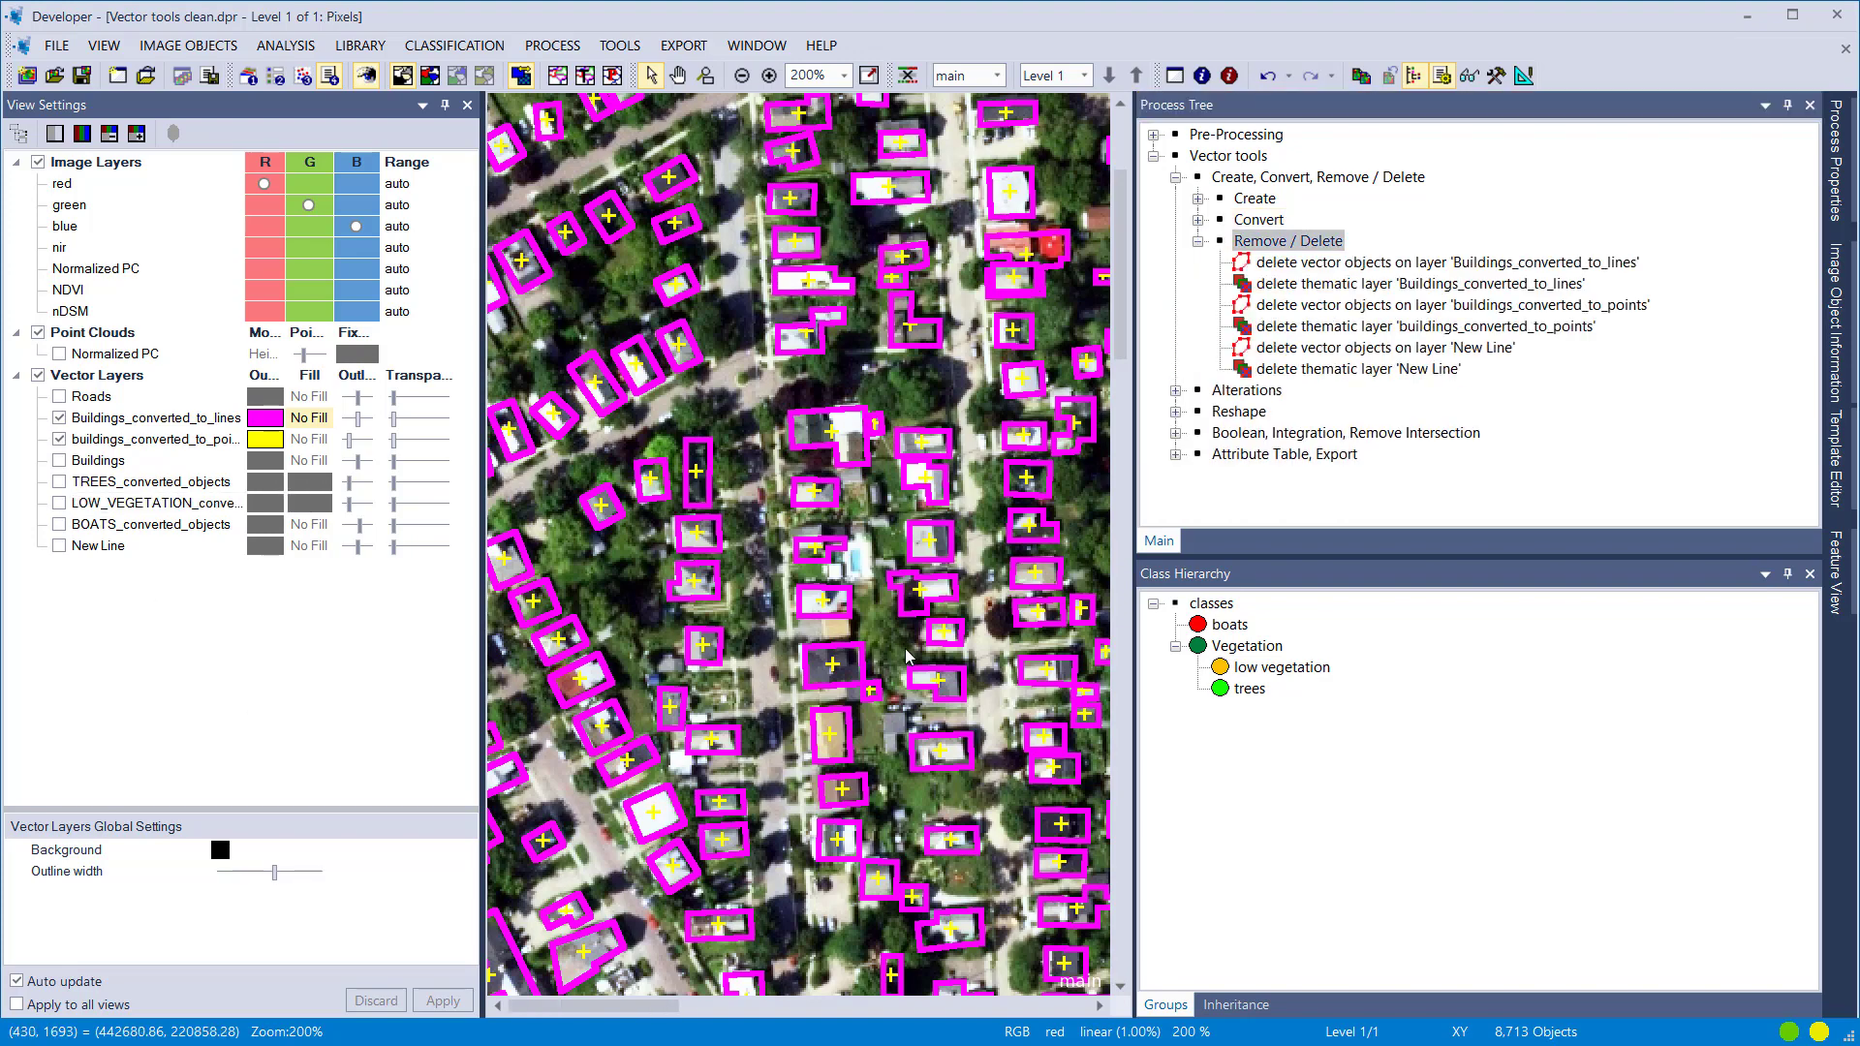
pyautogui.scroll(-5, 792, 669)
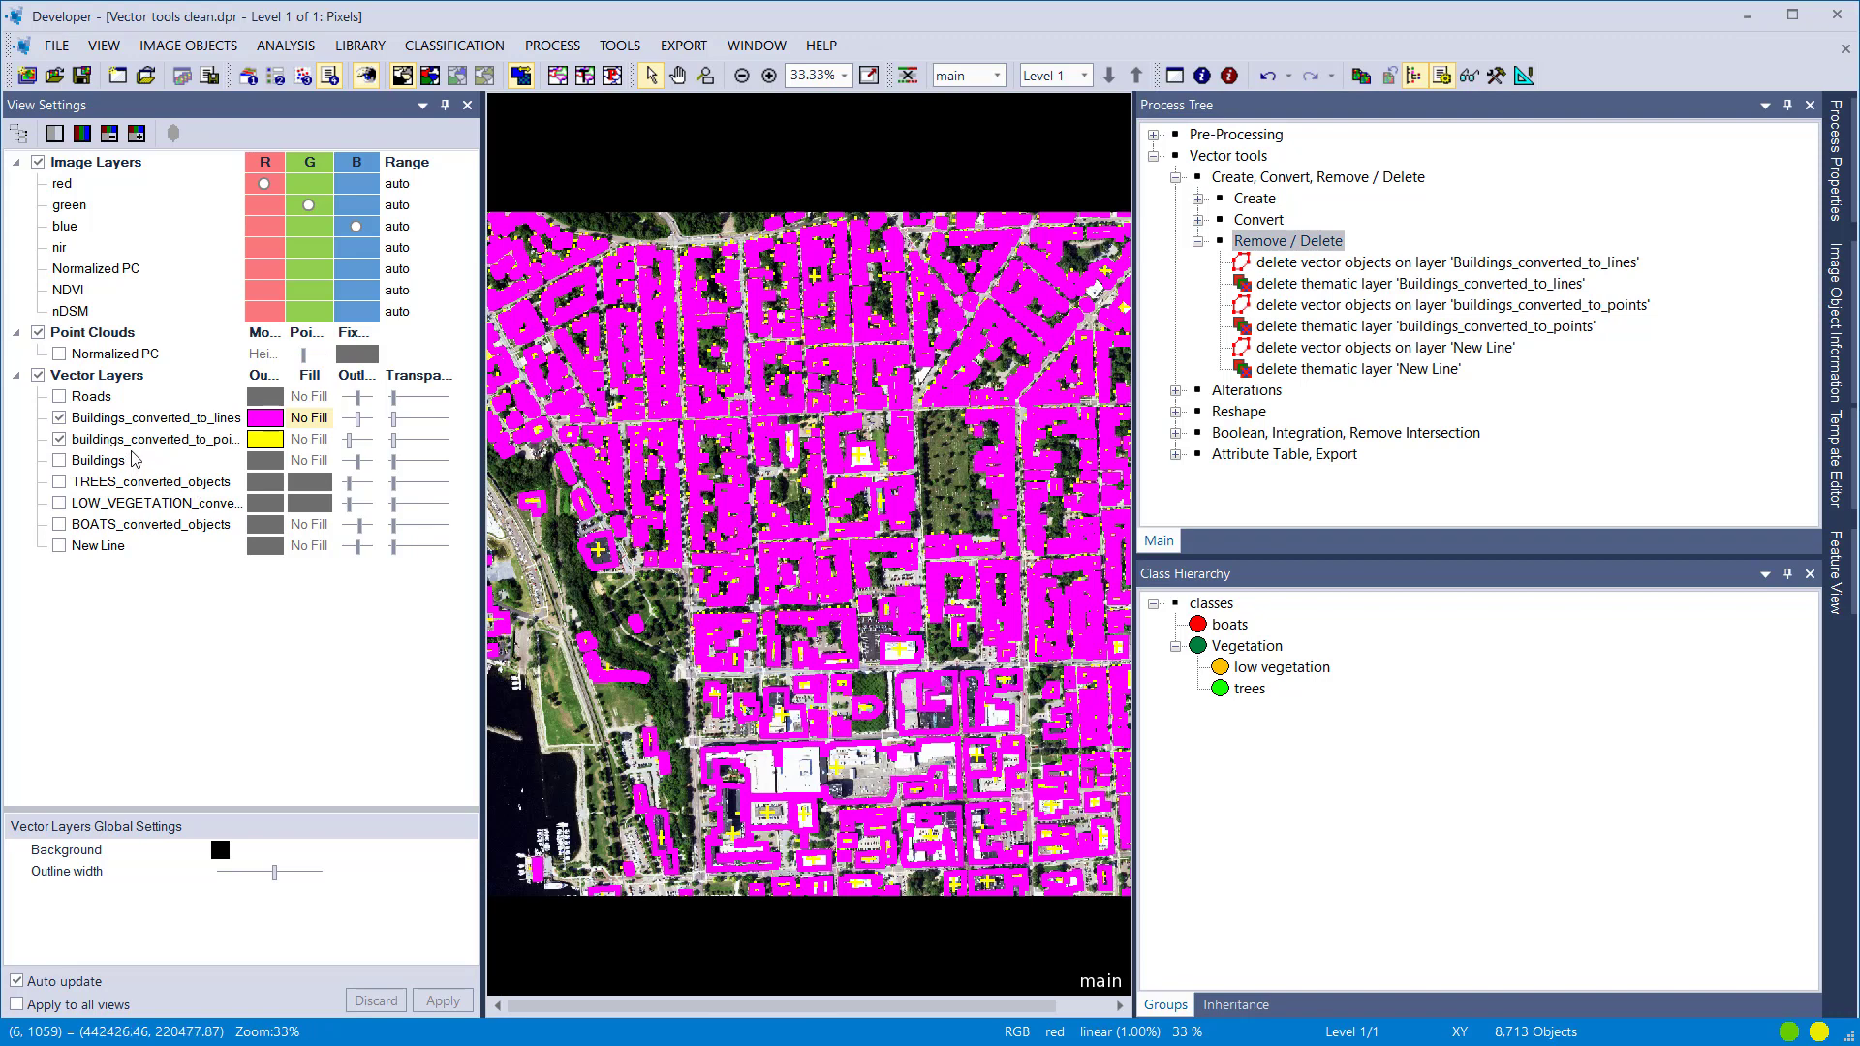
pyautogui.moveTo(155, 440); pyautogui.dragTo(156, 421)
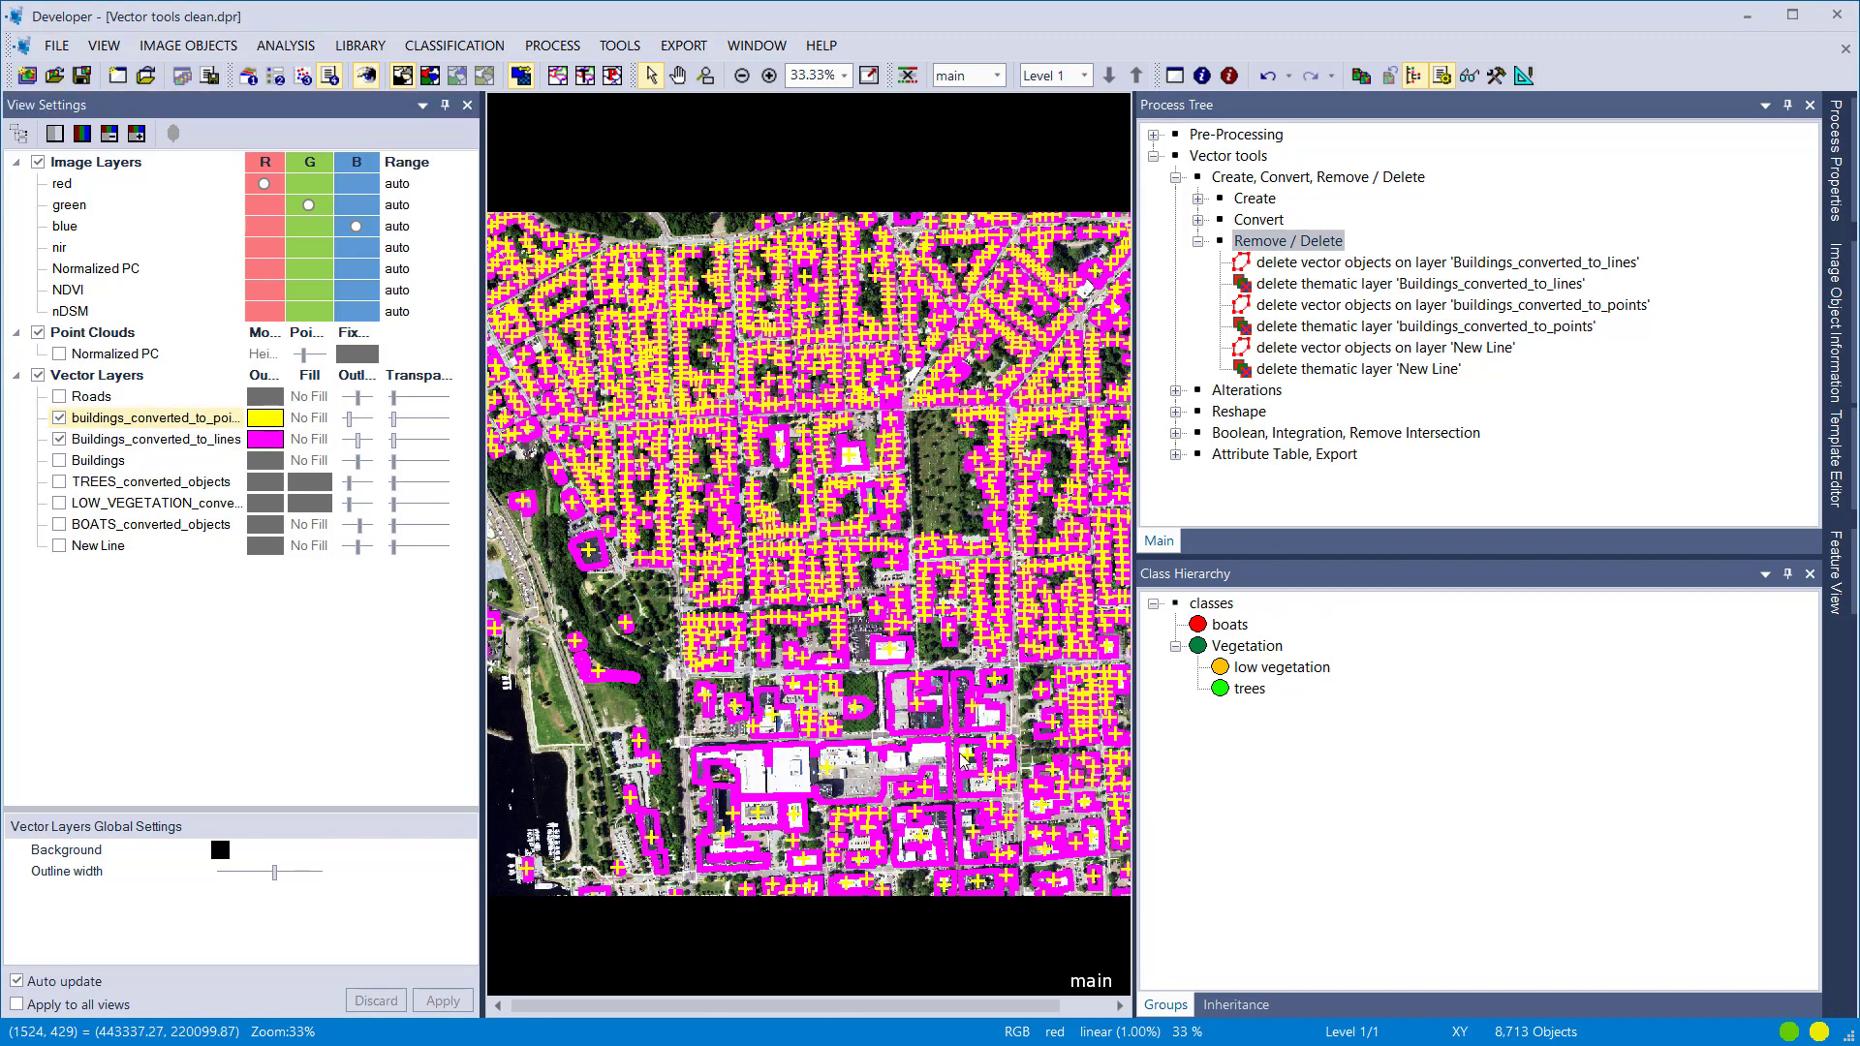
# Step: Execute the delete vector objects process on layer Buildings_converted_to_lines and check the display by briefly showing the Buildings layer
pyautogui.doubleClick(1298, 270)
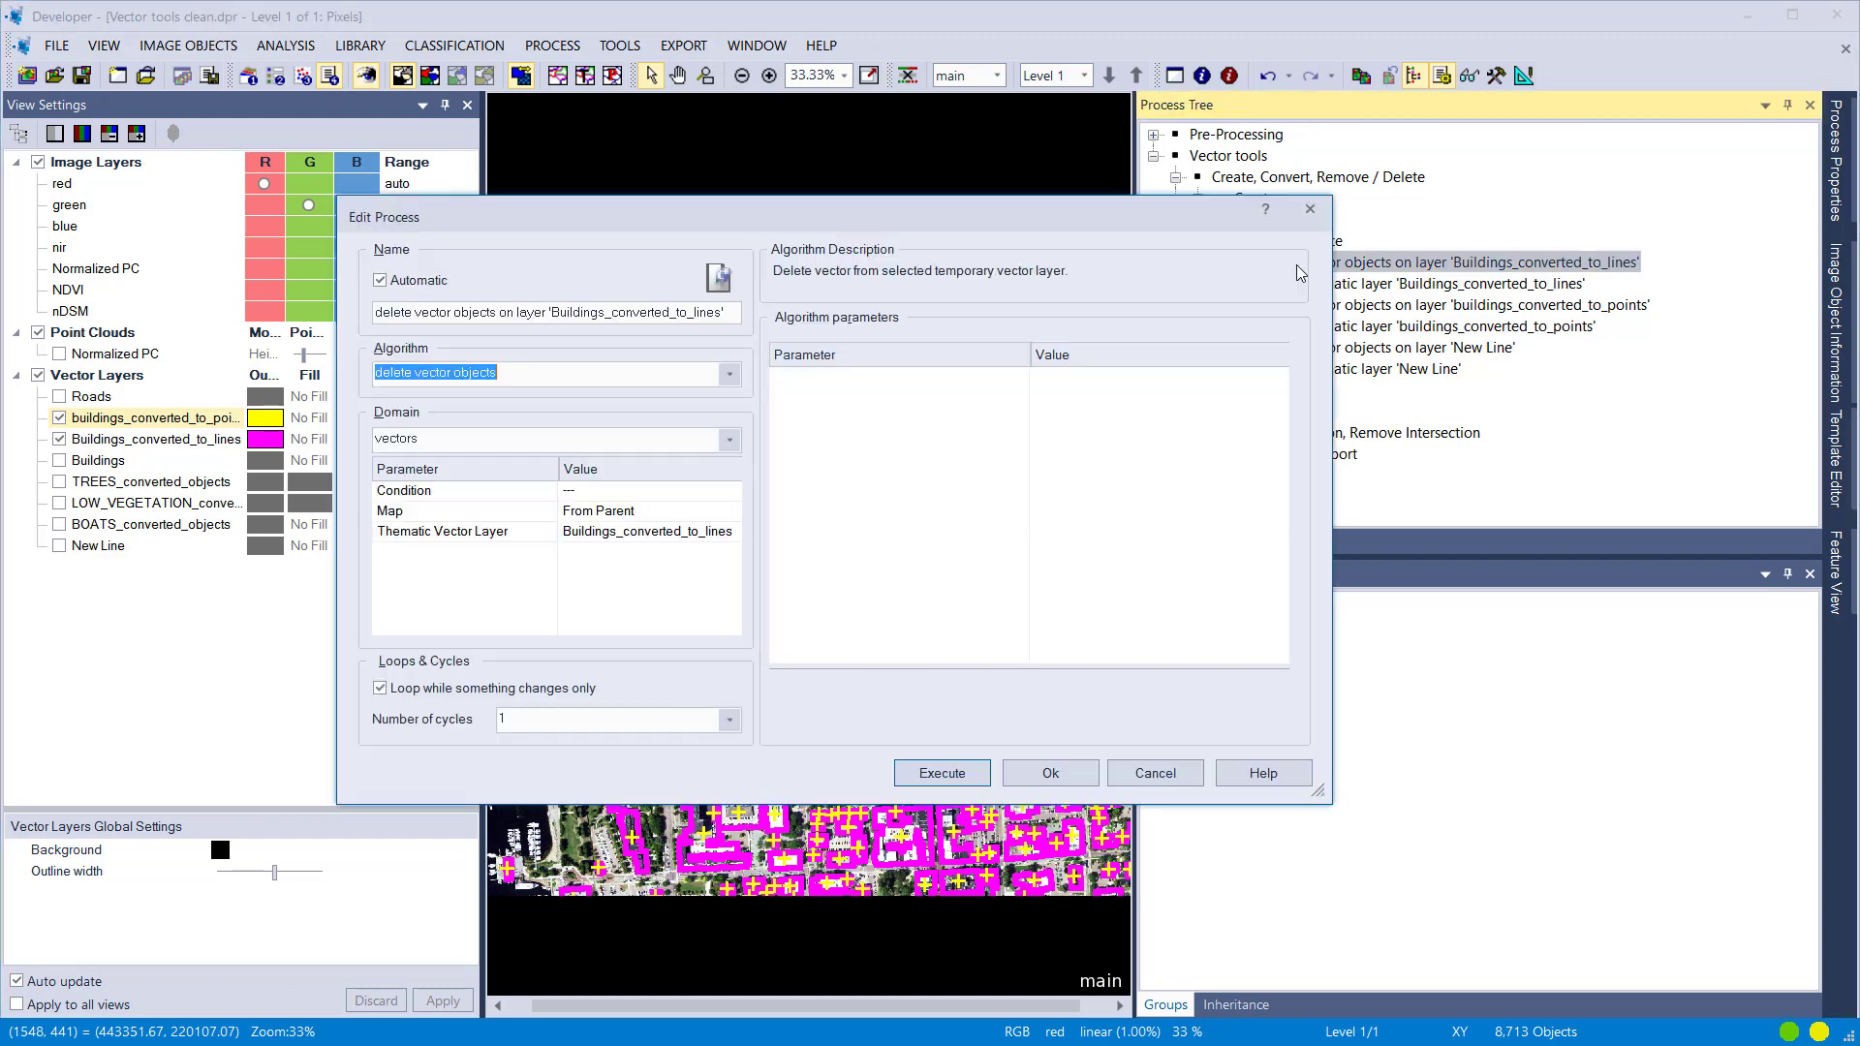
pyautogui.click(527, 378)
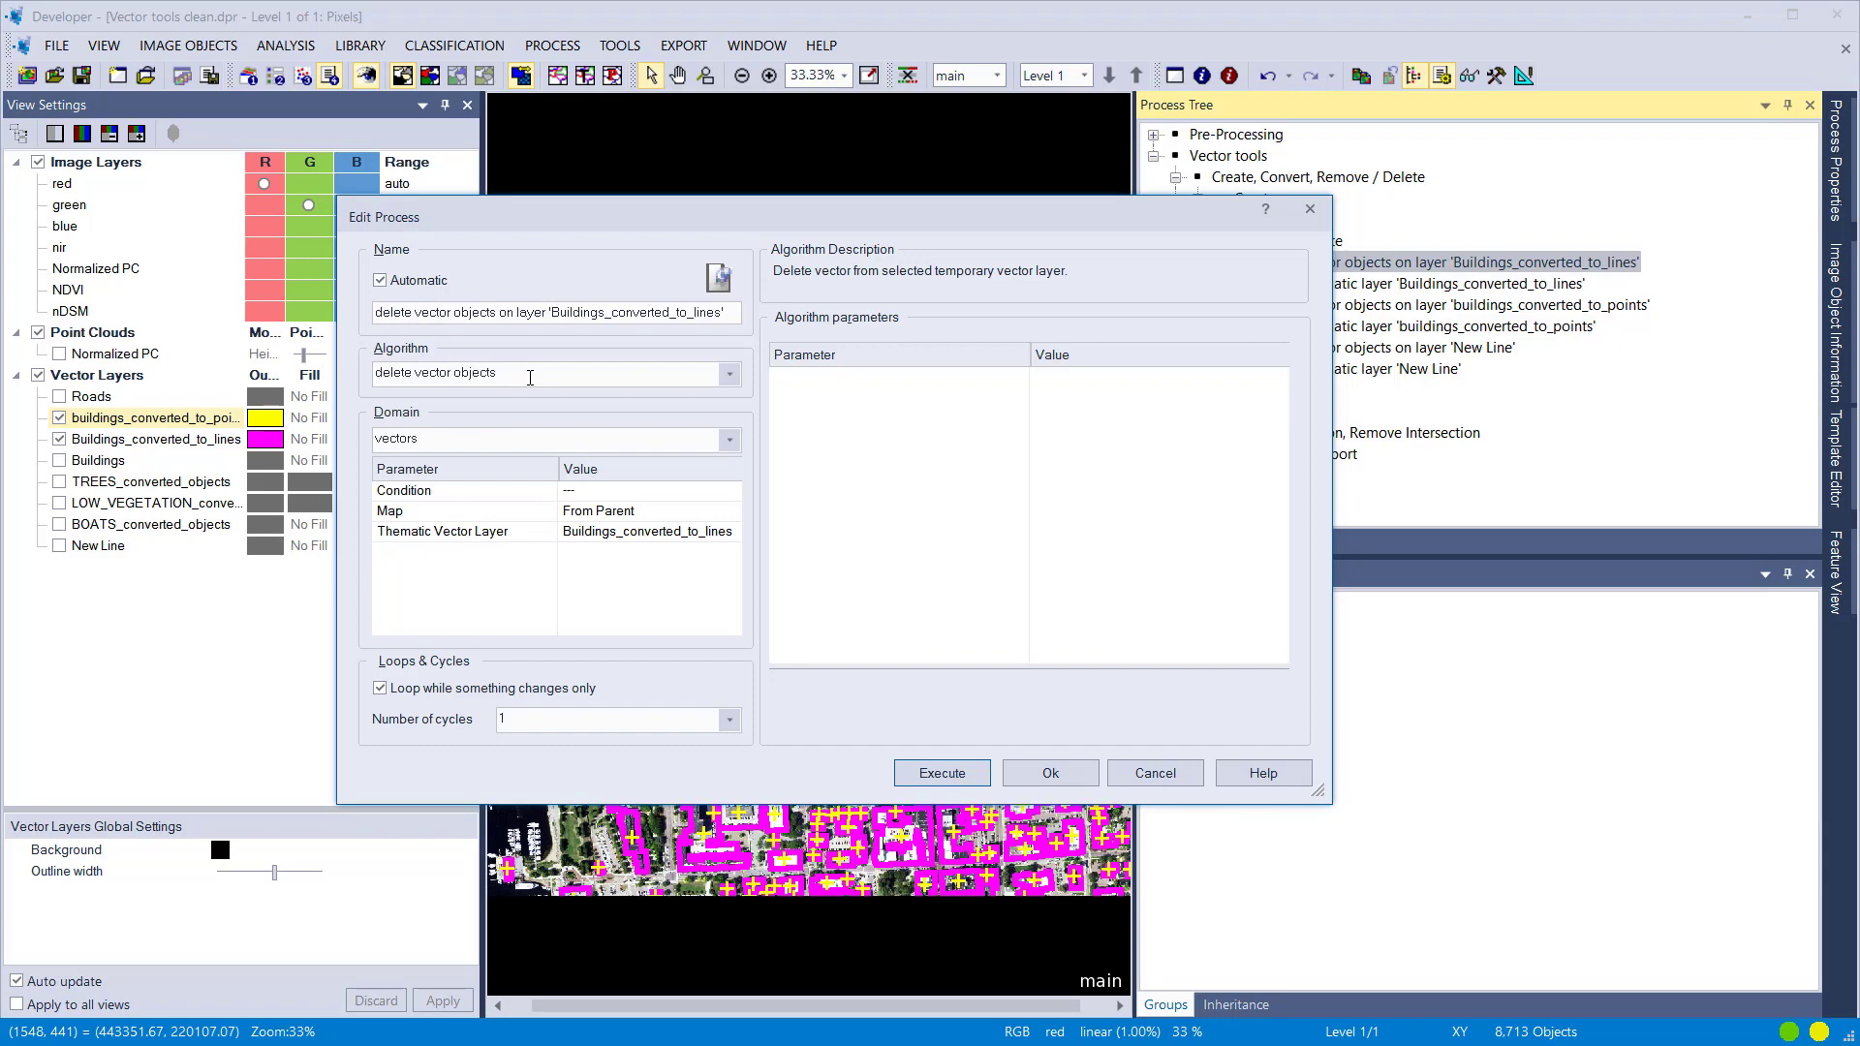
pyautogui.click(942, 773)
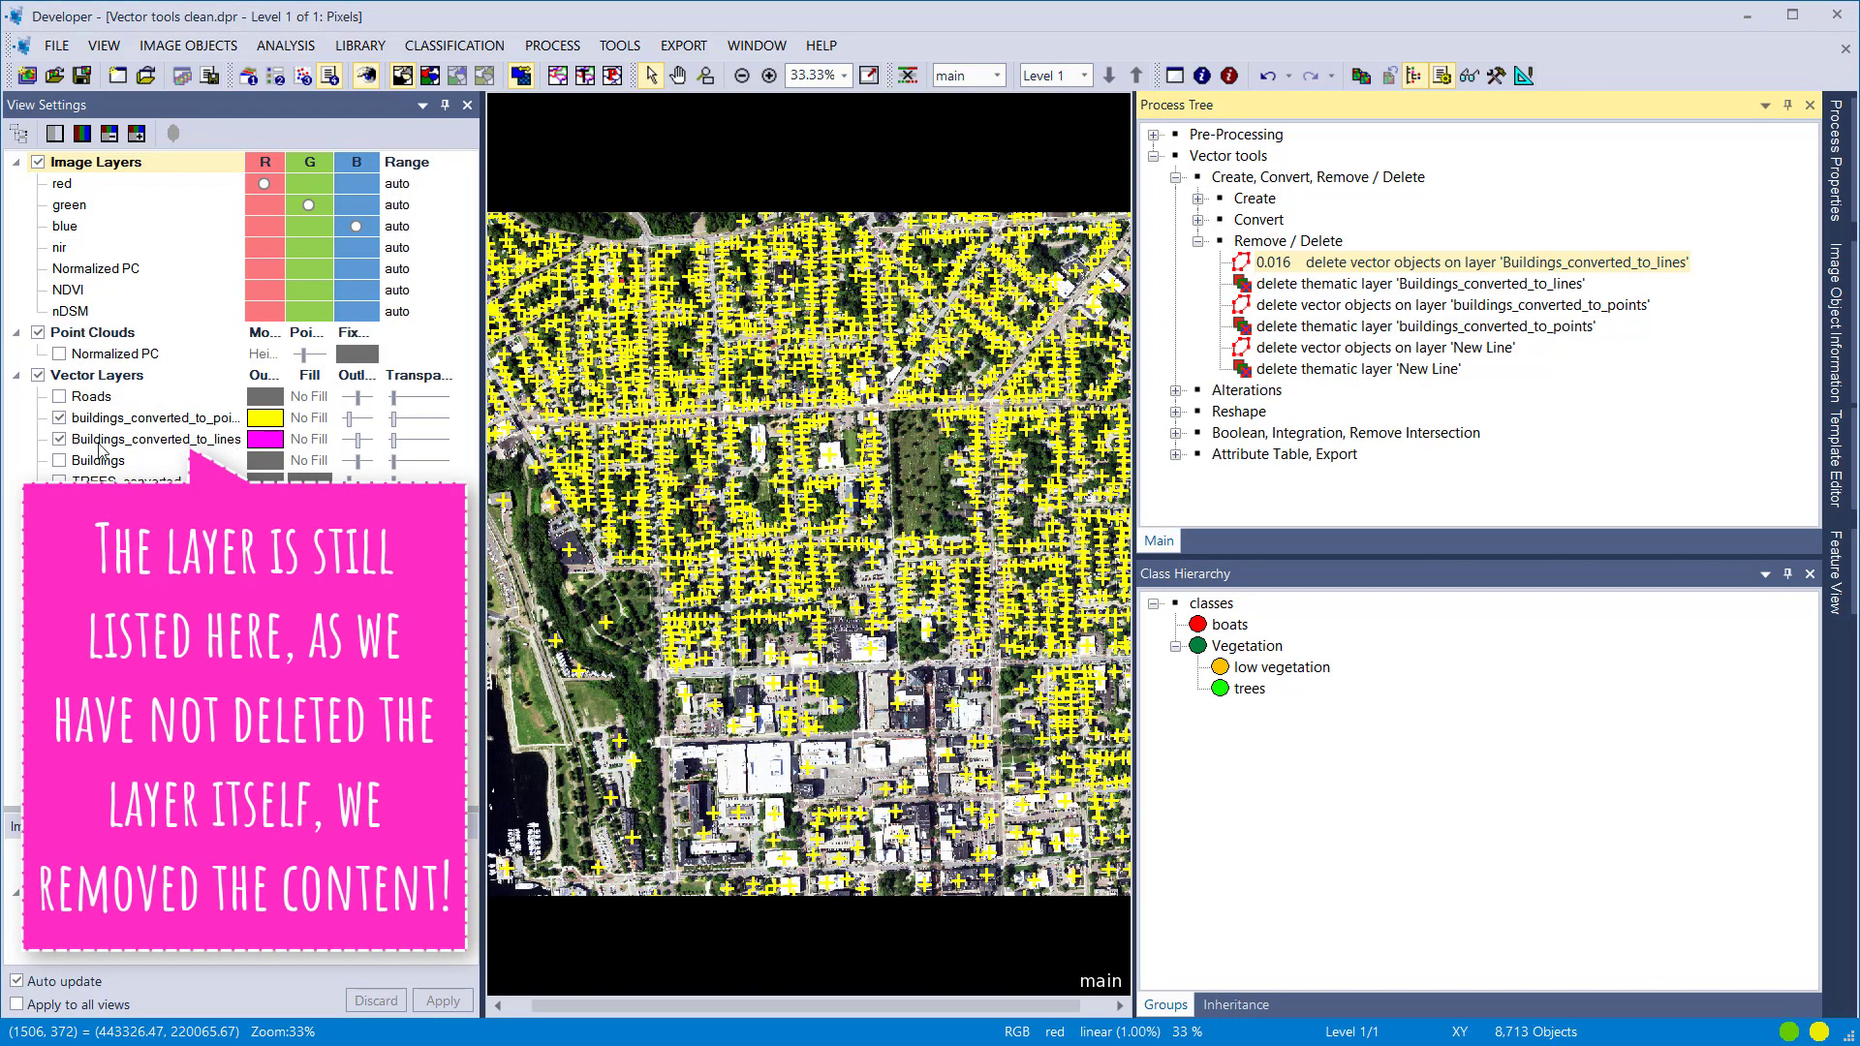
pyautogui.click(60, 461)
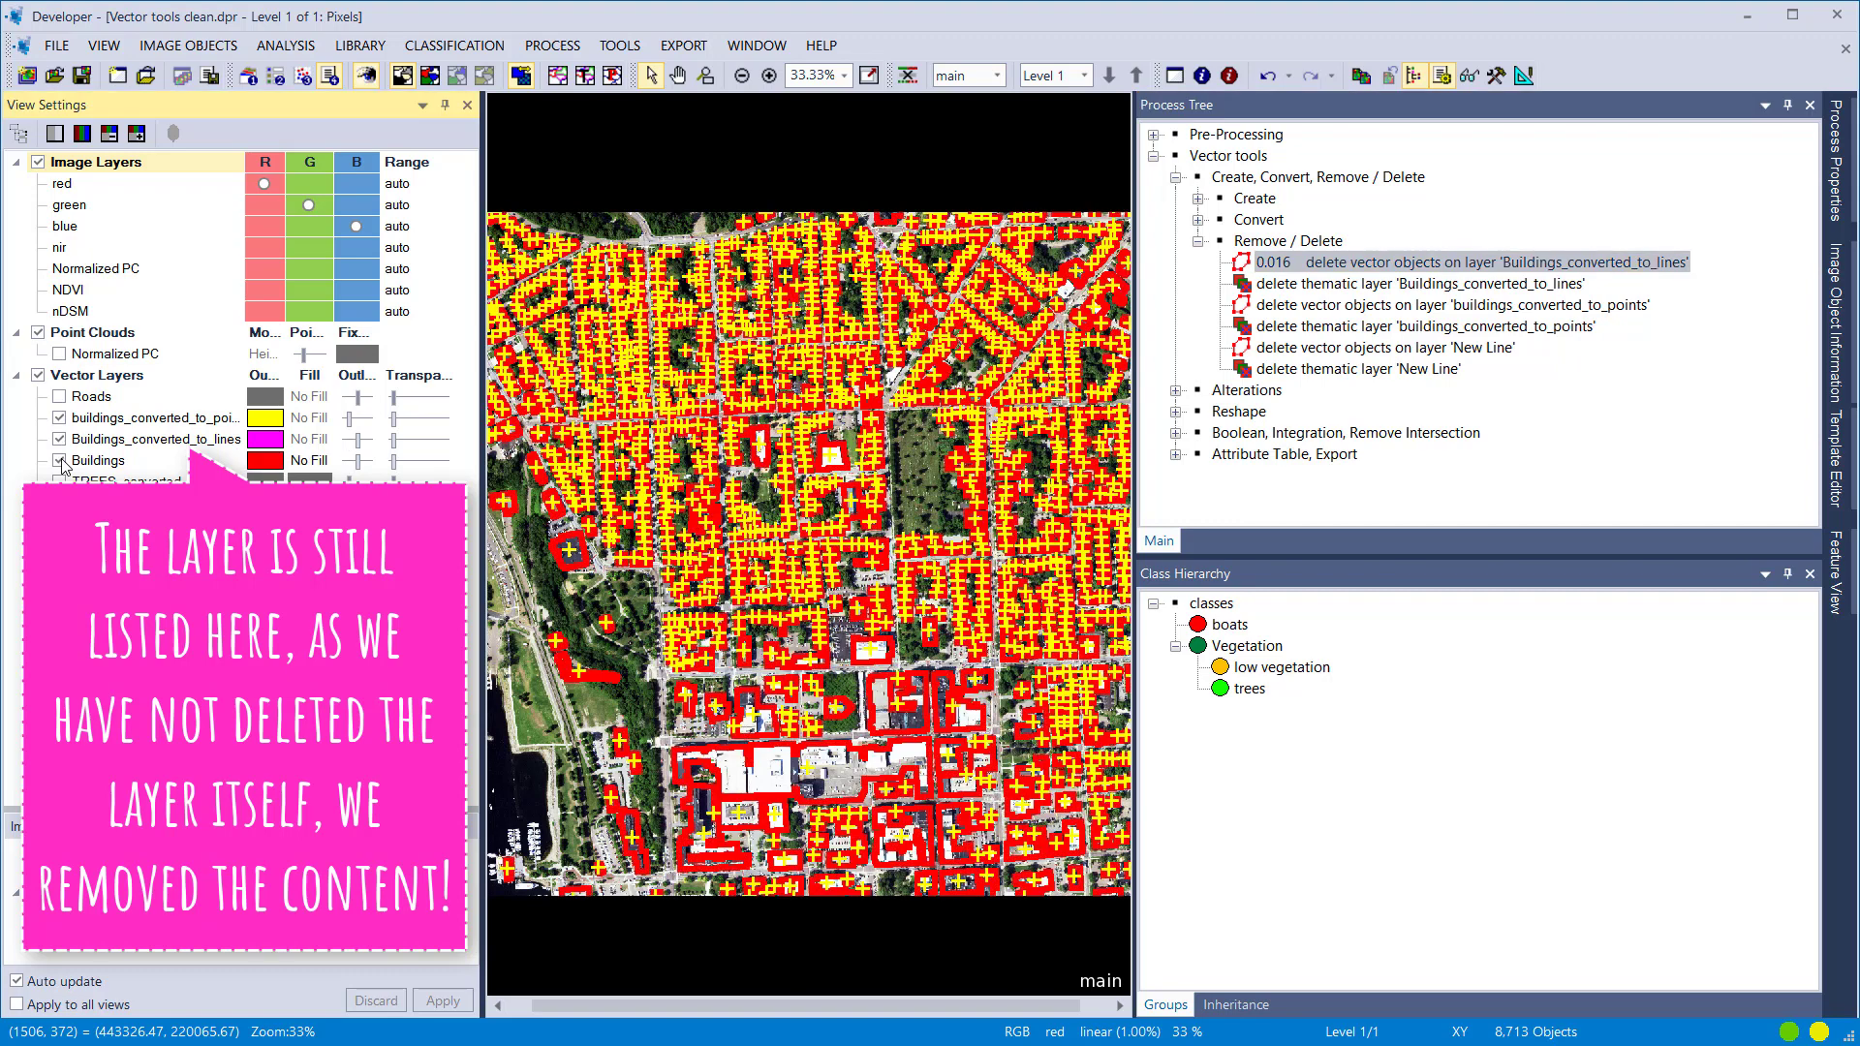
pyautogui.click(60, 462)
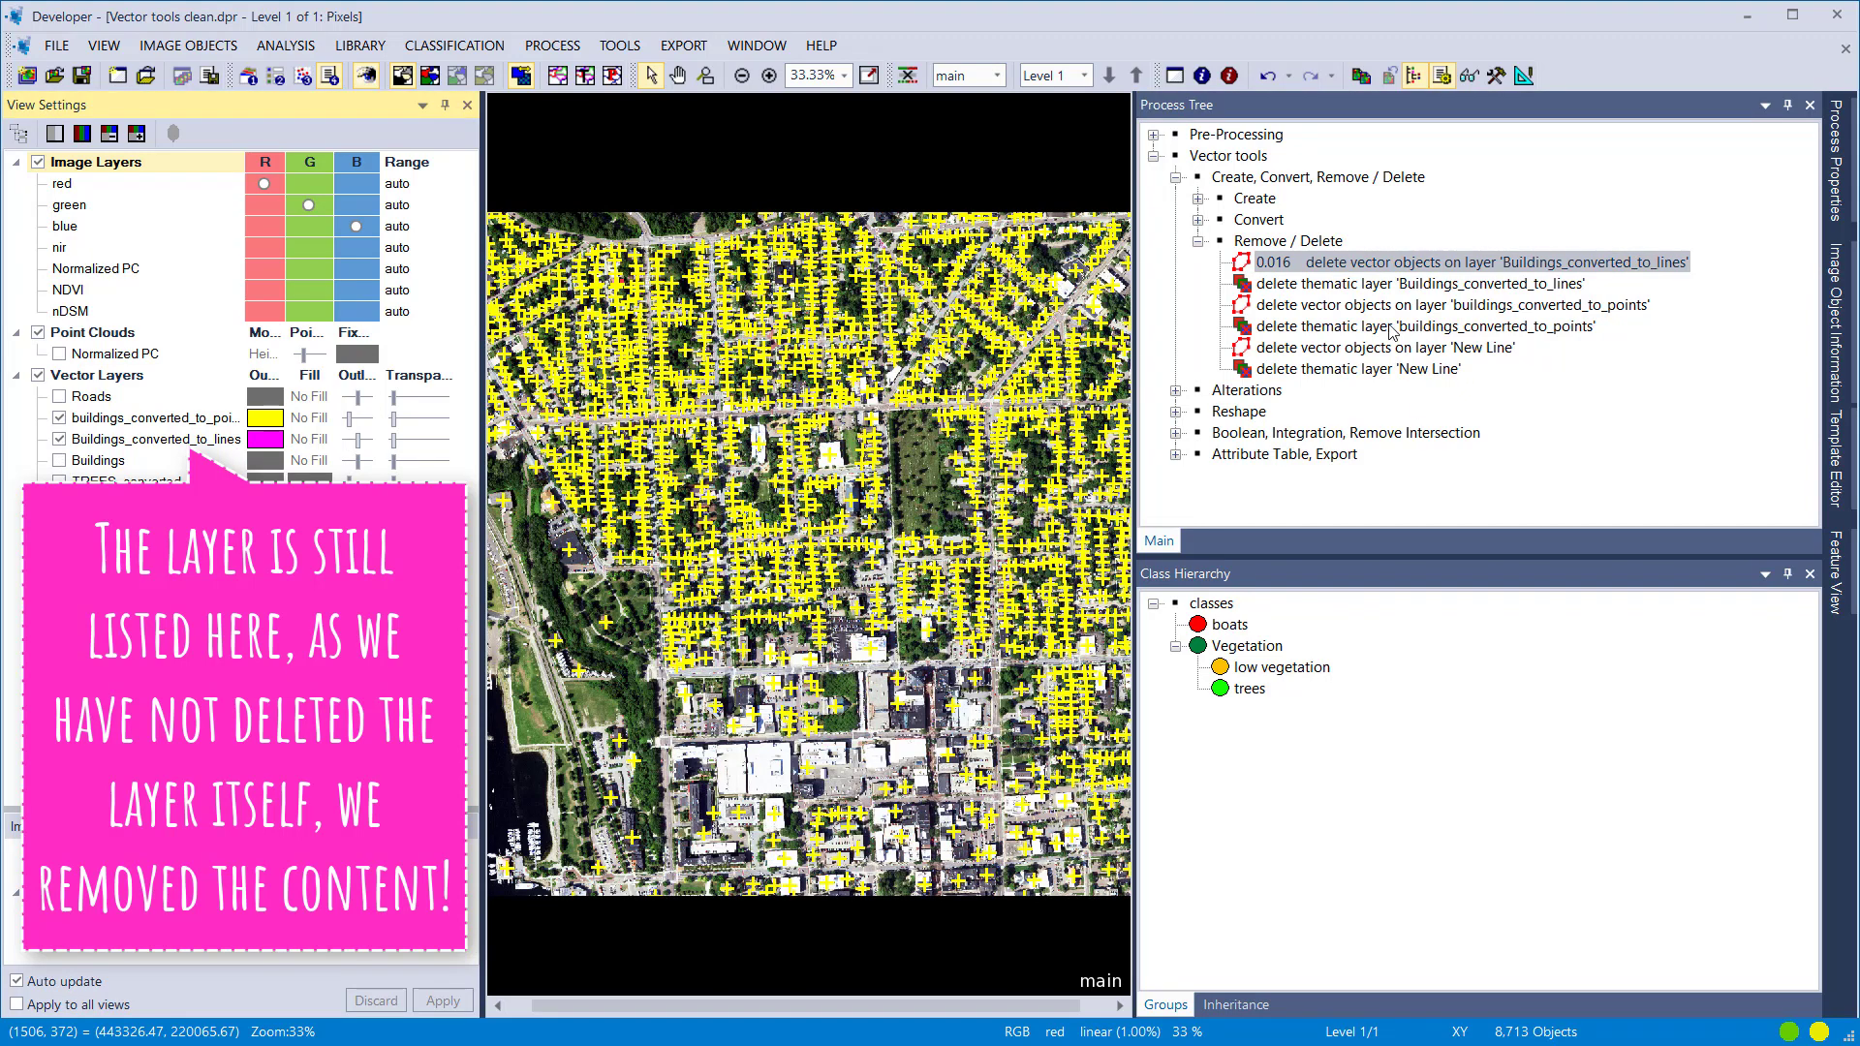
# Step: Execute the delete layer process for the thematic layer Buildings_converted_to_lines after checking its layer type options, keeping Thematic
pyautogui.click(1363, 286)
pyautogui.doubleClick(1363, 289)
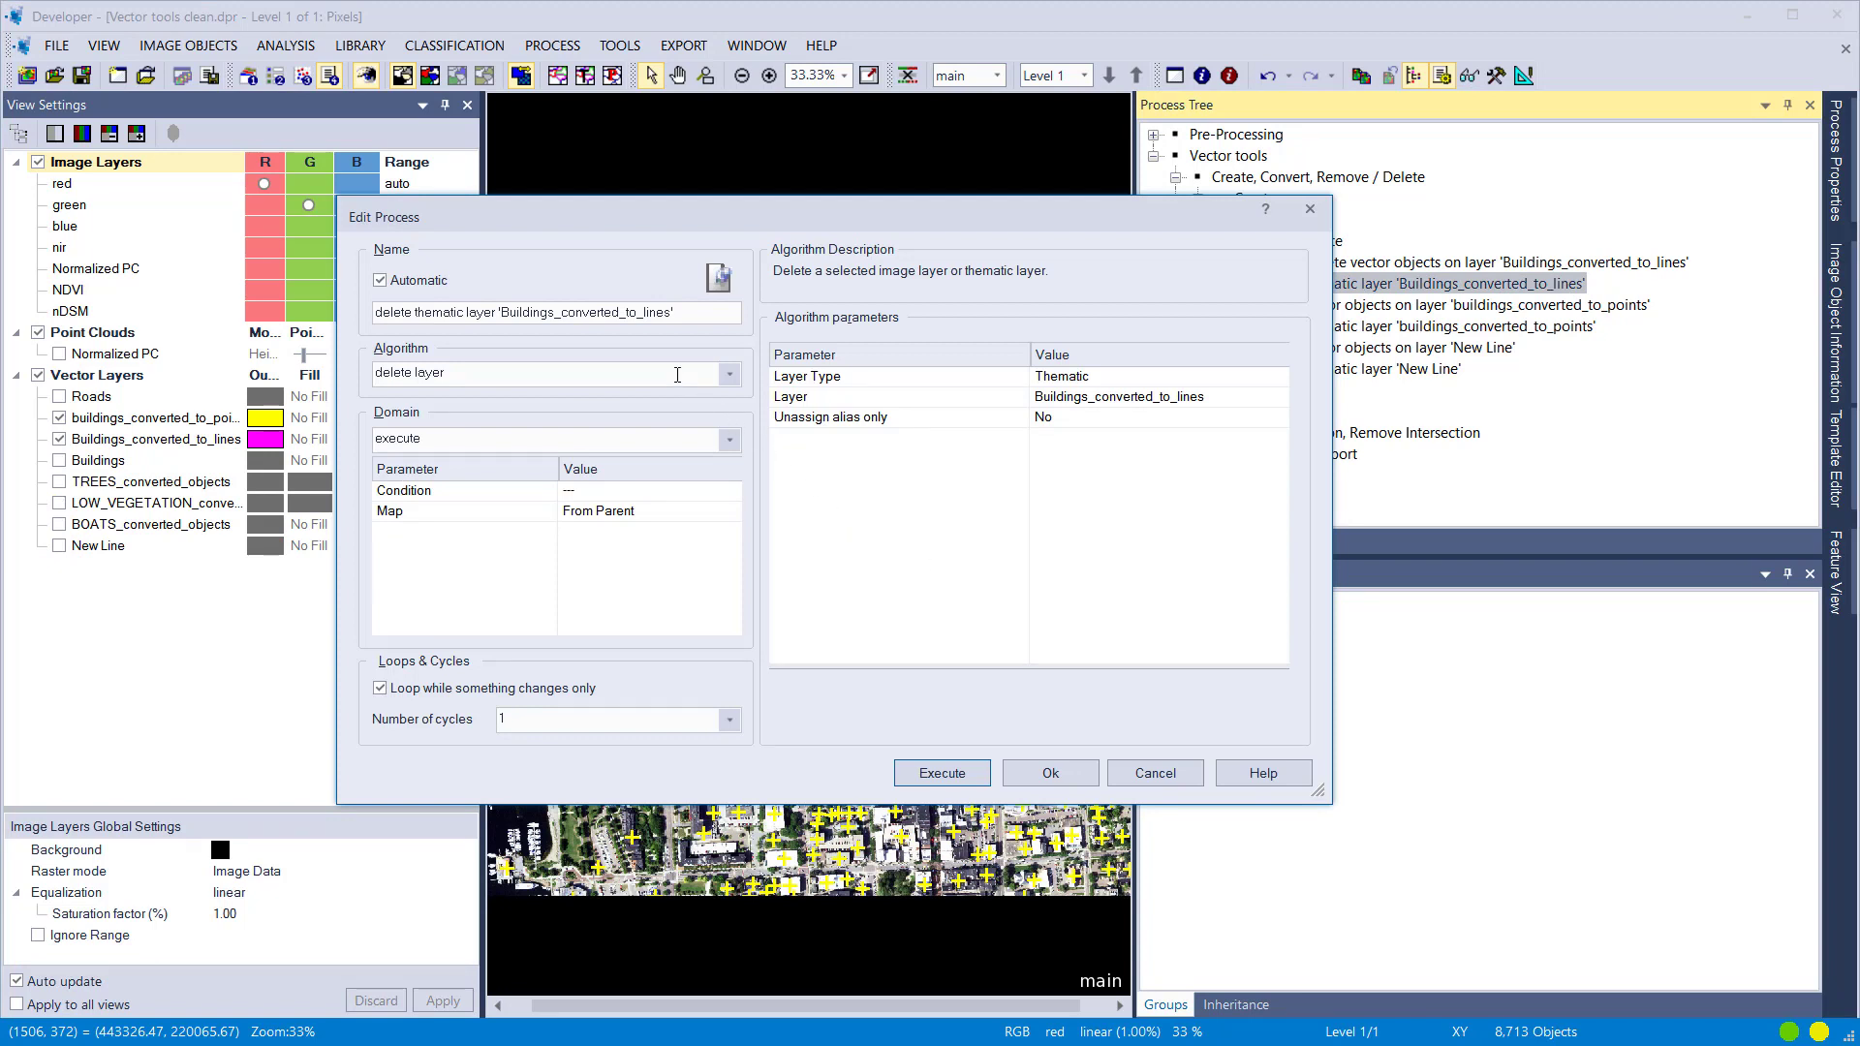
pyautogui.click(1284, 378)
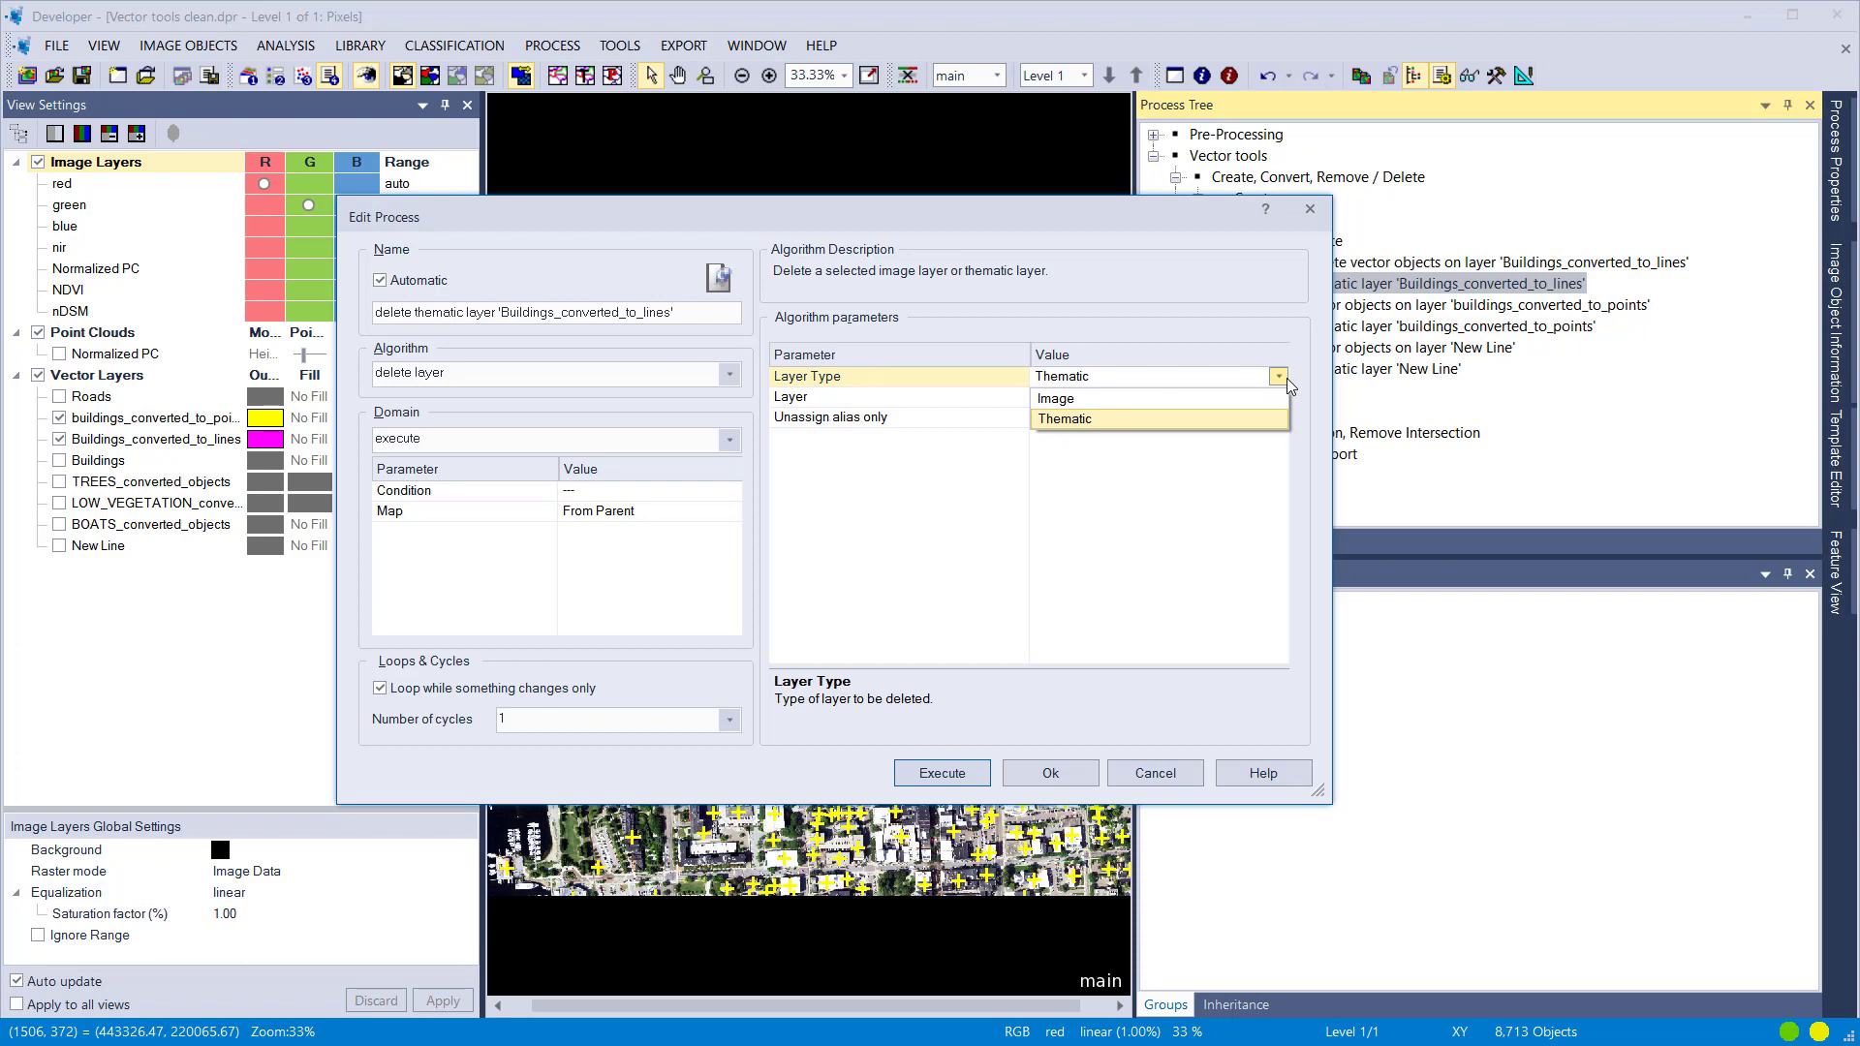
pyautogui.click(1287, 377)
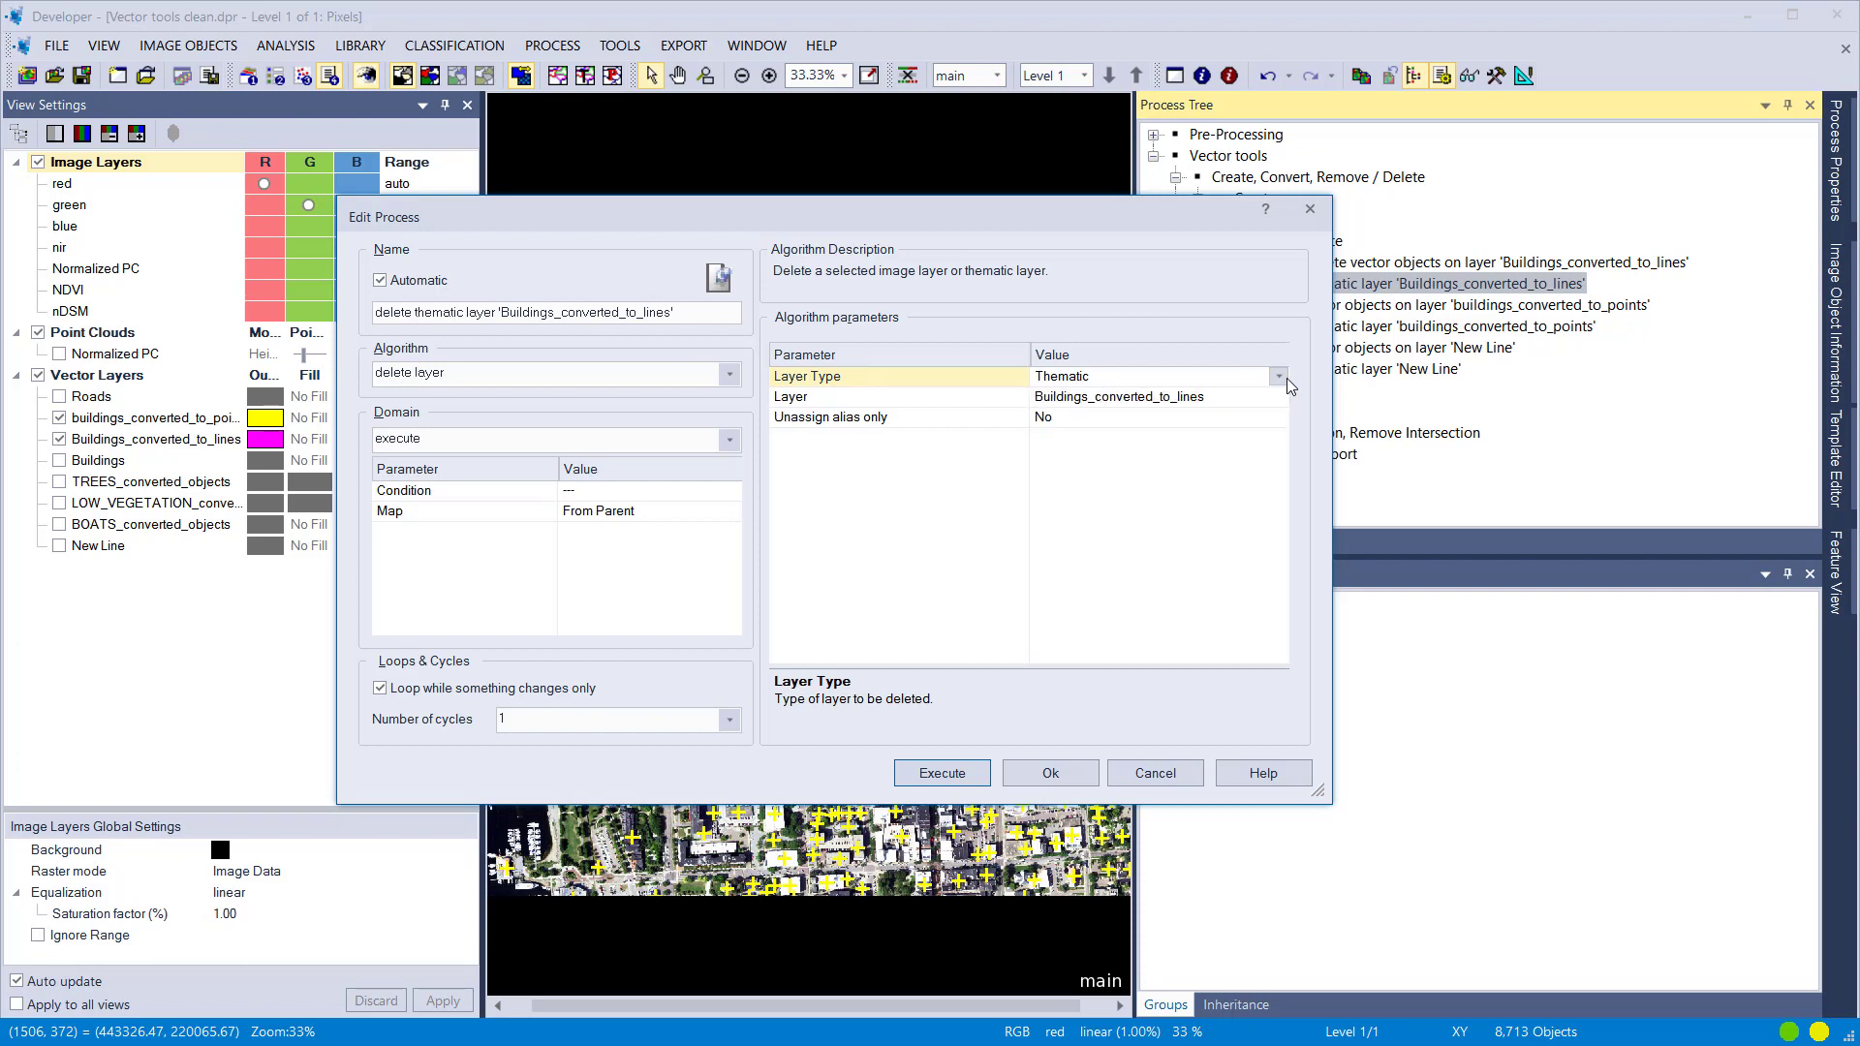
pyautogui.click(954, 774)
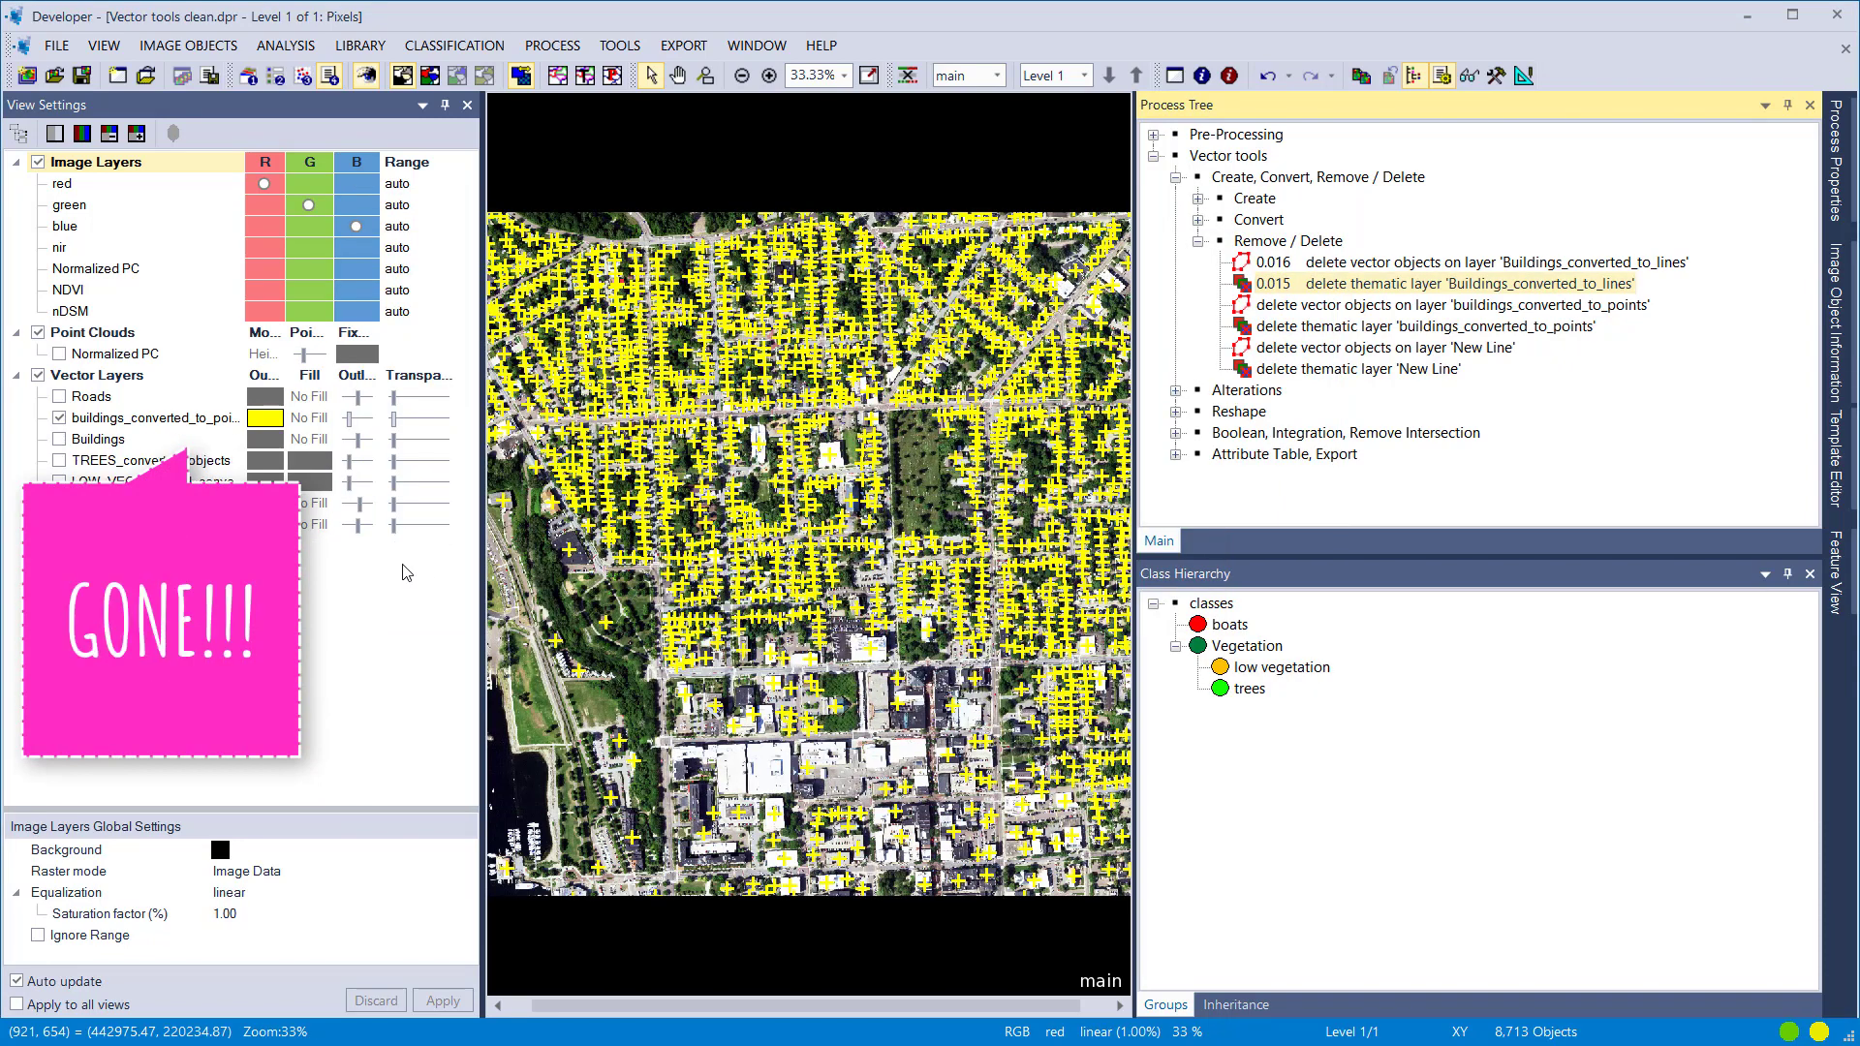
# Step: Delete the vector objects on layer buildings_converted_to_points and the thematic layer itself by executing their two processes
pyautogui.click(1340, 311)
pyautogui.doubleClick(1340, 310)
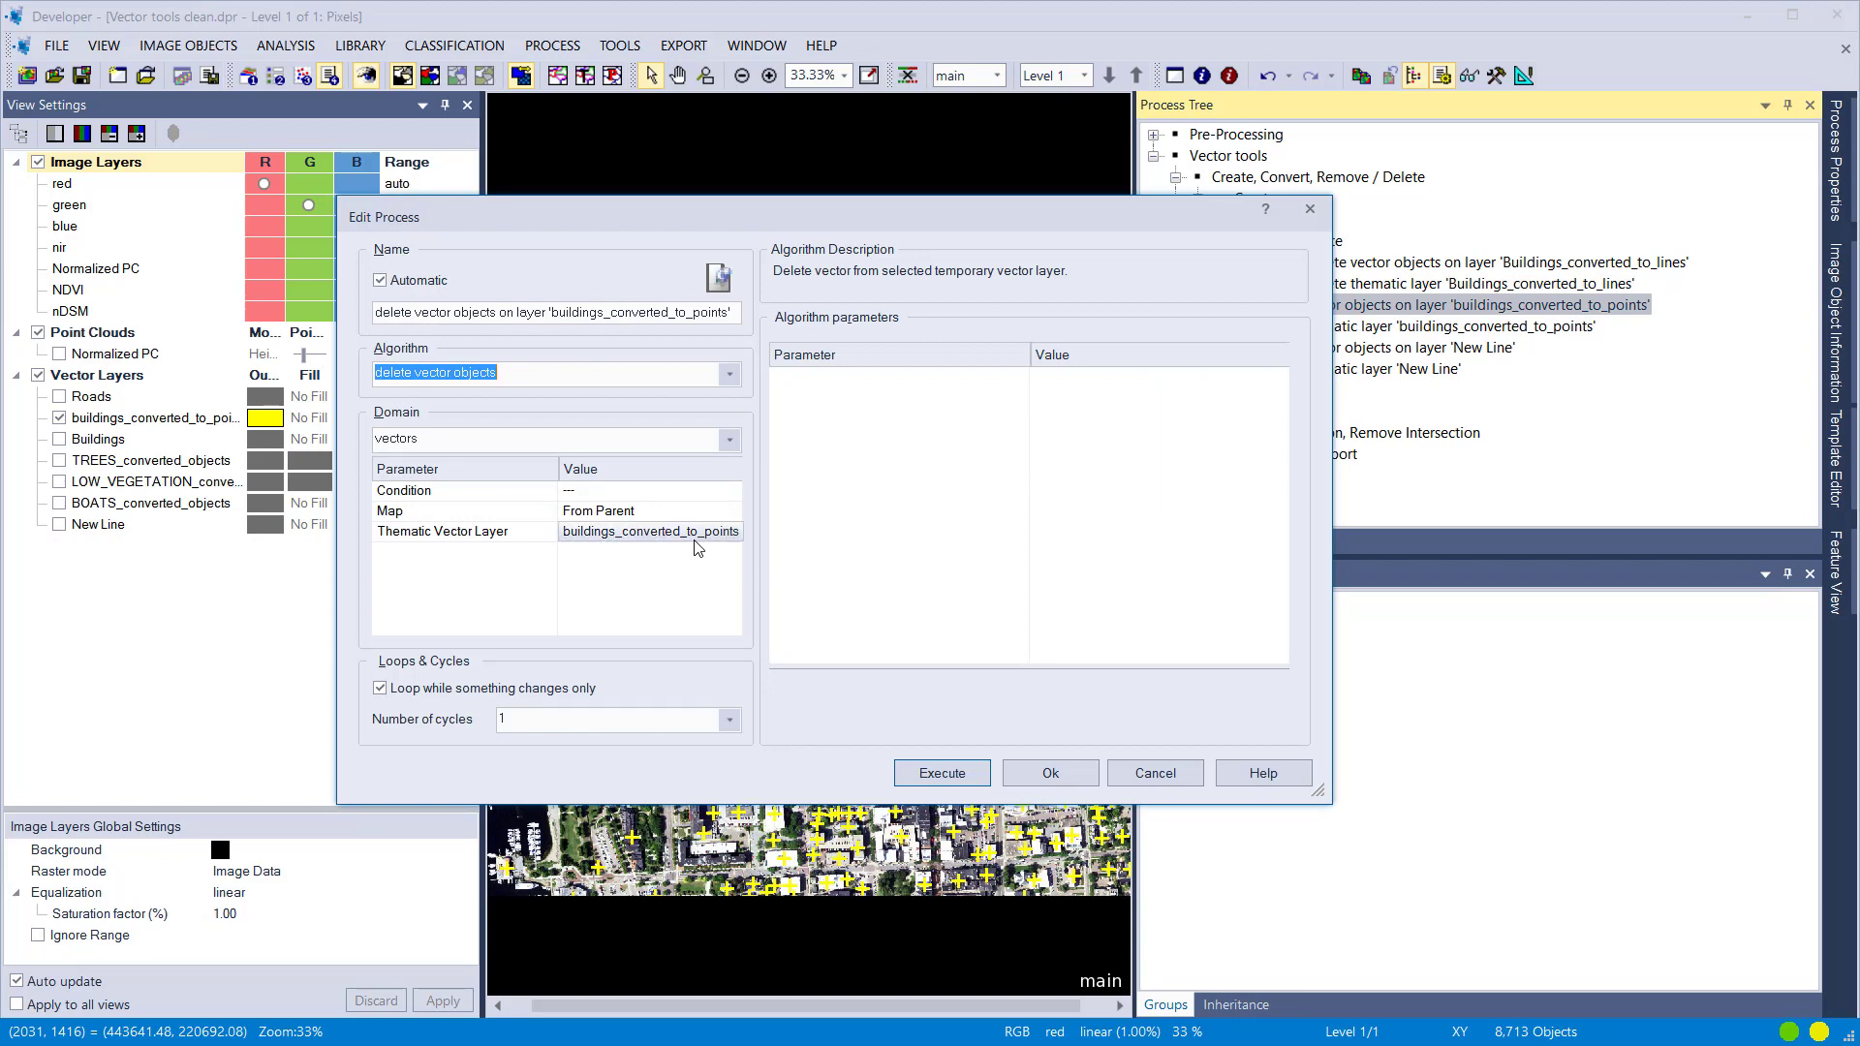
pyautogui.click(942, 772)
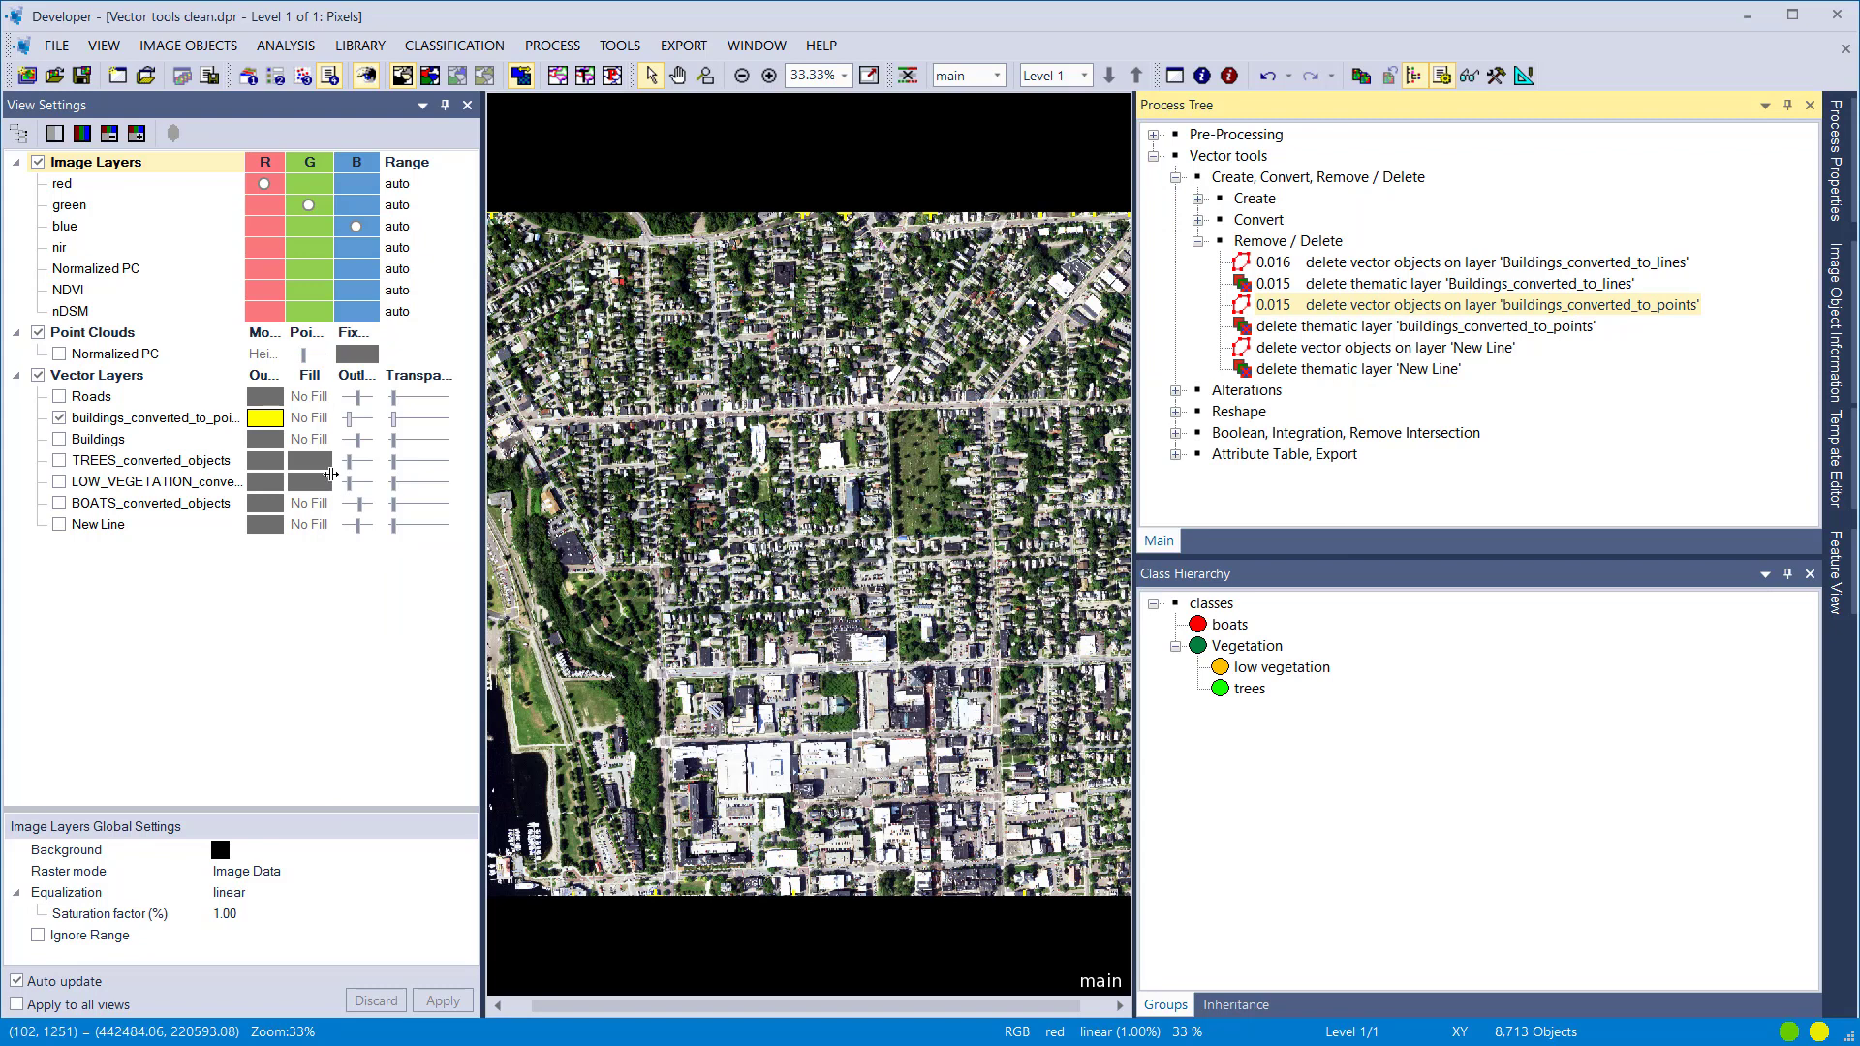
pyautogui.doubleClick(1388, 334)
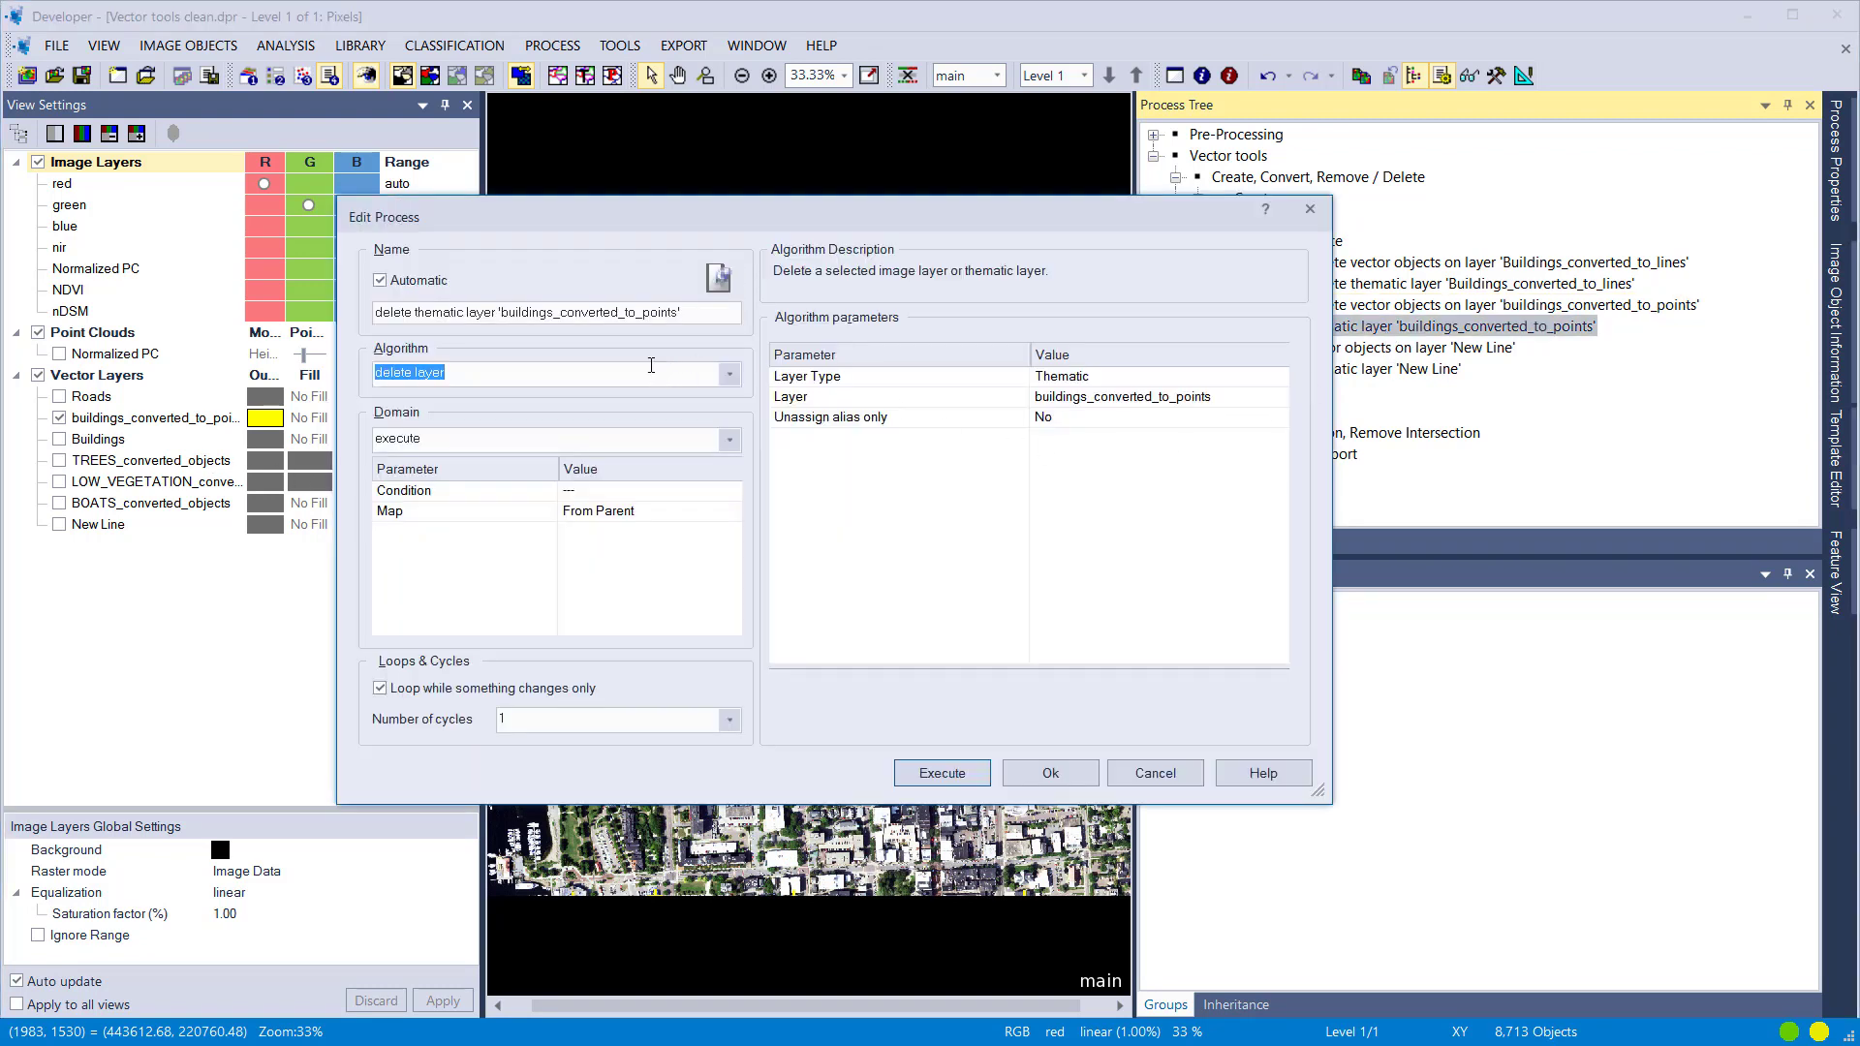
pyautogui.click(651, 366)
pyautogui.click(962, 780)
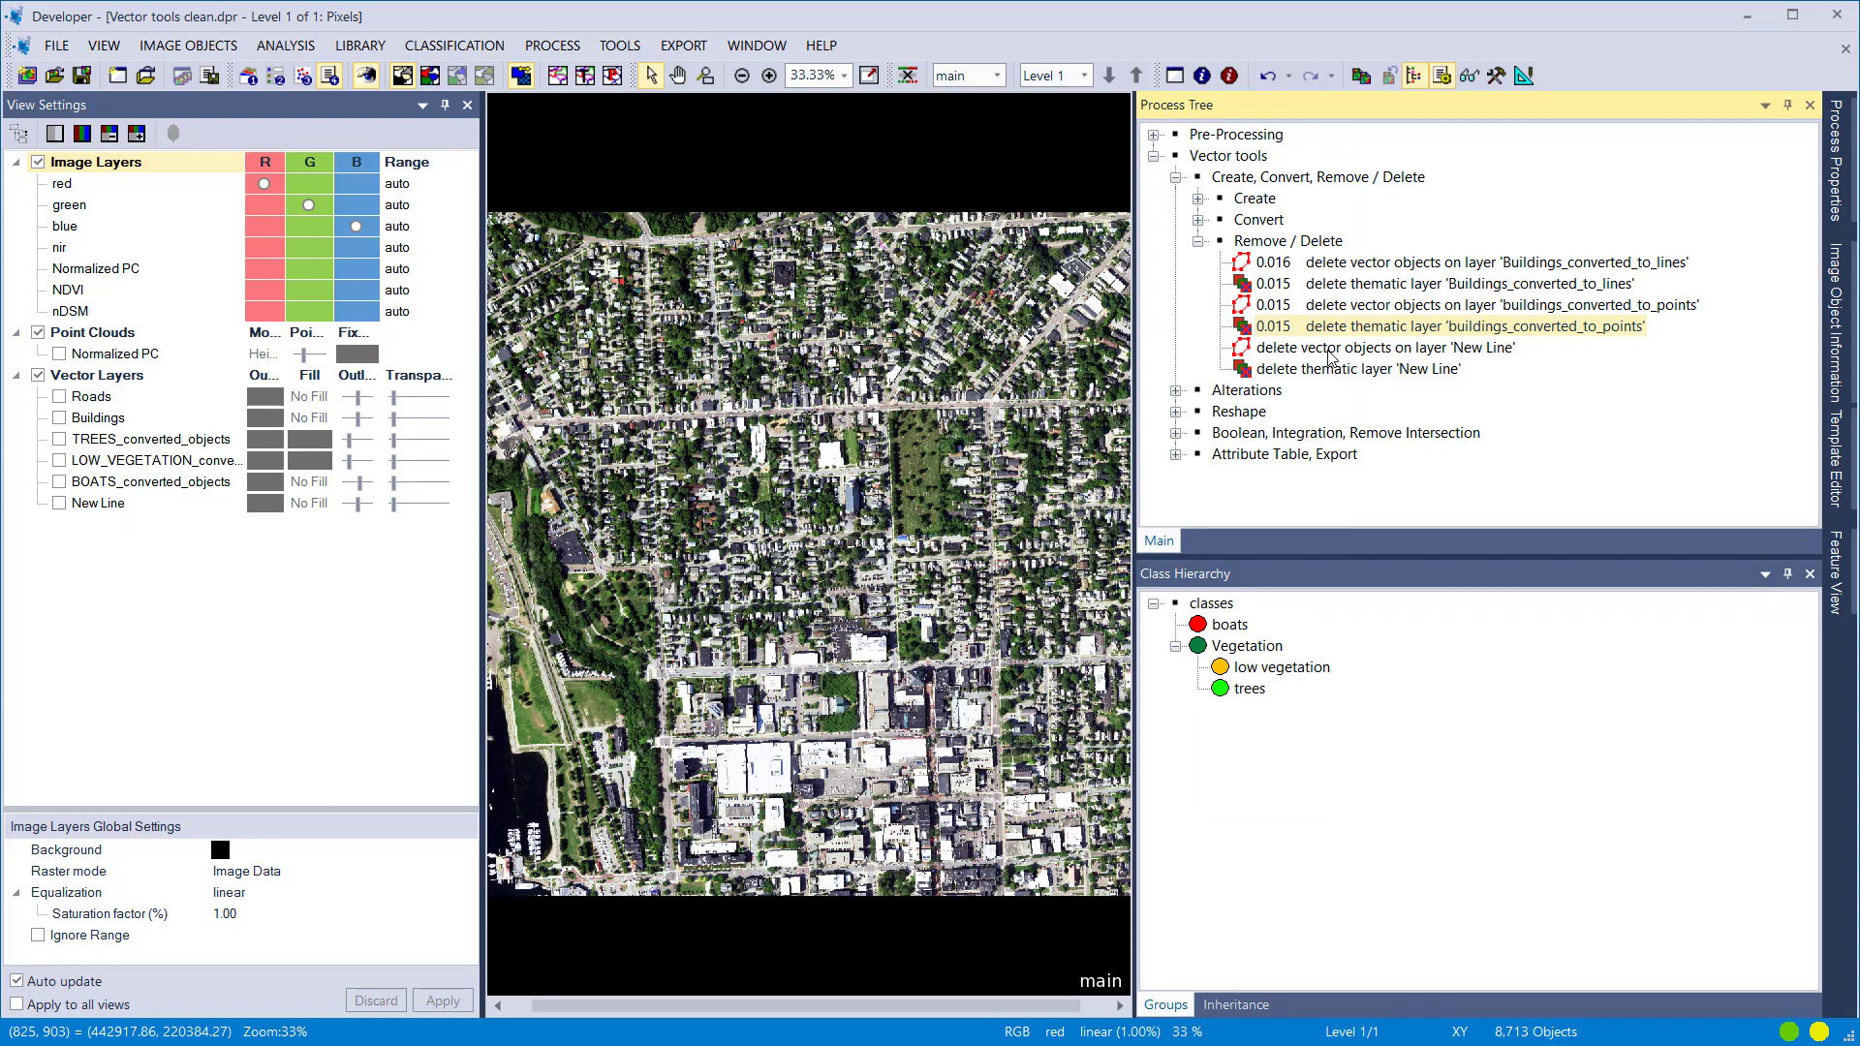
# Step: Execute the two processes that delete the vector objects on layer New Line and the New Line thematic layer
pyautogui.click(1330, 353)
pyautogui.rightClick(1329, 353)
pyautogui.click(1361, 394)
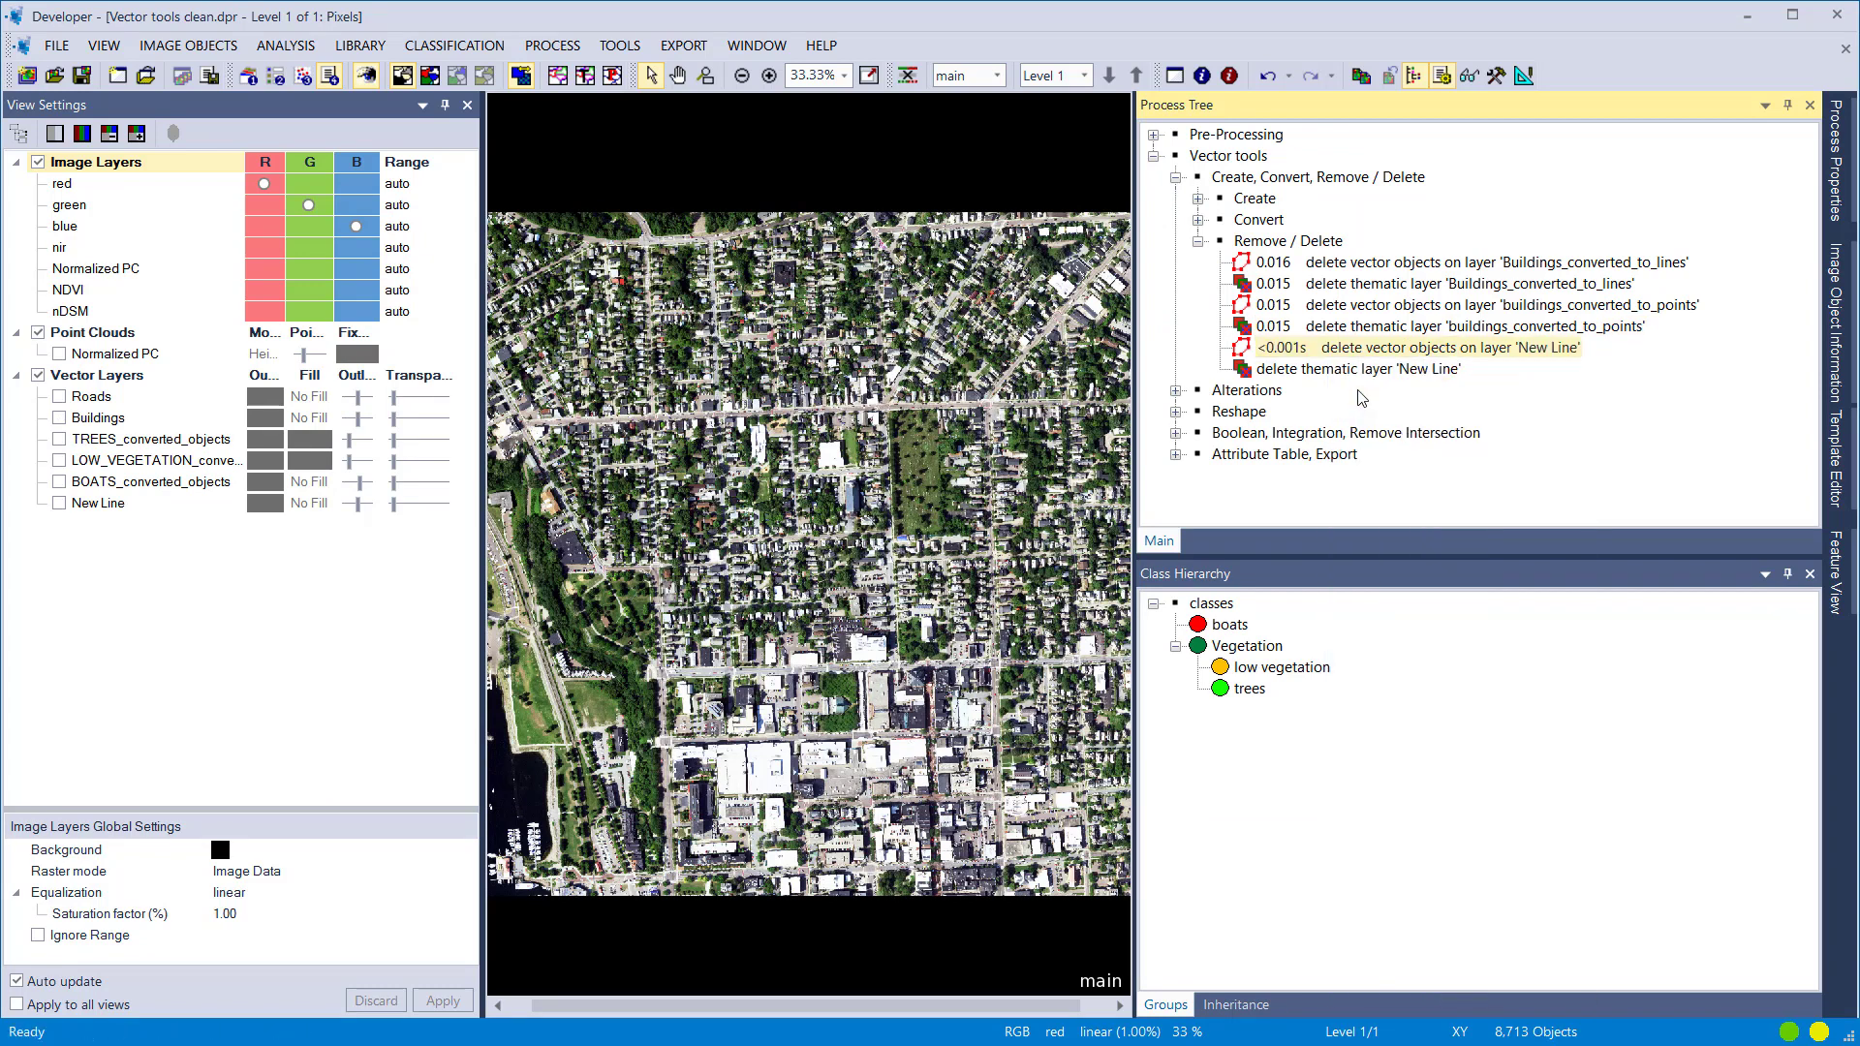
pyautogui.click(1355, 370)
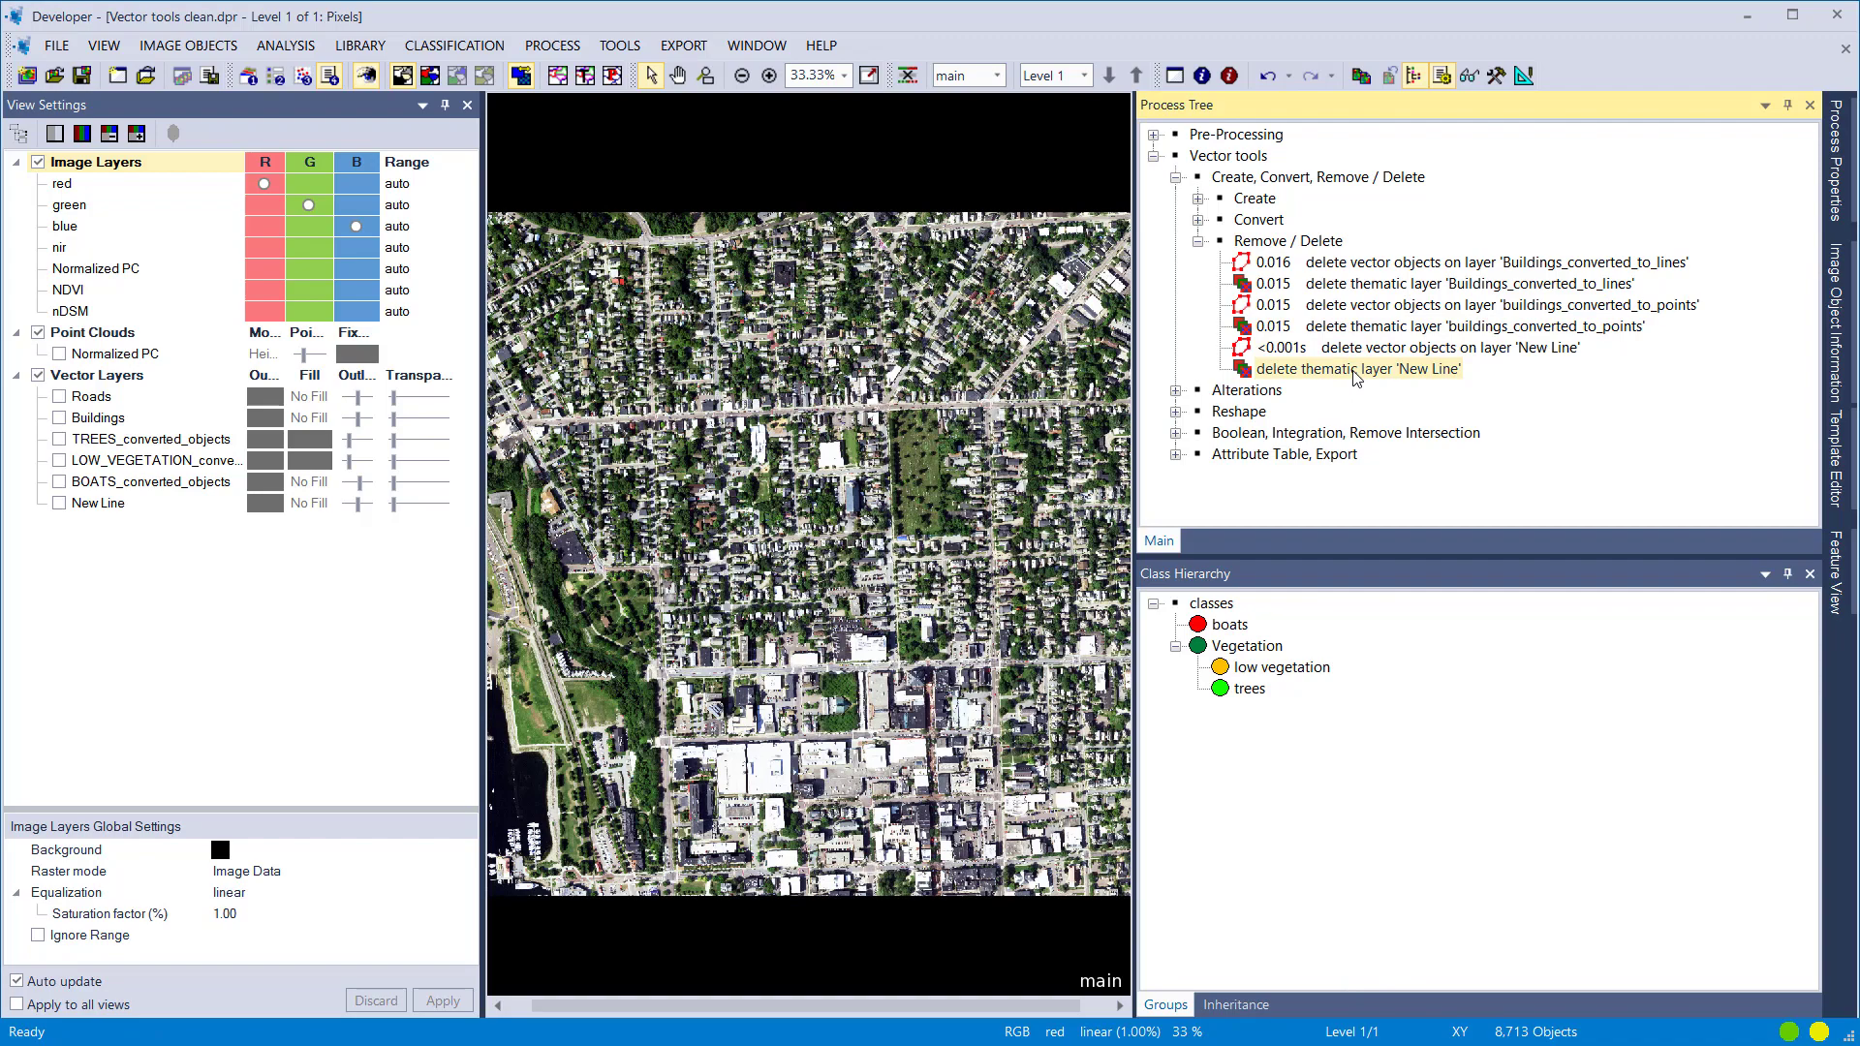
pyautogui.rightClick(1356, 373)
pyautogui.click(1386, 413)
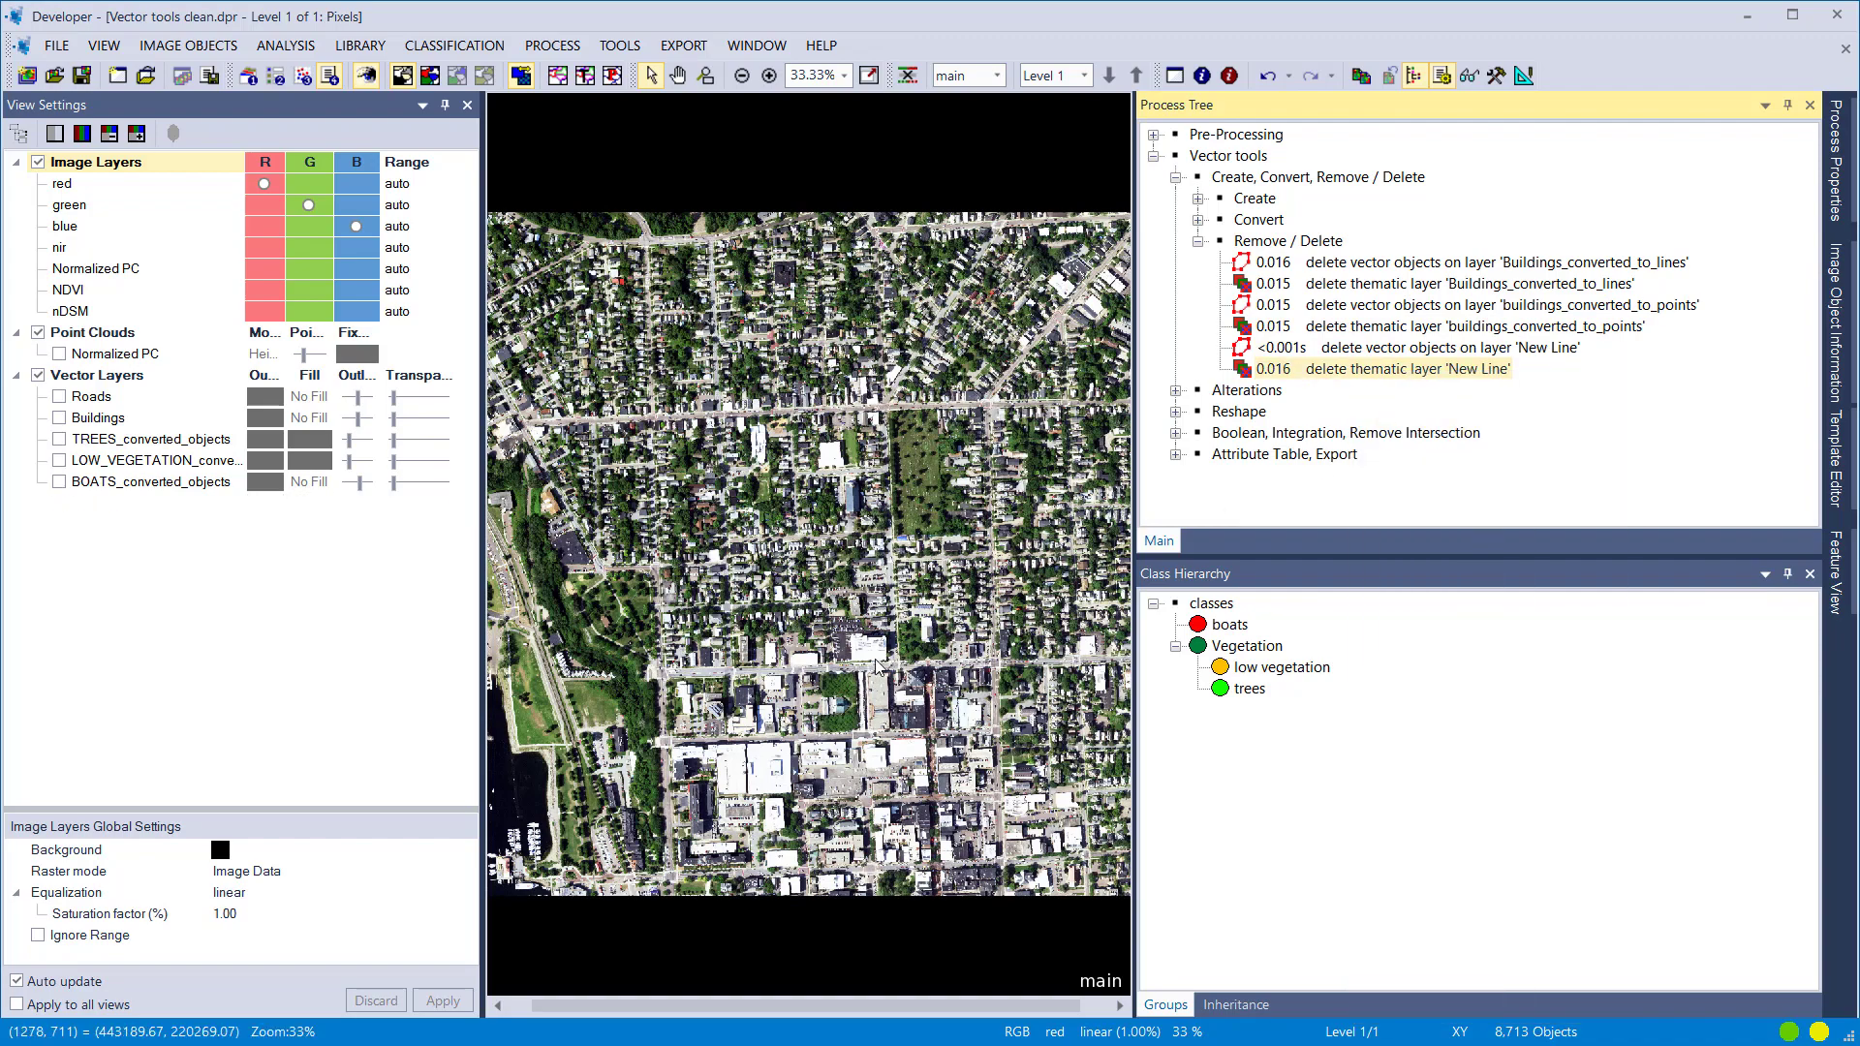